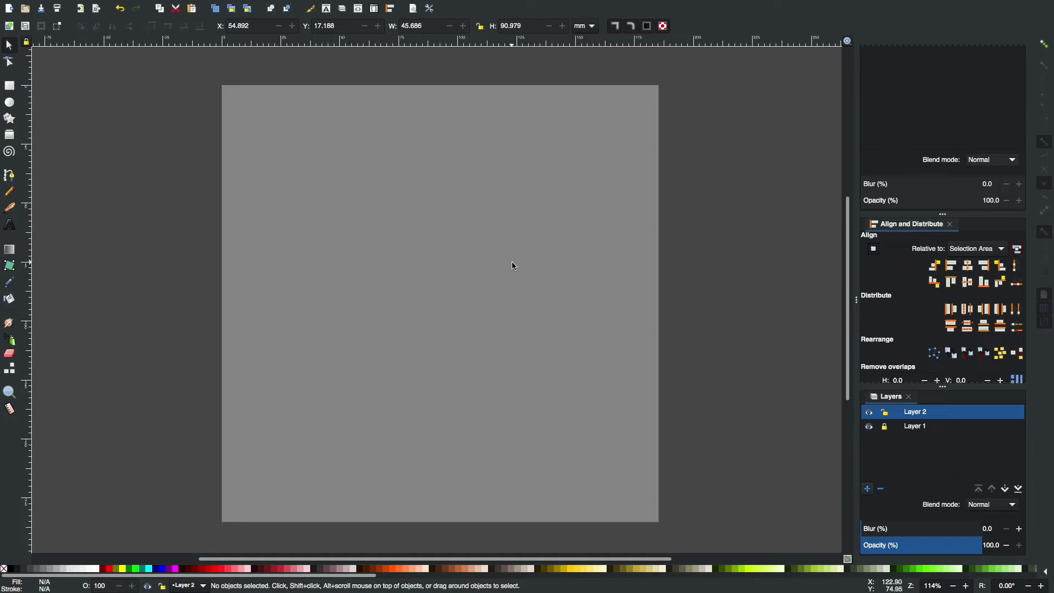
# Trace the rock outline's jagged top and right side with the Pen tool.
pyautogui.press('b')
pyautogui.click(359, 218)
pyautogui.click(394, 188)
pyautogui.click(451, 156)
pyautogui.click(492, 164)
pyautogui.click(537, 168)
pyautogui.click(574, 301)
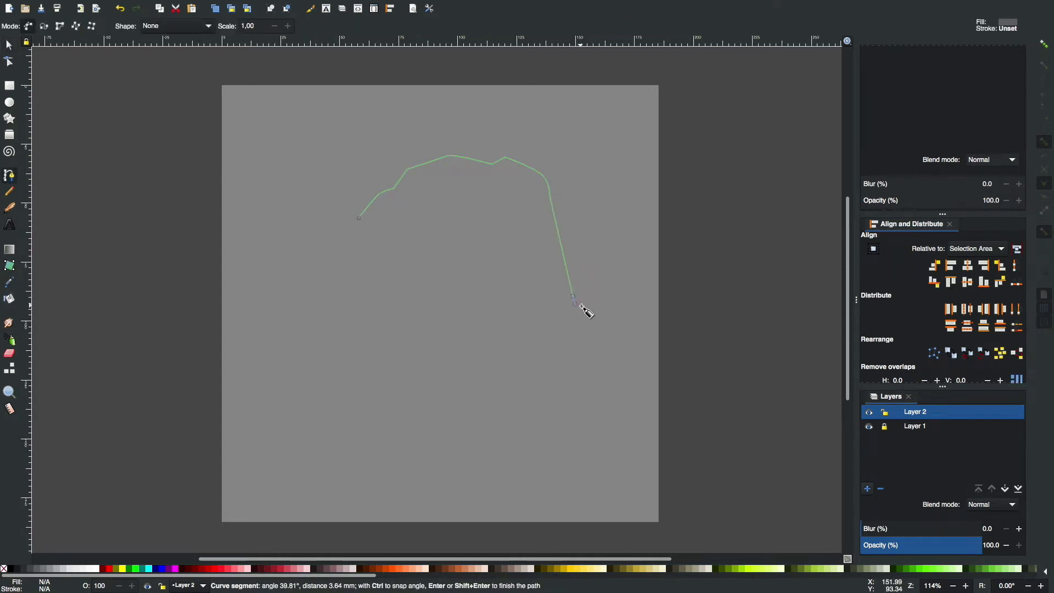
pyautogui.click(610, 407)
# Complete the outline along the bottom and curved left side, closing the rock shape.
pyautogui.click(590, 433)
pyautogui.click(494, 448)
pyautogui.click(357, 444)
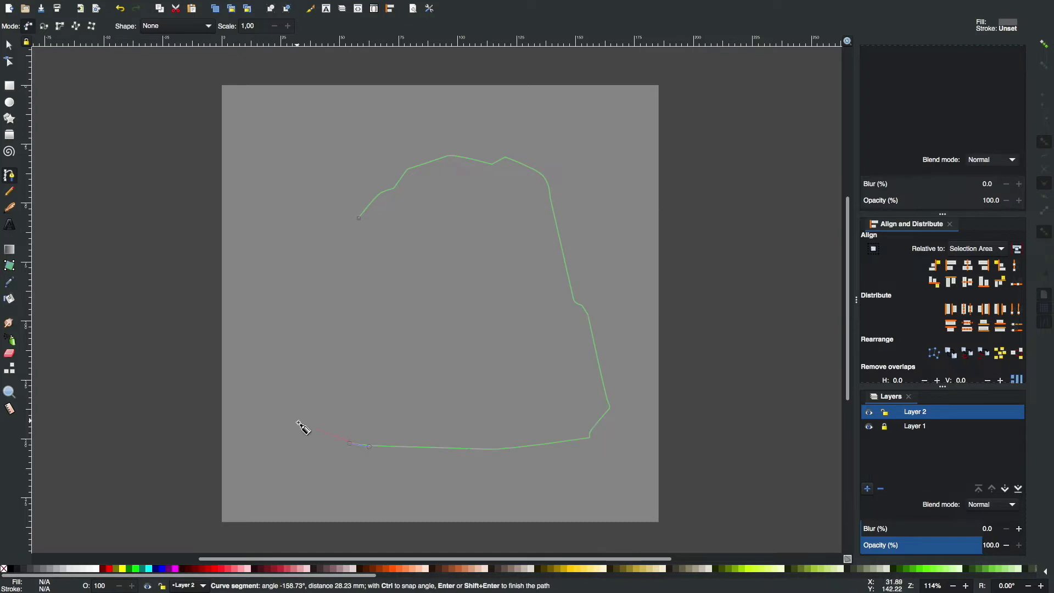
pyautogui.click(313, 324)
pyautogui.moveTo(337, 291); pyautogui.dragTo(349, 286)
pyautogui.click(359, 273)
pyautogui.click(360, 219)
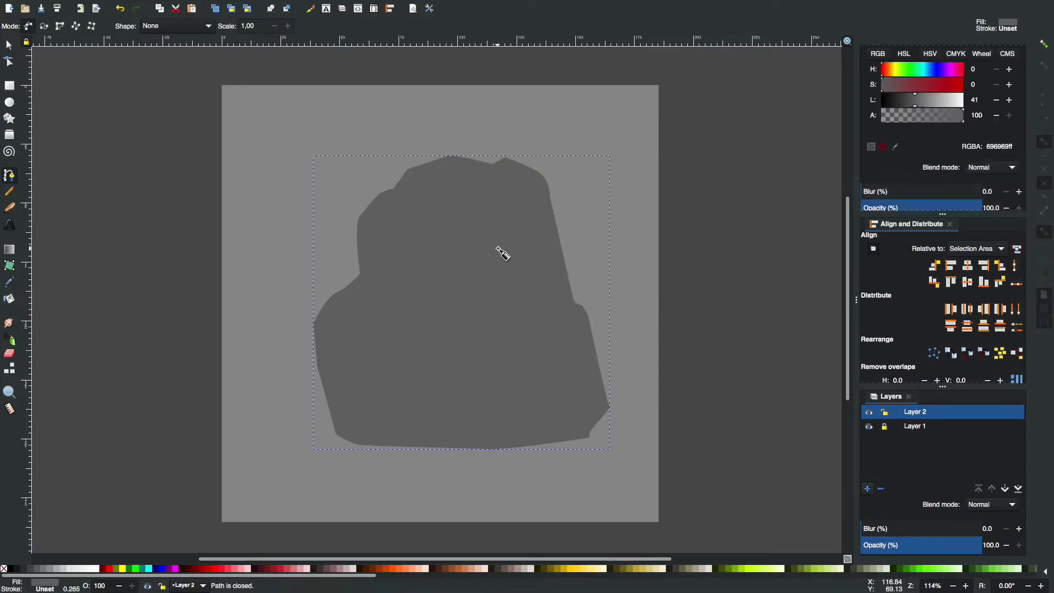
# Shrink the rock slightly, center it on the page, and fill it blue-grey 5c6972.
pyautogui.press('s')
pyautogui.moveTo(614, 153); pyautogui.dragTo(567, 181)
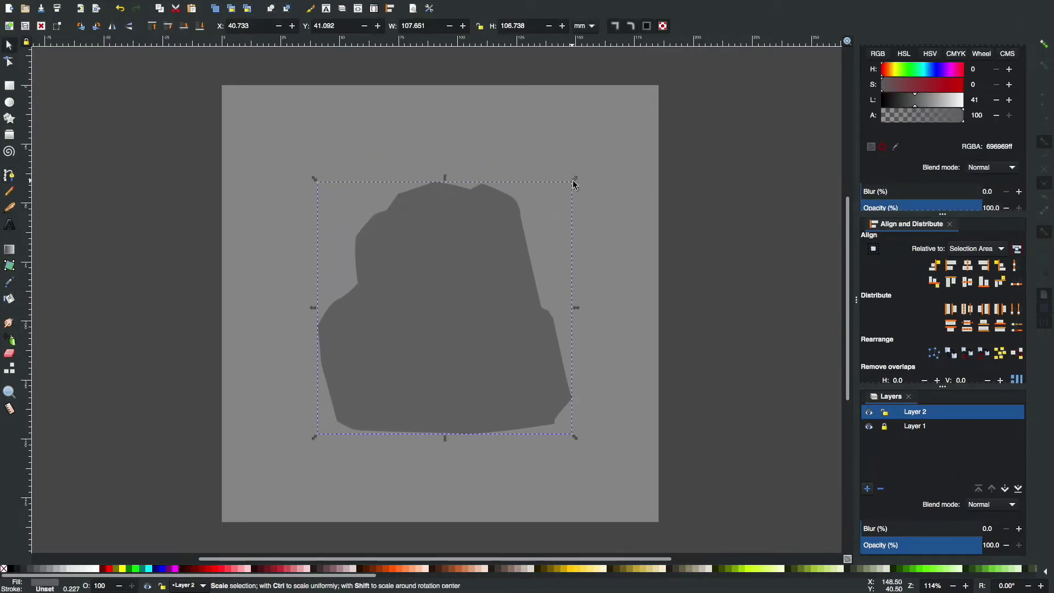
pyautogui.moveTo(473, 287); pyautogui.dragTo(495, 265)
pyautogui.click(930, 69)
pyautogui.click(889, 84)
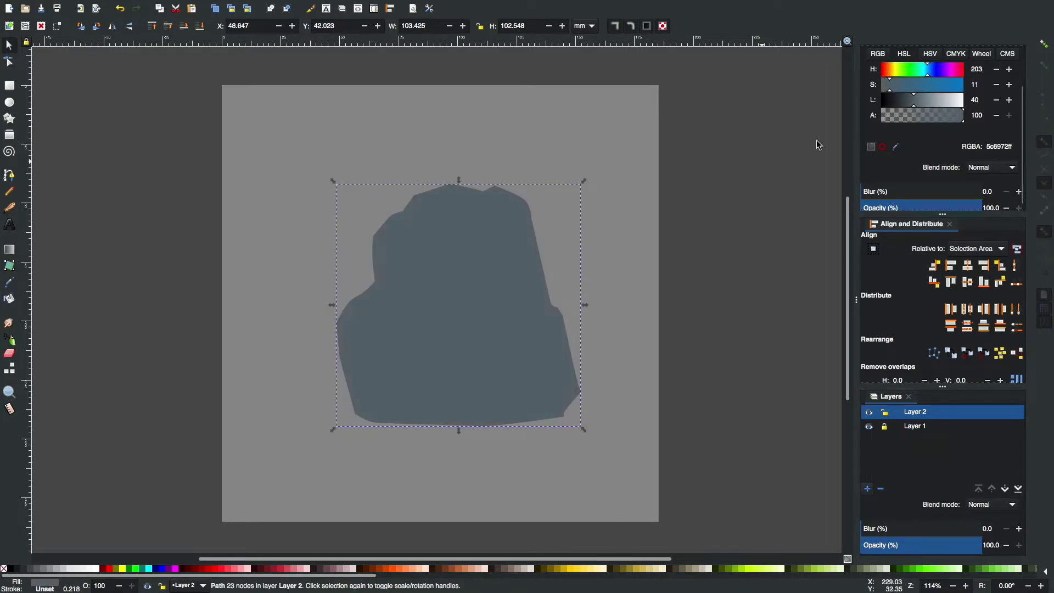
pyautogui.click(634, 237)
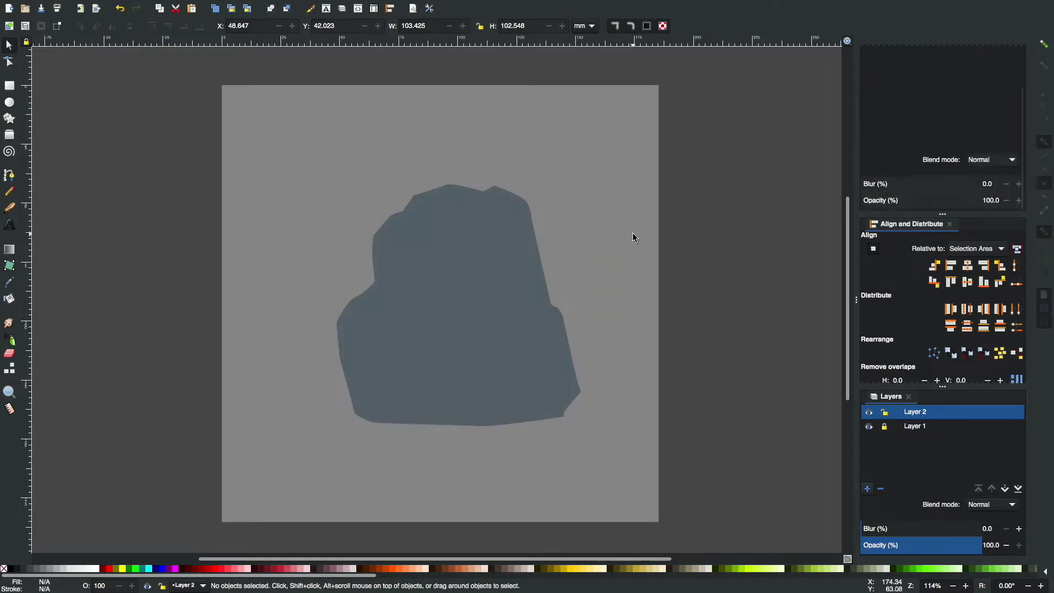
pyautogui.click(9, 176)
# Draw a larger polygon around the rock with a notched inner edge on the left.
pyautogui.click(413, 224)
pyautogui.click(510, 224)
pyautogui.click(549, 318)
pyautogui.click(566, 367)
pyautogui.click(584, 396)
pyautogui.click(583, 156)
pyautogui.click(409, 144)
pyautogui.click(295, 273)
pyautogui.click(339, 396)
pyautogui.click(343, 325)
pyautogui.click(382, 309)
pyautogui.click(378, 258)
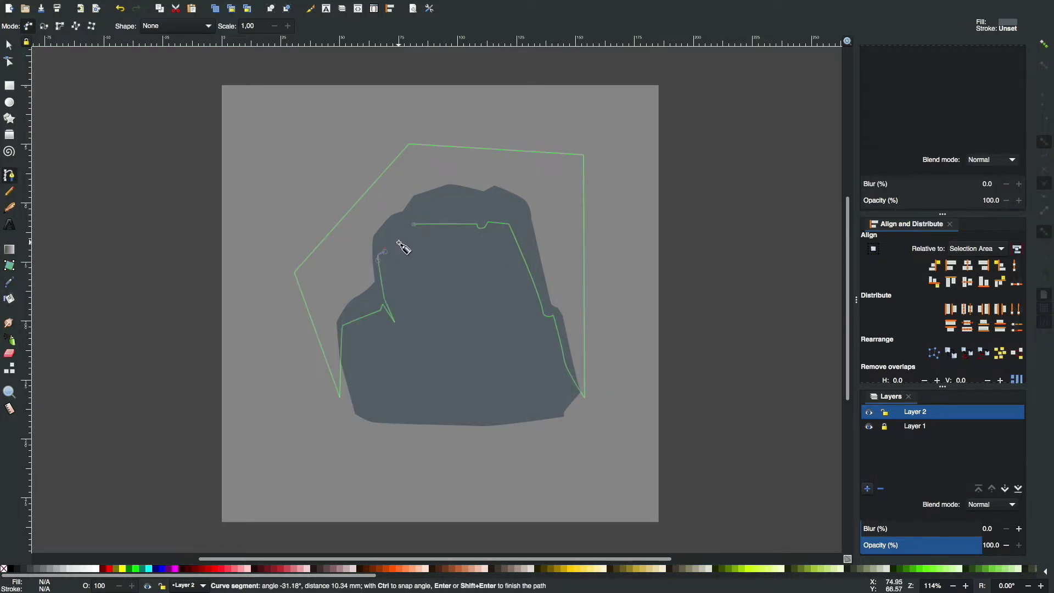
pyautogui.press('Return')
# Lighten the polygon's fill and intersect it with the rock to form the rim.
pyautogui.click(923, 103)
pyautogui.press('s')
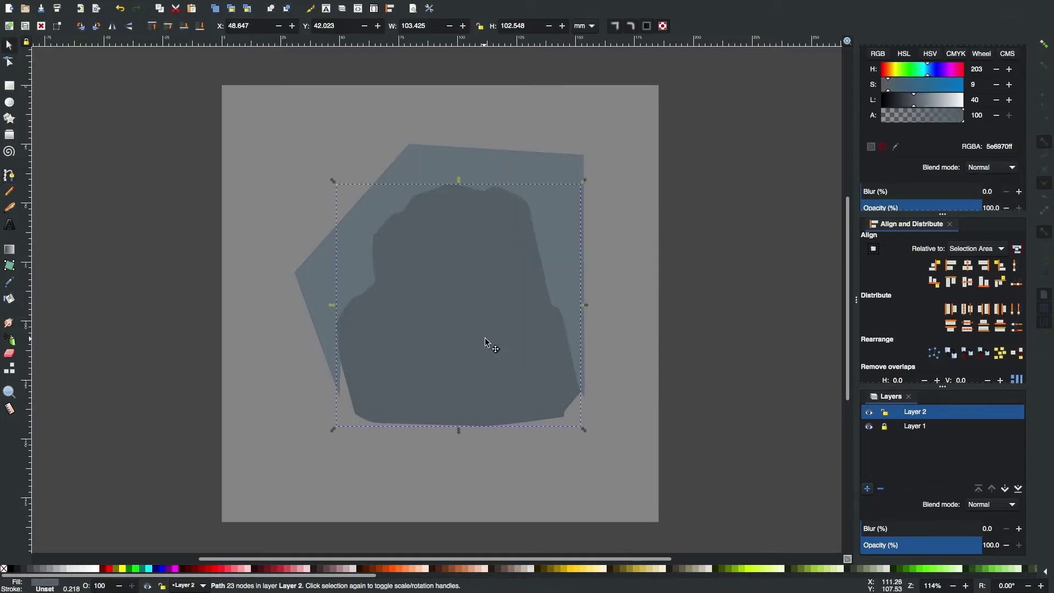
pyautogui.hotkey('ctrl', '*')
pyautogui.click(646, 230)
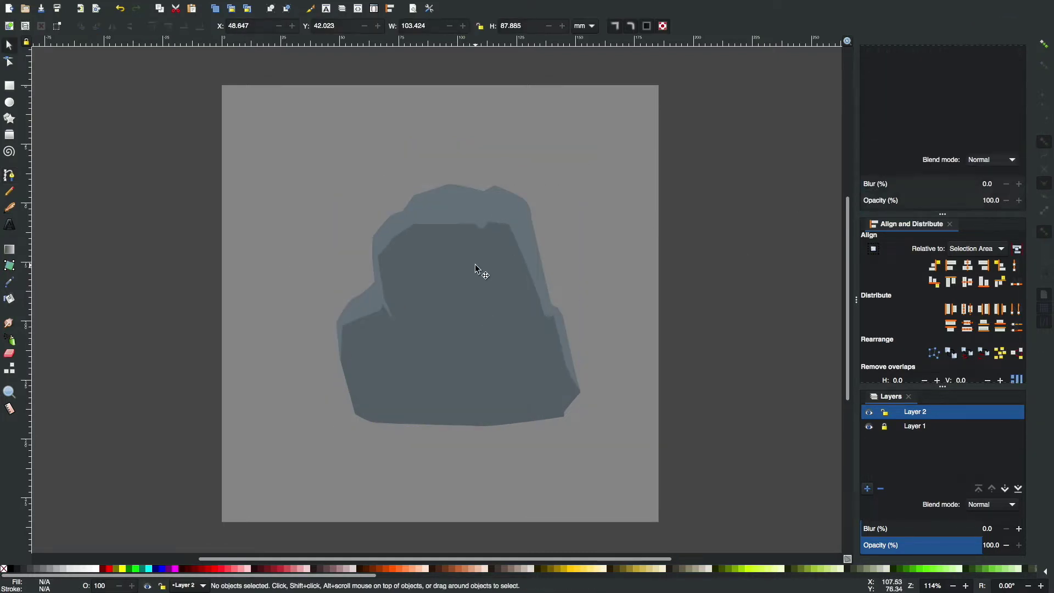
pyautogui.press('+')
# Draw a light highlight facet along the rock's top edge.
pyautogui.press('b')
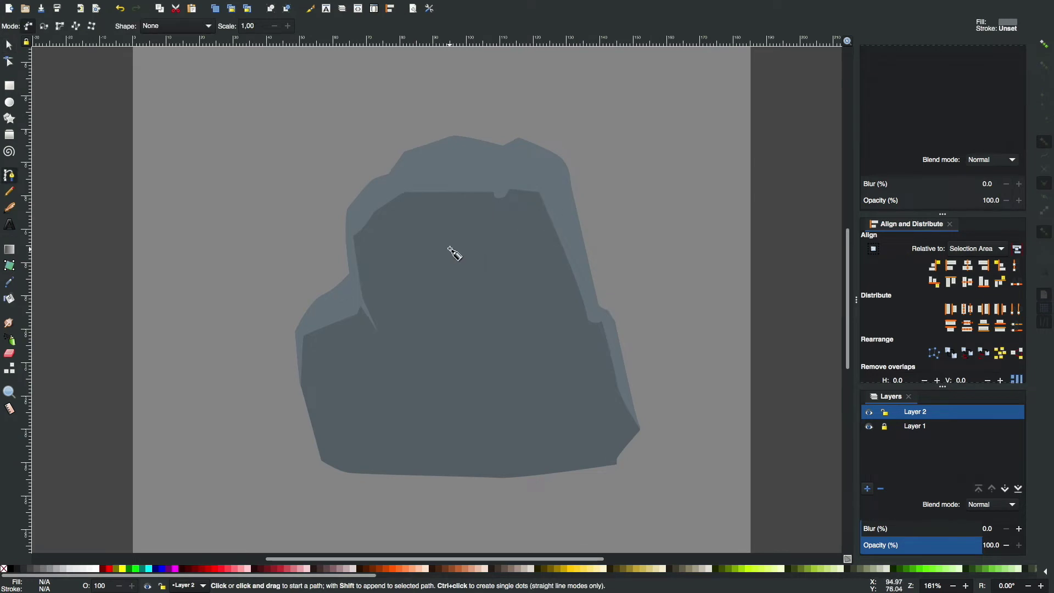
pyautogui.click(404, 152)
pyautogui.click(403, 193)
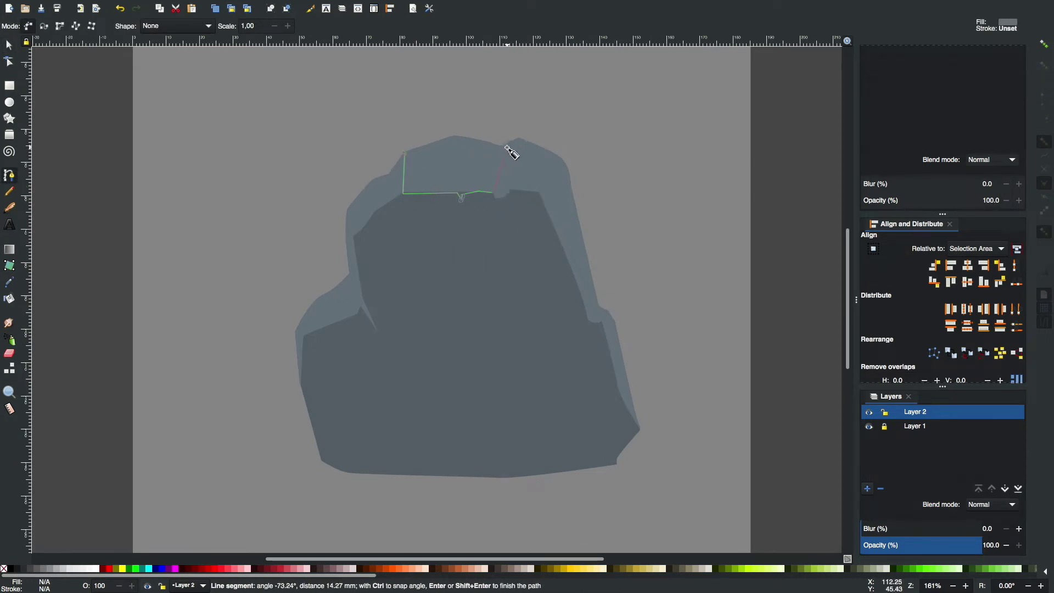
pyautogui.doubleClick(460, 136)
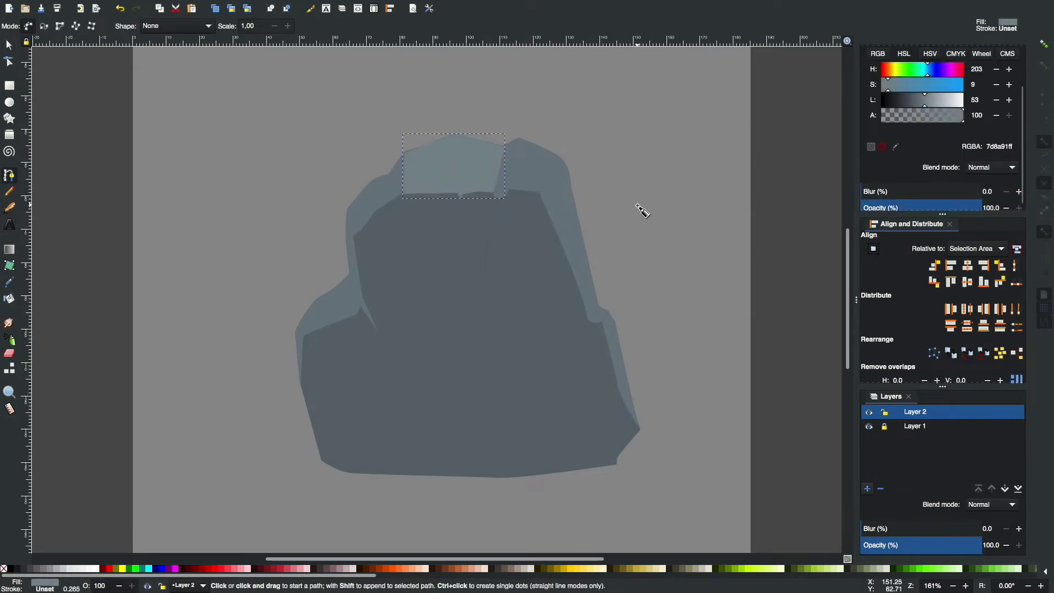
pyautogui.press('Escape')
pyautogui.scroll(-1, 542, 270)
# Add a facet at the rock's top right and another light facet near the top left.
pyautogui.click(509, 171)
pyautogui.click(516, 118)
pyautogui.click(511, 172)
pyautogui.press('Escape')
pyautogui.click(385, 159)
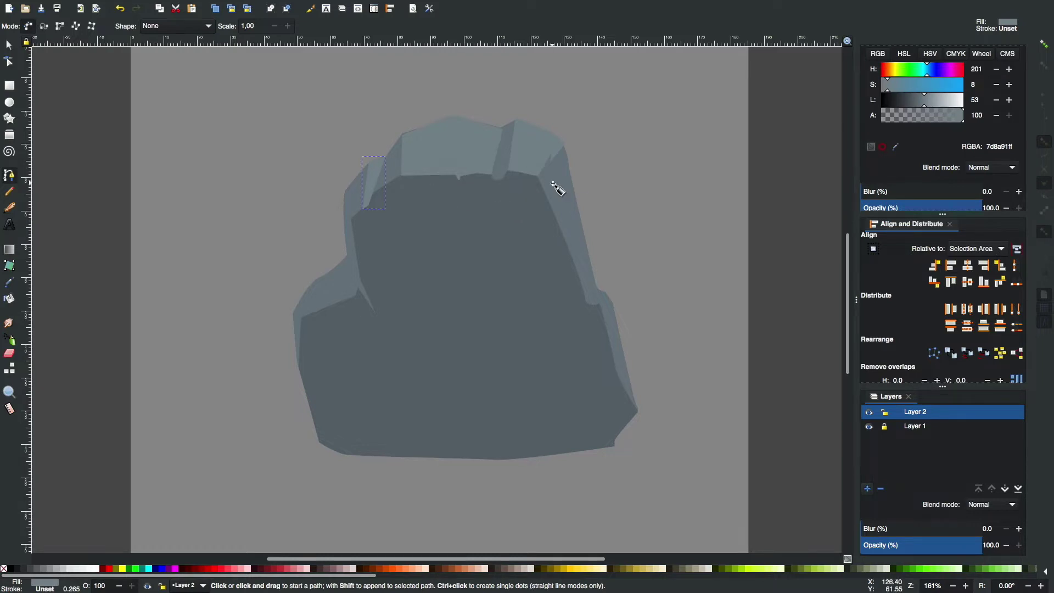
# Add small facets on the rock's left and right edges, undoing the last edit.
pyautogui.click(354, 296)
pyautogui.click(354, 297)
pyautogui.click(584, 301)
pyautogui.click(585, 301)
pyautogui.press('s')
pyautogui.click(501, 159)
pyautogui.click(660, 269)
pyautogui.hotkey('ctrl', 'z')
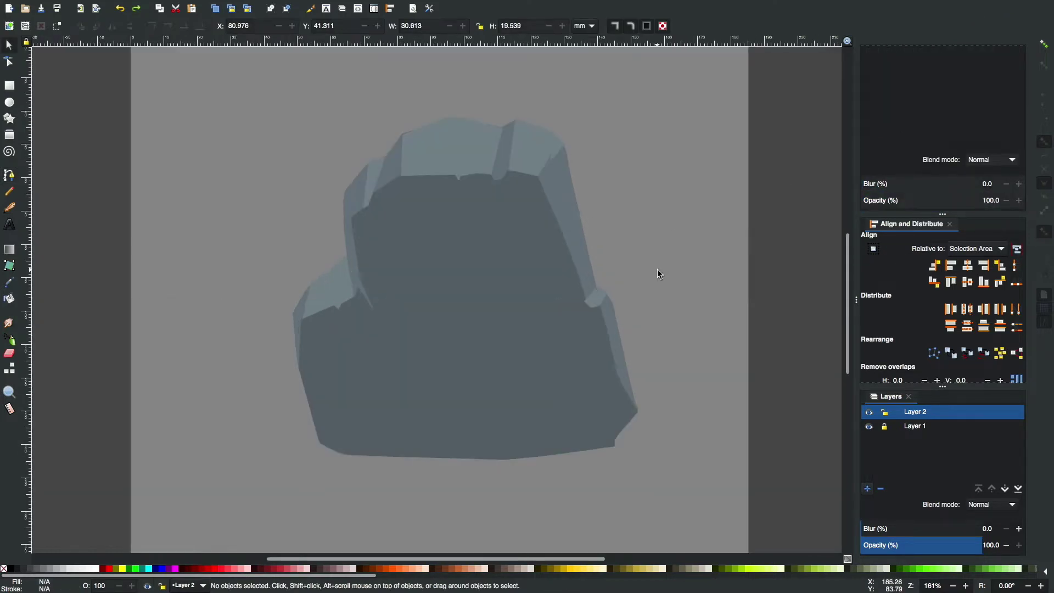
pyautogui.press('b')
pyautogui.scroll(1, 434, 170)
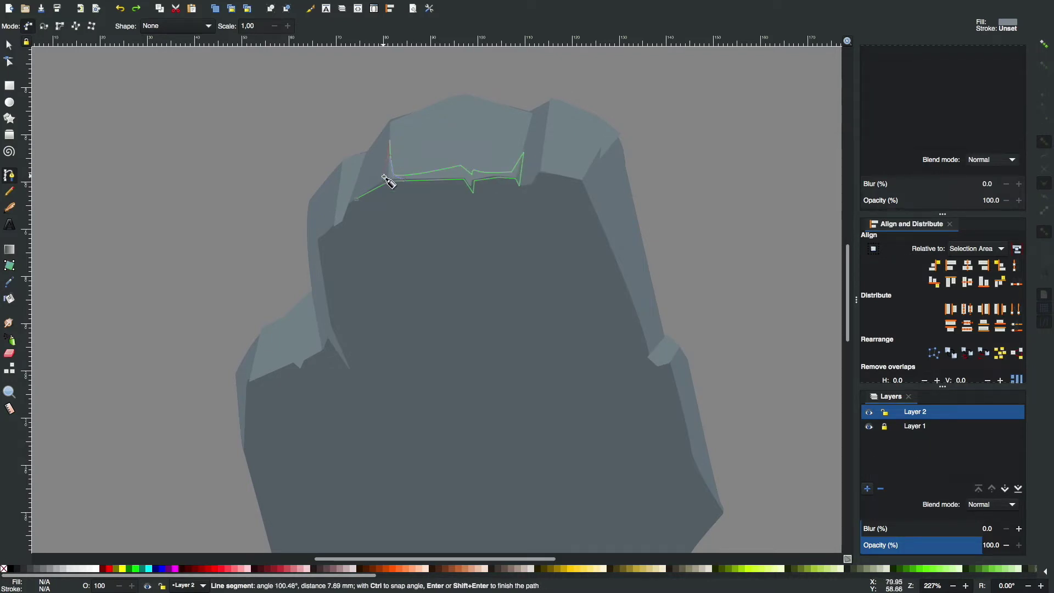
# Trace pale 939ea4 highlight strips along the top edge and down both sides.
pyautogui.click(389, 140)
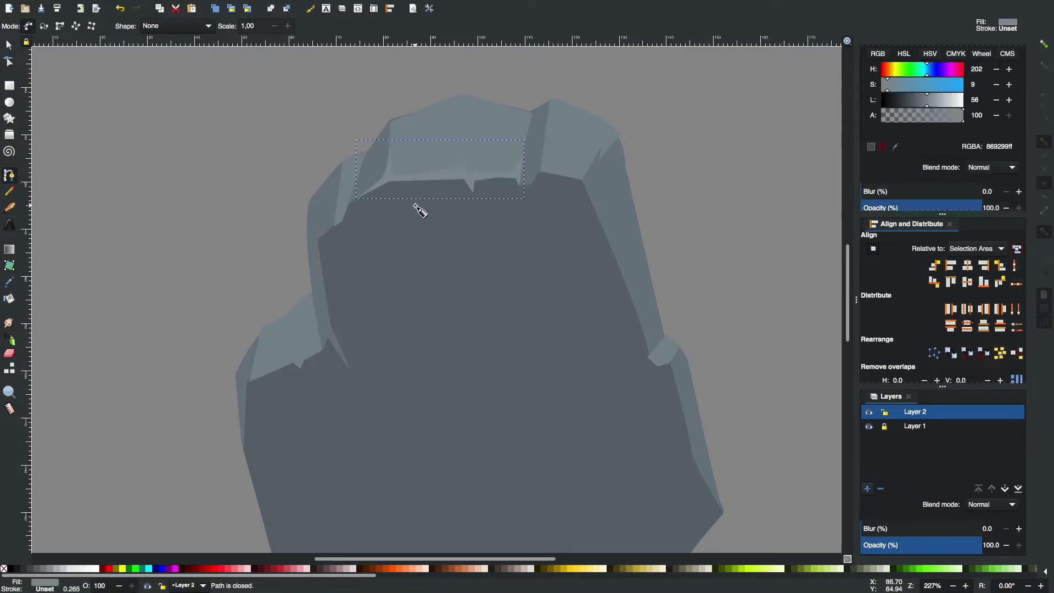
pyautogui.click(546, 131)
pyautogui.click(599, 202)
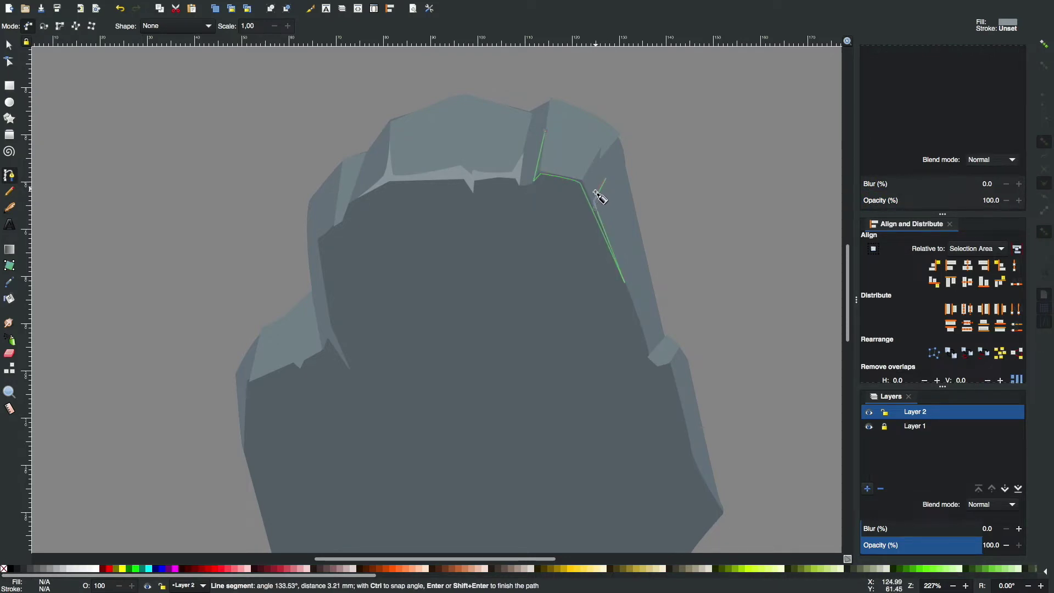
pyautogui.press('Return')
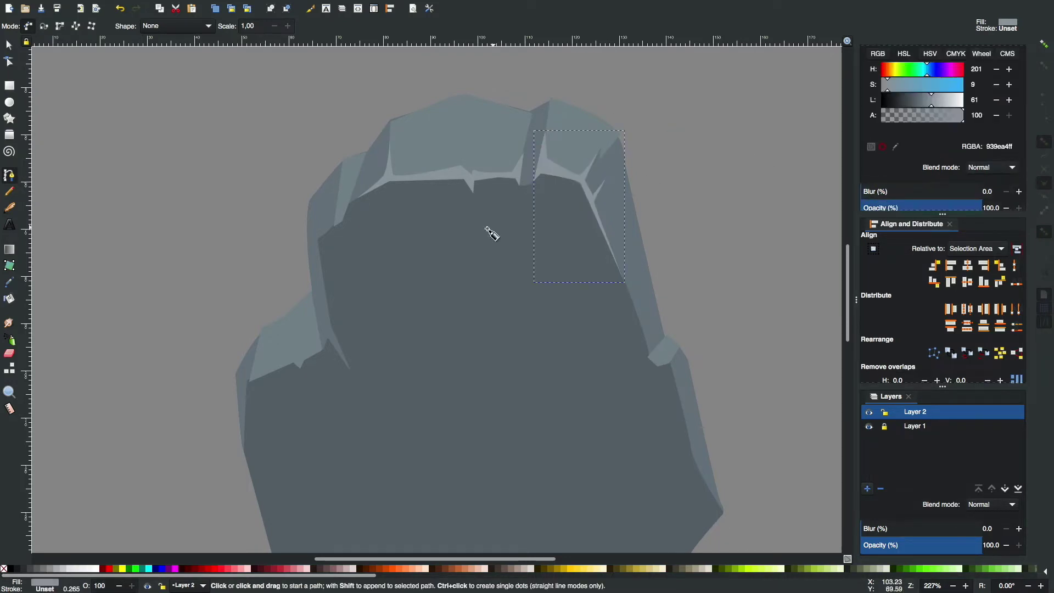
pyautogui.click(350, 205)
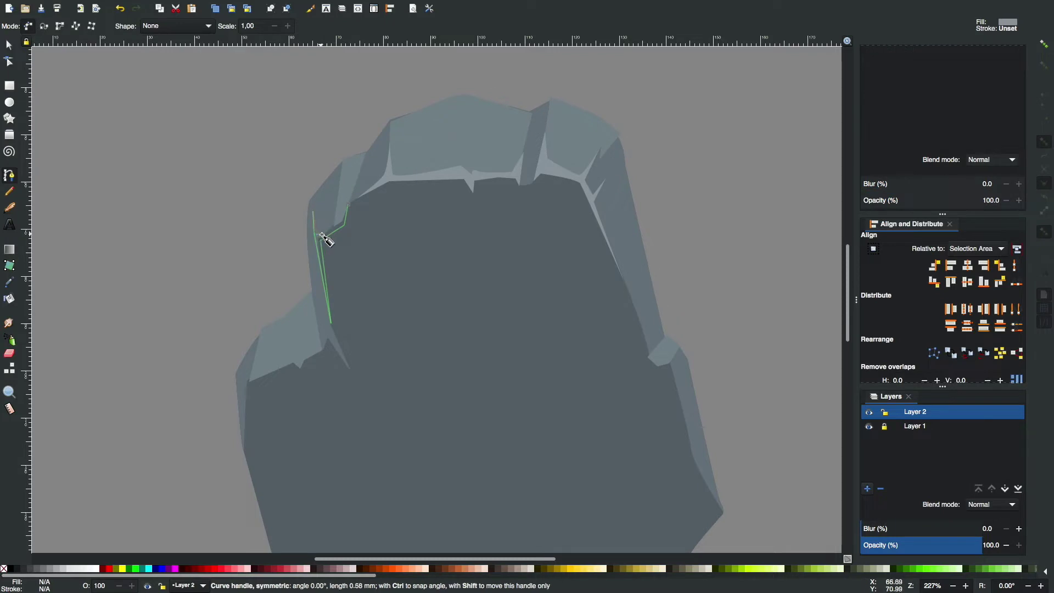
pyautogui.press('Return')
pyautogui.press('Escape')
# Outline a large shading shape covering the rock's lower half.
pyautogui.press('5')
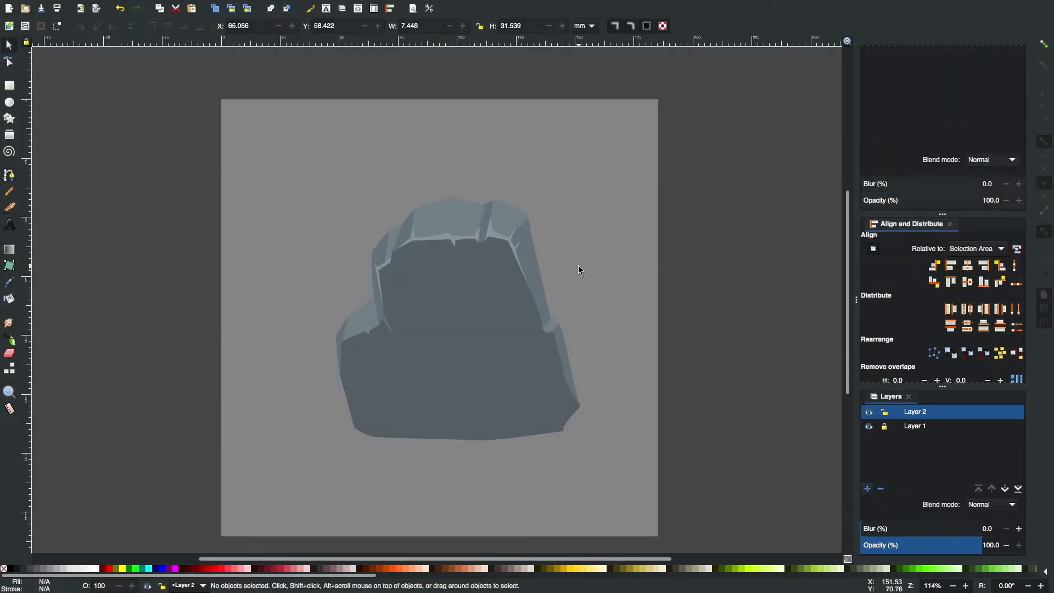
pyautogui.press('`')
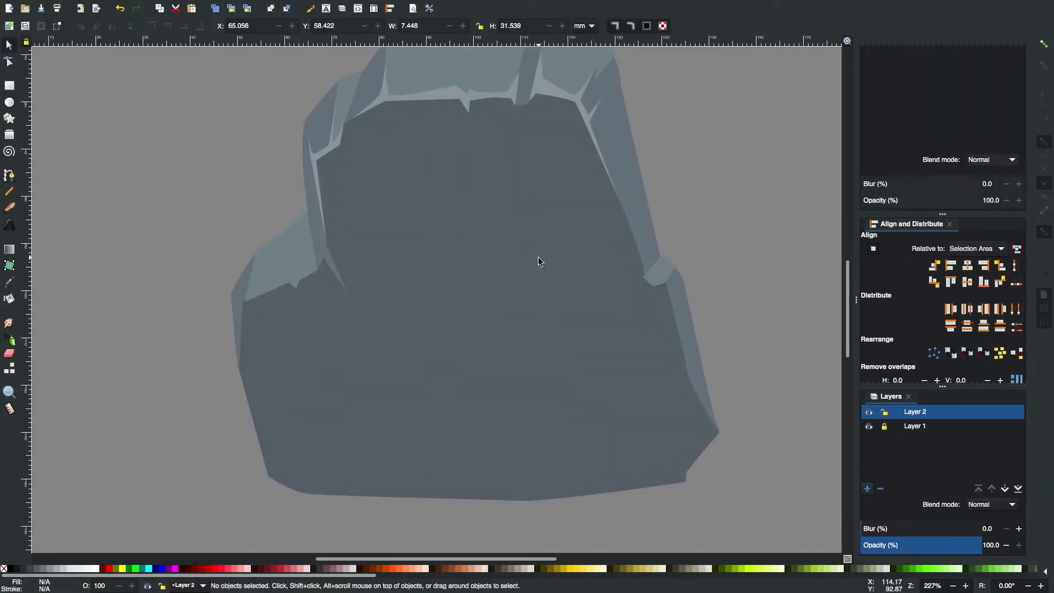
pyautogui.press('space')
pyautogui.click(263, 230)
pyautogui.click(324, 316)
pyautogui.click(412, 305)
pyautogui.moveTo(630, 362); pyautogui.dragTo(670, 327)
pyautogui.click(742, 295)
pyautogui.click(732, 502)
pyautogui.click(215, 501)
pyautogui.click(263, 230)
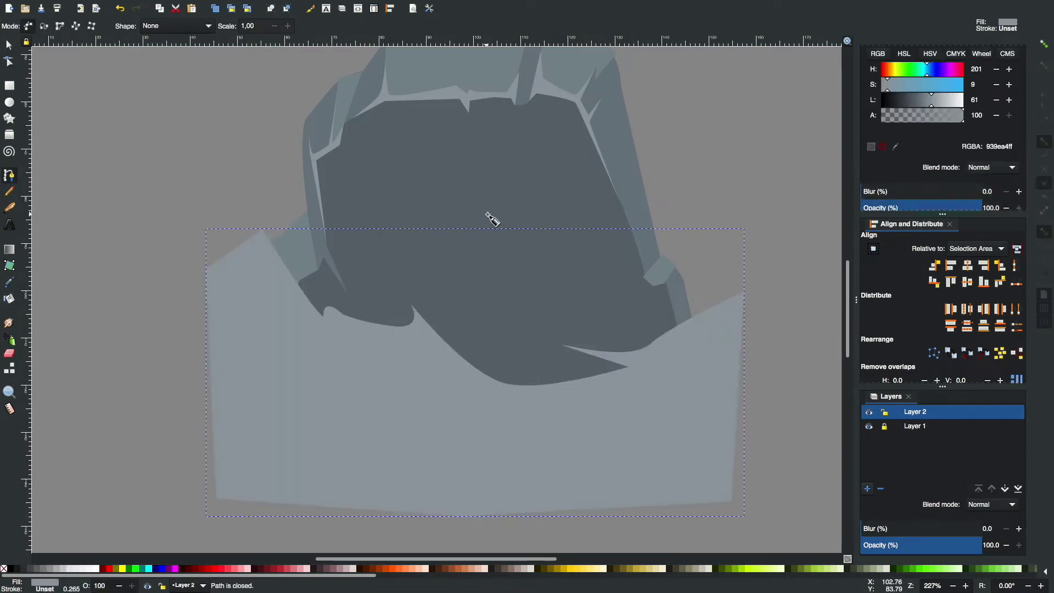
# Intersect the shading shape with the rock and darken its fill.
pyautogui.press('s')
pyautogui.press('End')
pyautogui.hotkey('ctrl', '*')
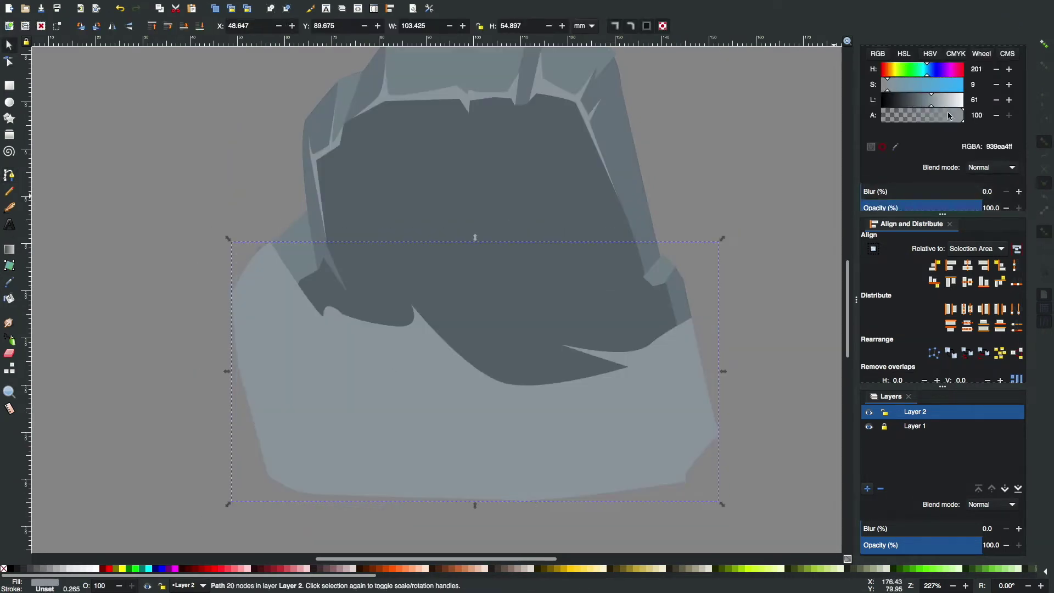
pyautogui.click(911, 101)
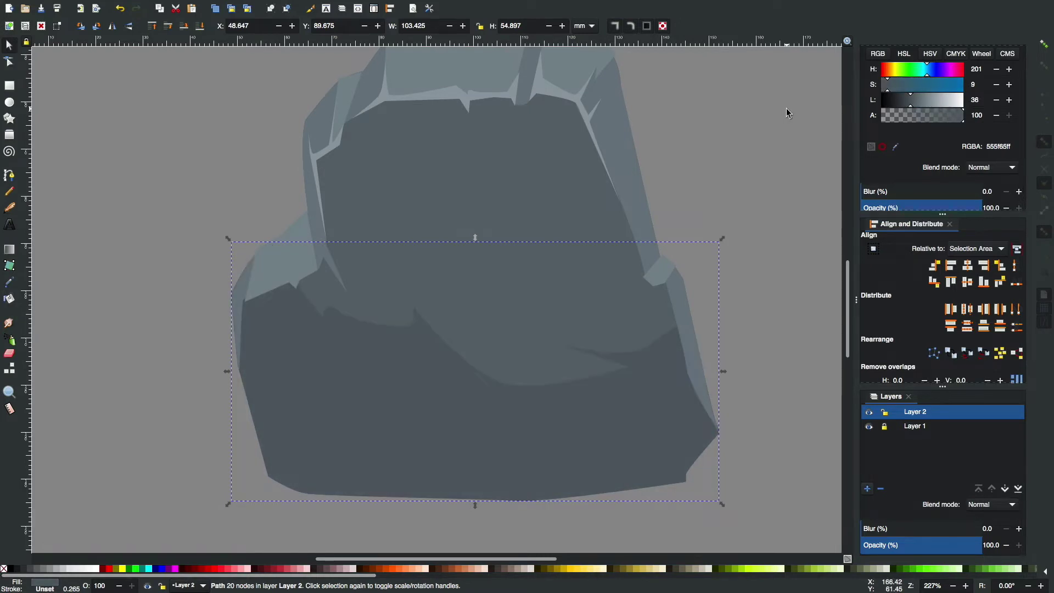
pyautogui.click(786, 113)
pyautogui.press('5')
pyautogui.press('+')
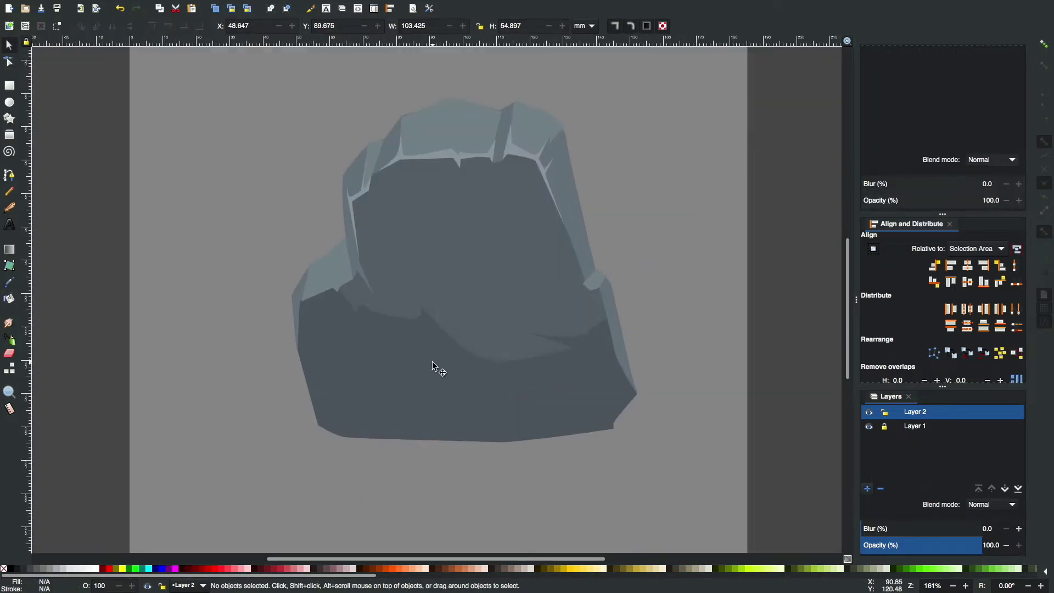
pyautogui.click(434, 361)
pyautogui.press('Escape')
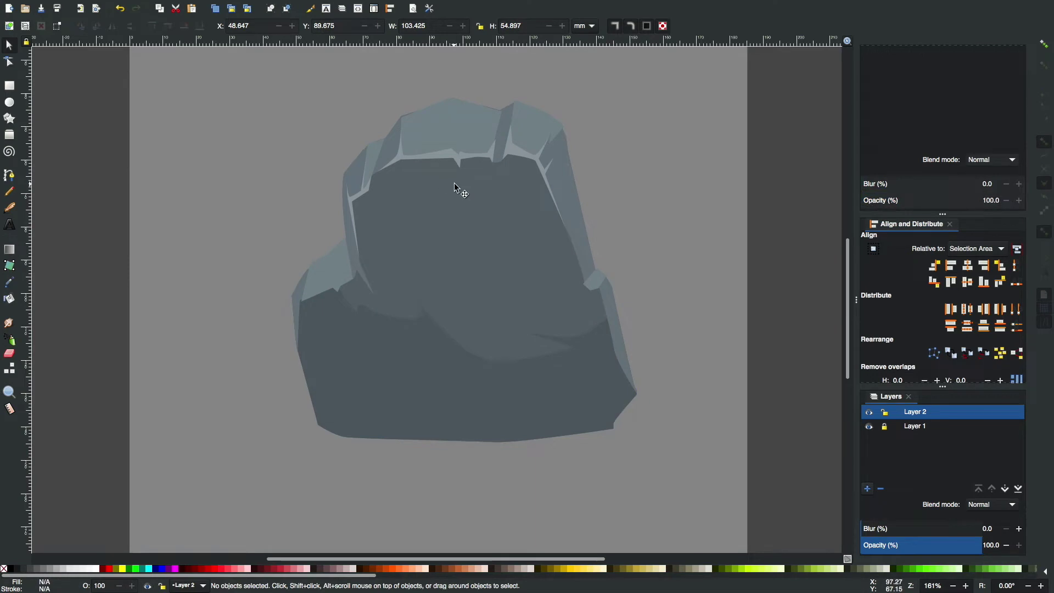
# Draw a mid-tone shape across the rock's upper face just below the rim.
pyautogui.press('b')
pyautogui.click(354, 223)
pyautogui.click(422, 177)
pyautogui.click(471, 180)
pyautogui.click(521, 183)
pyautogui.click(520, 209)
pyautogui.click(583, 261)
pyautogui.click(473, 122)
pyautogui.press('Return')
# Lower the upper-face shape beneath the highlights, set it to 667279, and begin a left-shoulder facet.
pyautogui.press('s')
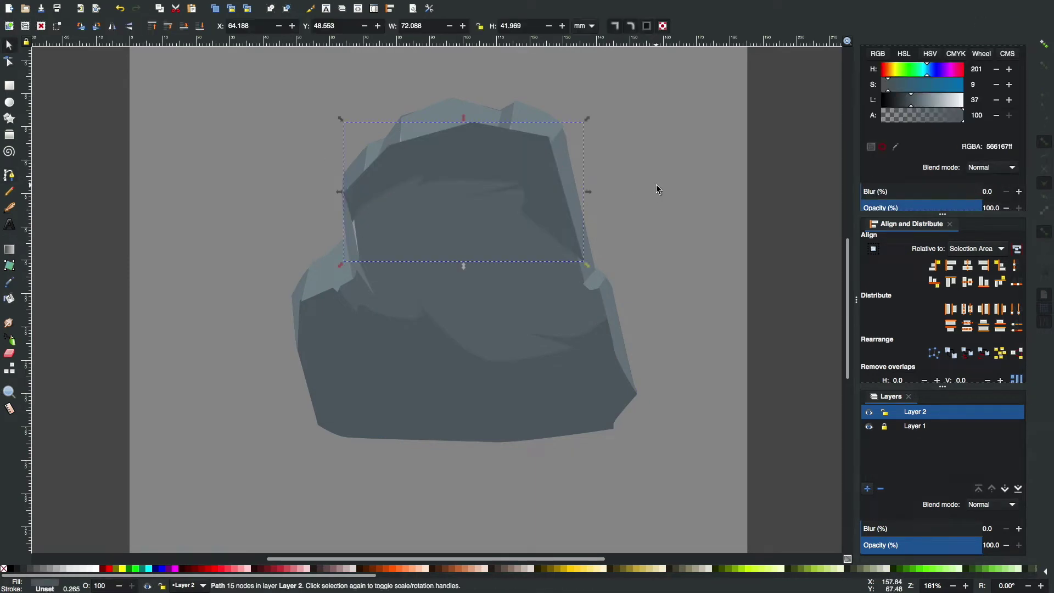
pyautogui.press('pagedown')
pyautogui.press('pagedown')
pyautogui.moveTo(928, 100); pyautogui.dragTo(913, 103)
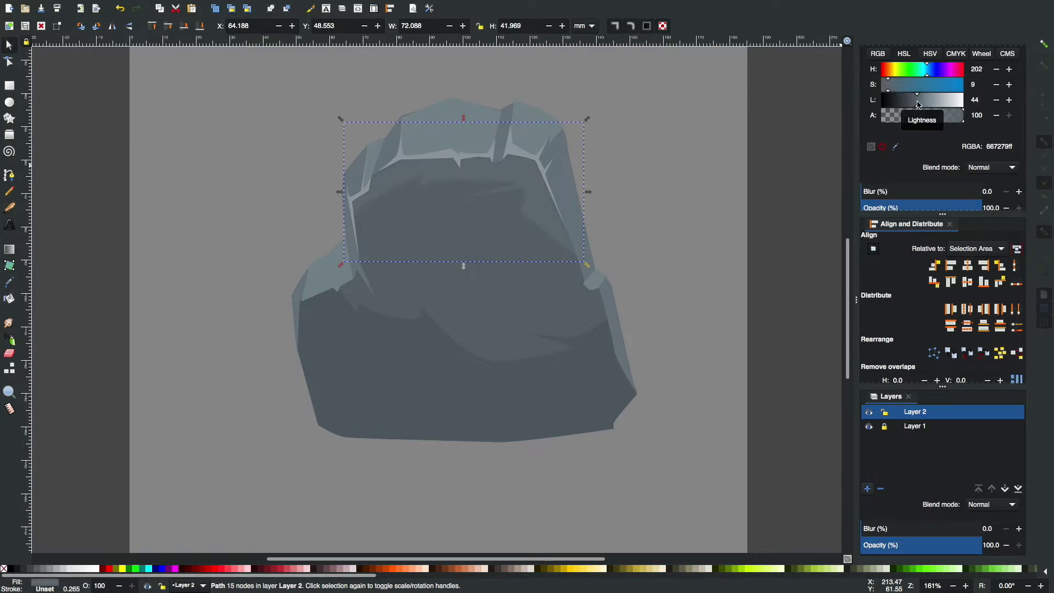
pyautogui.click(654, 245)
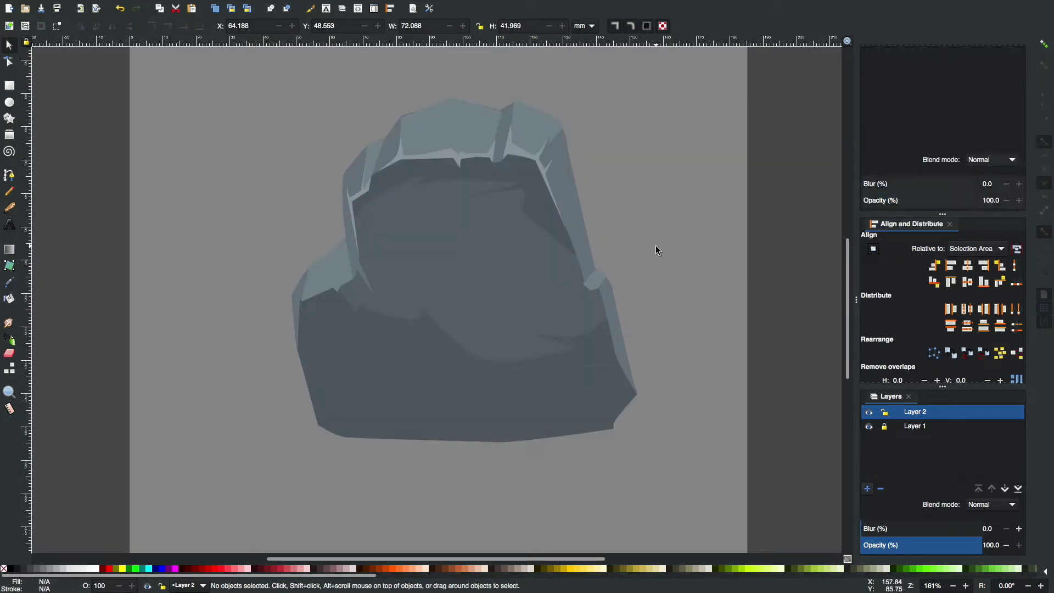
pyautogui.press('+')
pyautogui.press('b')
pyautogui.click(242, 339)
# Close the small triangular facet and draw a sliver facet on the rim.
pyautogui.click(246, 301)
pyautogui.click(291, 285)
pyautogui.click(242, 339)
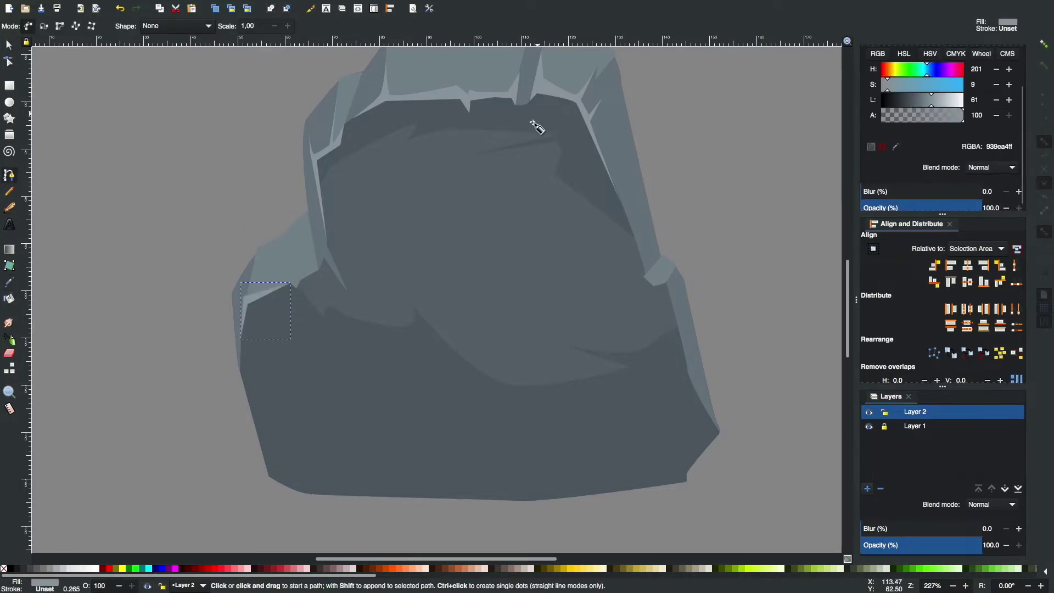
pyautogui.click(666, 277)
pyautogui.click(682, 336)
pyautogui.click(644, 282)
pyautogui.click(666, 278)
pyautogui.press('s')
pyautogui.press('Escape')
# Finish another small sliver facet and fill it mid-gray.
pyautogui.scroll(-2, 587, 231)
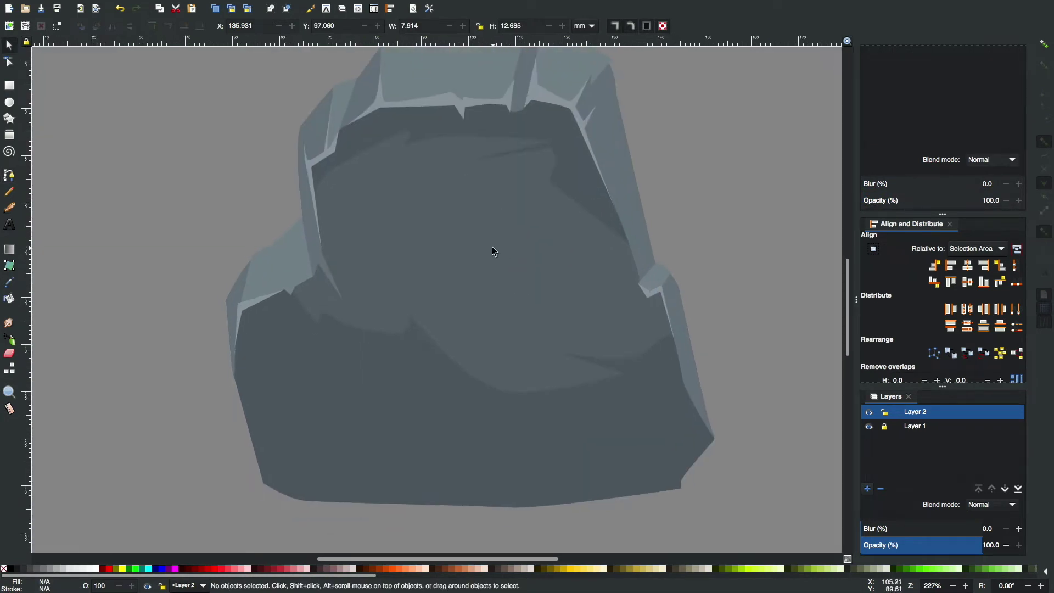
pyautogui.press('b')
pyautogui.click(318, 194)
pyautogui.click(928, 107)
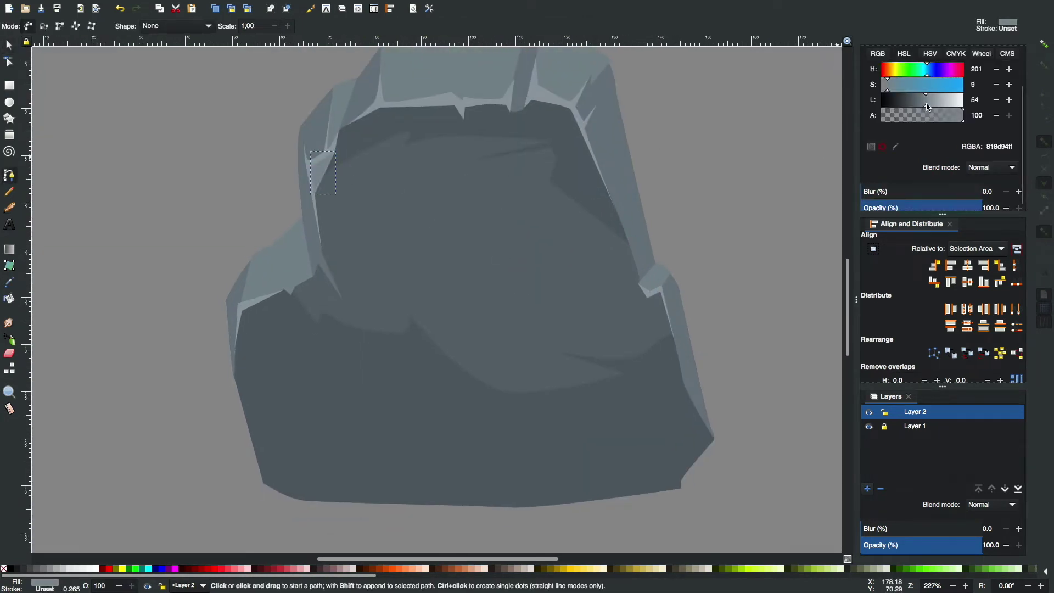
# Draw a facet on the left rim and give it a pale gray fill.
pyautogui.click(525, 109)
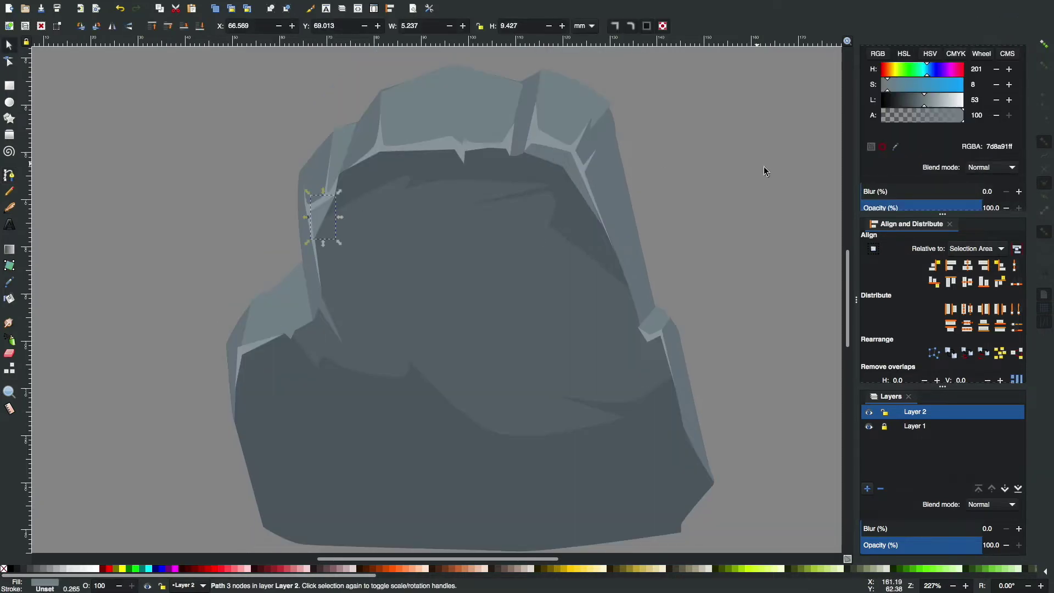
pyautogui.press('b')
pyautogui.click(343, 173)
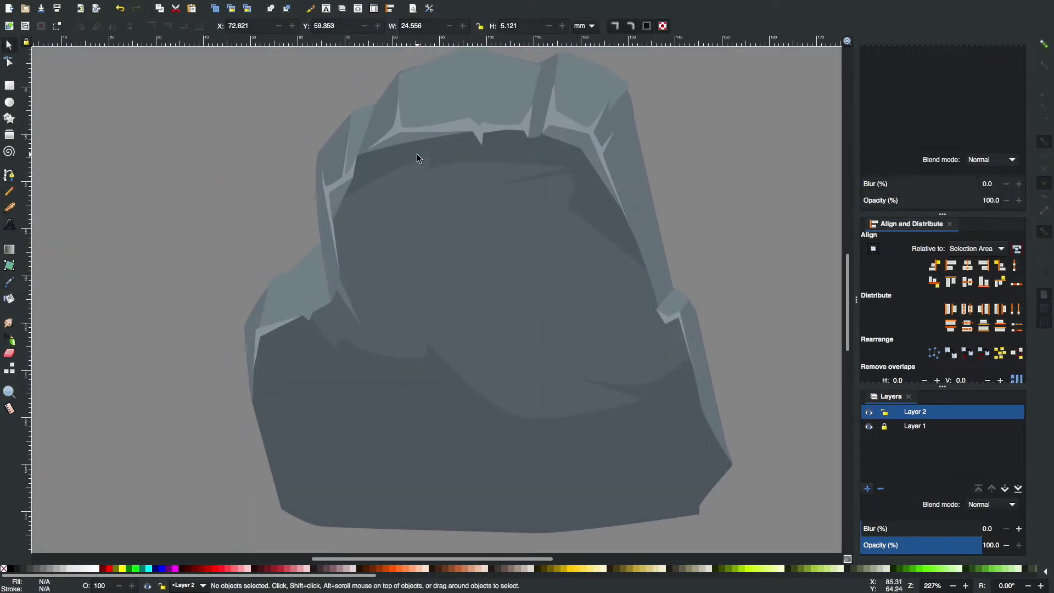
pyautogui.press('b')
pyautogui.click(454, 135)
pyautogui.click(357, 174)
pyautogui.click(453, 134)
pyautogui.click(896, 146)
pyautogui.click(598, 178)
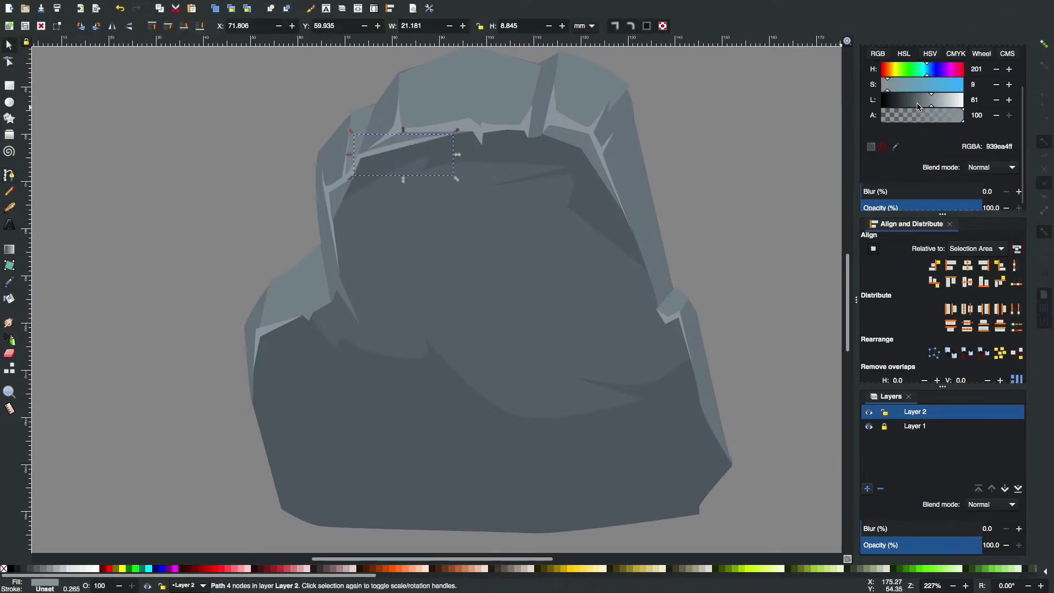
pyautogui.click(503, 267)
pyautogui.click(404, 154)
pyautogui.click(680, 236)
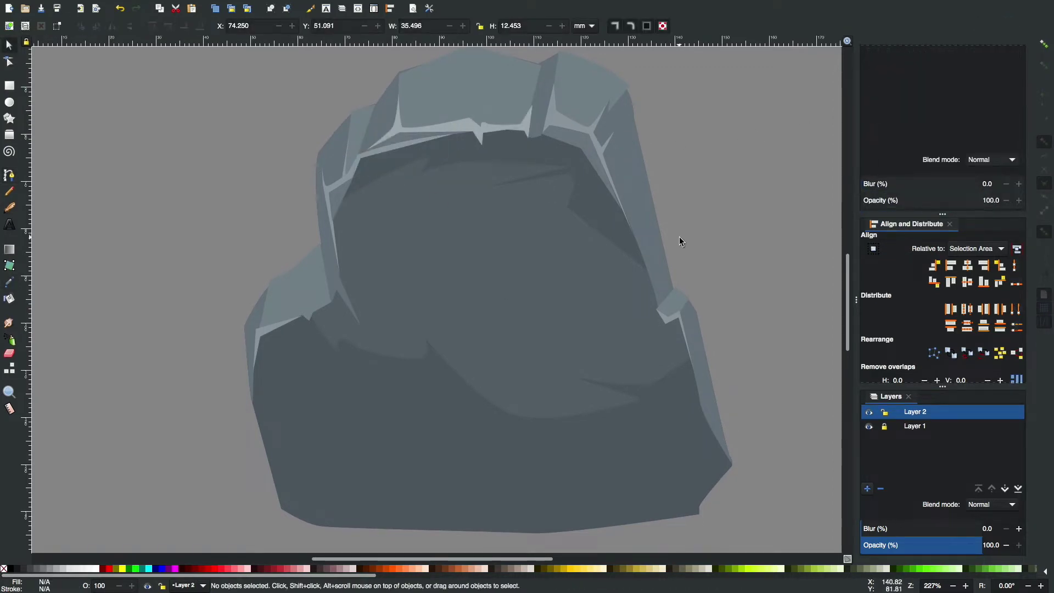
# Add dark shadow-gray slivers under the rim and near the right rim.
pyautogui.press('b')
pyautogui.click(571, 164)
pyautogui.click(386, 202)
pyautogui.click(572, 163)
pyautogui.hotkey('ctrl', 'shift', 'v')
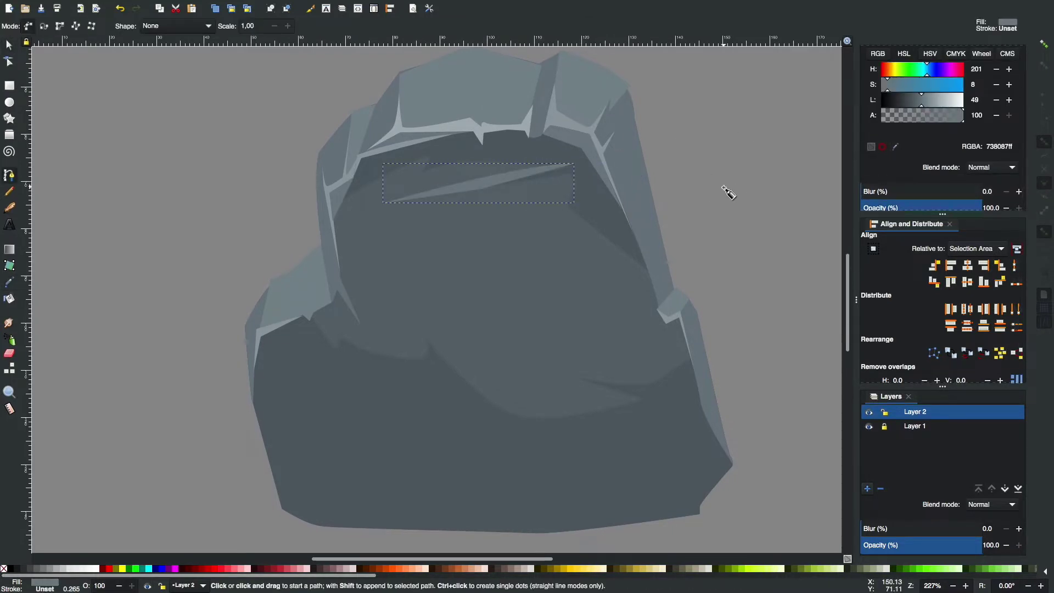
pyautogui.press('Escape')
pyautogui.click(530, 167)
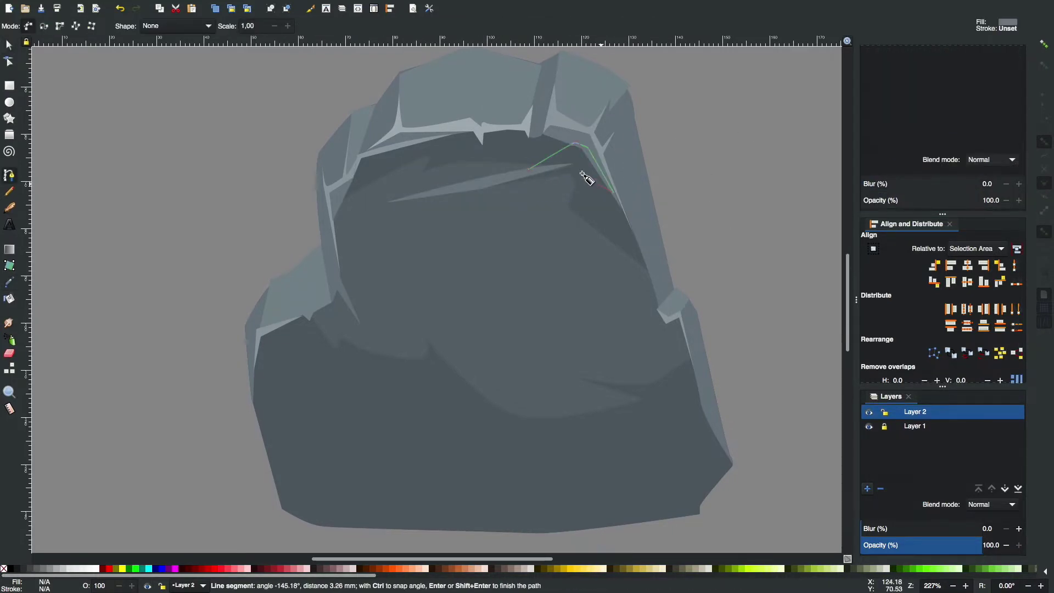
pyautogui.doubleClick(519, 175)
pyautogui.press('s')
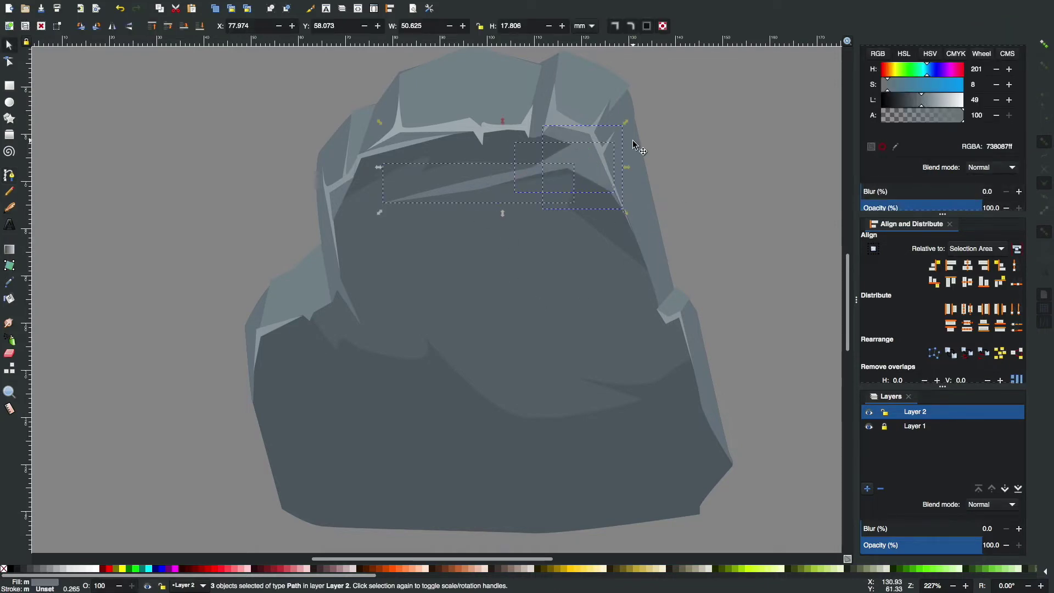
pyautogui.press('Escape')
pyautogui.press('-')
pyautogui.press('+')
# Draw dark crack slivers at the top rim and upper-left edge.
pyautogui.press('b')
pyautogui.click(555, 82)
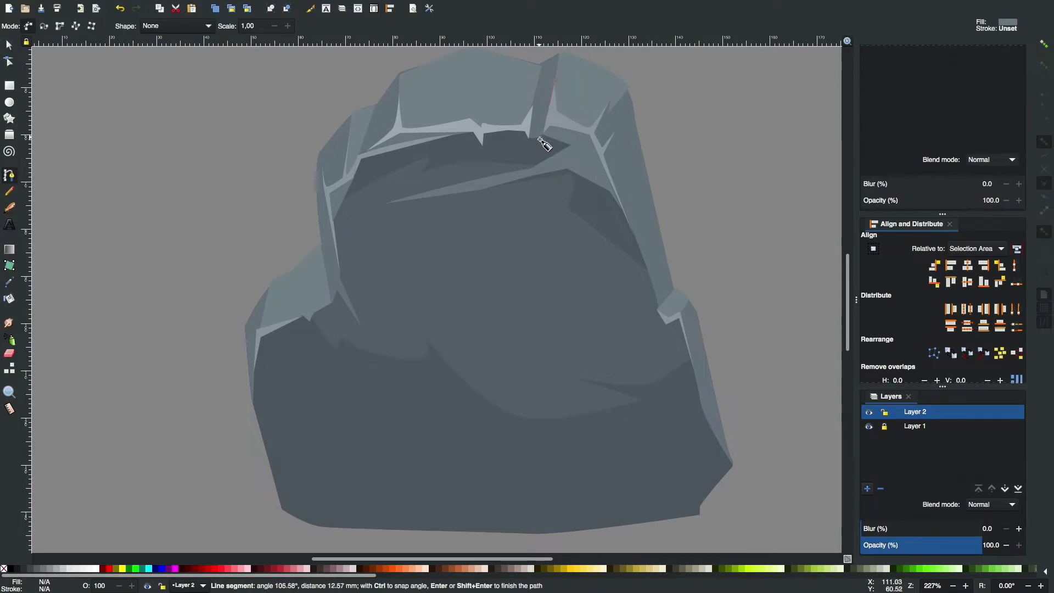
pyautogui.click(537, 147)
pyautogui.click(555, 82)
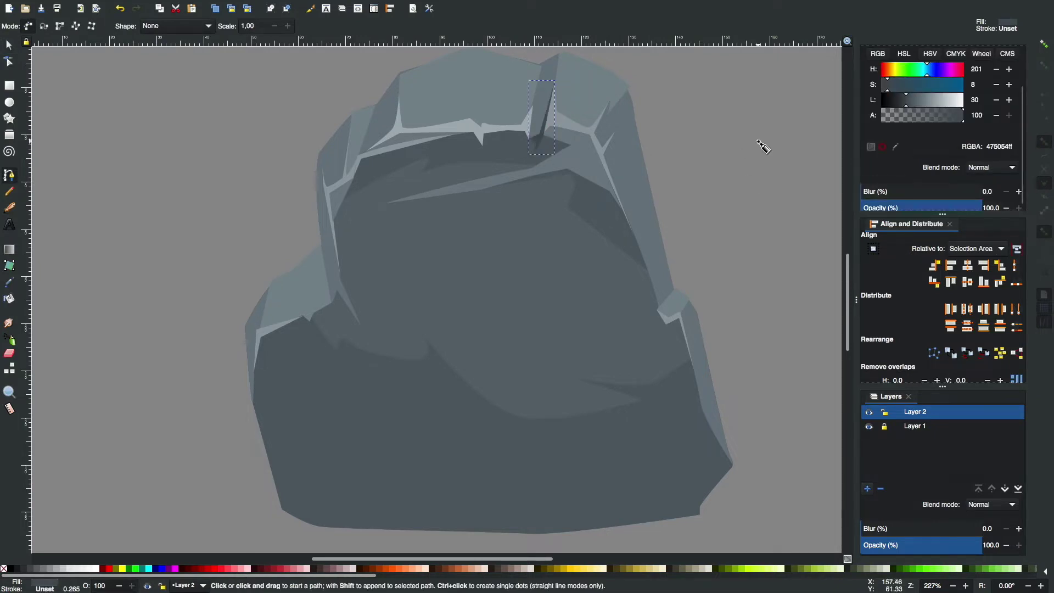
pyautogui.click(370, 118)
pyautogui.click(355, 177)
pyautogui.click(363, 160)
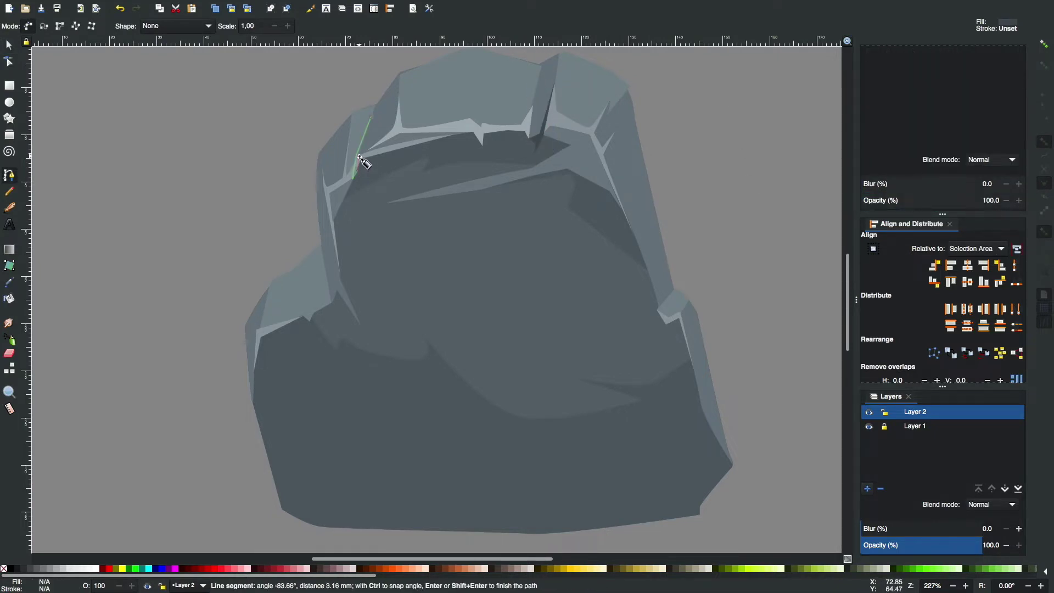
pyautogui.click(370, 118)
# Add crack slivers down the rock's left side and right side.
pyautogui.click(326, 235)
pyautogui.click(340, 276)
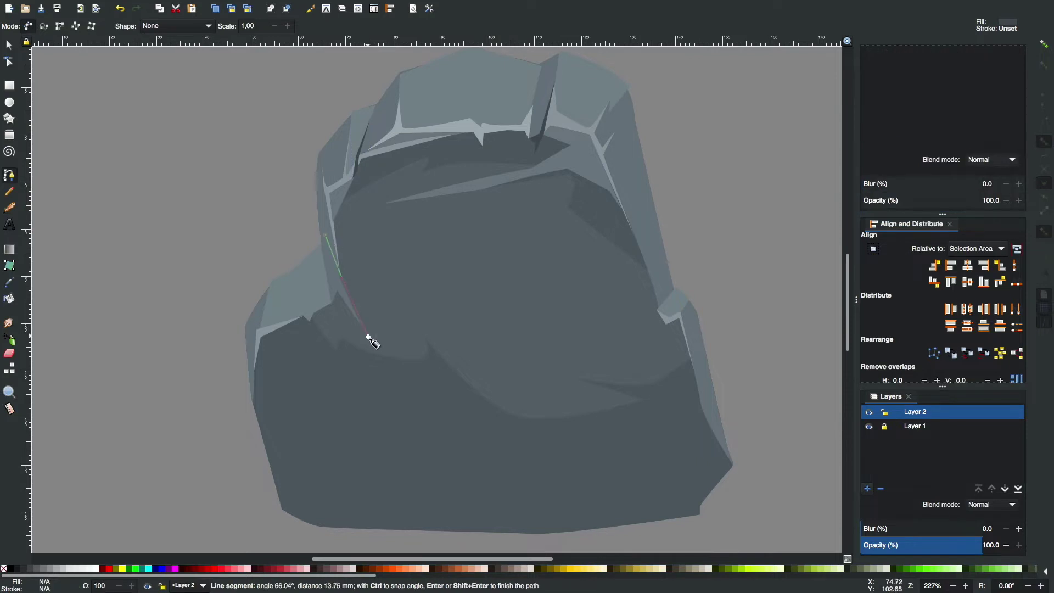
pyautogui.click(326, 235)
pyautogui.click(635, 238)
pyautogui.click(672, 301)
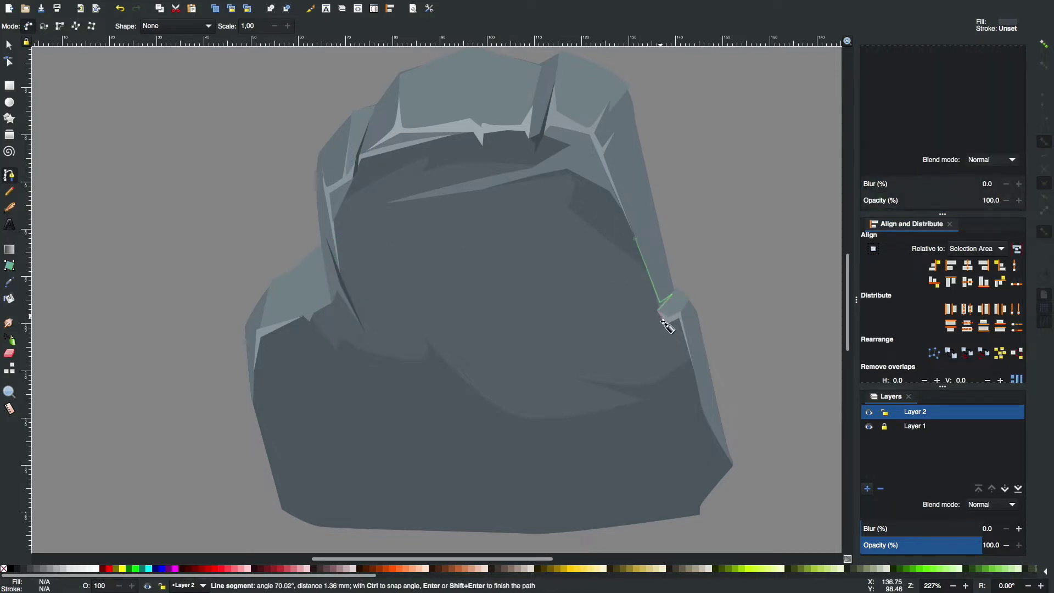
pyautogui.click(636, 239)
pyautogui.press('Escape')
pyautogui.press('s')
pyautogui.press('5')
pyautogui.press('`')
# Check the top rim facet's colour and draw a thin vertical crack at the rim centre.
pyautogui.click(410, 173)
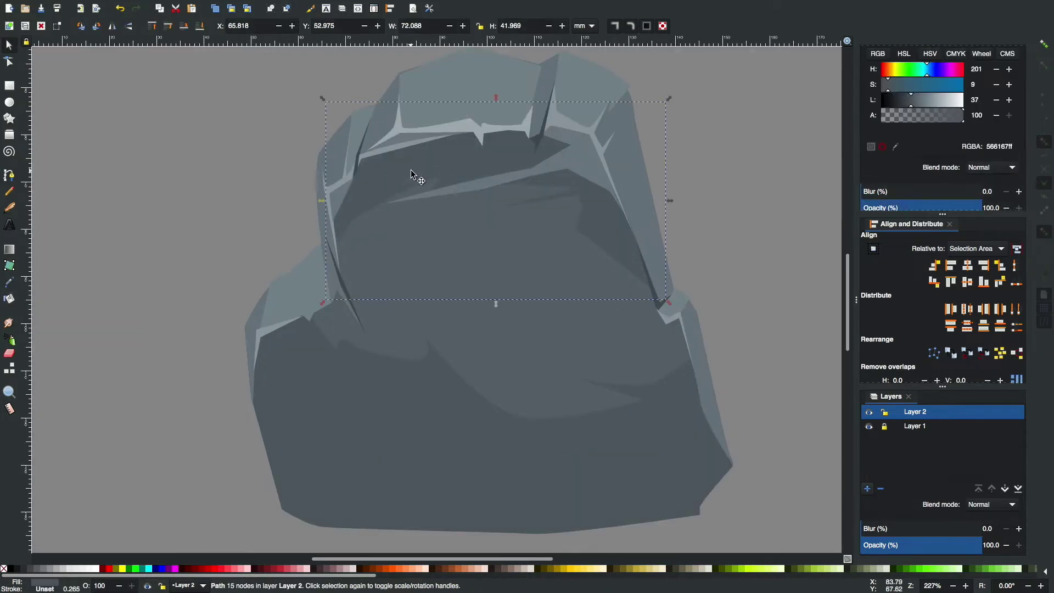
pyautogui.press('Escape')
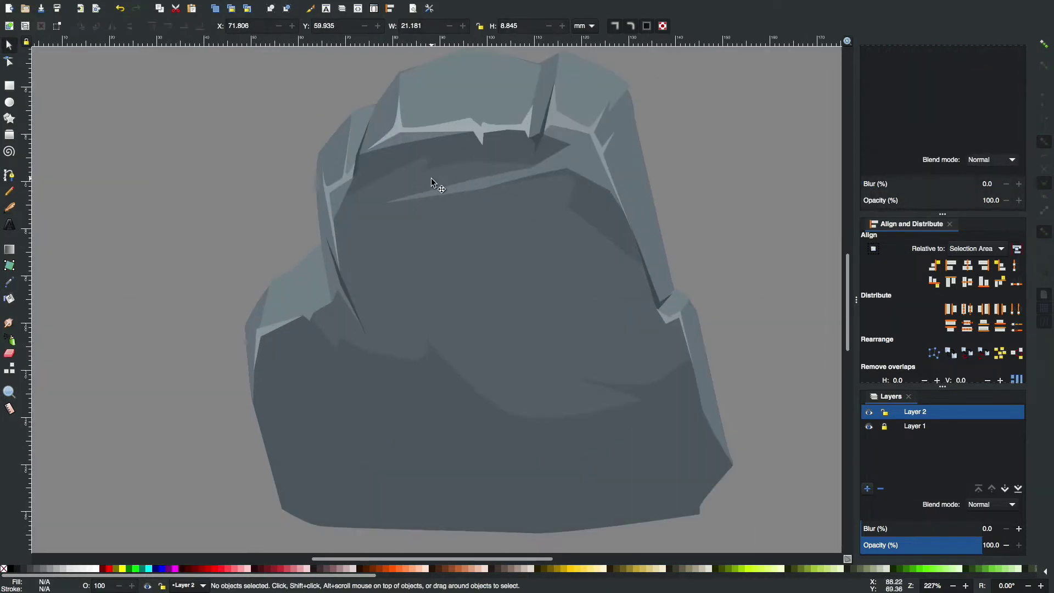
pyautogui.click(461, 124)
pyautogui.press('d')
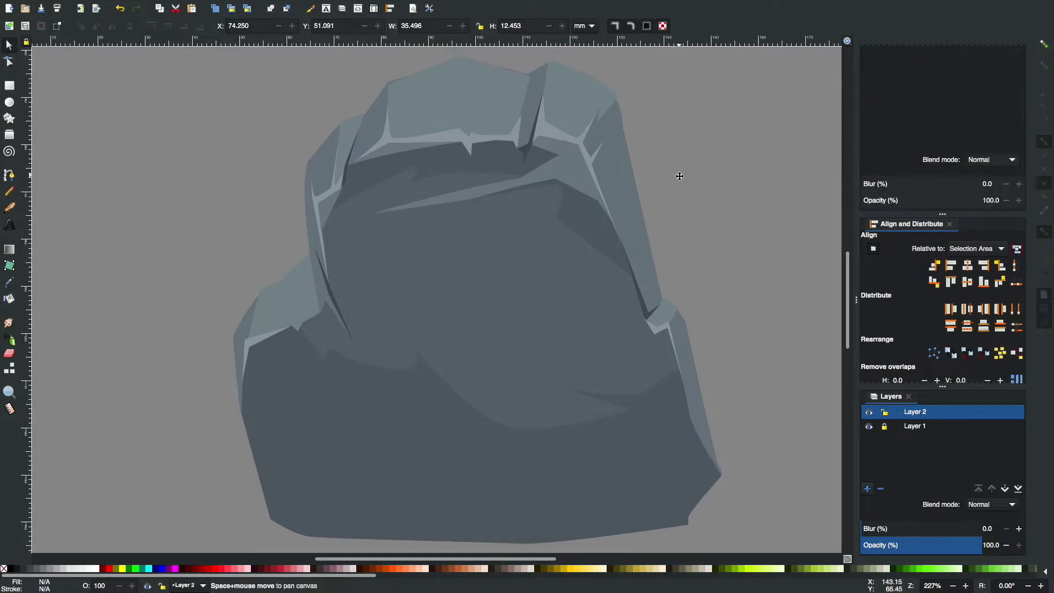
pyautogui.press('b')
pyautogui.click(472, 115)
pyautogui.click(472, 147)
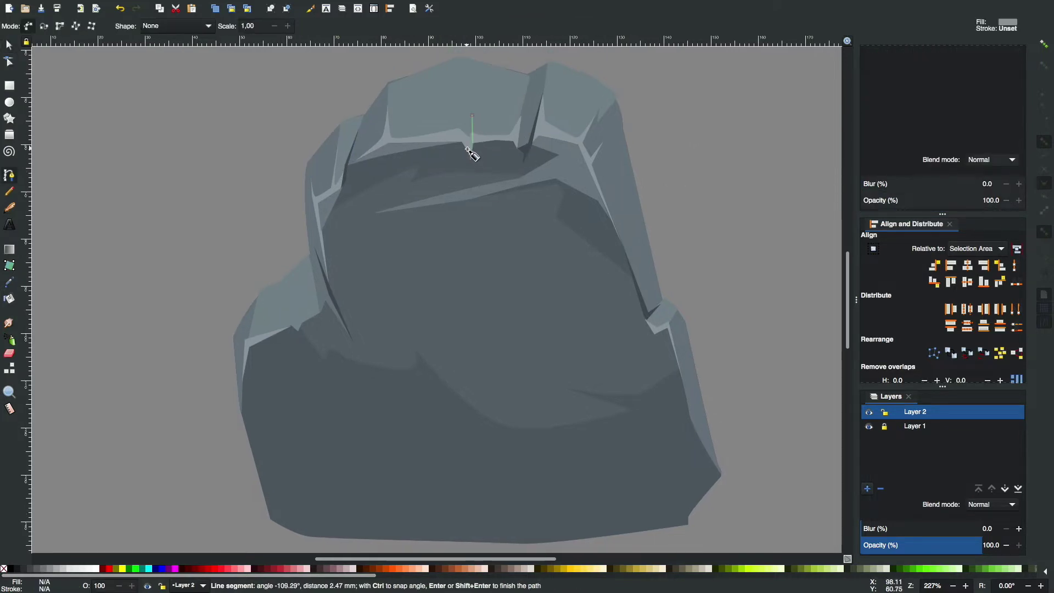
pyautogui.press('Return')
pyautogui.press('s')
pyautogui.press('Escape')
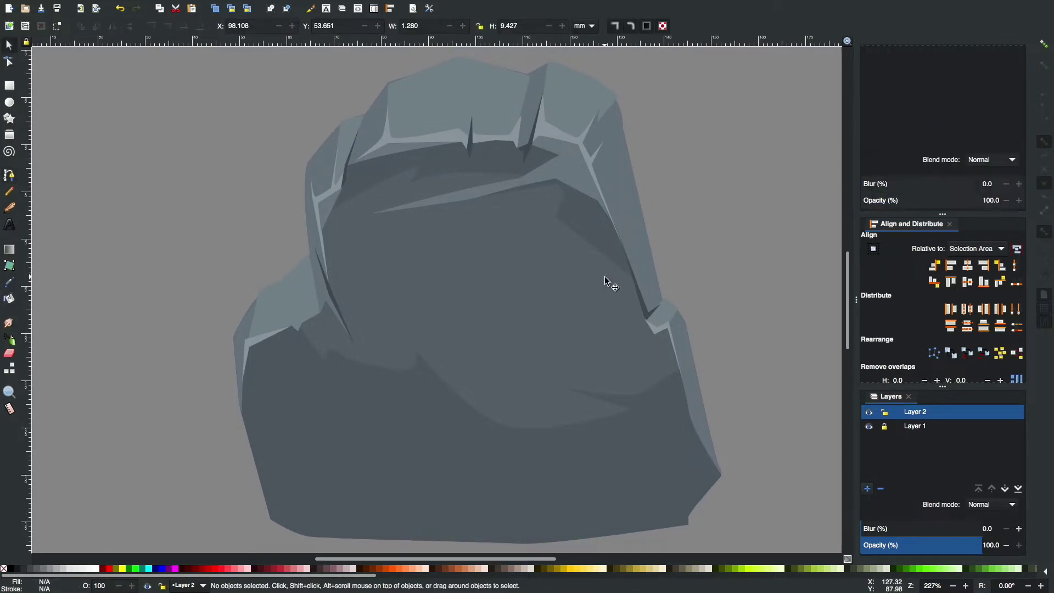
pyautogui.scroll(1, 605, 275)
# Draw another thin crack sliver running down from the top rim.
pyautogui.press('b')
pyautogui.click(466, 81)
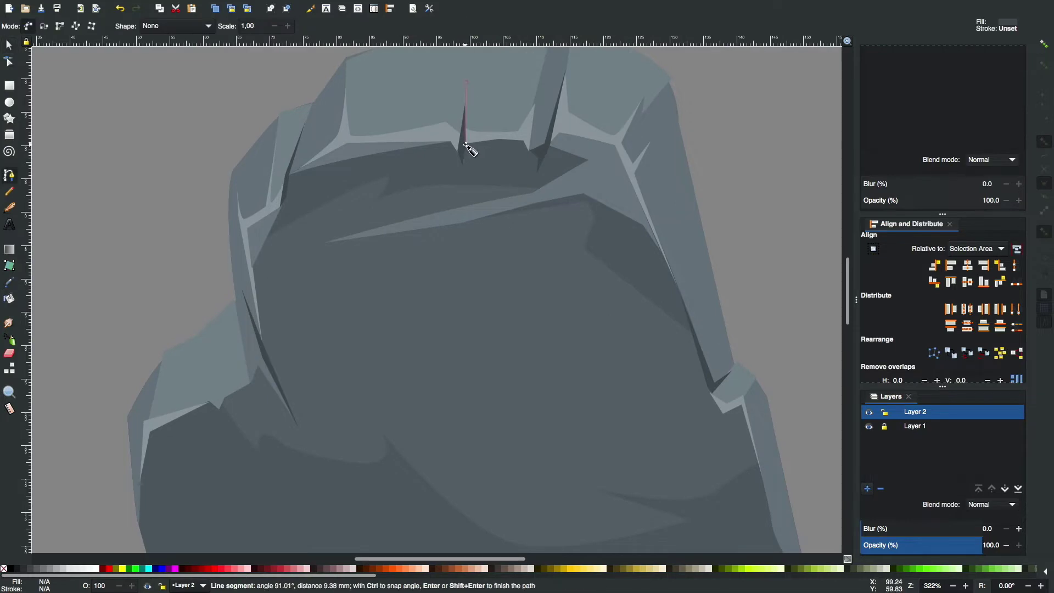
pyautogui.click(464, 150)
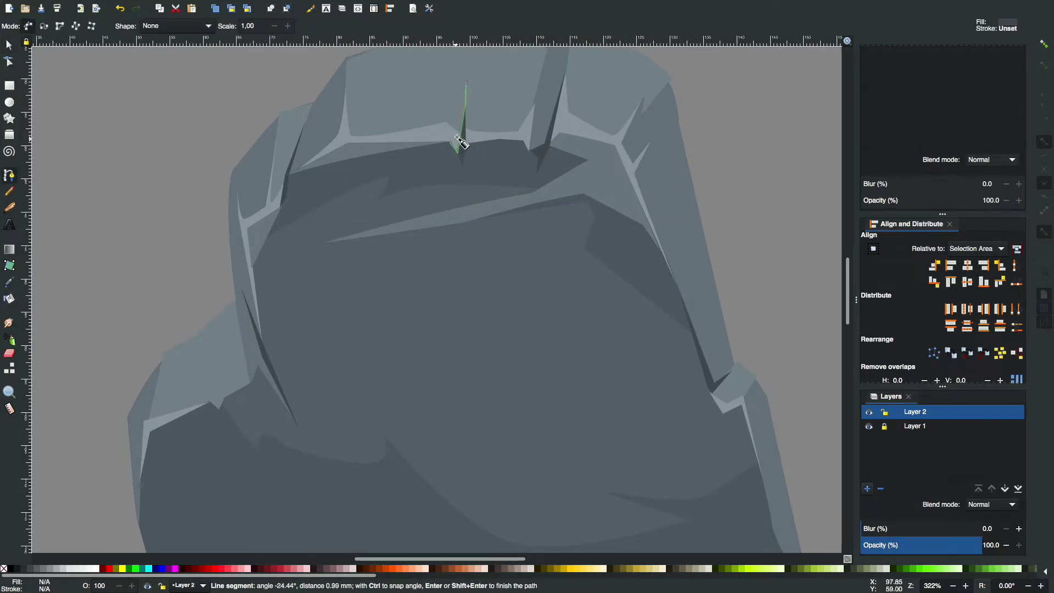
pyautogui.click(450, 82)
pyautogui.press('Return')
pyautogui.press('space')
pyautogui.scroll(-3, 740, 147)
pyautogui.scroll(2, 740, 147)
pyautogui.scroll(1, 628, 224)
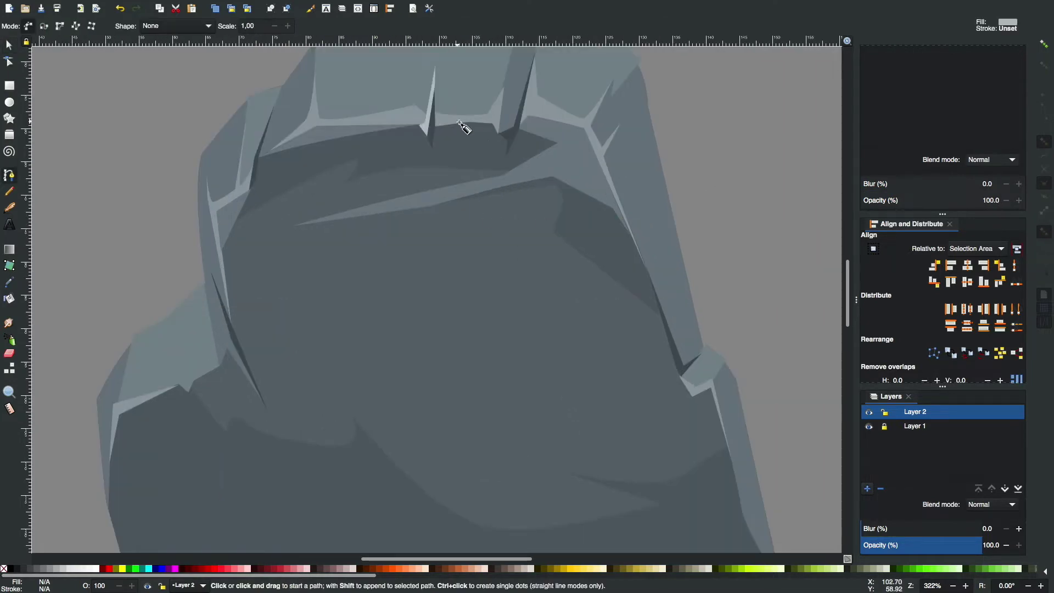
# Add light highlight bands along the rim and the left edge.
pyautogui.click(407, 125)
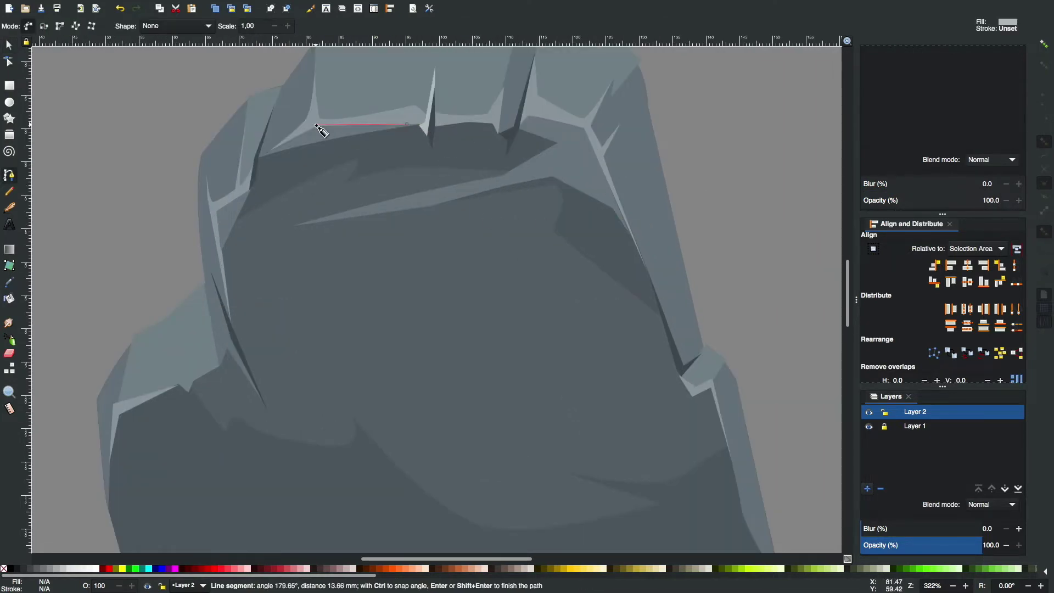
pyautogui.press('Return')
pyautogui.scroll(2, 516, 271)
pyautogui.hscroll(-2, 516, 270)
pyautogui.click(301, 210)
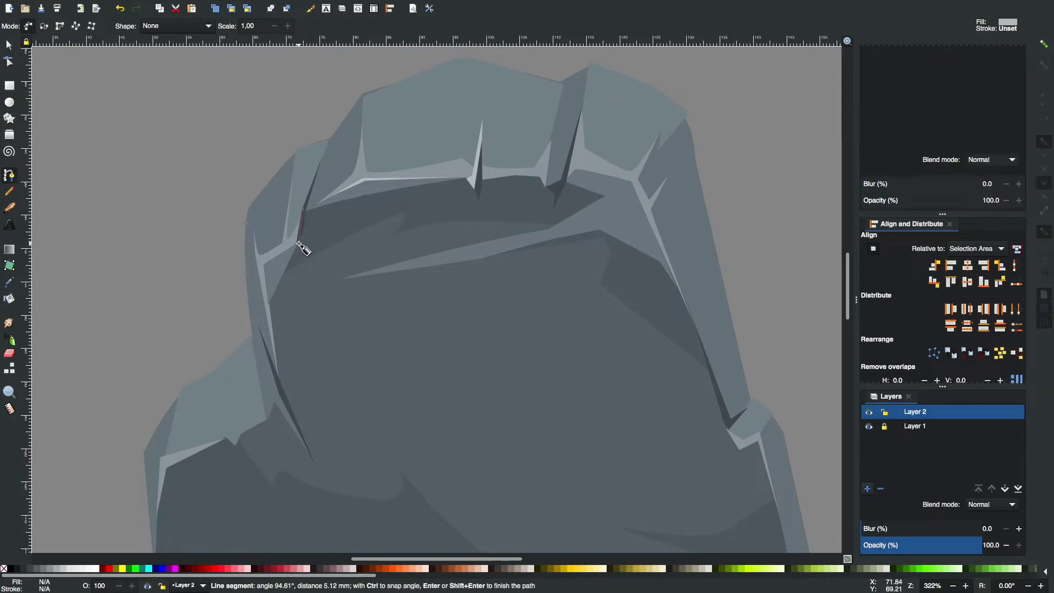
pyautogui.click(302, 210)
pyautogui.scroll(-2, 670, 143)
# Draw a pale highlight shard along the ridge across the rock's face.
pyautogui.click(604, 189)
pyautogui.click(548, 205)
pyautogui.click(647, 215)
pyautogui.click(604, 190)
pyautogui.press('s')
pyautogui.click(742, 166)
pyautogui.scroll(-4, 743, 166)
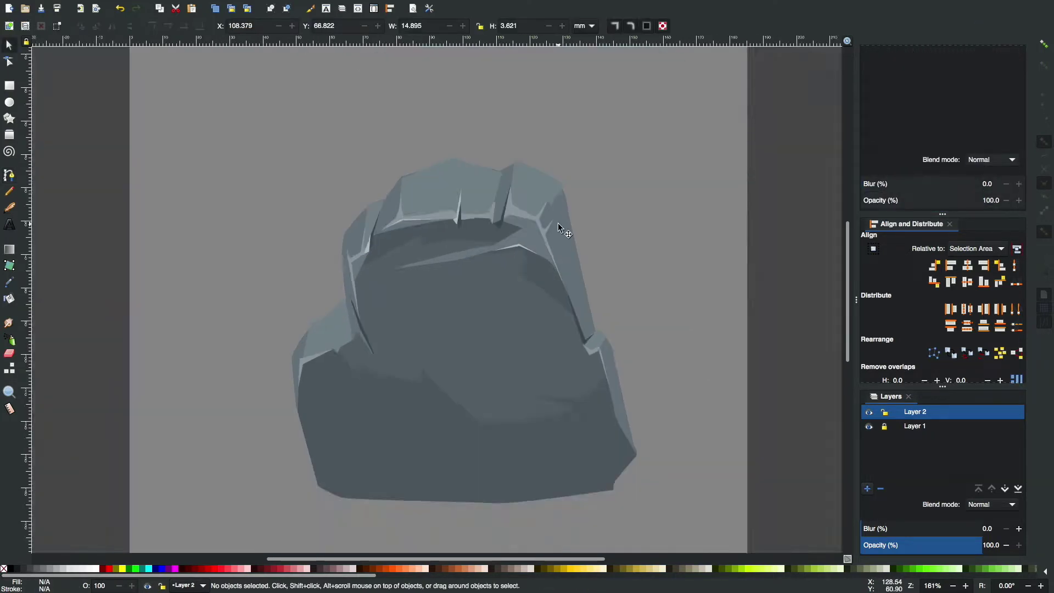
pyautogui.scroll(3, 558, 223)
# Fill the highlight shard with a gray sampled from the rock, then start the moss outline.
pyautogui.click(549, 226)
pyautogui.click(9, 281)
pyautogui.click(571, 203)
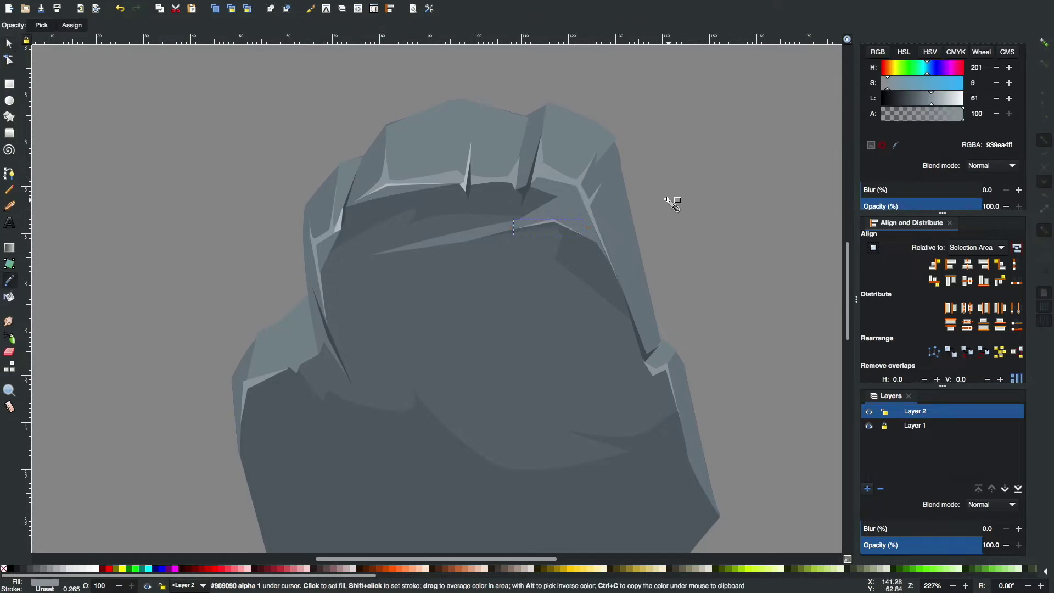
pyautogui.press('s')
pyautogui.scroll(-2, 667, 219)
pyautogui.scroll(-2, 548, 341)
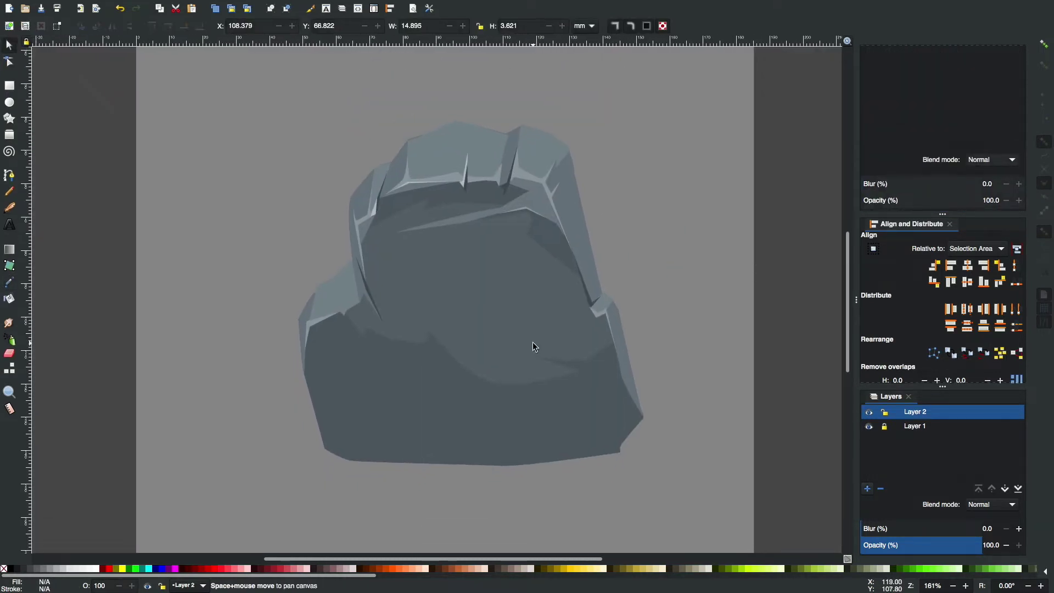
pyautogui.press('b')
pyautogui.click(298, 366)
# Draw a wavy-edged moss shape along the rock's base and fill it dark green.
pyautogui.click(313, 392)
pyautogui.moveTo(335, 398)
pyautogui.mouseDown()
pyautogui.moveTo(353, 411)
pyautogui.moveTo(400, 400)
pyautogui.mouseUp()
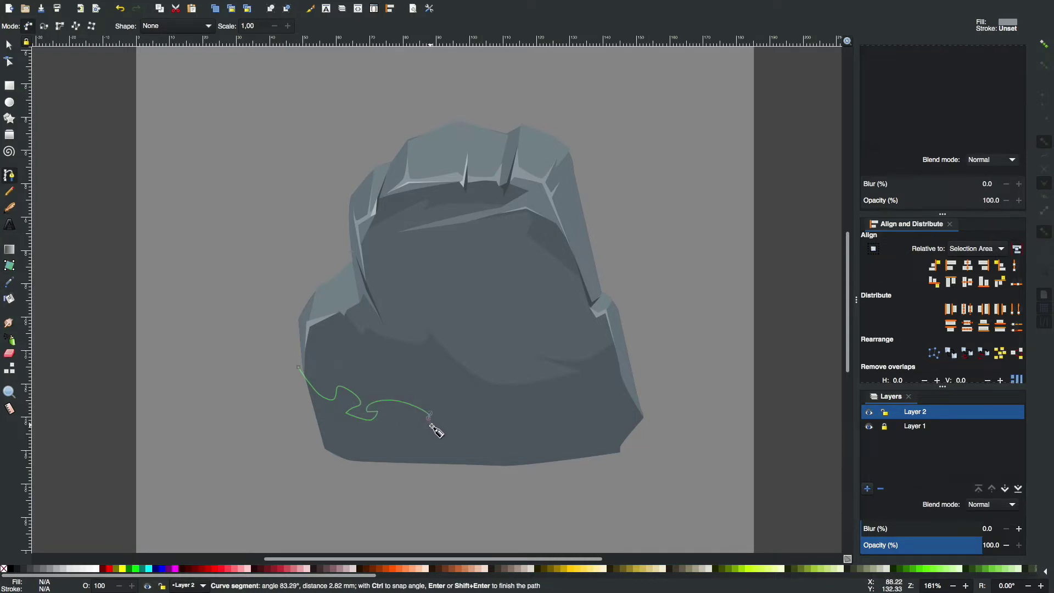
pyautogui.moveTo(466, 406)
pyautogui.mouseDown()
pyautogui.moveTo(516, 411)
pyautogui.moveTo(610, 382)
pyautogui.moveTo(630, 412)
pyautogui.mouseUp()
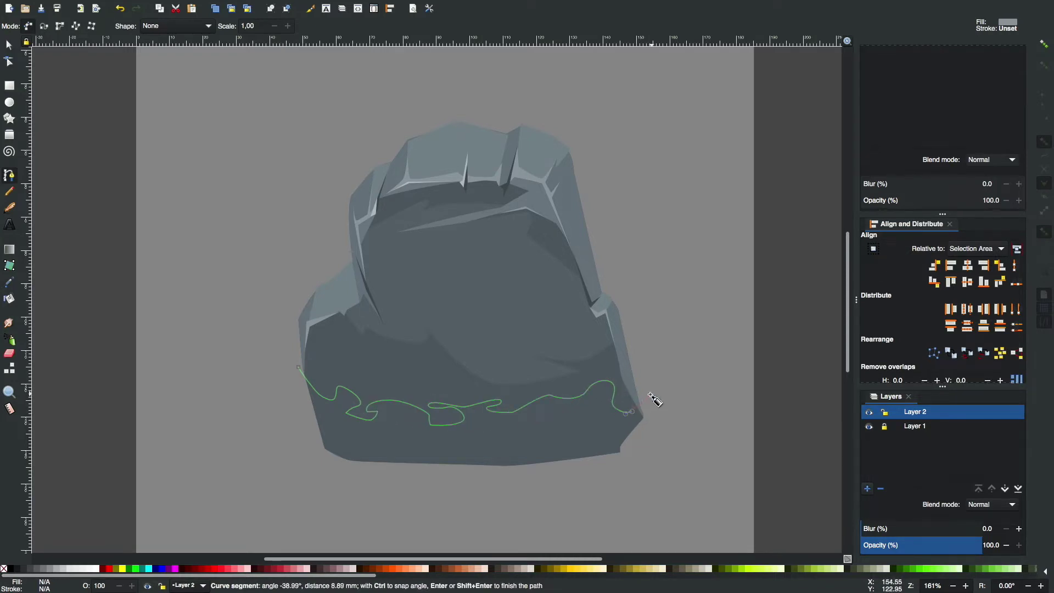
pyautogui.click(426, 524)
pyautogui.click(275, 472)
pyautogui.click(298, 366)
pyautogui.moveTo(933, 69)
pyautogui.mouseDown()
pyautogui.moveTo(913, 69)
pyautogui.moveTo(910, 100)
pyautogui.mouseUp()
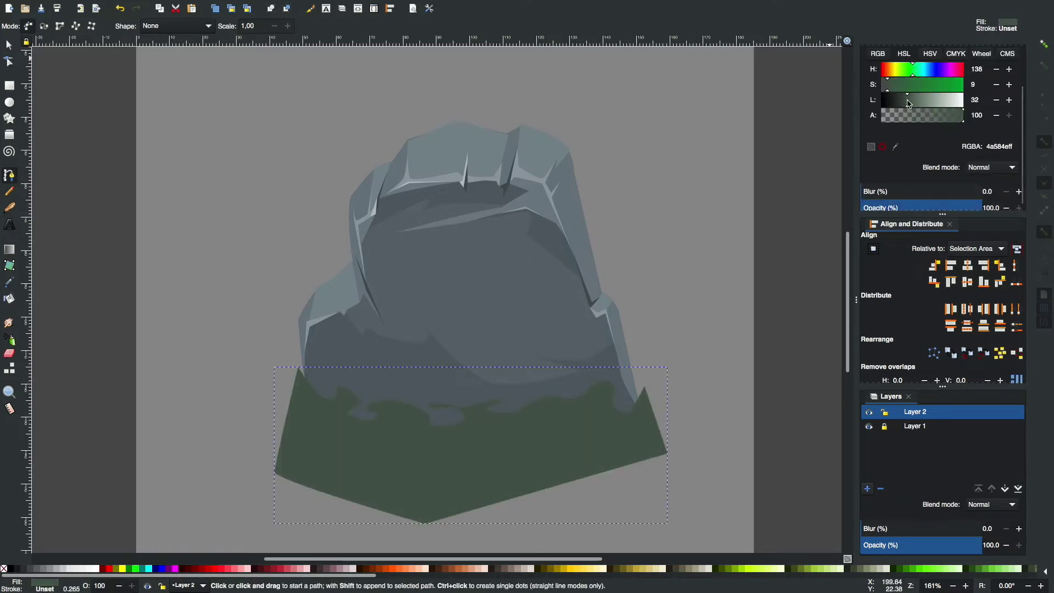
# Intersect the moss with the rock silhouette and lower its opacity to about 70%.
pyautogui.press('s')
pyautogui.keyDown('shift'); pyautogui.click(461, 301); pyautogui.keyUp('shift')
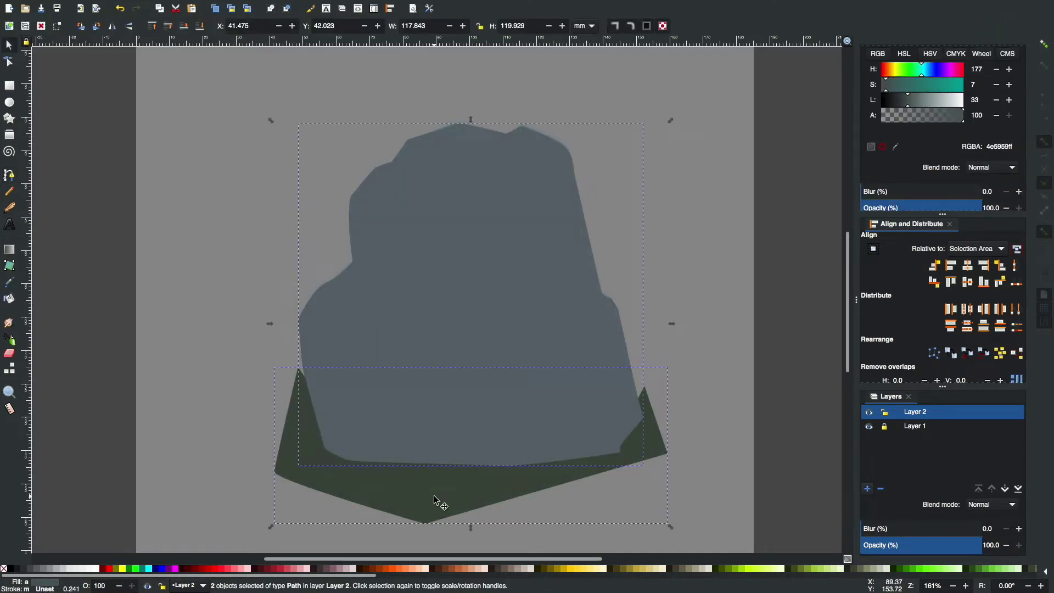
pyautogui.hotkey('ctrl', '*')
pyautogui.moveTo(966, 203); pyautogui.dragTo(939, 203)
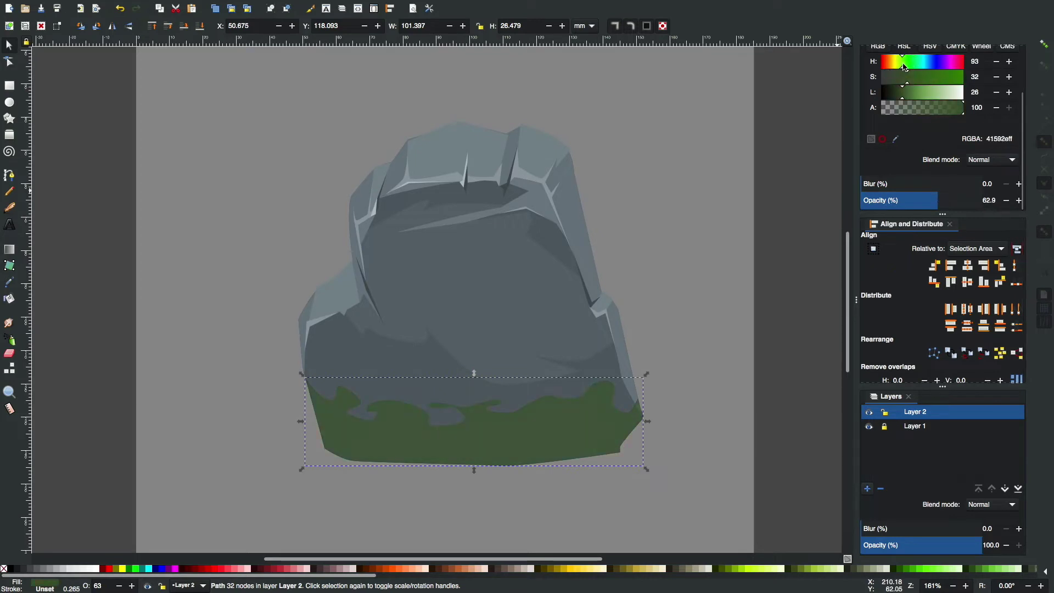
pyautogui.moveTo(946, 201); pyautogui.dragTo(948, 201)
pyautogui.click(765, 266)
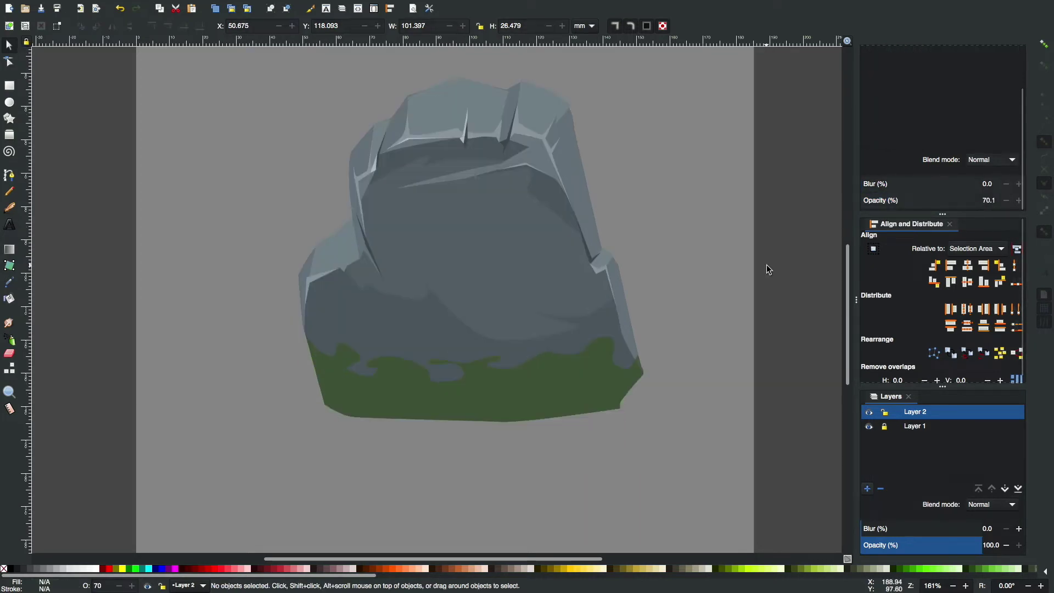
# Draw a wavy-edged patch covering the rock's top.
pyautogui.press('b')
pyautogui.click(334, 234)
pyautogui.click(456, 246)
pyautogui.click(571, 230)
pyautogui.click(596, 192)
pyautogui.click(587, 108)
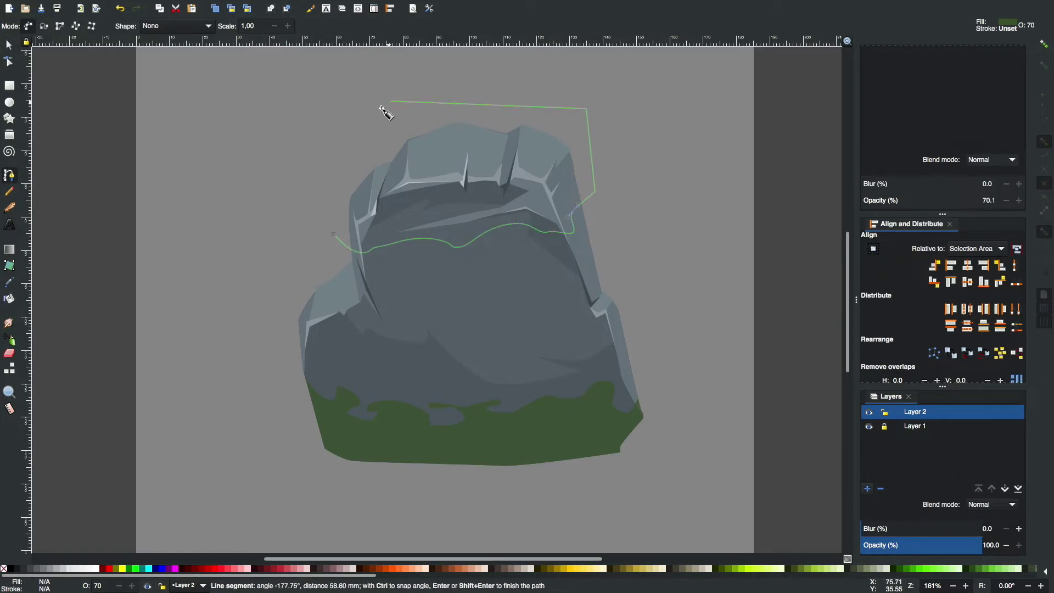
pyautogui.click(386, 113)
pyautogui.press('Return')
# Intersect the top patch with the rock silhouette and make it mostly transparent.
pyautogui.press('s')
pyautogui.keyDown('shift'); pyautogui.click(519, 302); pyautogui.keyUp('shift')
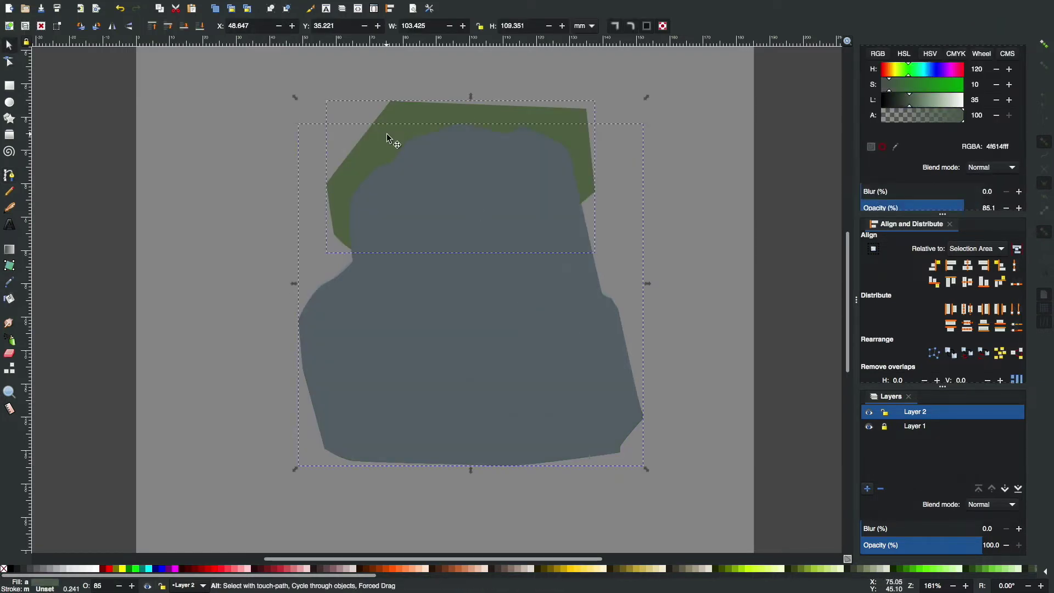
pyautogui.hotkey('ctrl', '*')
pyautogui.moveTo(961, 207); pyautogui.dragTo(898, 207)
pyautogui.click(803, 219)
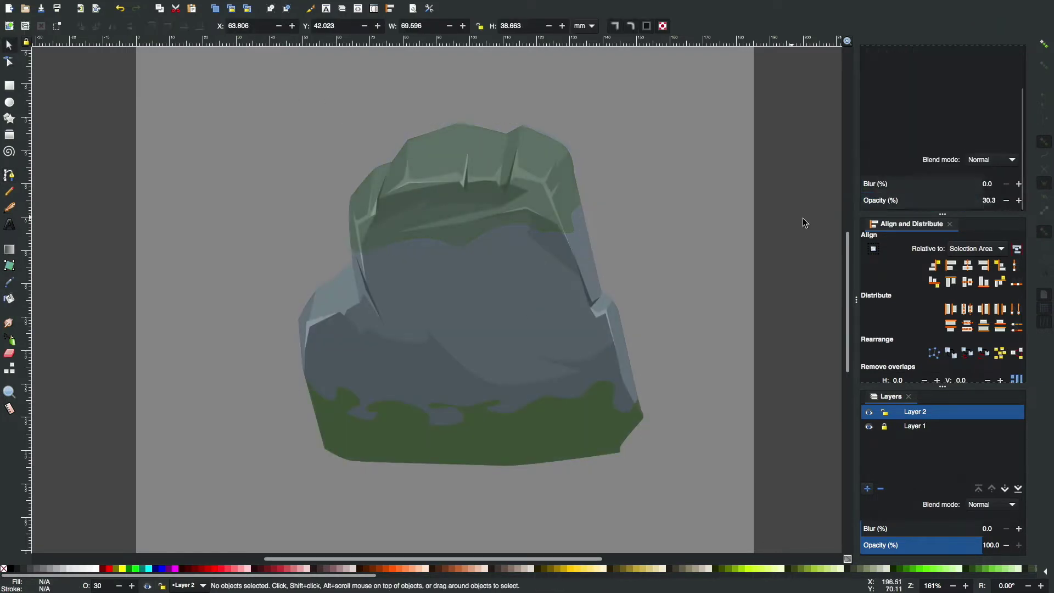
# Apply linear gradients: the top patch fades downward and the moss fades upward.
pyautogui.click(469, 228)
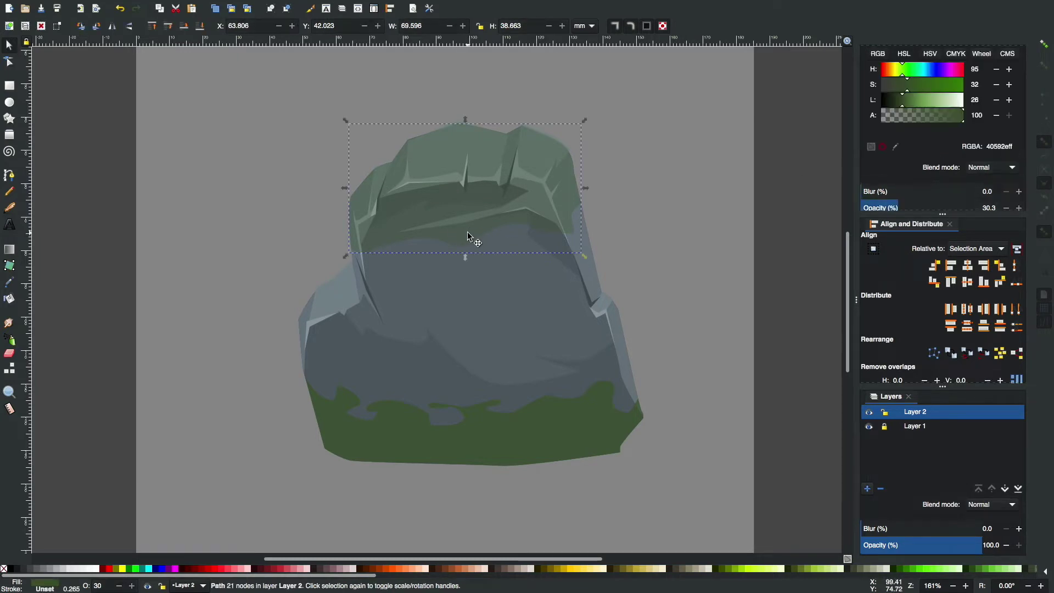
pyautogui.click(900, 57)
pyautogui.moveTo(464, 126); pyautogui.dragTo(466, 255)
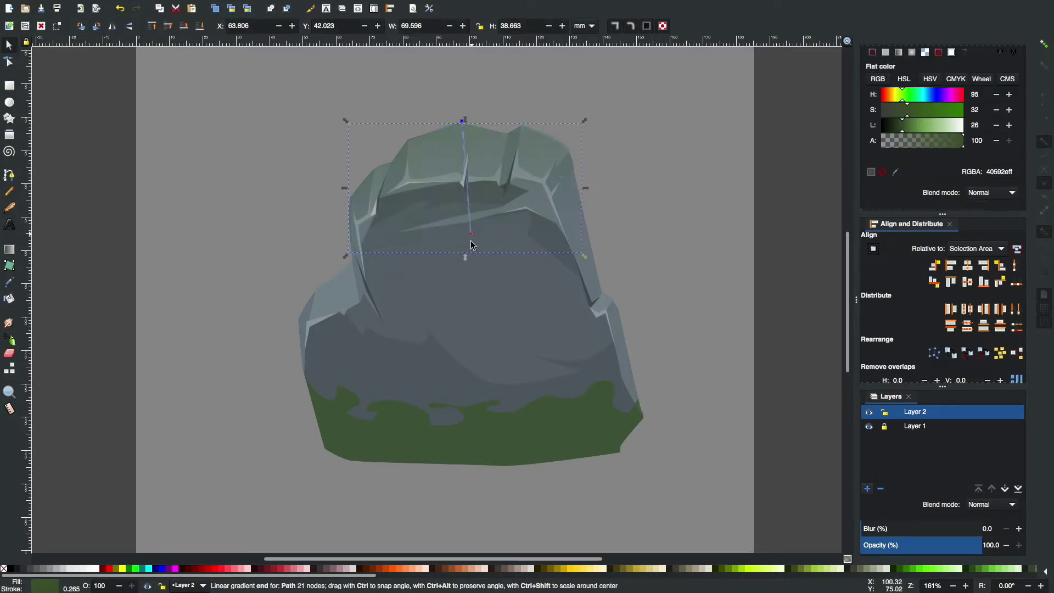
pyautogui.click(659, 291)
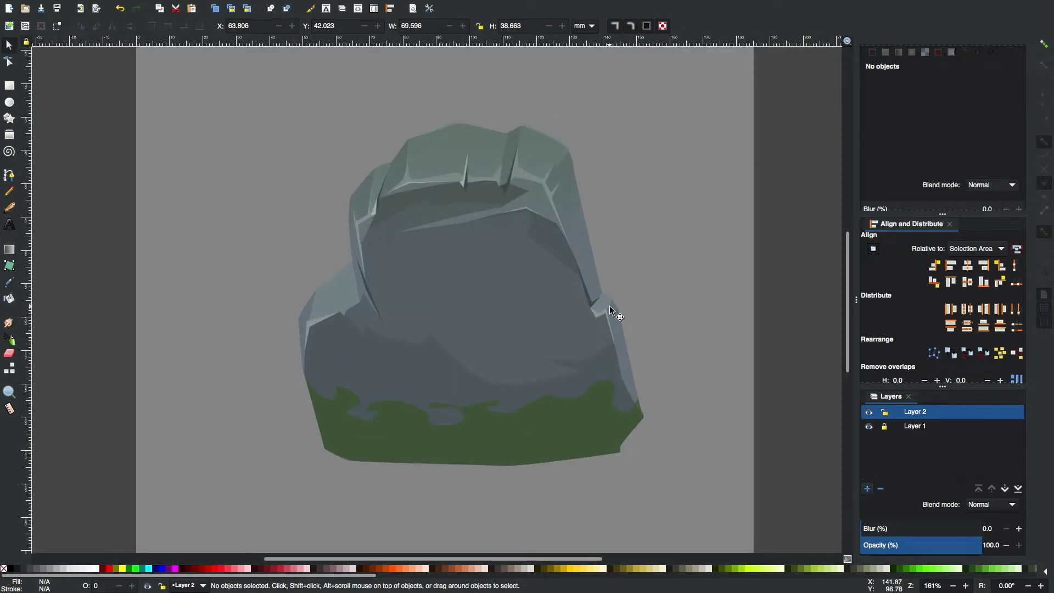
pyautogui.press('Tab')
pyautogui.moveTo(478, 466); pyautogui.dragTo(477, 341)
pyautogui.click(666, 279)
# Raise the lightness of the highlight shapes on the rock's top-left facet.
pyautogui.press('-')
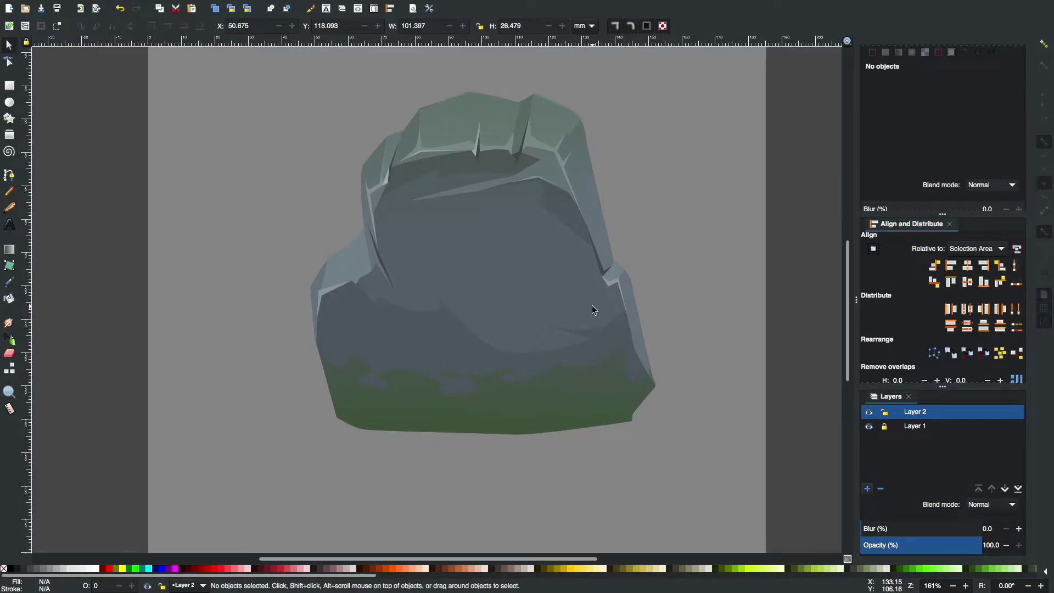
pyautogui.press('-')
pyautogui.press('+')
pyautogui.press('+')
pyautogui.press('+')
pyautogui.press('+')
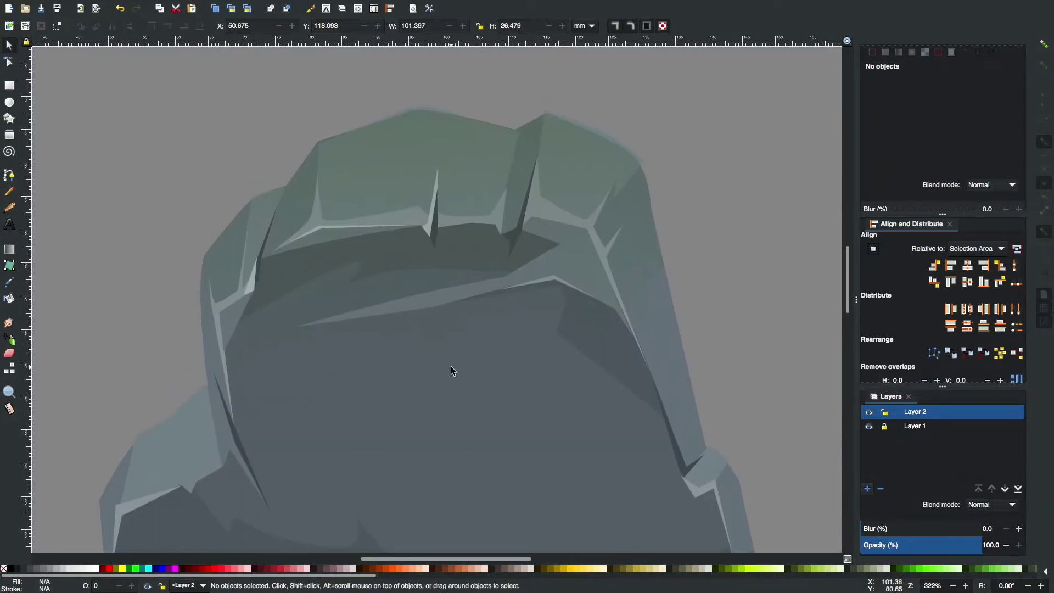
pyautogui.click(381, 283)
pyautogui.click(256, 85)
pyautogui.moveTo(257, 88); pyautogui.dragTo(445, 245)
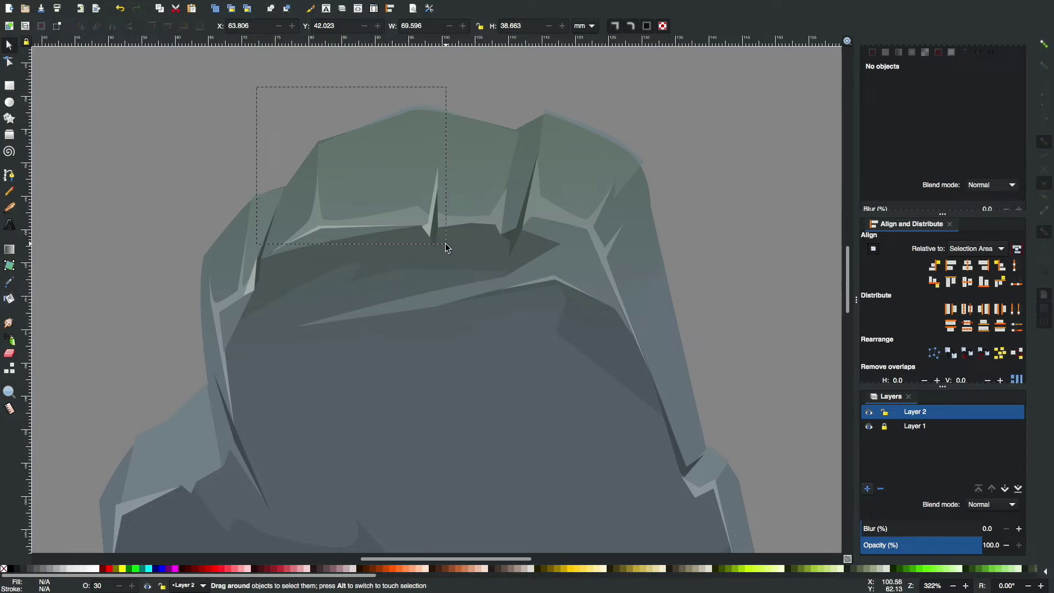
pyautogui.moveTo(947, 130); pyautogui.dragTo(958, 131)
pyautogui.click(629, 133)
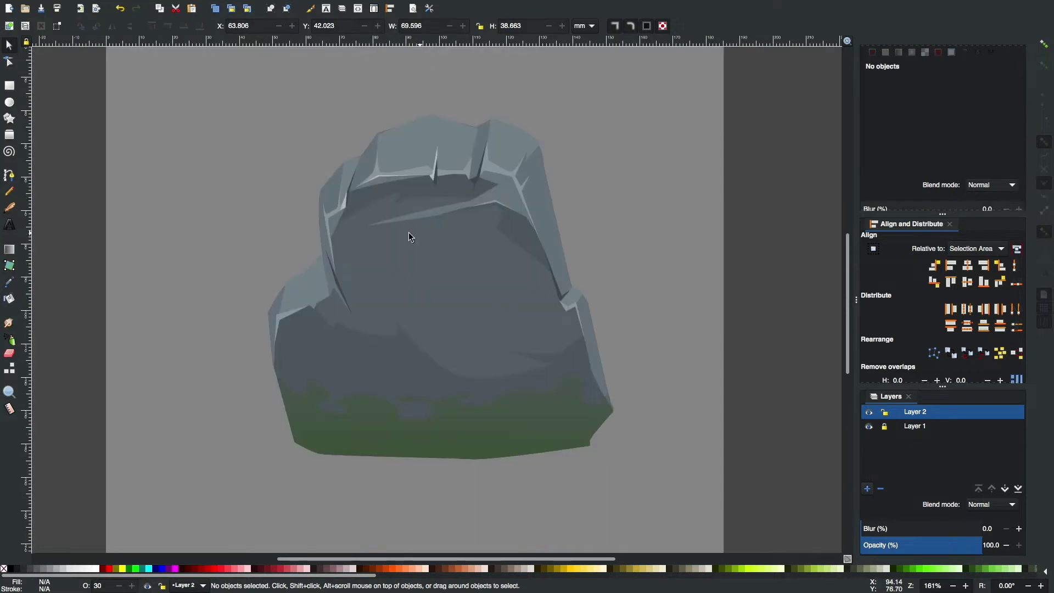
# Set the top patch's gradient stop colour to black for dark shading.
pyautogui.click(434, 232)
pyautogui.press('g')
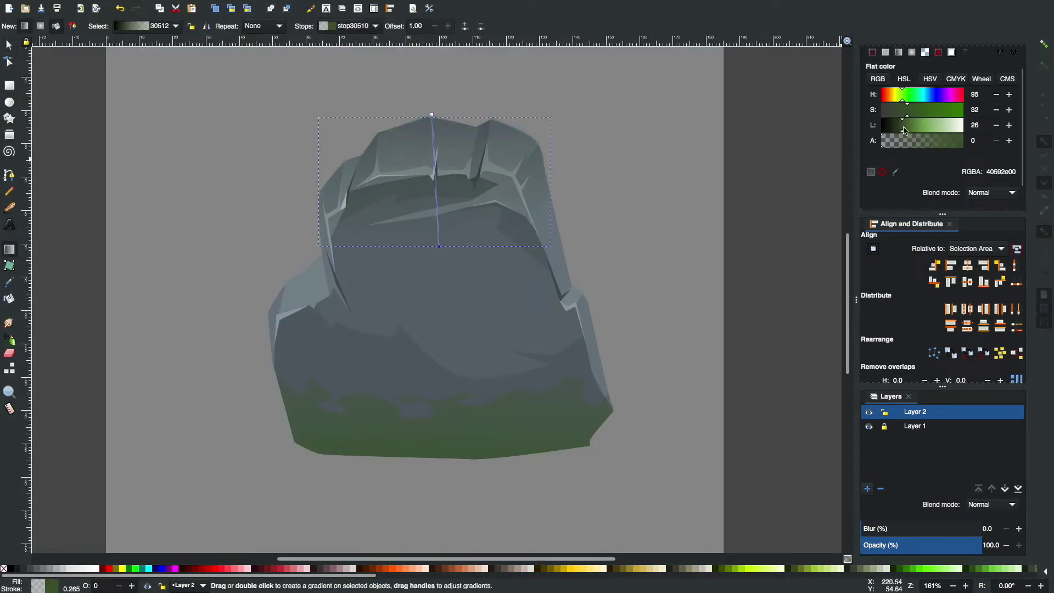
pyautogui.moveTo(905, 131); pyautogui.dragTo(866, 176)
pyautogui.press('s')
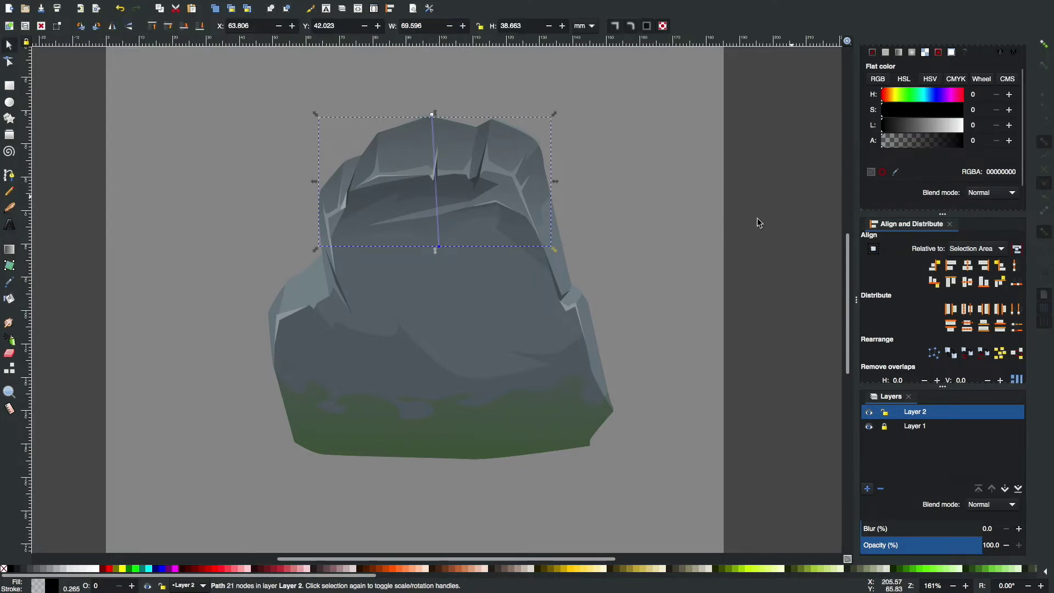
pyautogui.click(676, 245)
# Draw a shadow outline covering the rock's lower half and base.
pyautogui.press('b')
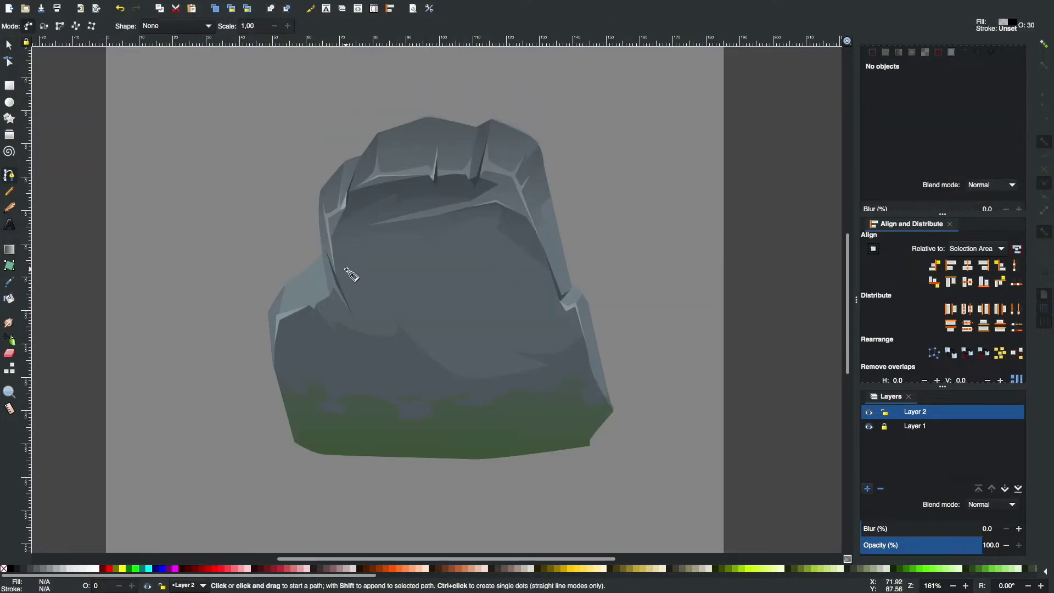
pyautogui.click(321, 181)
pyautogui.click(357, 317)
pyautogui.click(436, 328)
pyautogui.click(532, 315)
pyautogui.moveTo(560, 295); pyautogui.dragTo(562, 182)
pyautogui.click(635, 187)
pyautogui.click(694, 486)
pyautogui.click(436, 501)
pyautogui.click(253, 477)
pyautogui.click(320, 181)
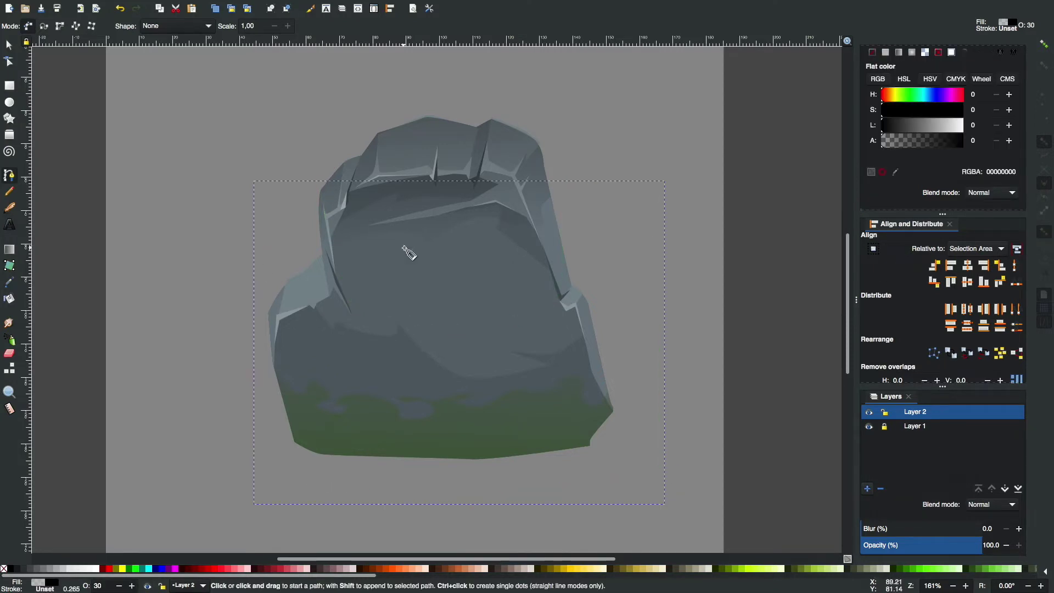
pyautogui.press('s')
# Make the shadow fully opaque and intersect it with the rock outline.
pyautogui.moveTo(912, 200); pyautogui.dragTo(981, 200)
pyautogui.keyDown('shift'); pyautogui.click(487, 278); pyautogui.keyUp('shift')
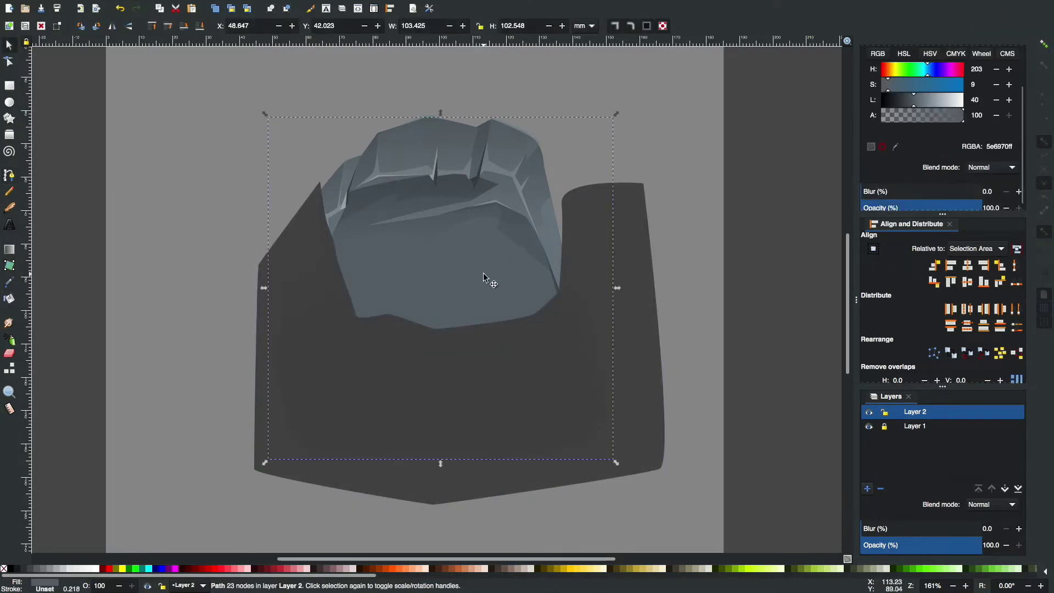
pyautogui.hotkey('ctrl', 'shift', 'f')
# Give the shadow a black-to-transparent gradient fading up to mid-rock, opacity about 22%.
pyautogui.click(885, 83)
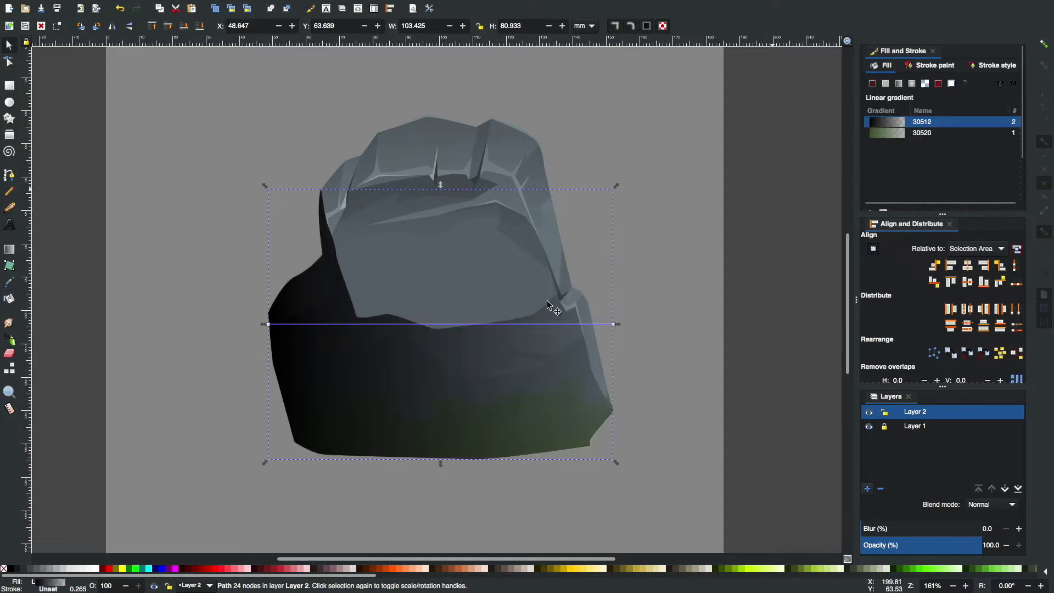
pyautogui.moveTo(268, 325); pyautogui.dragTo(429, 468)
pyautogui.moveTo(613, 324); pyautogui.dragTo(465, 187)
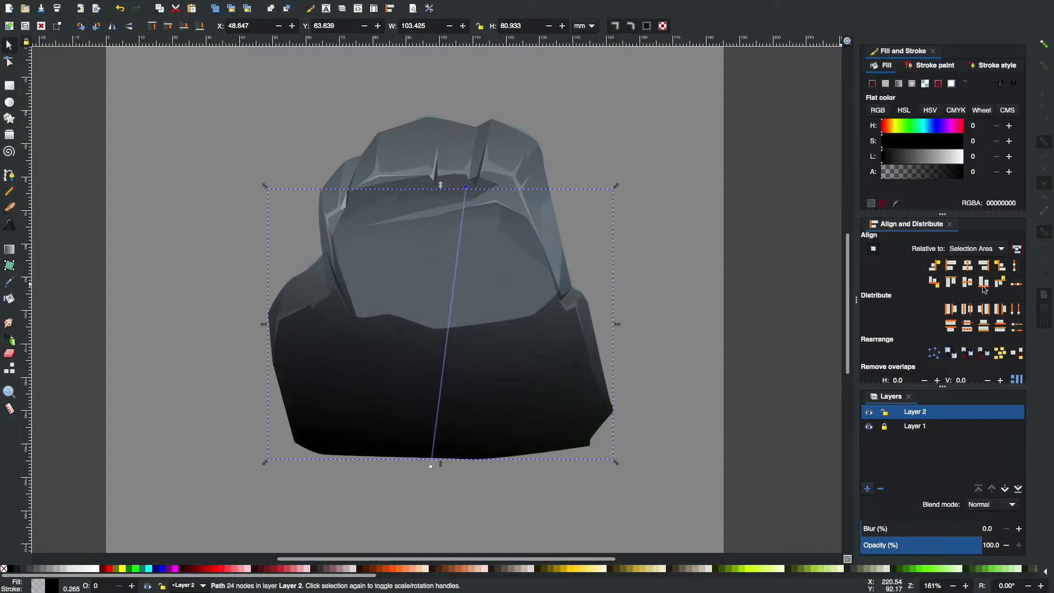
pyautogui.scroll(-1, 913, 192)
pyautogui.scroll(-2, 913, 192)
pyautogui.moveTo(911, 201); pyautogui.dragTo(887, 205)
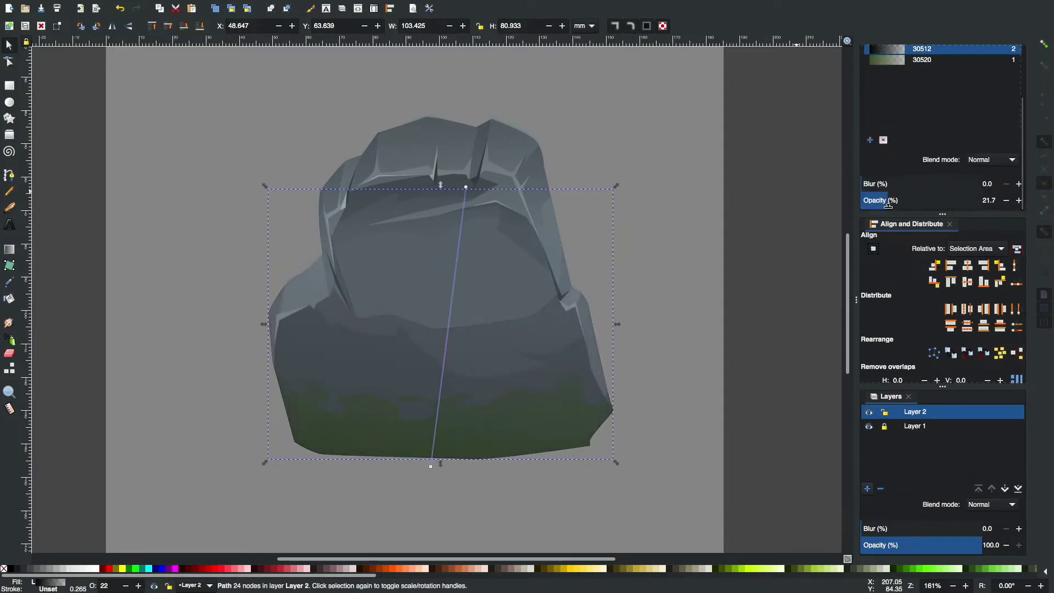
pyautogui.moveTo(465, 186); pyautogui.dragTo(459, 262)
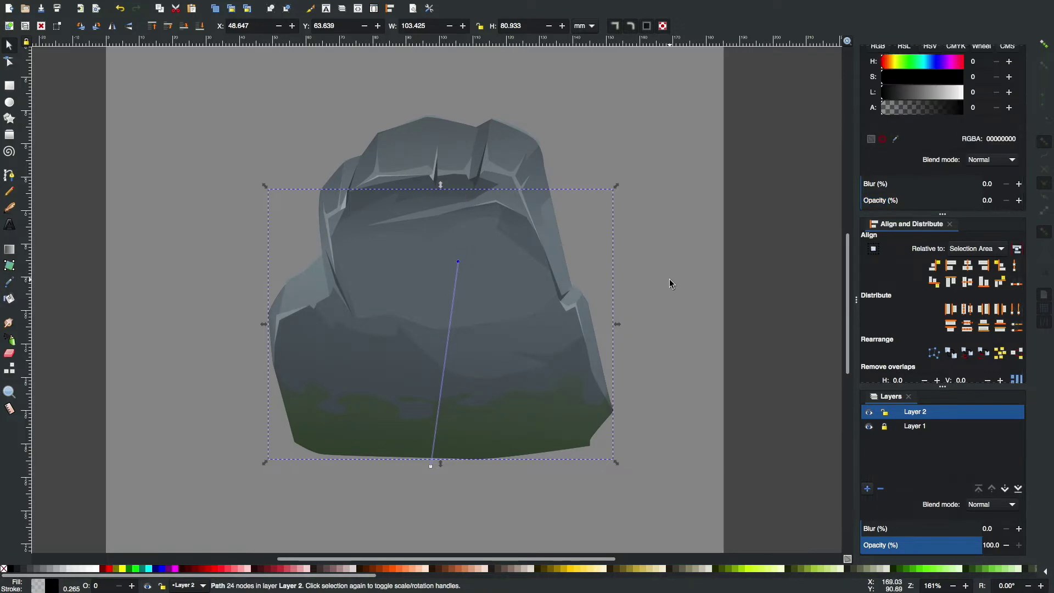
# Adjust the moss base's gradient stops so it blends upward into the rock.
pyautogui.click(536, 414)
pyautogui.click(580, 295)
pyautogui.click(448, 461)
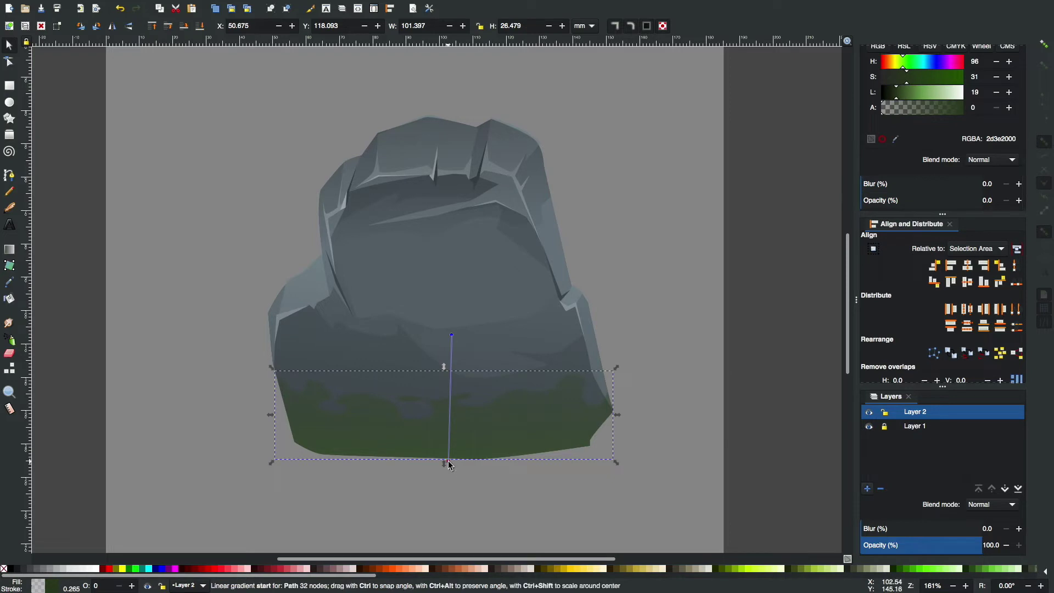
pyautogui.click(681, 244)
pyautogui.press('5')
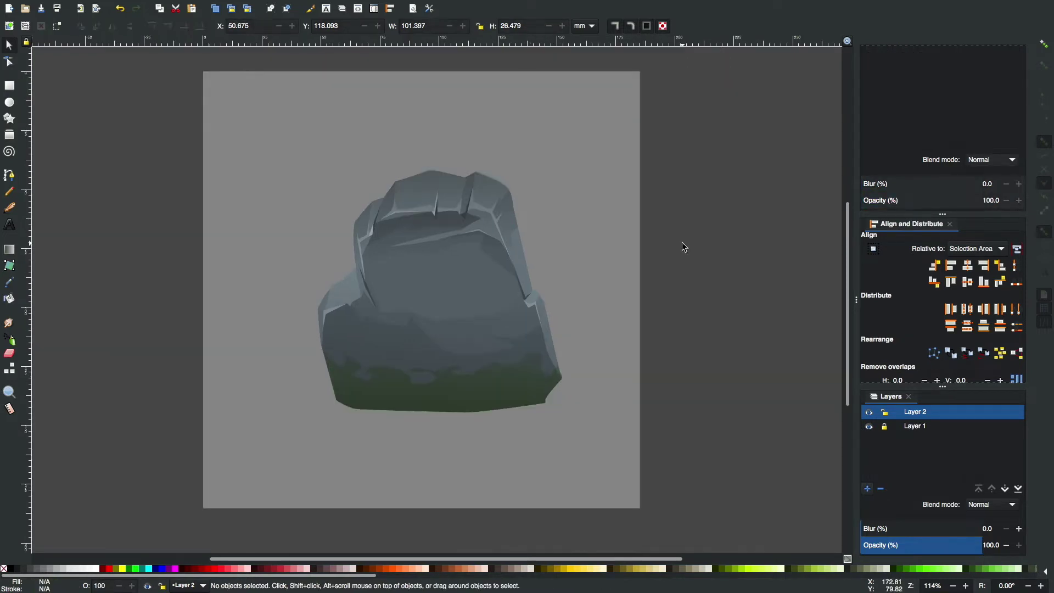
pyautogui.press('+')
pyautogui.click(490, 424)
pyautogui.click(451, 334)
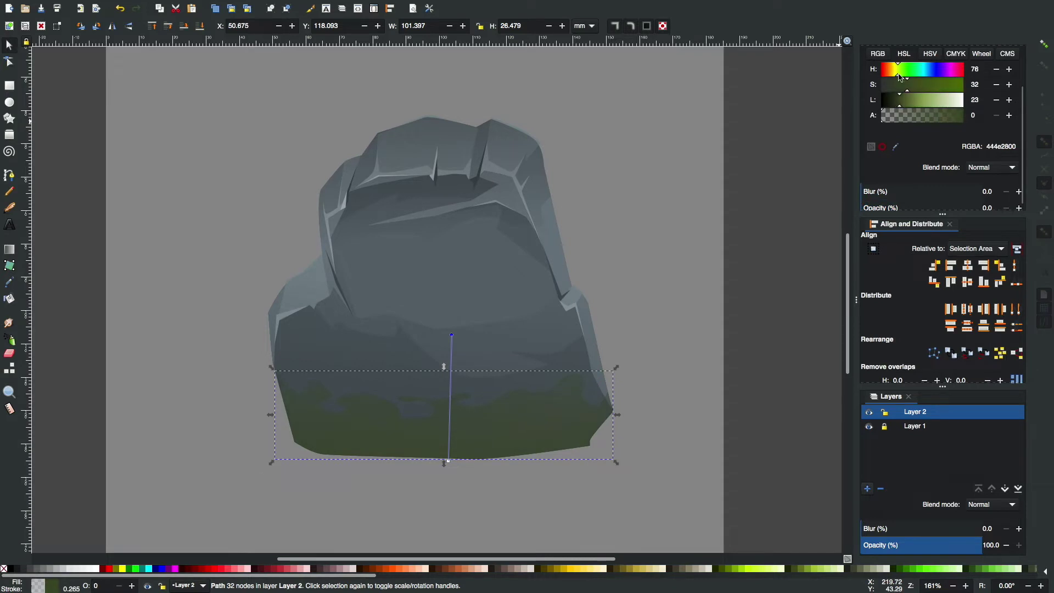
pyautogui.click(757, 253)
pyautogui.scroll(-2, 627, 301)
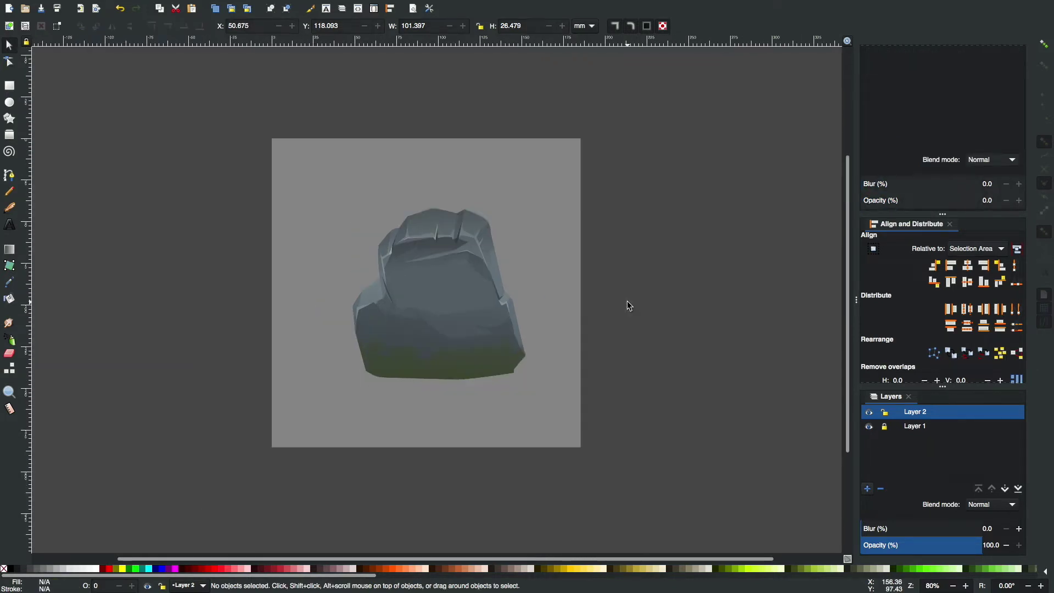
pyautogui.scroll(3, 632, 301)
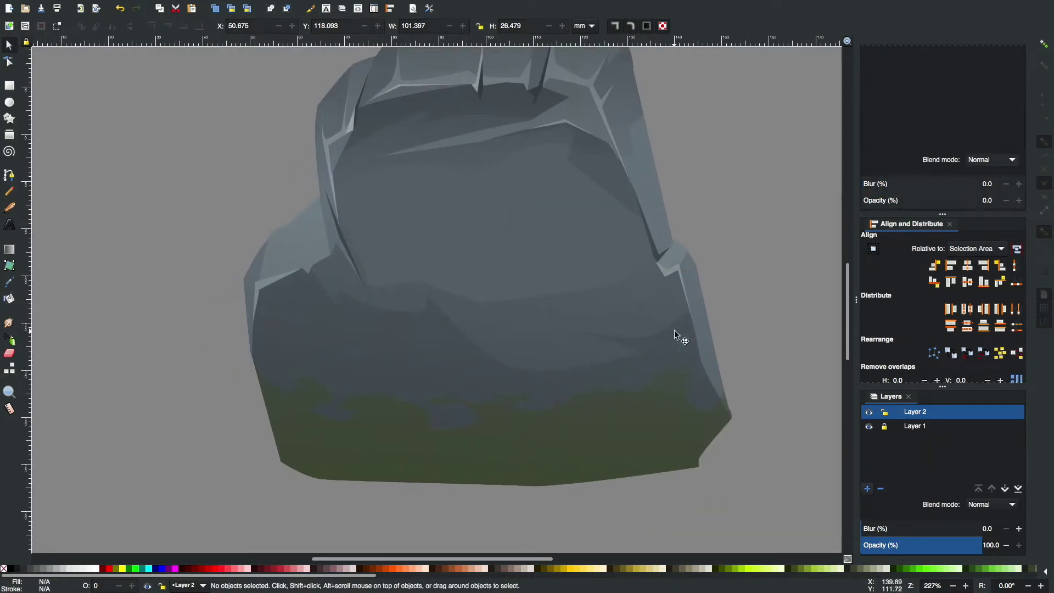
# Draw the rune's arch and fill it with dark grey-blue 3d4448.
pyautogui.press('b')
pyautogui.moveTo(407, 162); pyautogui.dragTo(389, 222)
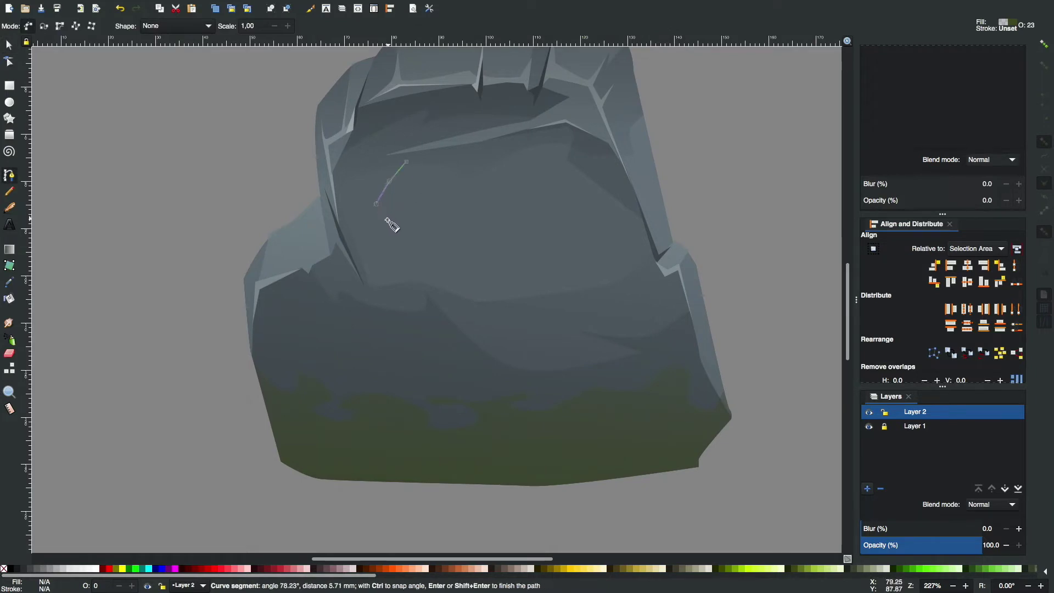
pyautogui.moveTo(522, 246)
pyautogui.mouseDown()
pyautogui.moveTo(543, 242)
pyautogui.moveTo(482, 227)
pyautogui.mouseUp()
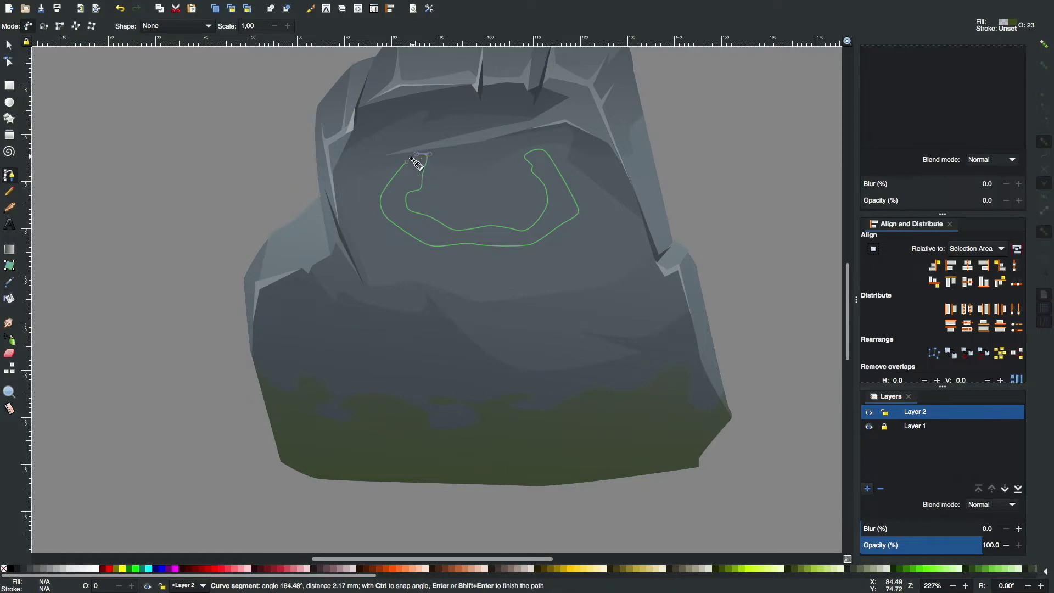
pyautogui.click(414, 159)
pyautogui.press('d')
pyautogui.click(600, 99)
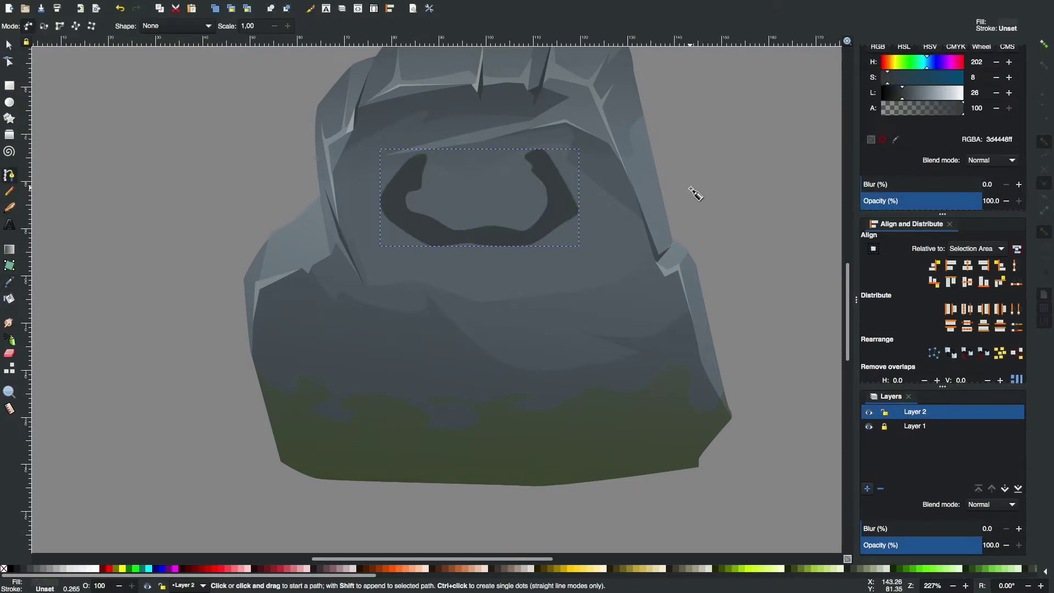
# Add the rune's left and right leg shapes.
pyautogui.click(400, 224)
pyautogui.moveTo(383, 253); pyautogui.dragTo(402, 275)
pyautogui.click(400, 224)
pyautogui.click(519, 243)
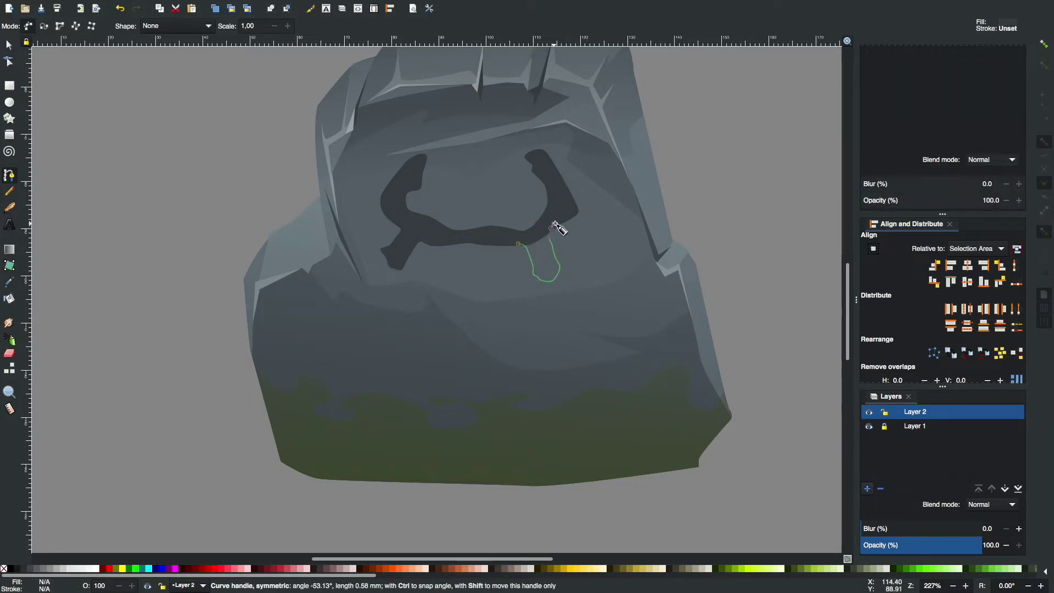
pyautogui.click(519, 243)
# Draw three small dark spots beneath the rune.
pyautogui.moveTo(453, 293); pyautogui.dragTo(458, 318)
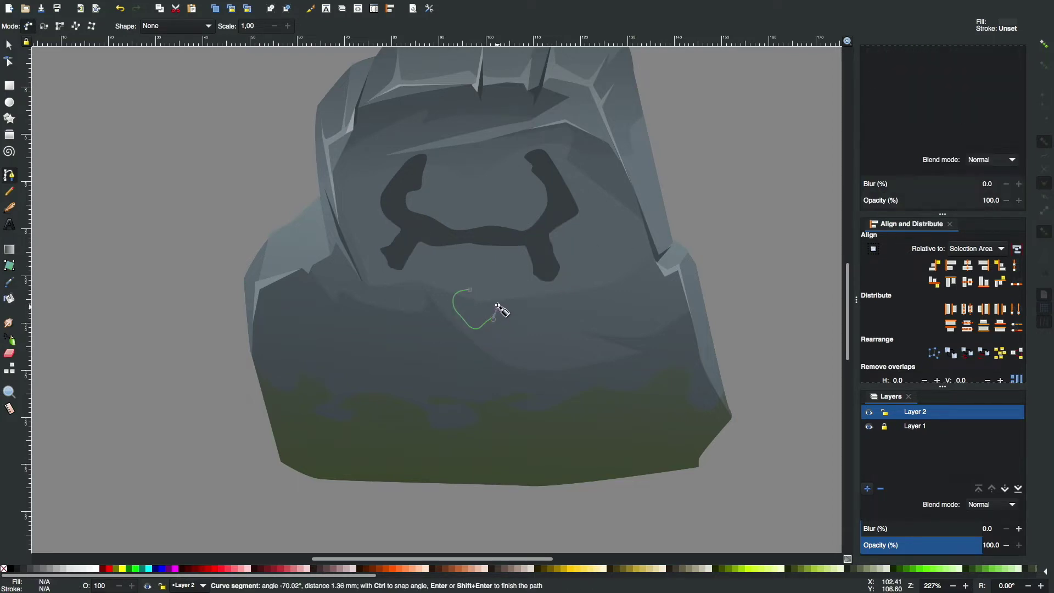
pyautogui.click(469, 290)
pyautogui.click(544, 306)
pyautogui.click(410, 298)
pyautogui.click(422, 319)
pyautogui.click(411, 298)
pyautogui.press('s')
pyautogui.click(427, 240)
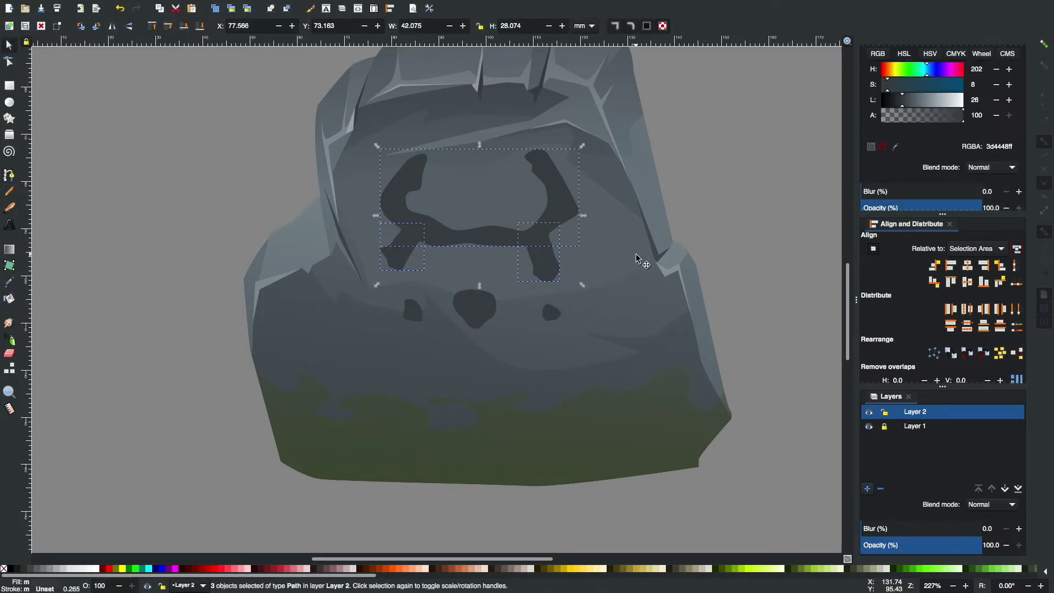
# Select the rune and its three spots and nudge them slightly into place.
pyautogui.press('-')
pyautogui.click(423, 338)
pyautogui.keyDown('shift'); pyautogui.click(541, 272); pyautogui.keyUp('shift')
pyautogui.keyDown('shift'); pyautogui.click(471, 345); pyautogui.keyUp('shift')
pyautogui.keyDown('shift'); pyautogui.click(518, 340); pyautogui.keyUp('shift')
pyautogui.moveTo(506, 293); pyautogui.dragTo(512, 296)
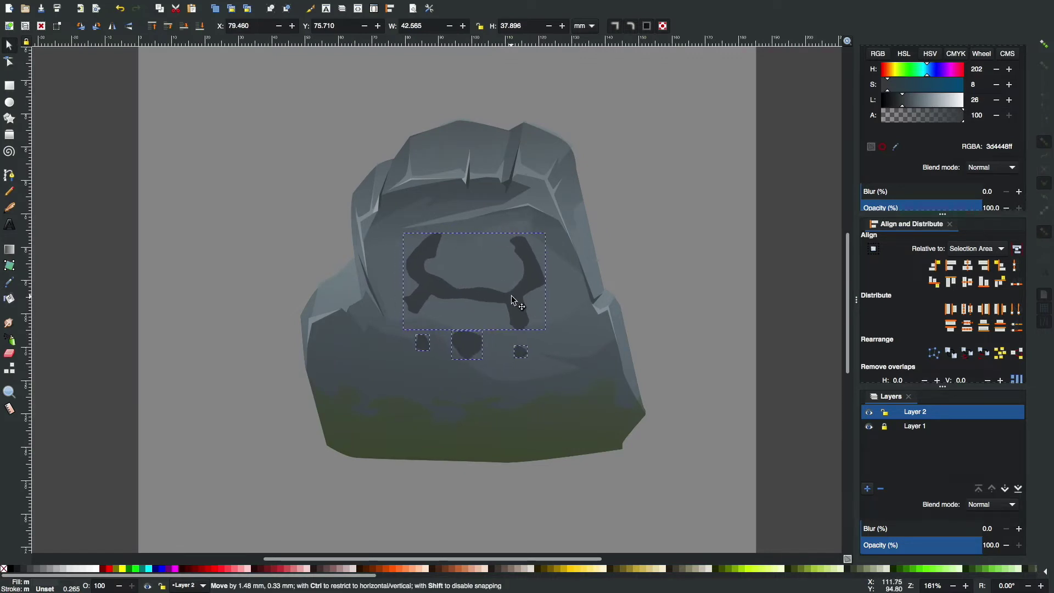
pyautogui.click(699, 240)
pyautogui.press('+')
pyautogui.press('+')
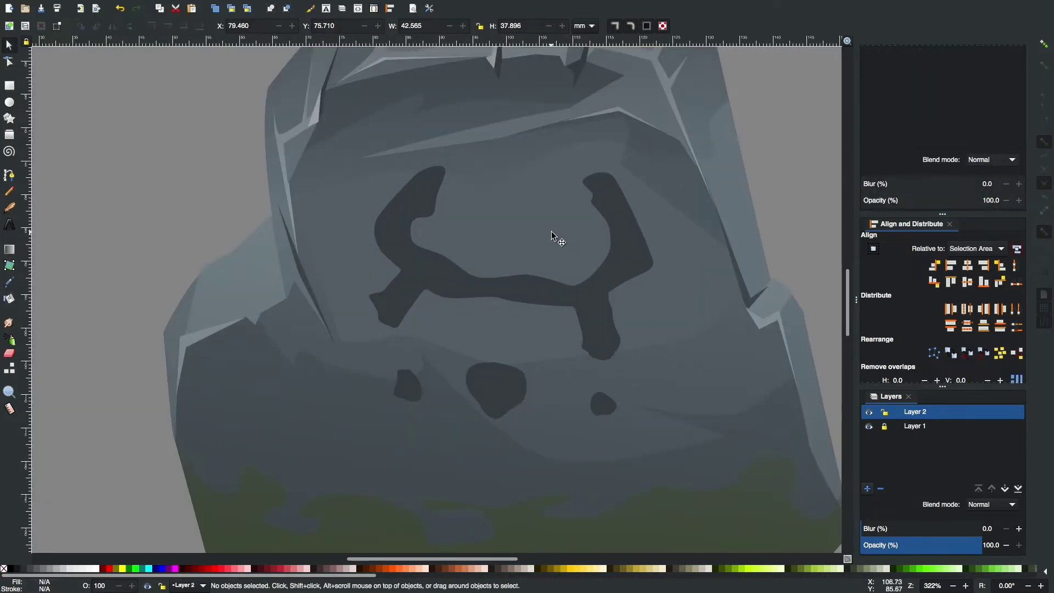
# Draw a pale grey (7f898e) rim along the rune's left arm, lowered beneath it.
pyautogui.press('b')
pyautogui.click(413, 174)
pyautogui.click(413, 173)
pyautogui.press('s')
pyautogui.press('pagedown')
pyautogui.click(385, 193)
pyautogui.press('Escape')
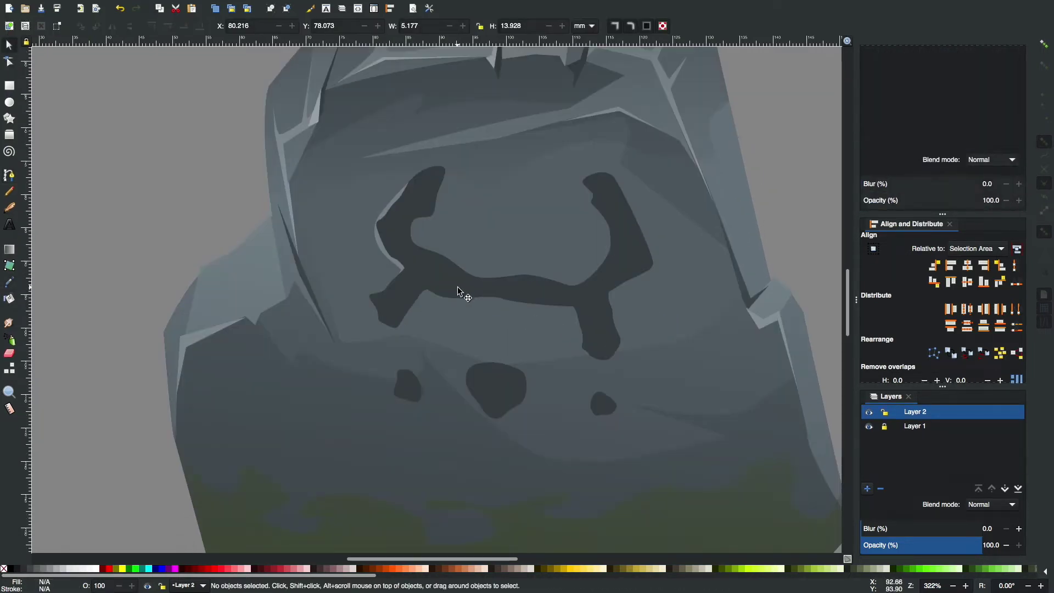
# Draw a pale rim along the rune's underside and send it behind the rune.
pyautogui.press('b')
pyautogui.moveTo(365, 295); pyautogui.dragTo(378, 305)
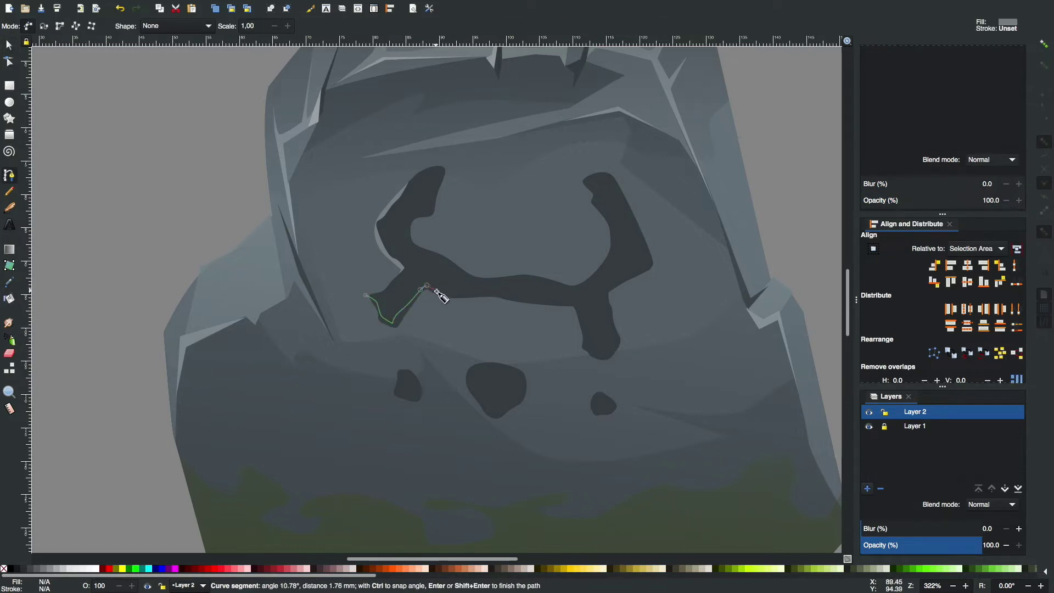
pyautogui.click(576, 302)
pyautogui.click(366, 296)
pyautogui.press('s')
pyautogui.press('pagedown')
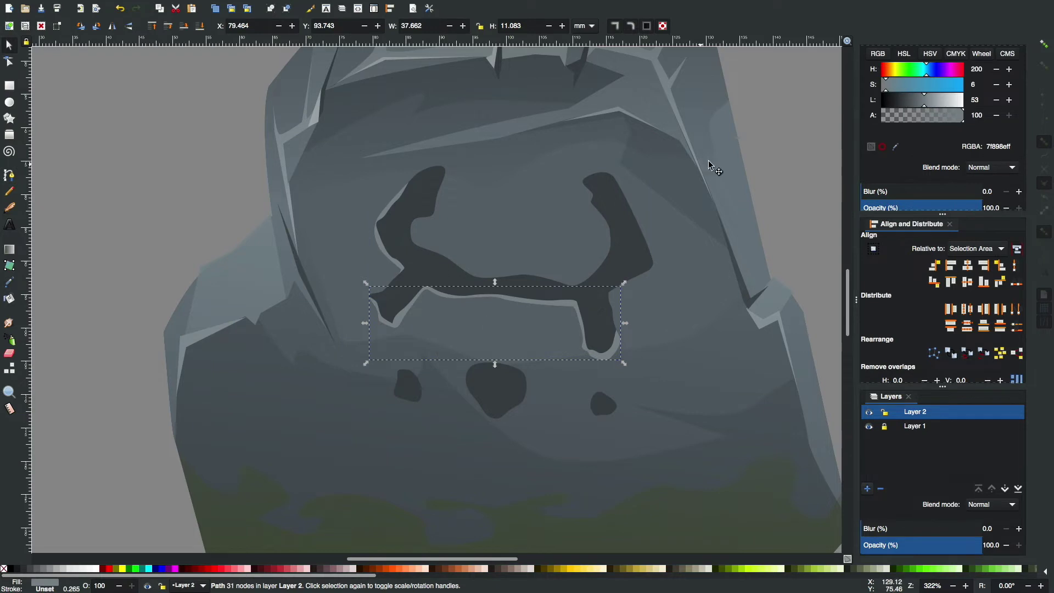
pyautogui.scroll(-2, 757, 146)
pyautogui.scroll(2, 741, 155)
pyautogui.click(631, 233)
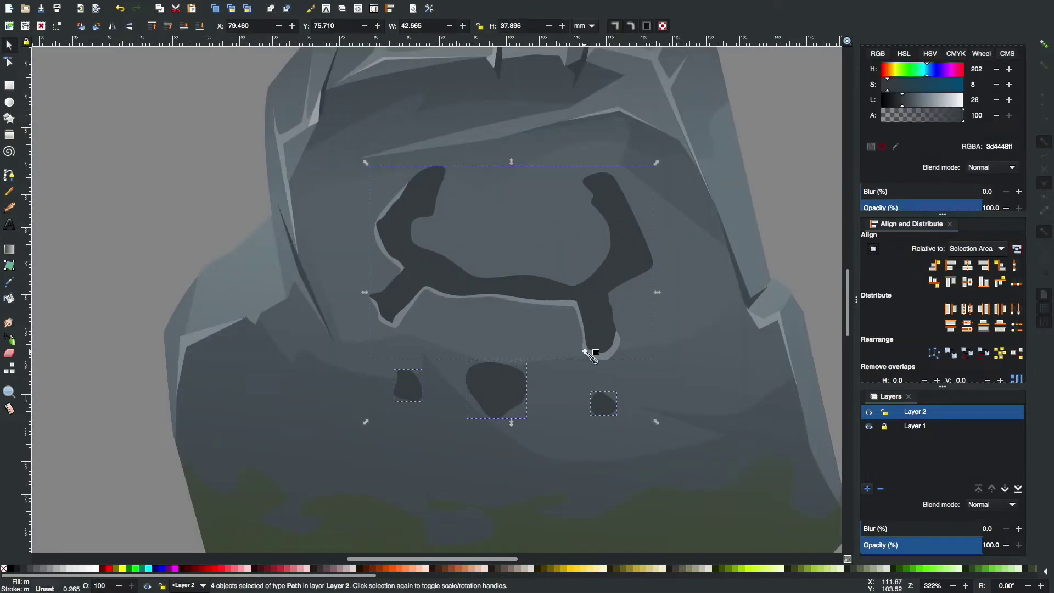
pyautogui.press('Escape')
# Cut a pale rim out of the rune's right prong with Path > Difference.
pyautogui.press('5')
pyautogui.press('4')
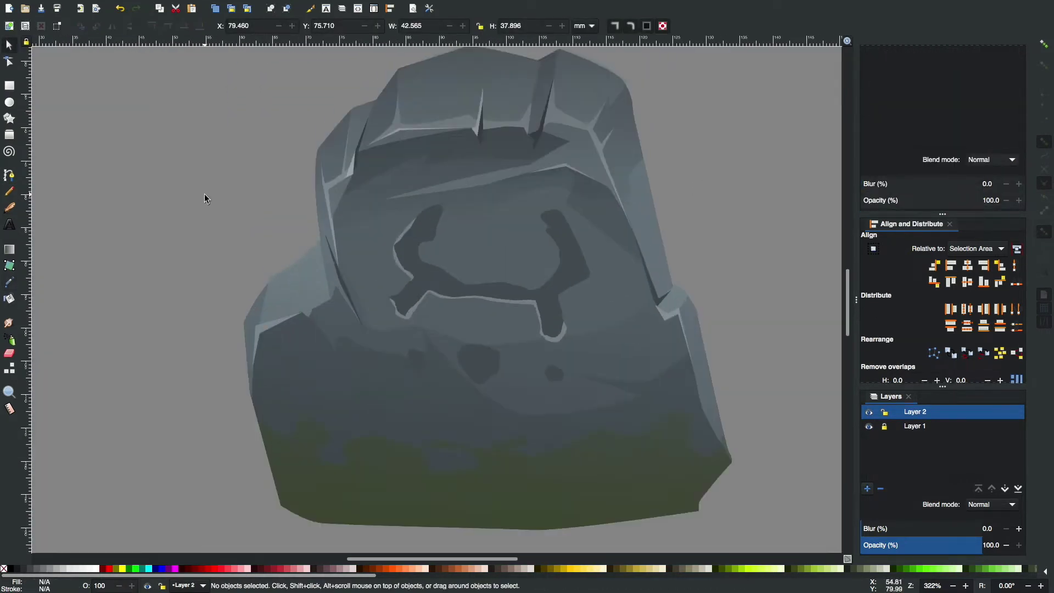
pyautogui.press('+')
pyautogui.press('n')
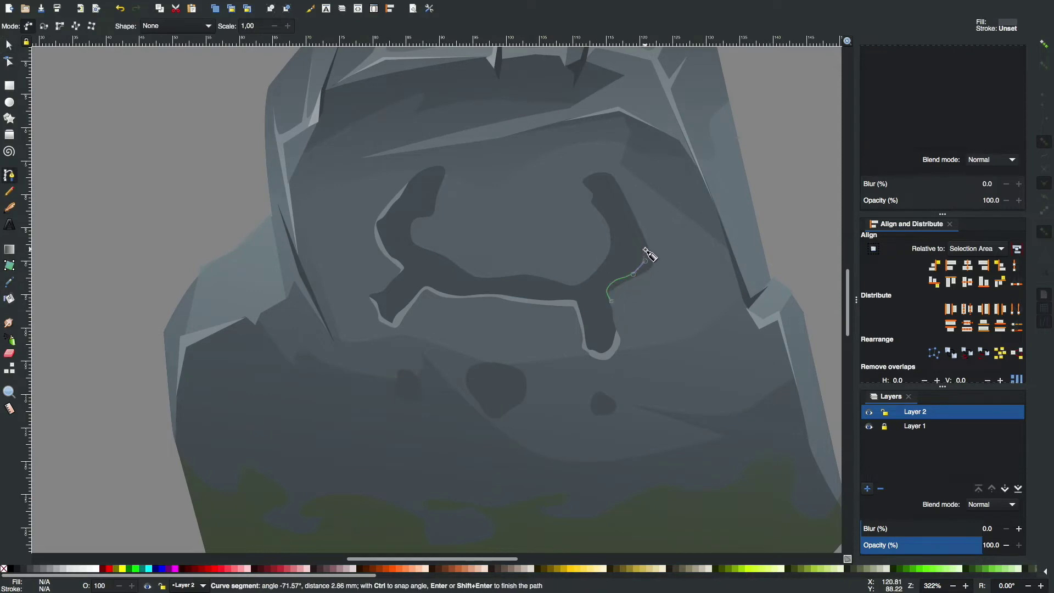
pyautogui.click(611, 301)
pyautogui.press('s')
pyautogui.keyDown('shift'); pyautogui.click(666, 265); pyautogui.keyUp('shift')
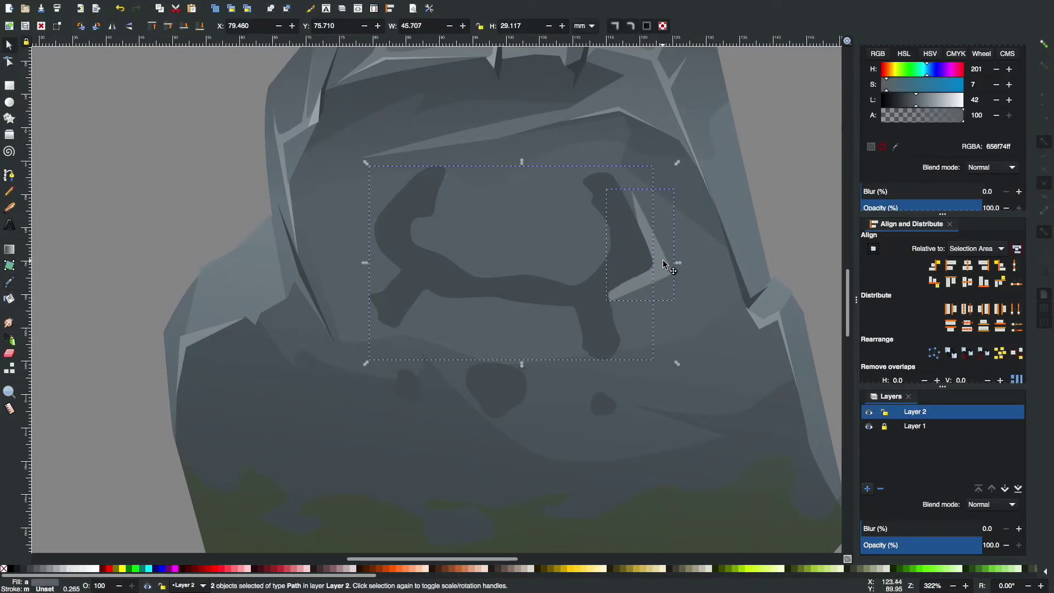
pyautogui.hotkey('ctrl', '-')
pyautogui.press('Escape')
# Cut a pale highlight from the tip of the rune's left prong.
pyautogui.press('b')
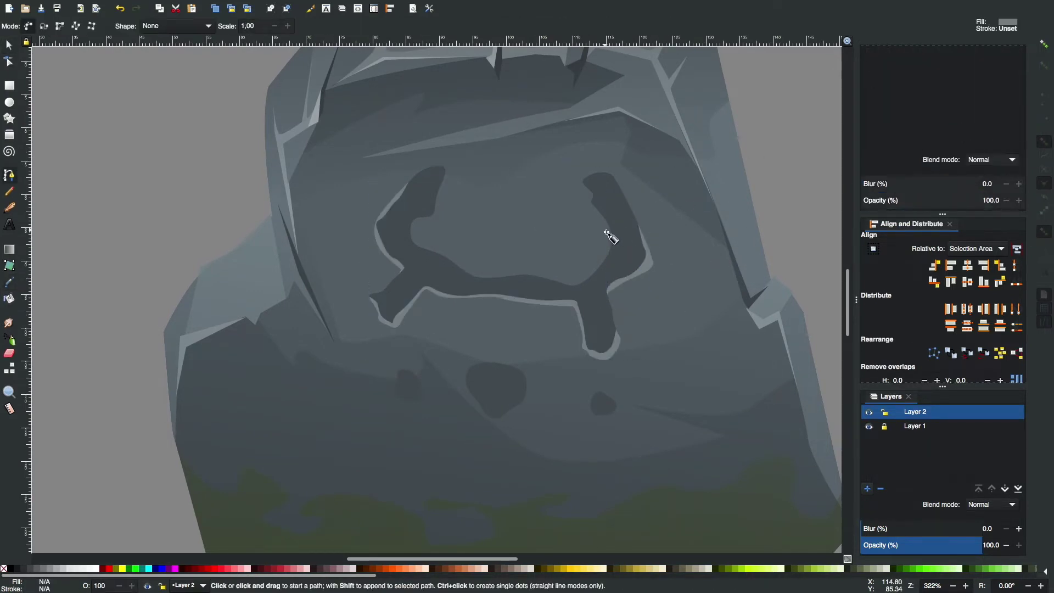
pyautogui.press('Return')
pyautogui.press('s')
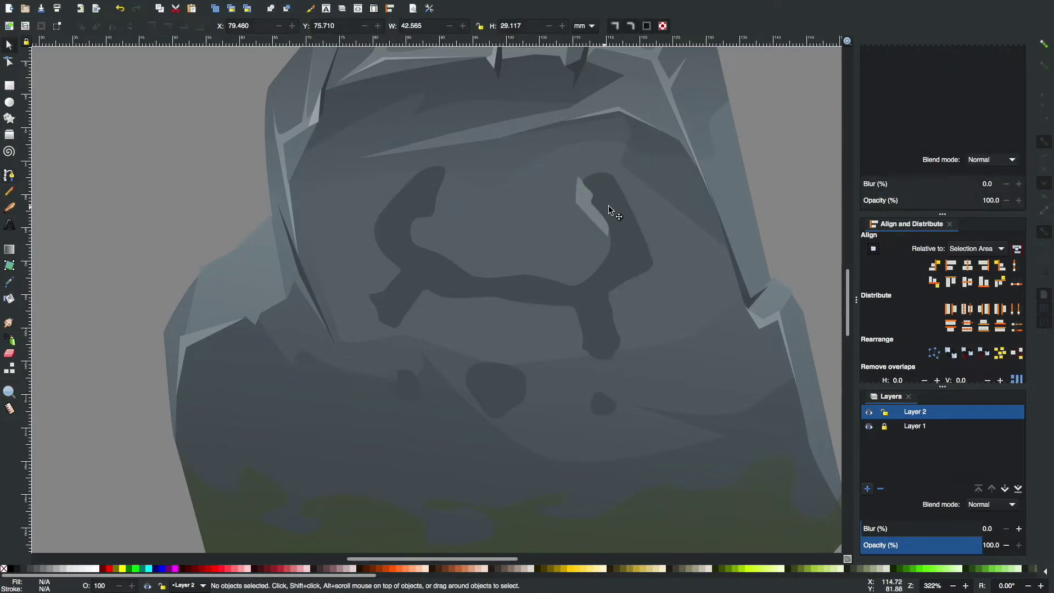
pyautogui.click(584, 205)
pyautogui.moveTo(596, 203); pyautogui.dragTo(431, 212)
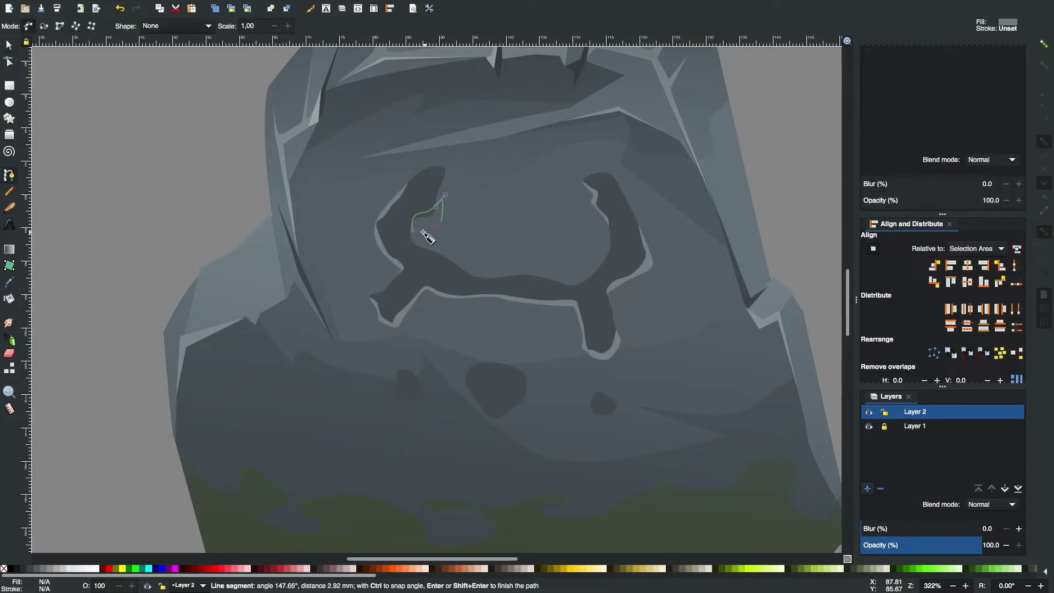
pyautogui.keyDown('alt'); pyautogui.click(432, 189); pyautogui.keyUp('alt')
pyautogui.hotkey('ctrl', '-')
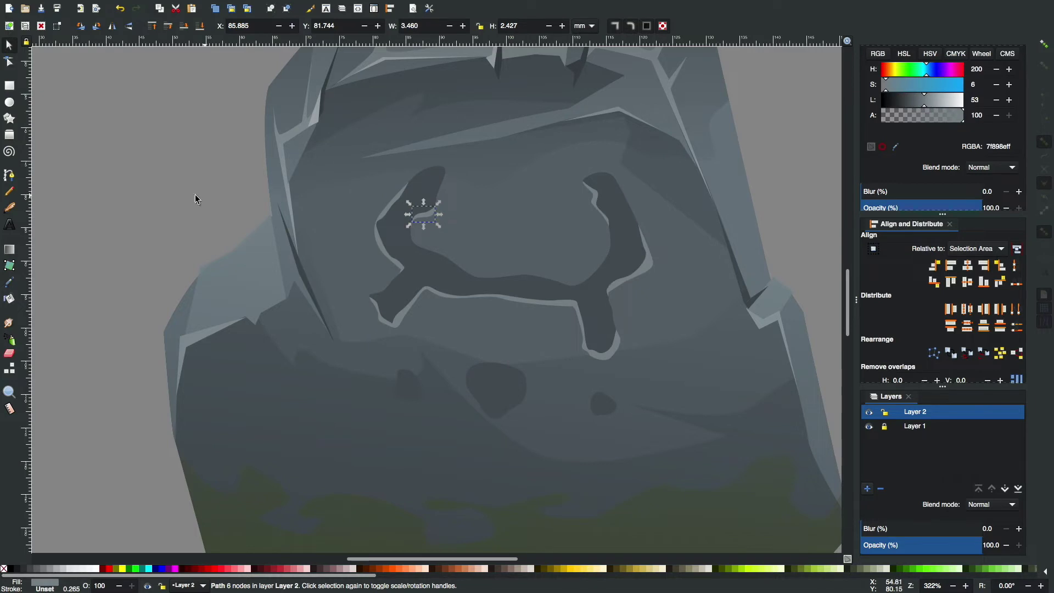
pyautogui.press('Escape')
# Cut a pale bevel rim out of the central spot beneath the rune.
pyautogui.press('b')
pyautogui.moveTo(467, 364); pyautogui.dragTo(467, 377)
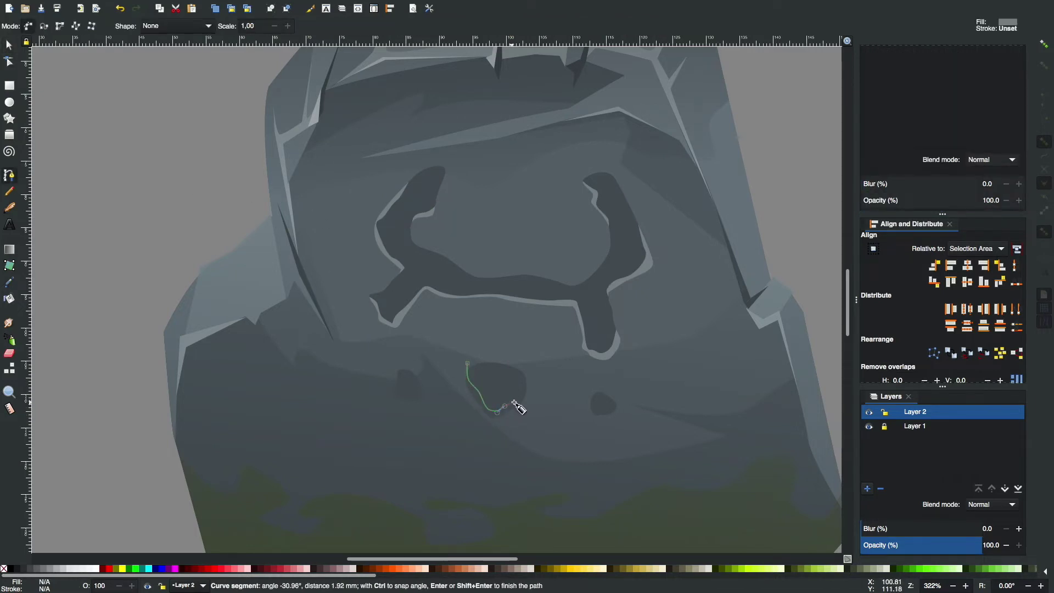
pyautogui.click(467, 363)
pyautogui.press('s')
pyautogui.keyDown('alt'); pyautogui.keyDown('shift'); pyautogui.click(496, 372); pyautogui.keyUp('shift'); pyautogui.keyUp('alt')
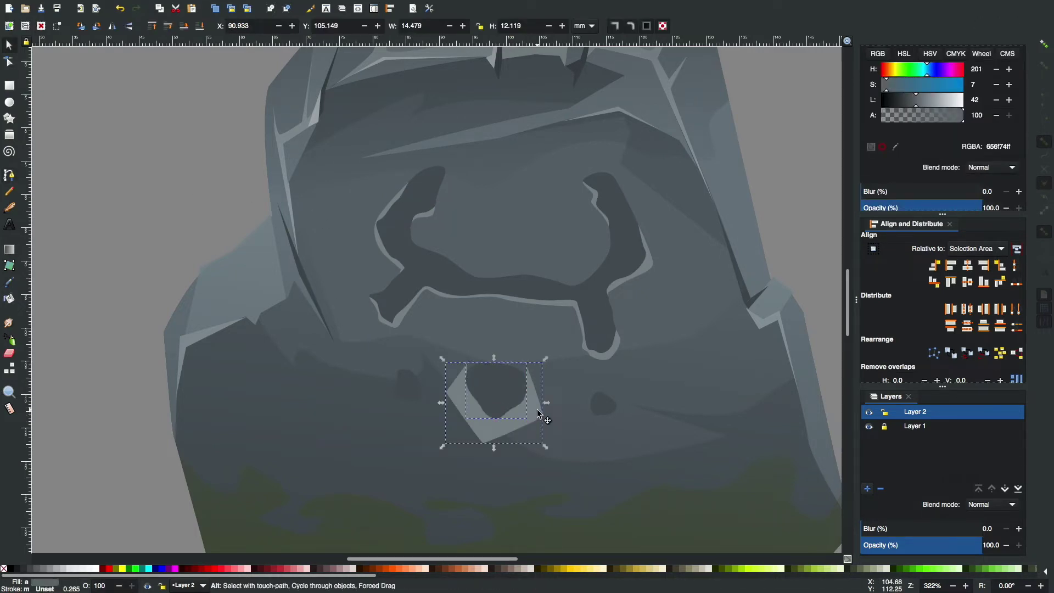
pyautogui.hotkey('ctrl', '-')
pyautogui.press('Escape')
# Cut a pale bevel rim out of the left spot beneath the rune.
pyautogui.scroll(-2, 460, 360)
pyautogui.press('b')
pyautogui.click(395, 324)
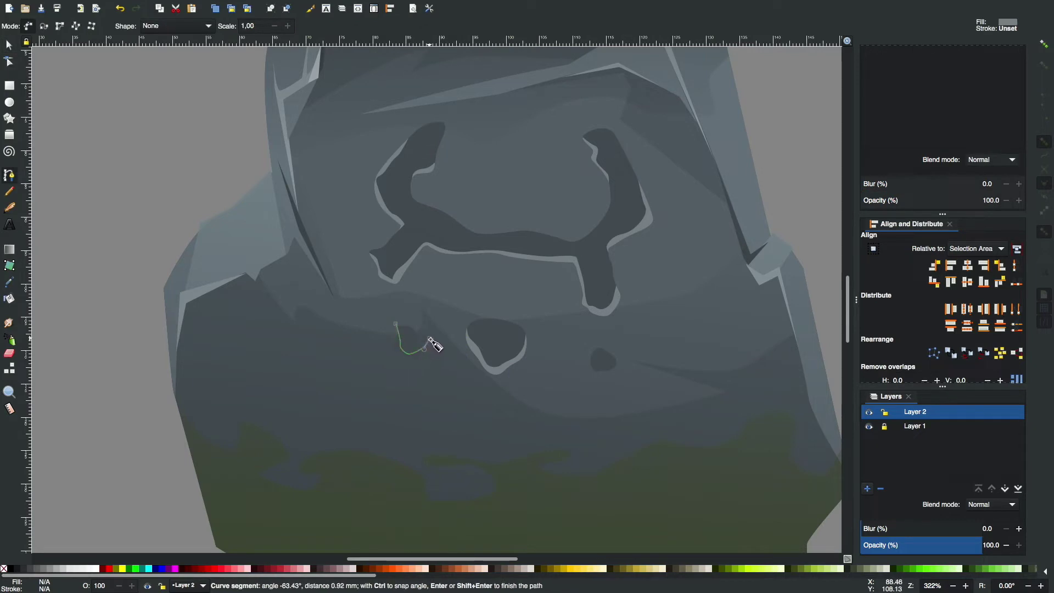
pyautogui.click(396, 324)
pyautogui.press('s')
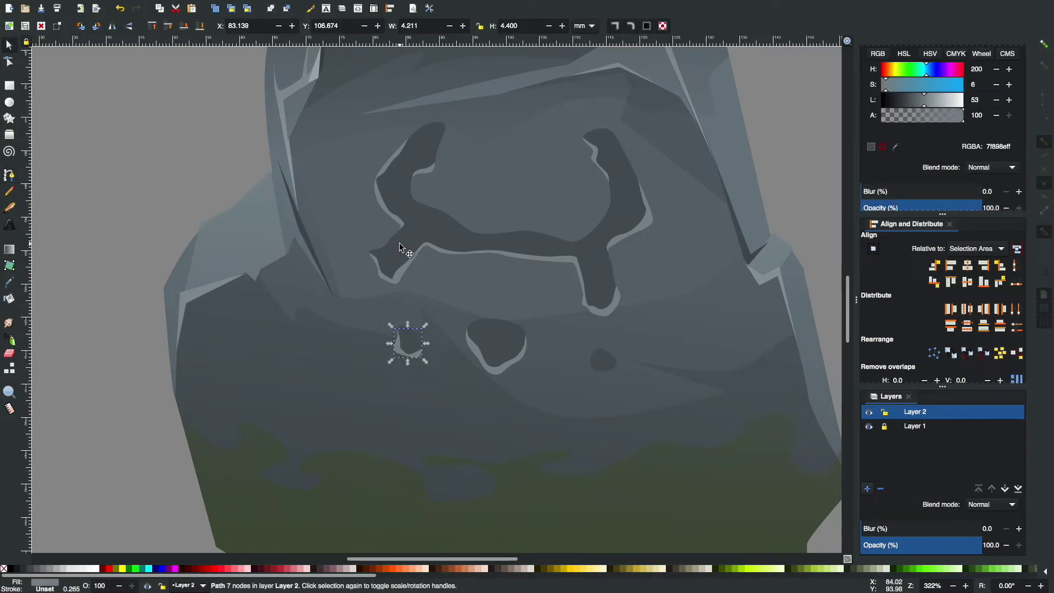
pyautogui.keyDown('alt'); pyautogui.keyDown('shift'); pyautogui.click(407, 249); pyautogui.keyUp('shift'); pyautogui.keyUp('alt')
pyautogui.hotkey('ctrl', '-')
# Cut a pale bevel rim out of the right spot beneath the rune.
pyautogui.press('b')
pyautogui.click(591, 352)
pyautogui.click(593, 353)
pyautogui.press('s')
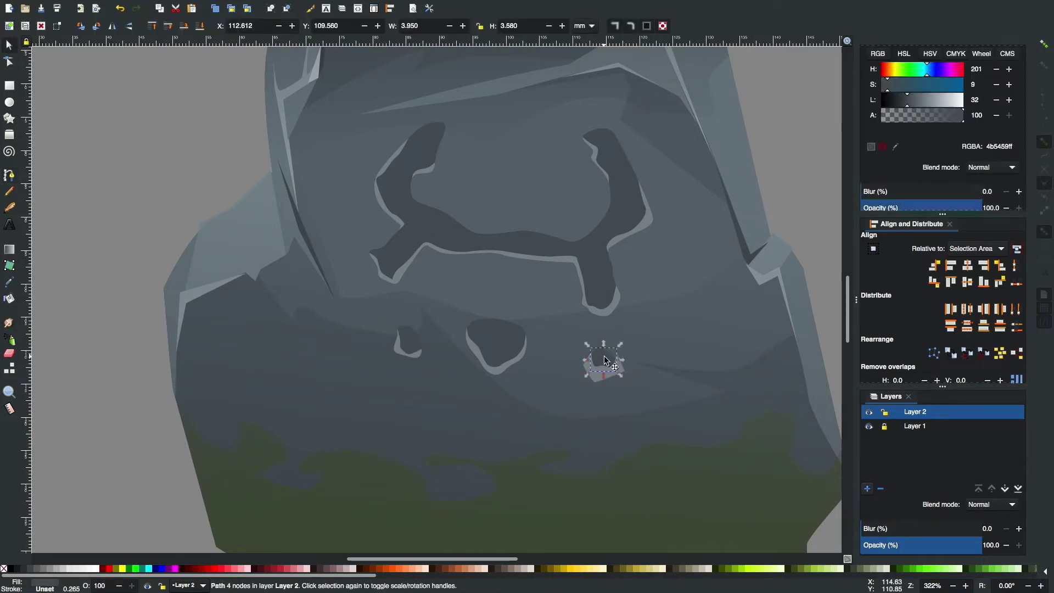
pyautogui.keyDown('alt'); pyautogui.keyDown('shift'); pyautogui.click(597, 379); pyautogui.keyUp('shift'); pyautogui.keyUp('alt')
pyautogui.hotkey('ctrl', '-')
pyautogui.press('Escape')
pyautogui.scroll(-2, 462, 251)
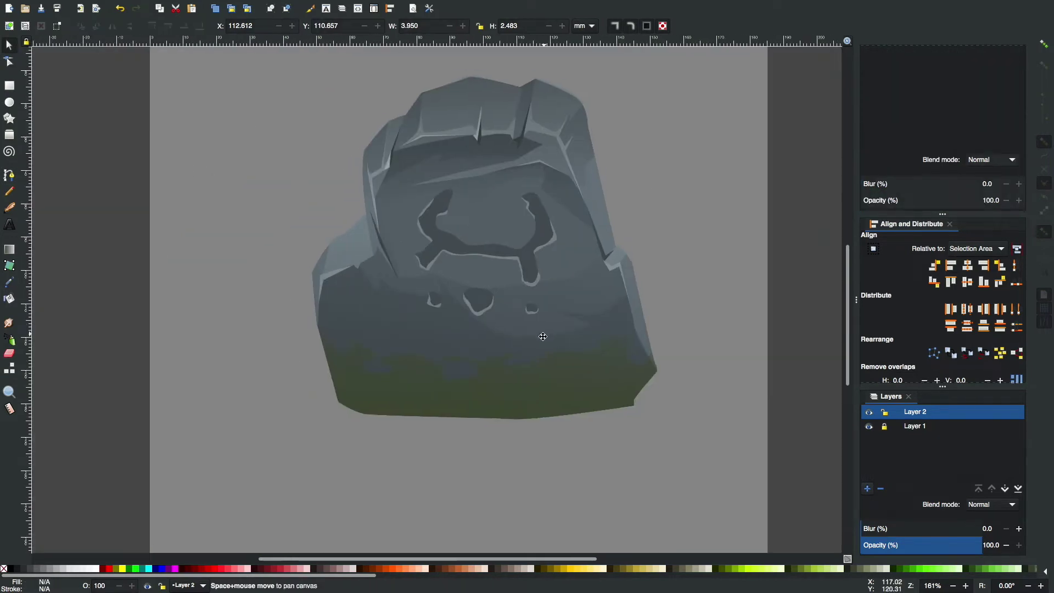
# Draw a dark shadow shape inside the rune's arm.
pyautogui.click(434, 301)
pyautogui.scroll(2, 433, 301)
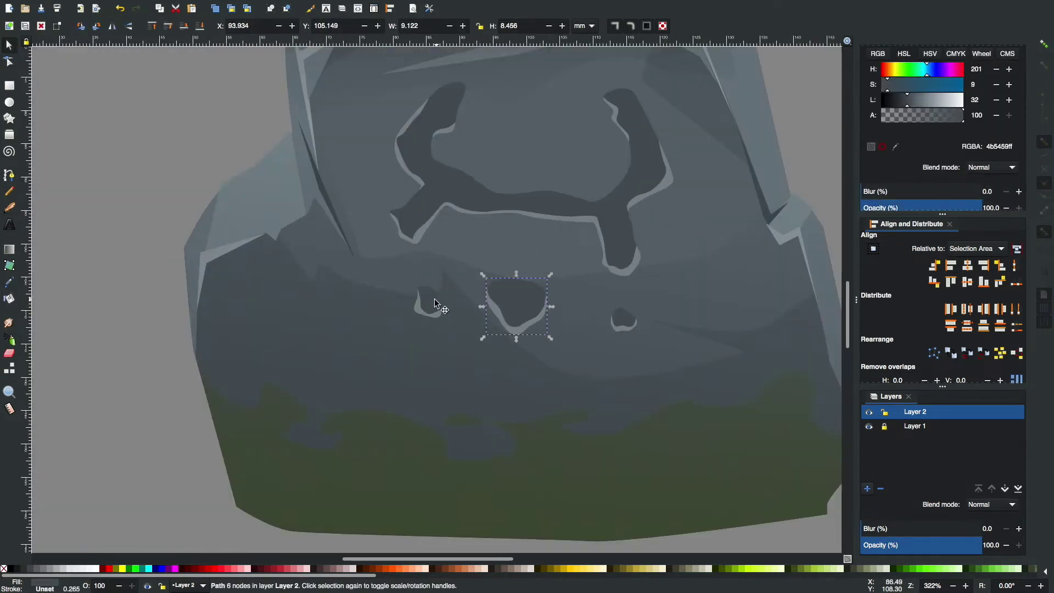
pyautogui.click(222, 144)
pyautogui.scroll(2, 222, 144)
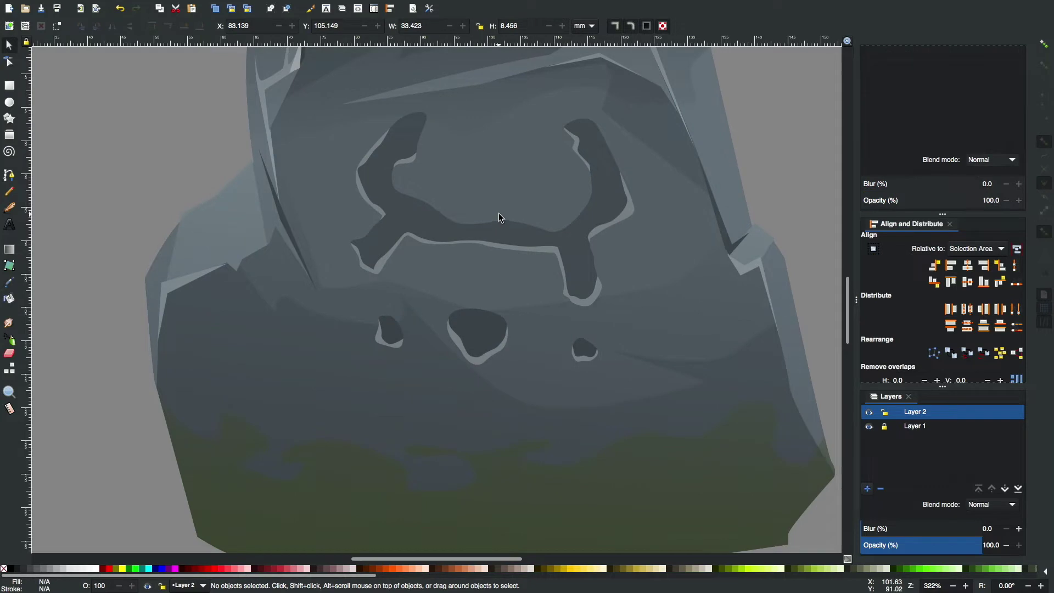
pyautogui.press('b')
pyautogui.click(389, 191)
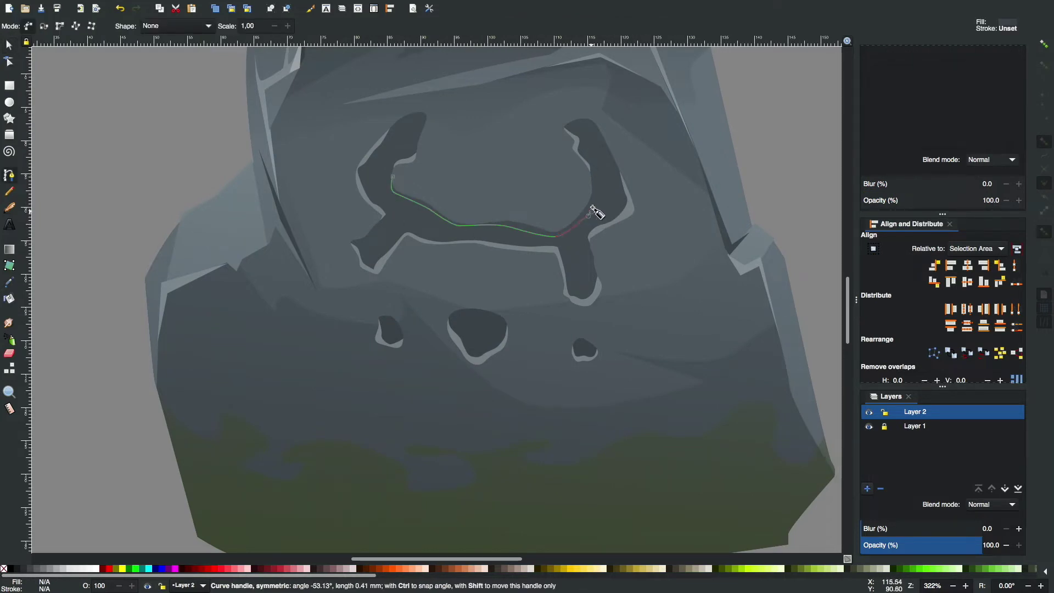
pyautogui.click(393, 177)
pyautogui.press('s')
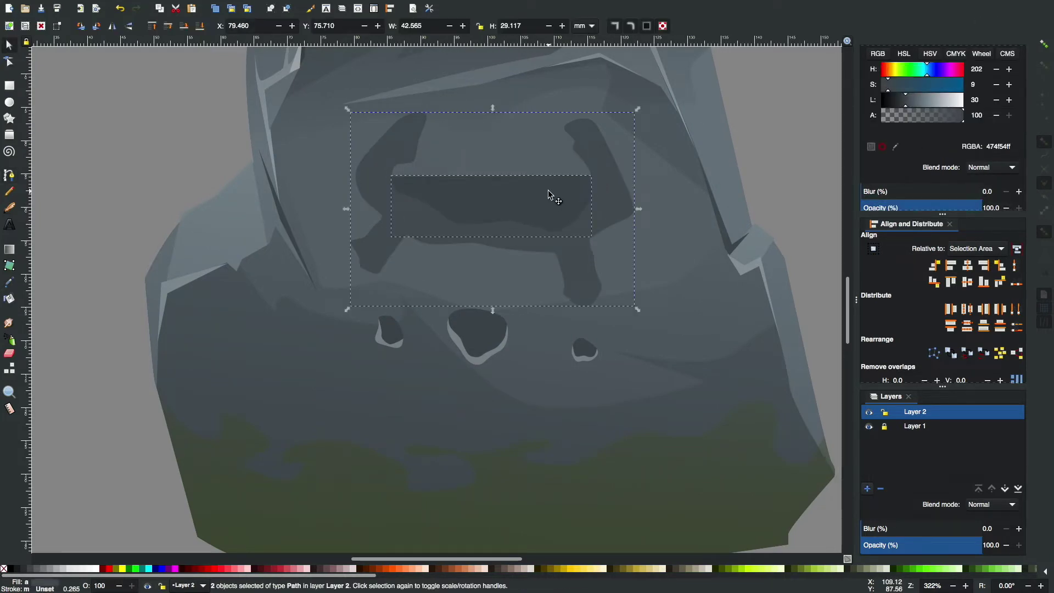
pyautogui.press('Escape')
pyautogui.press('-')
pyautogui.press('-')
pyautogui.press('+')
pyautogui.press('+')
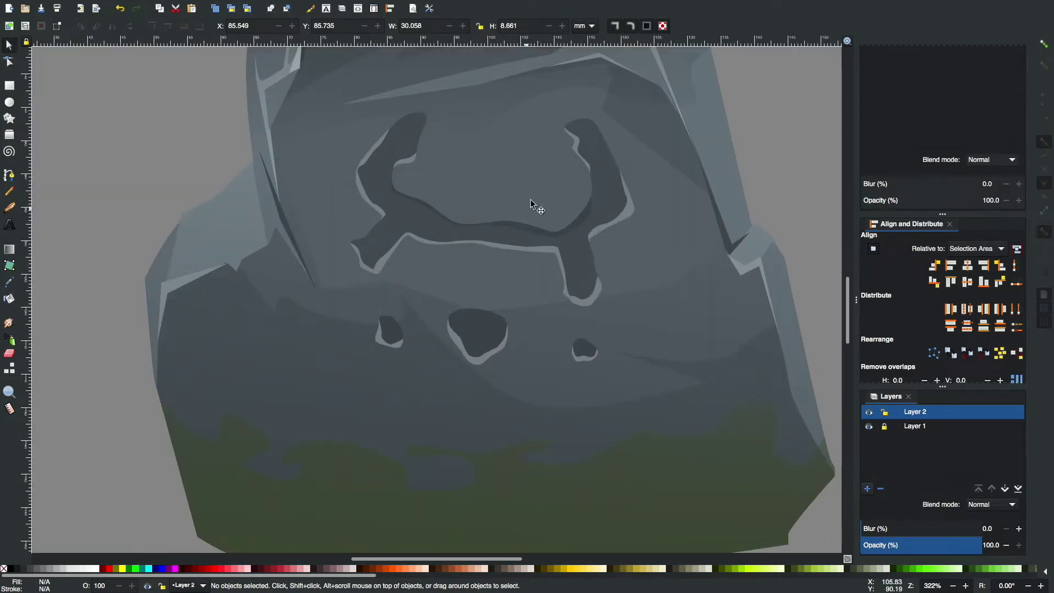
# Draw dark shadow paths along the rune's right prong and upper interior.
pyautogui.press('b')
pyautogui.click(561, 129)
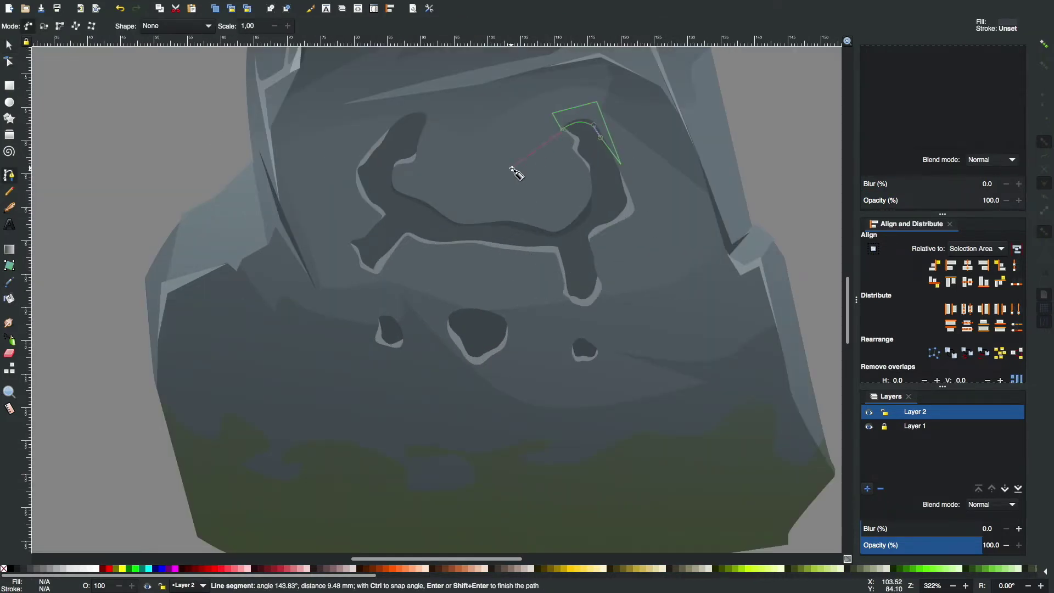
pyautogui.press('Return')
pyautogui.press('s')
pyautogui.click(612, 193)
pyautogui.click(590, 125)
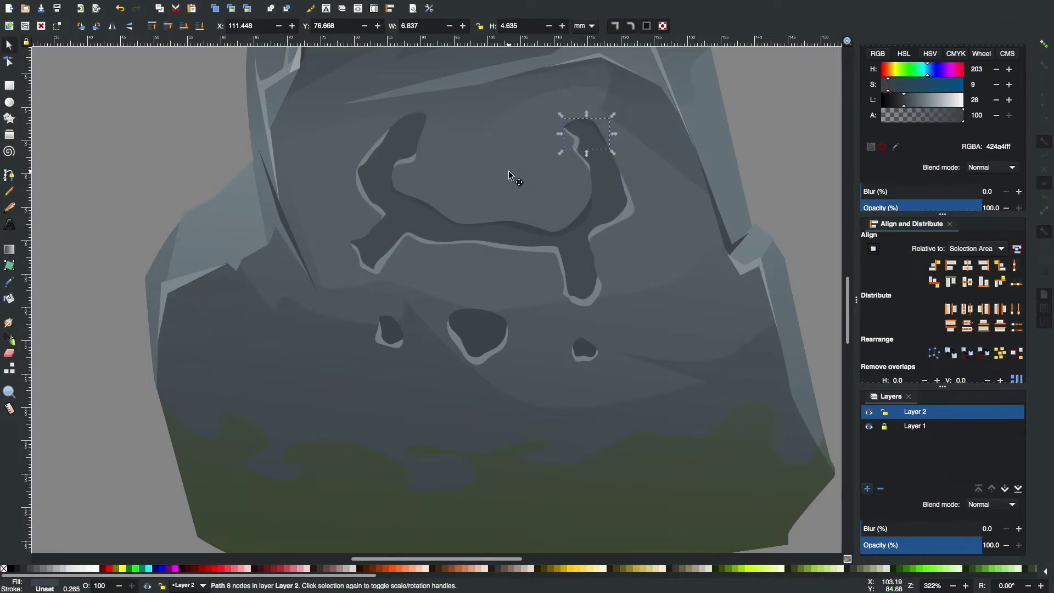
pyautogui.press('b')
pyautogui.moveTo(403, 120); pyautogui.dragTo(415, 122)
pyautogui.press('Return')
pyautogui.press('s')
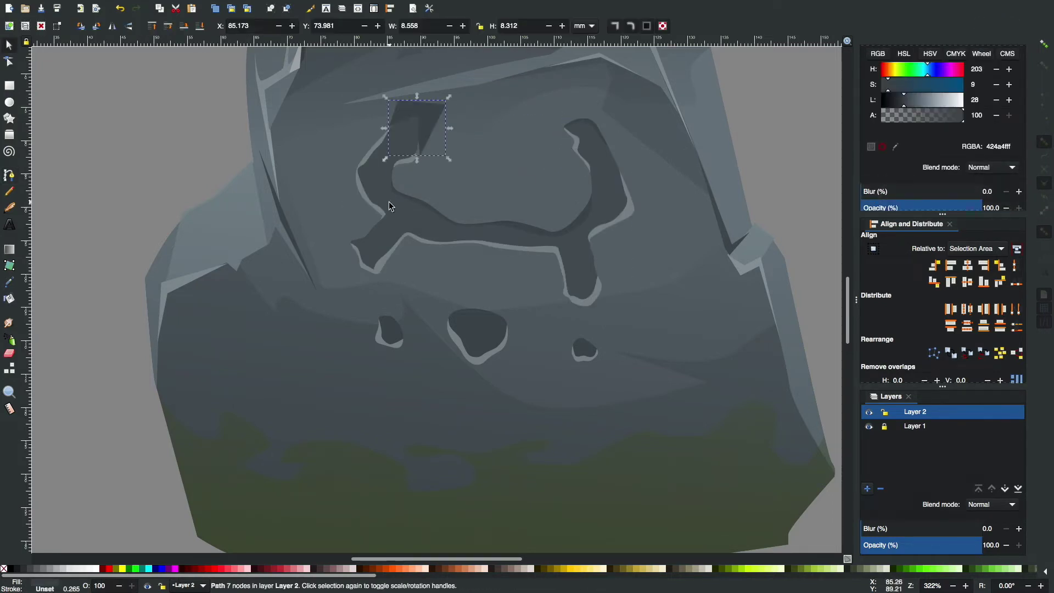
pyautogui.click(407, 106)
pyautogui.press('Escape')
# Draw a shadow over the big hole and clip it to the hole's outline.
pyautogui.scroll(-4, 527, 299)
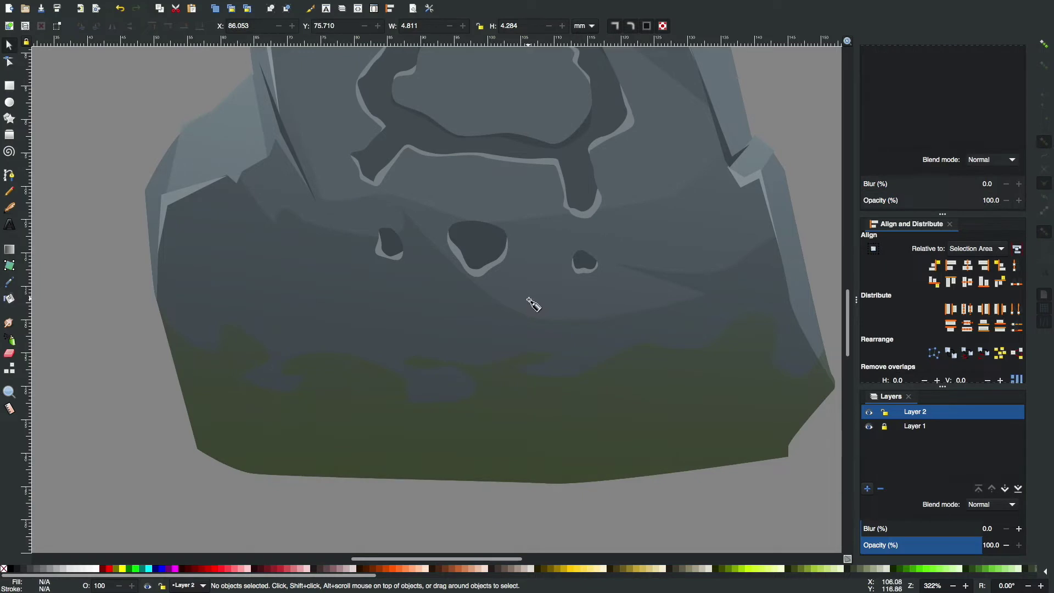
pyautogui.press('b')
pyautogui.click(446, 236)
pyautogui.click(516, 277)
pyautogui.click(459, 212)
pyautogui.press('Return')
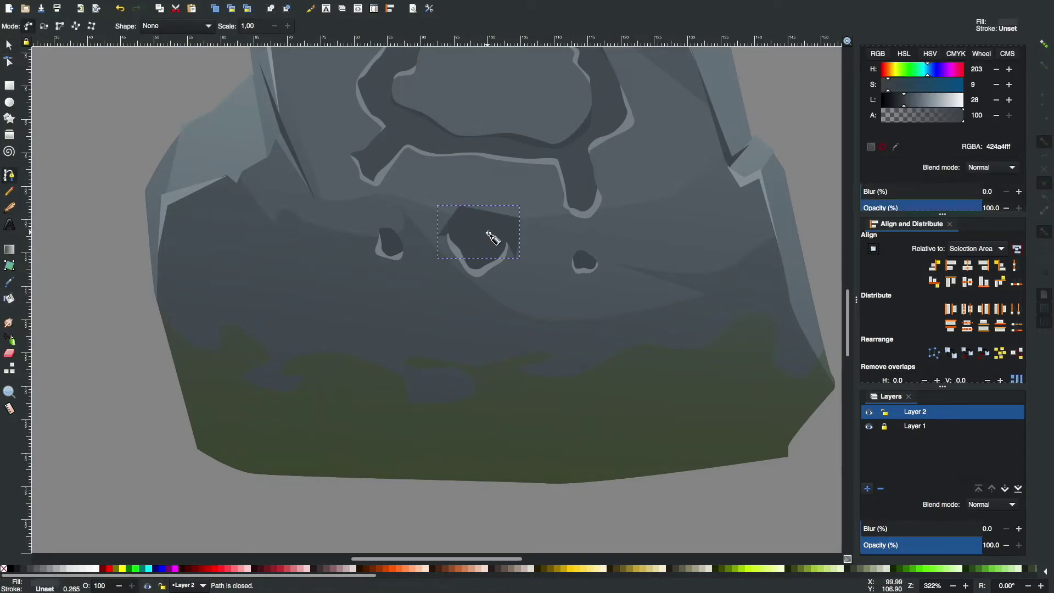
pyautogui.press('s')
pyautogui.keyDown('shift'); pyautogui.click(517, 228); pyautogui.keyUp('shift')
pyautogui.hotkey('ctrl', '-')
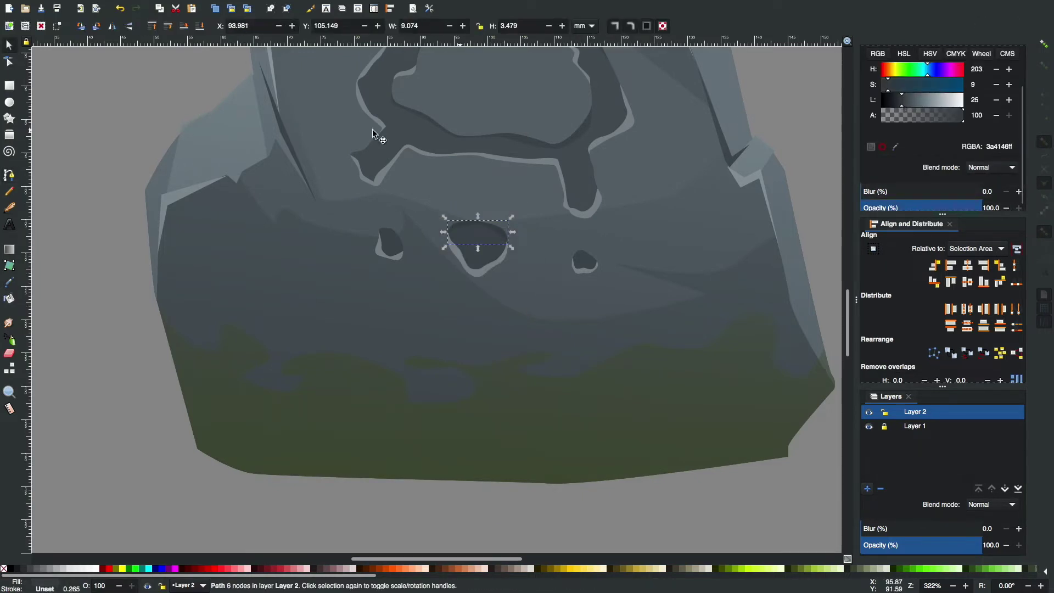
# Draw dark shadow shapes over the right and left small holes.
pyautogui.press('b')
pyautogui.click(574, 264)
pyautogui.click(563, 241)
pyautogui.click(600, 261)
pyautogui.click(574, 264)
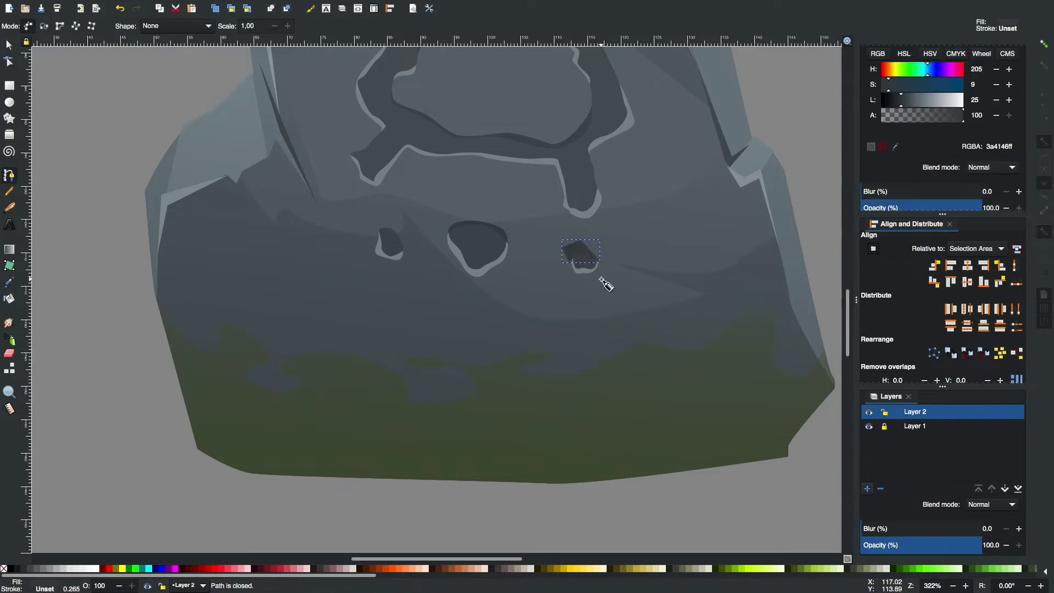
pyautogui.press('+')
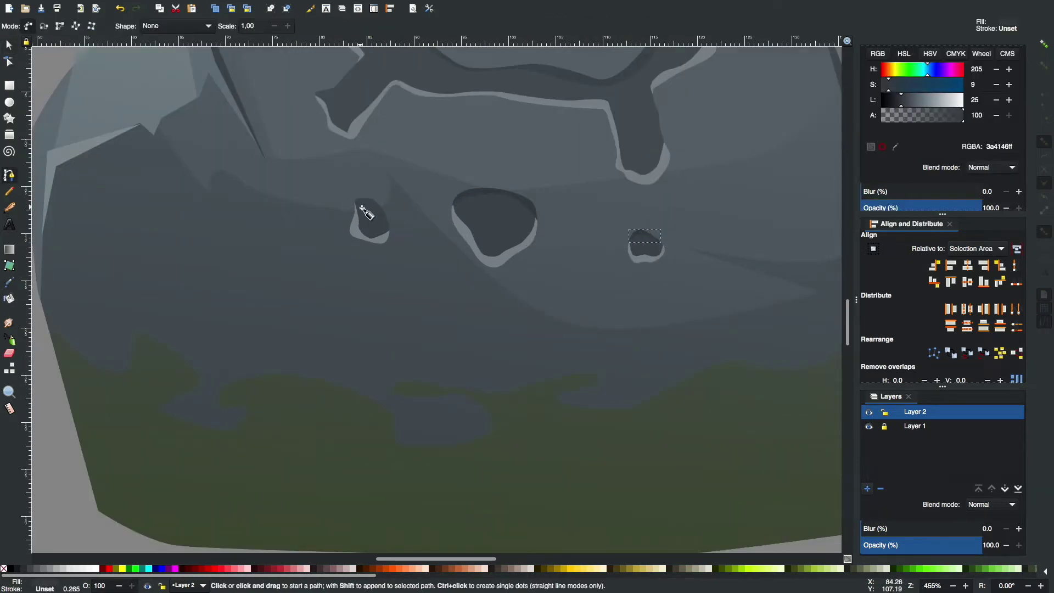
pyautogui.moveTo(352, 203); pyautogui.dragTo(376, 204)
pyautogui.click(352, 204)
pyautogui.press('s')
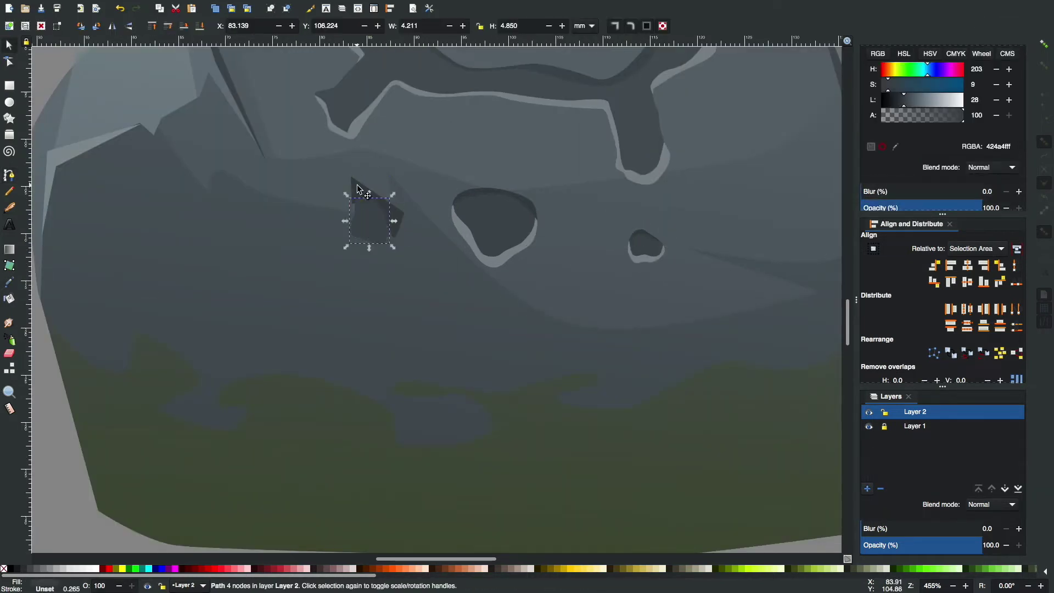
pyautogui.press('-')
pyautogui.press('-')
pyautogui.press('-')
pyautogui.press('Escape')
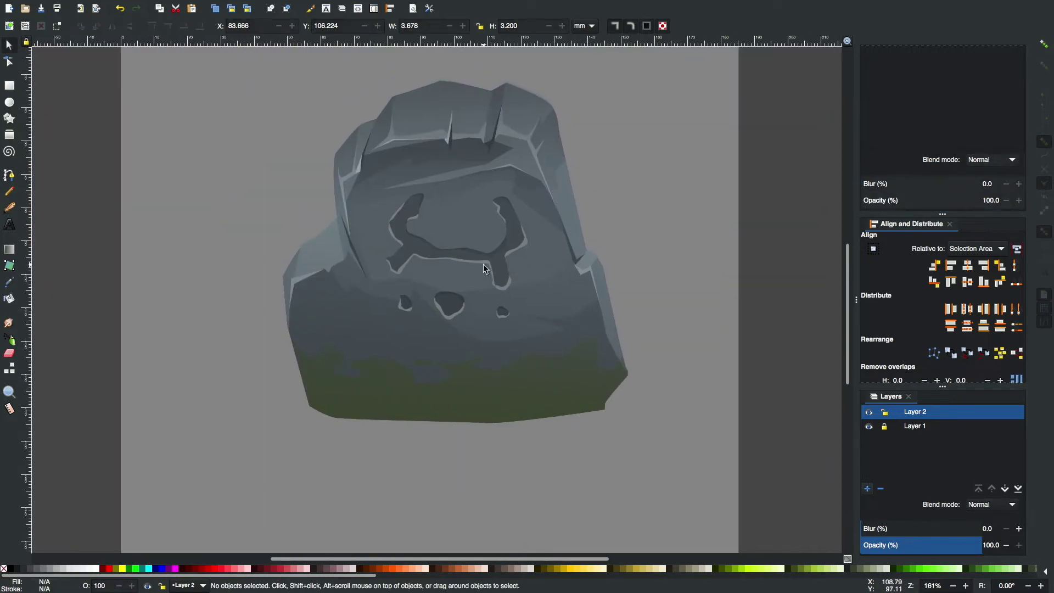
# Draw the pebble outline beside the rock's lower-left corner with a first highlight facet.
pyautogui.press('b')
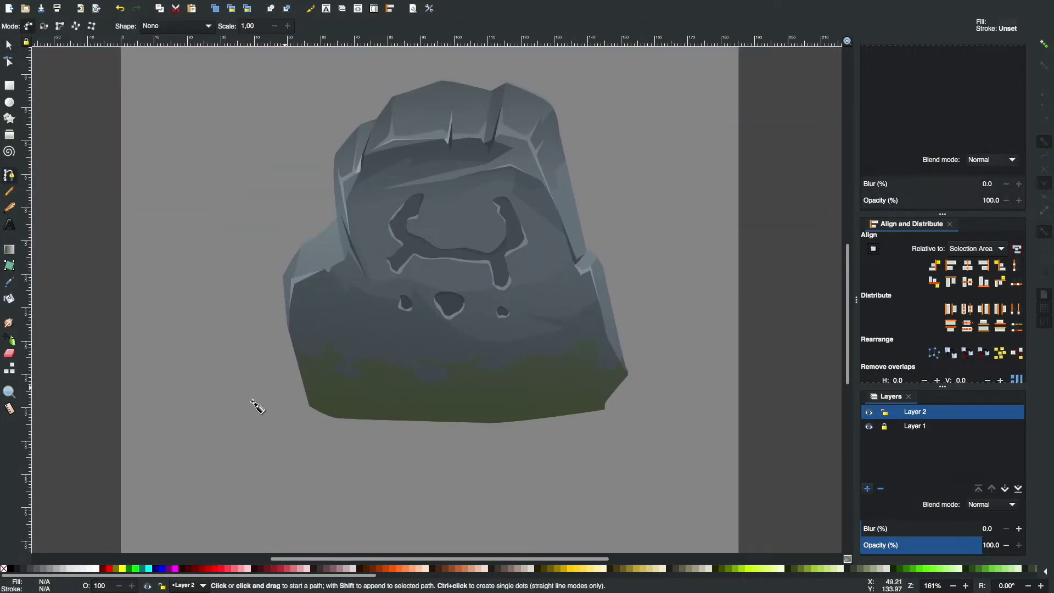
pyautogui.scroll(-1, 450, 362)
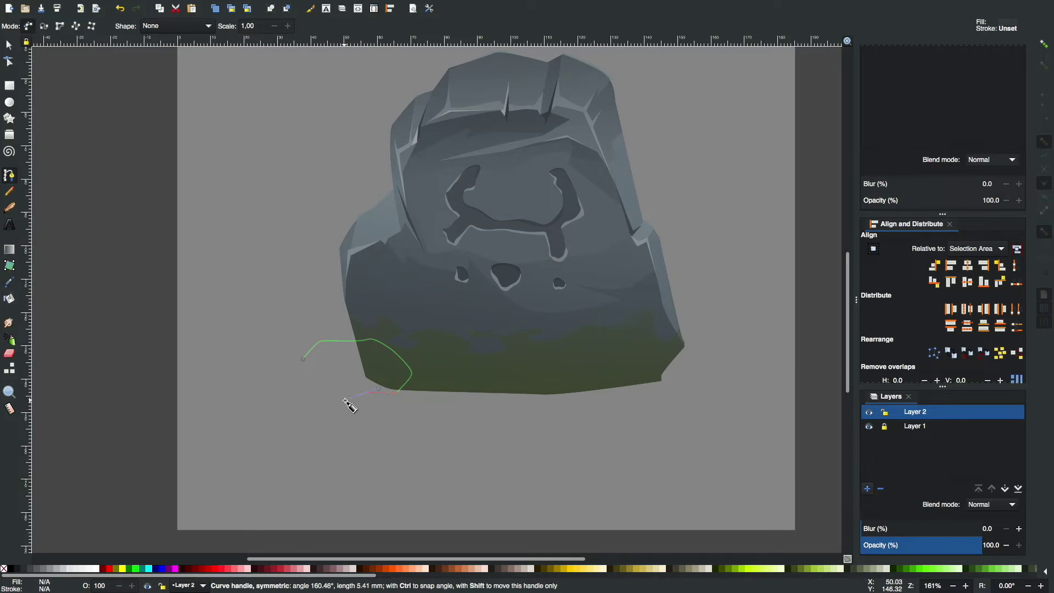
pyautogui.moveTo(309, 343); pyautogui.dragTo(309, 344)
pyautogui.click(911, 103)
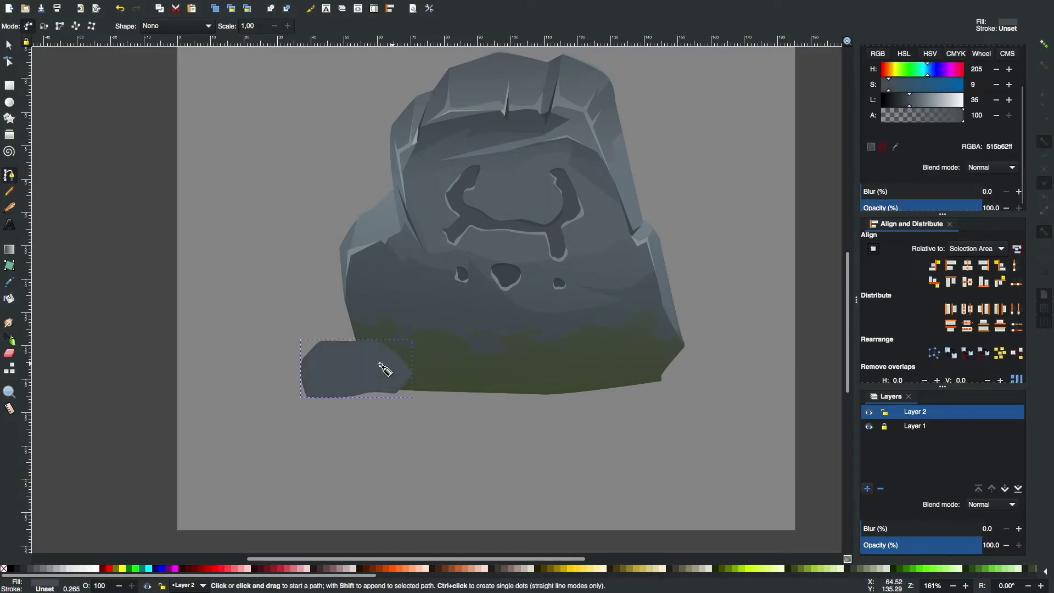
pyautogui.click(305, 363)
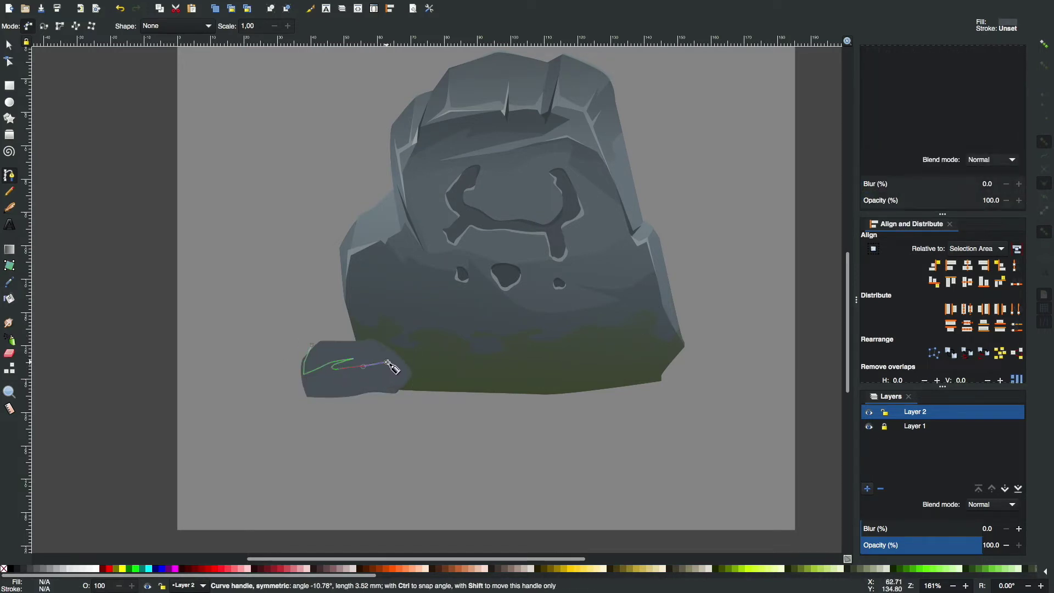
pyautogui.click(317, 349)
pyautogui.press('s')
pyautogui.keyDown('shift'); pyautogui.click(350, 386); pyautogui.keyUp('shift')
pyautogui.click(320, 288)
pyautogui.click(351, 398)
pyautogui.press('Escape')
pyautogui.press('+')
pyautogui.press('+')
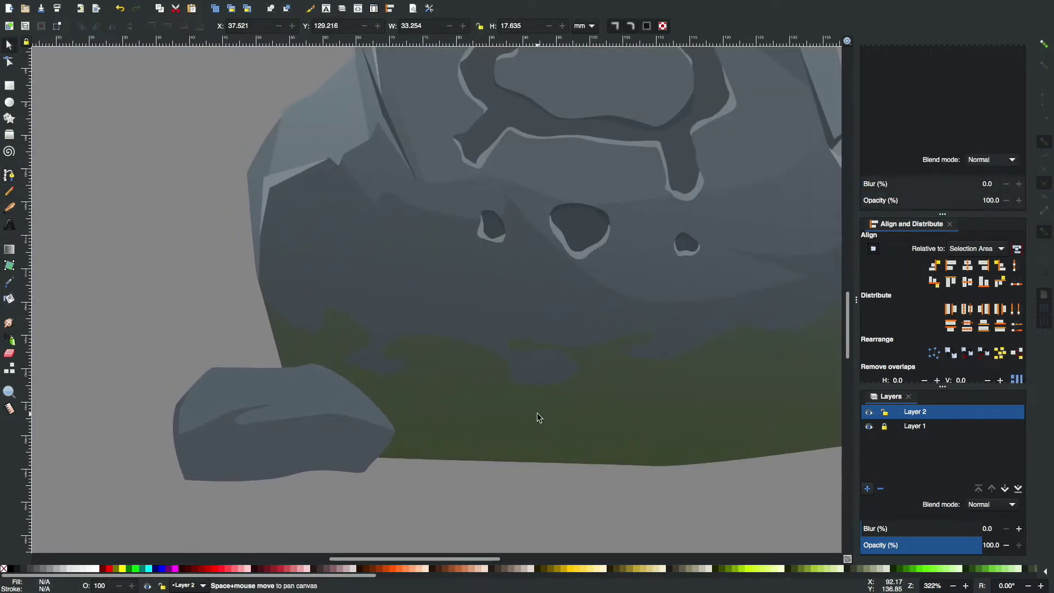
# Add a lighter blue-grey facet along the pebble's right edge.
pyautogui.press('b')
pyautogui.click(332, 414)
pyautogui.click(309, 364)
pyautogui.click(323, 364)
pyautogui.click(360, 386)
pyautogui.click(394, 433)
pyautogui.click(331, 414)
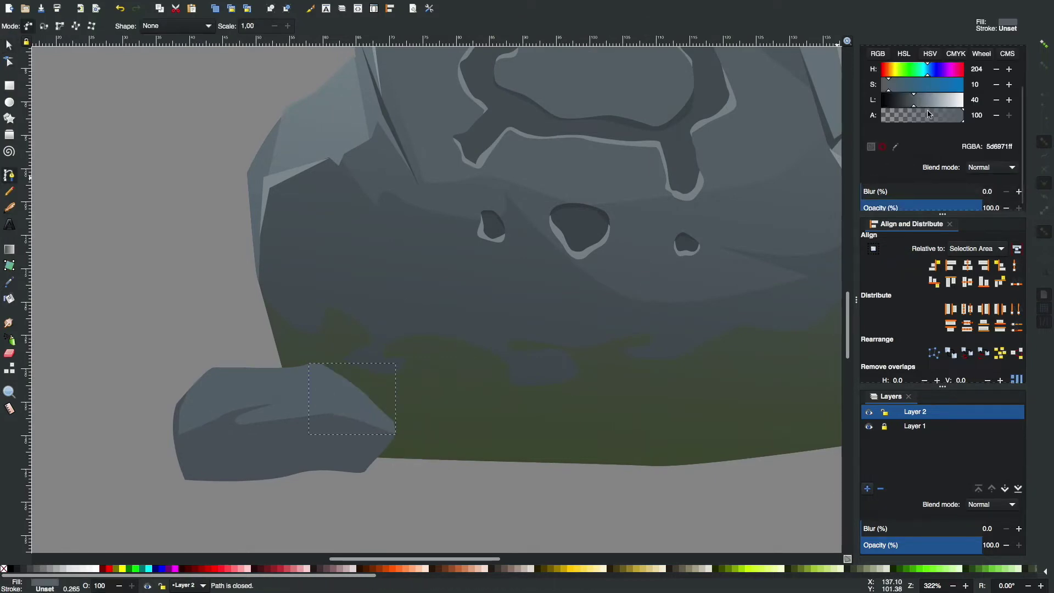
# Add a lighter blue-grey facet across the pebble's top.
pyautogui.click(214, 366)
pyautogui.click(267, 367)
pyautogui.click(292, 418)
pyautogui.click(237, 423)
pyautogui.click(268, 407)
pyautogui.click(236, 415)
pyautogui.click(215, 367)
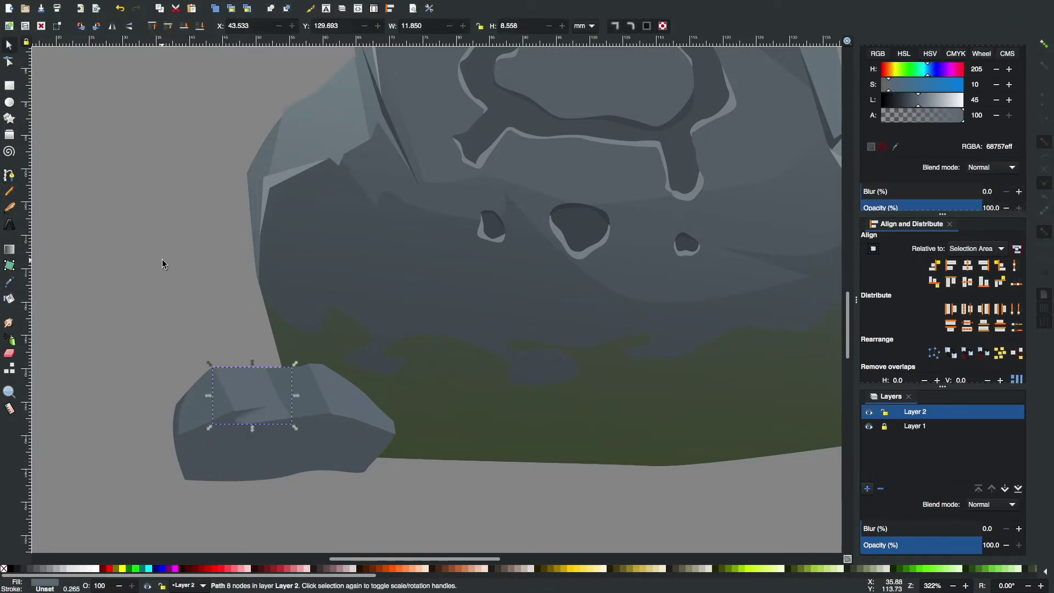
pyautogui.press('s')
pyautogui.press('Escape')
pyautogui.press('-')
pyautogui.scroll(-1, 308, 342)
pyautogui.scroll(-1, 308, 343)
pyautogui.scroll(1, 308, 342)
pyautogui.scroll(1, 308, 342)
pyautogui.click(440, 127)
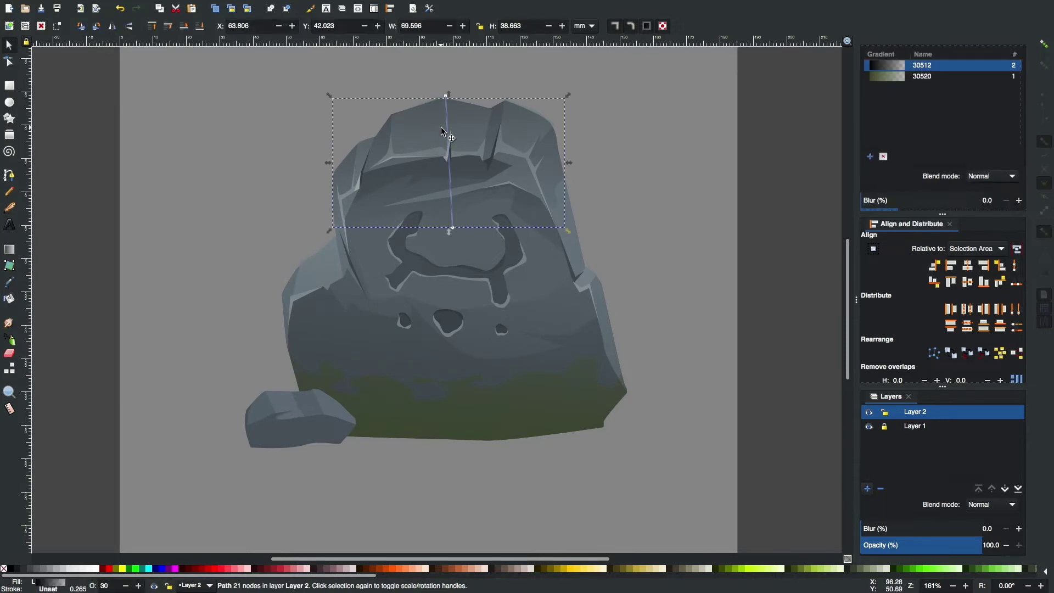
# Set the rock's top facet to 100 alpha so the upper ledge shows lighter grey.
pyautogui.press('Escape')
pyautogui.scroll(2, 450, 140)
pyautogui.click(426, 152)
pyautogui.scroll(3, 941, 126)
pyautogui.moveTo(928, 172); pyautogui.dragTo(964, 172)
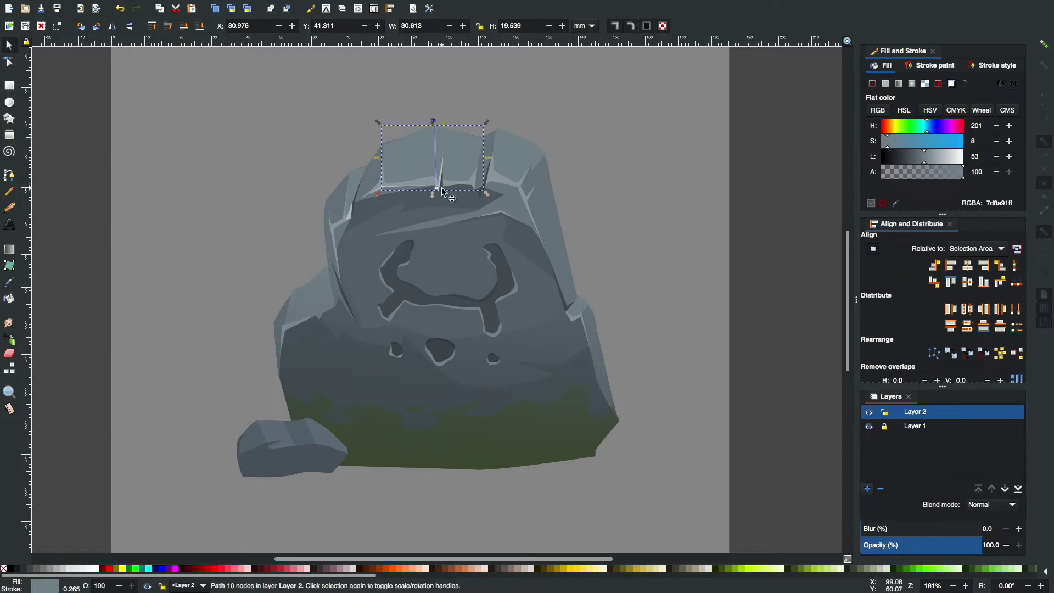
pyautogui.click(700, 209)
# Inspect the top-right, upper-left edge and left-shoulder facets of the rock.
pyautogui.click(516, 155)
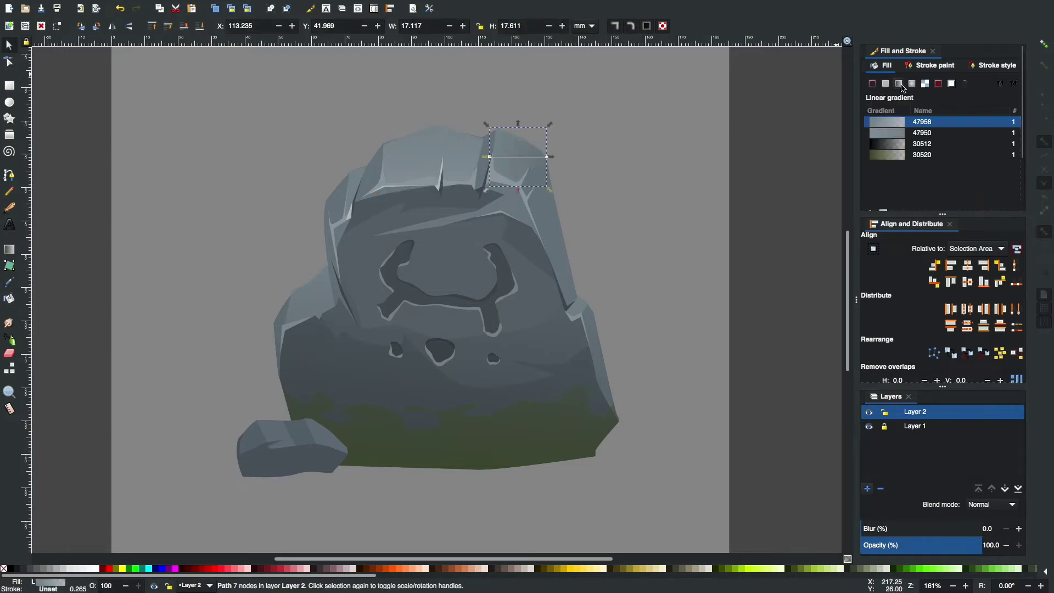
pyautogui.click(694, 158)
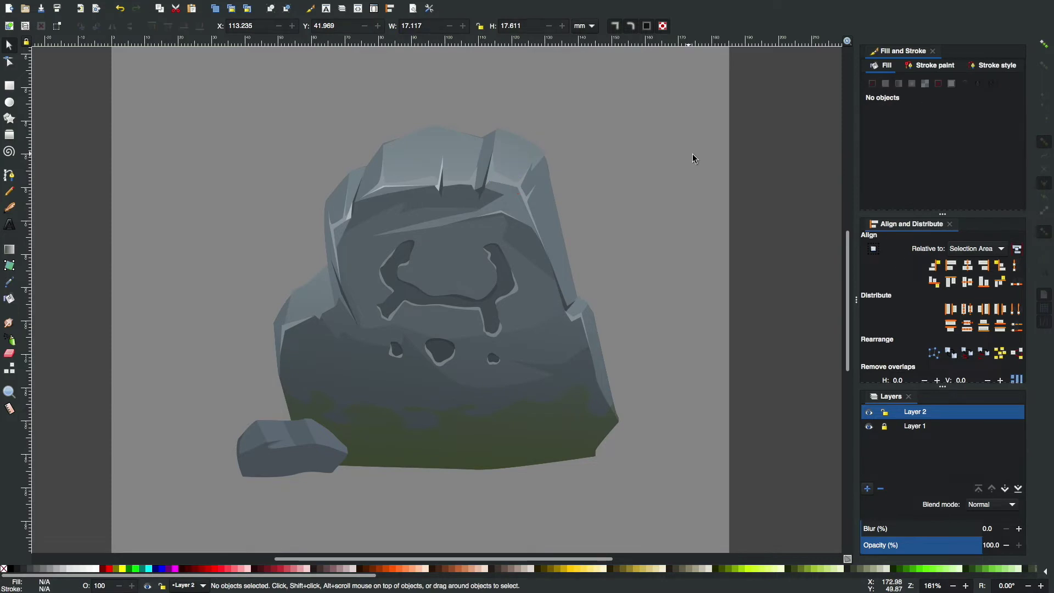
pyautogui.click(356, 181)
pyautogui.click(356, 178)
pyautogui.click(599, 144)
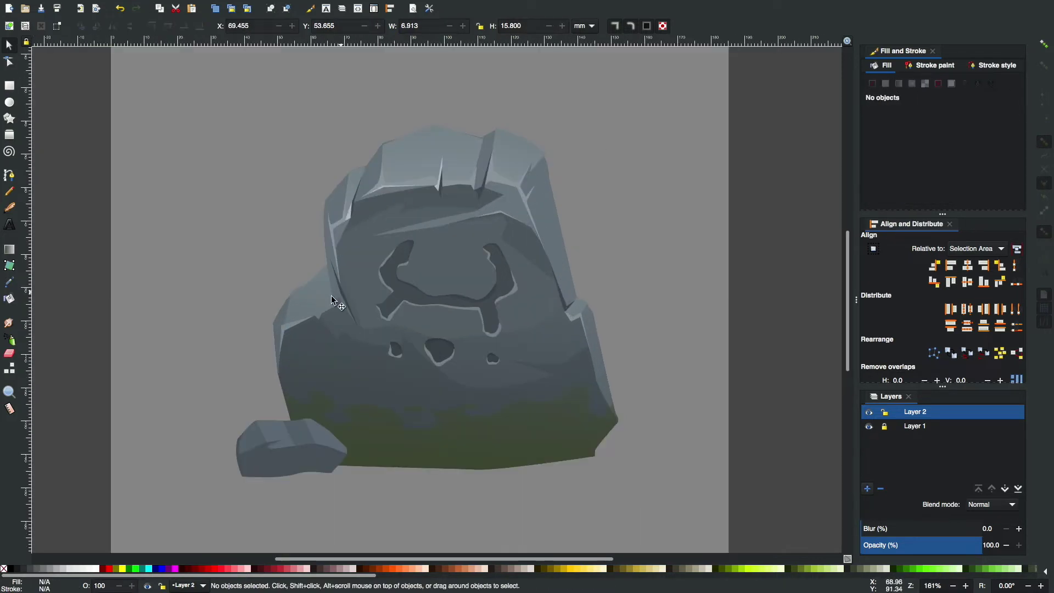
pyautogui.click(312, 291)
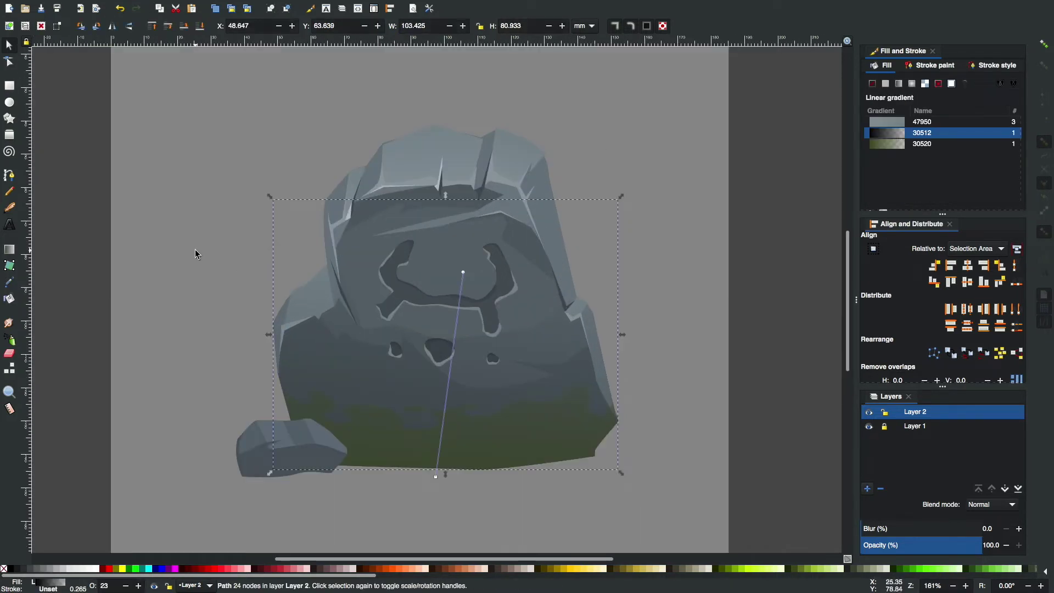
pyautogui.moveTo(261, 238); pyautogui.dragTo(347, 338)
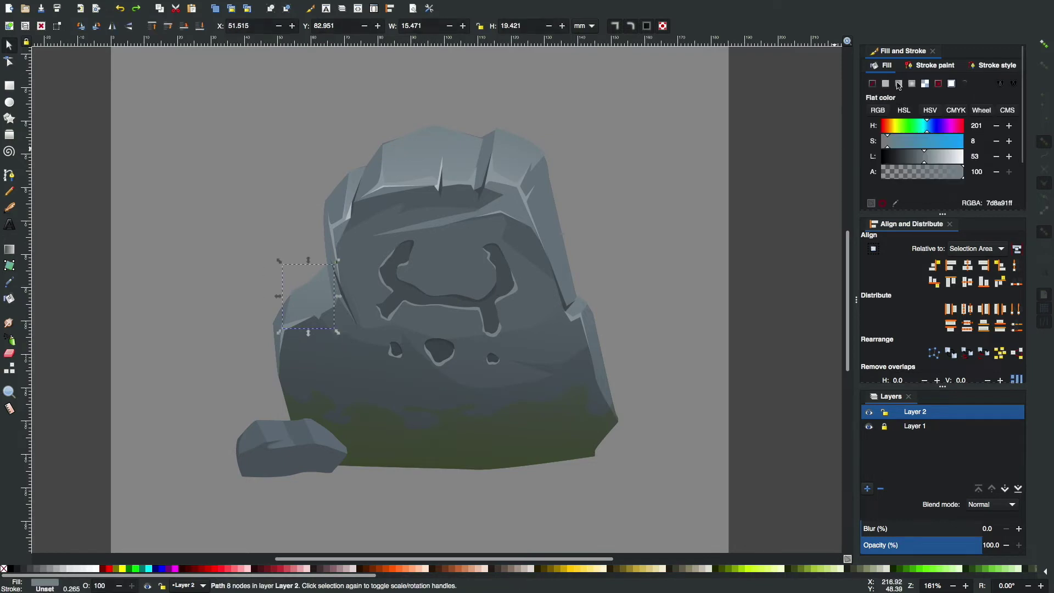
pyautogui.click(899, 83)
pyautogui.click(683, 318)
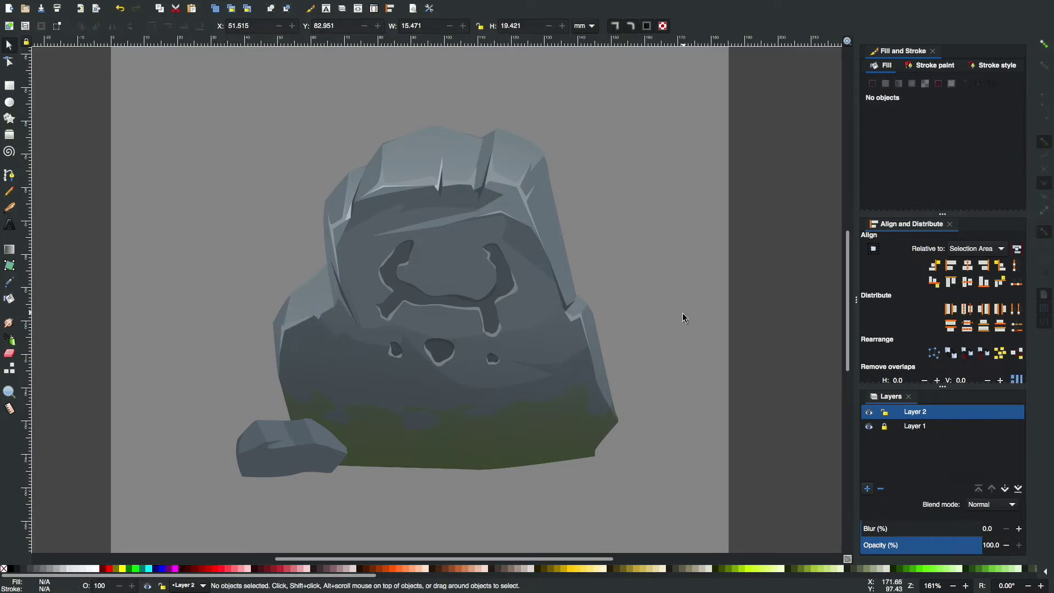
# Inspect the rock body and the facet band below the rock's top.
pyautogui.click(285, 327)
pyautogui.click(664, 273)
pyautogui.press('5')
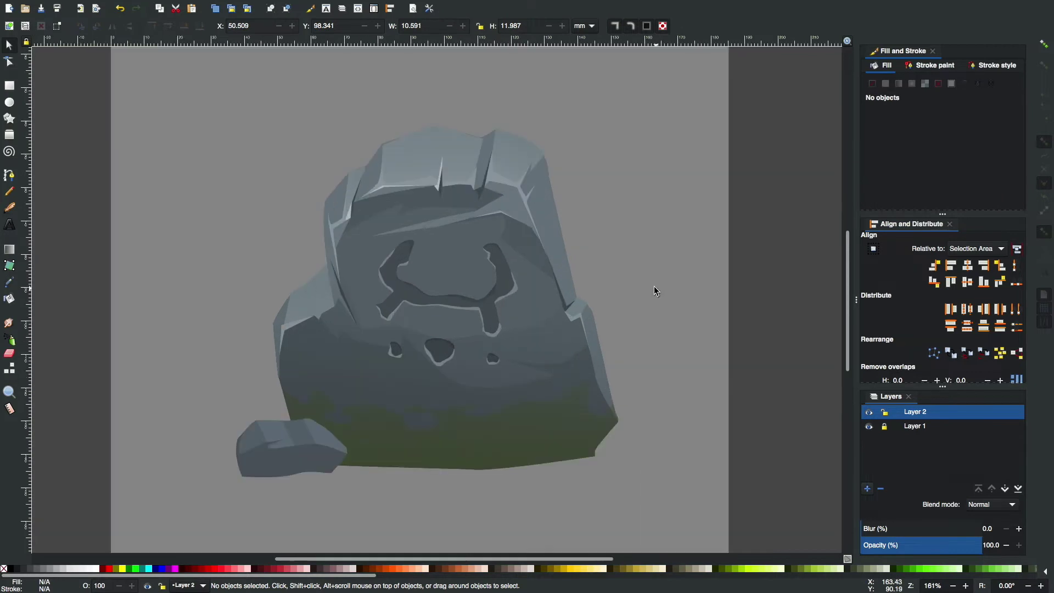
pyautogui.press('`')
pyautogui.click(541, 215)
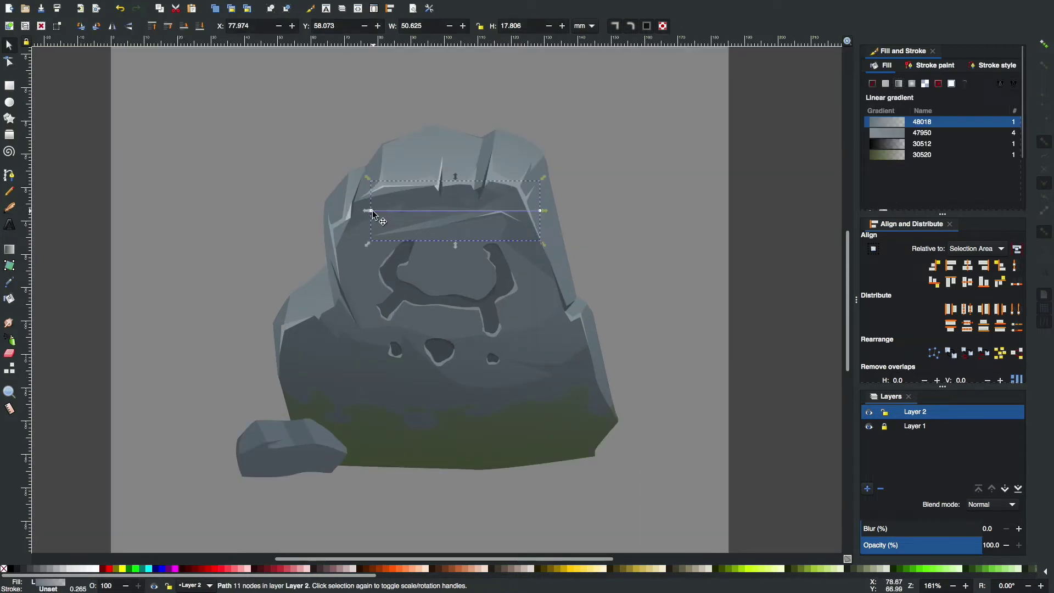
pyautogui.click(686, 208)
pyautogui.scroll(-4, 686, 209)
pyautogui.scroll(2, 669, 237)
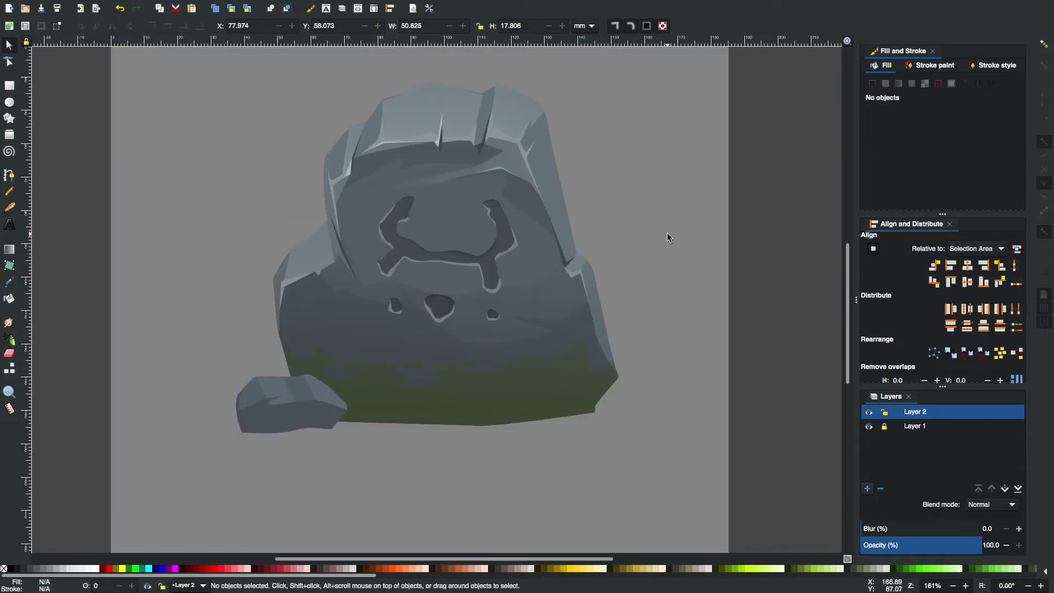
pyautogui.press('+')
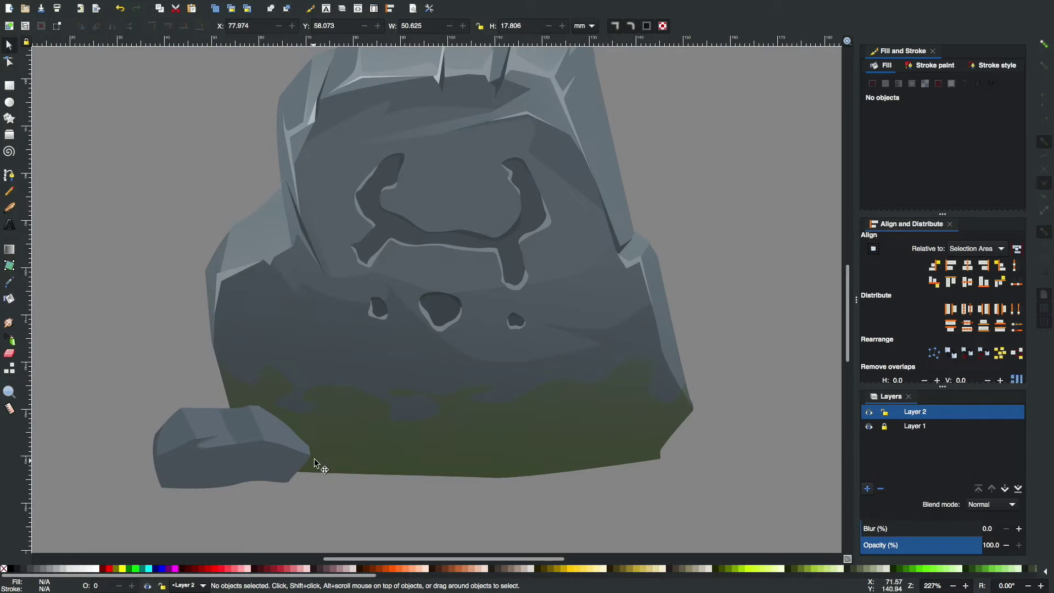
# Draw an outline under the pebble, intersect it with the pebble, and give it a vertical dark gradient.
pyautogui.press('b')
pyautogui.moveTo(270, 468); pyautogui.dragTo(281, 467)
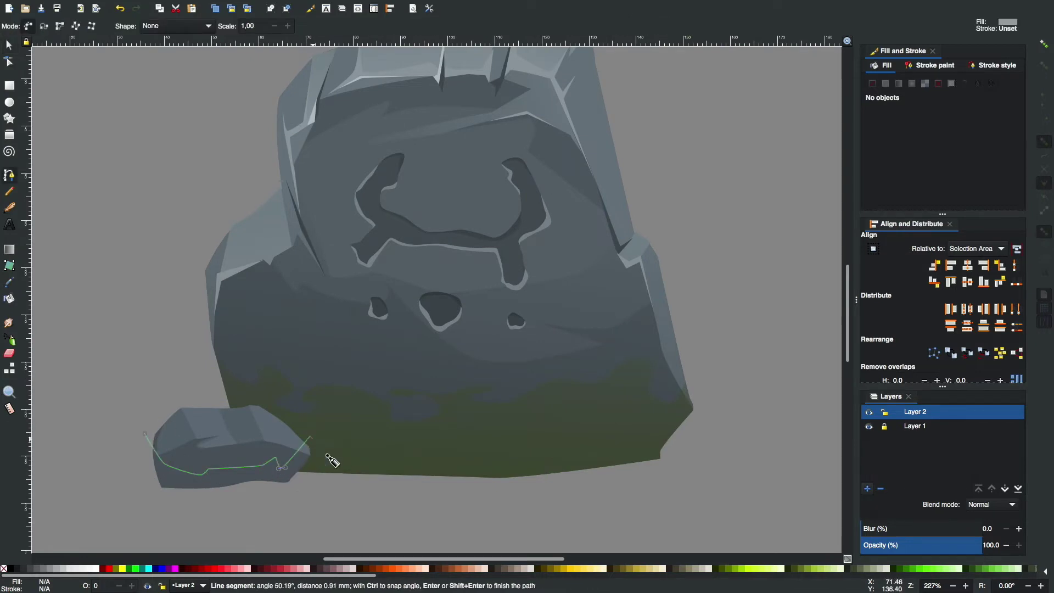
pyautogui.click(145, 438)
pyautogui.press('s')
pyautogui.keyDown('shift'); pyautogui.click(153, 464); pyautogui.keyUp('shift')
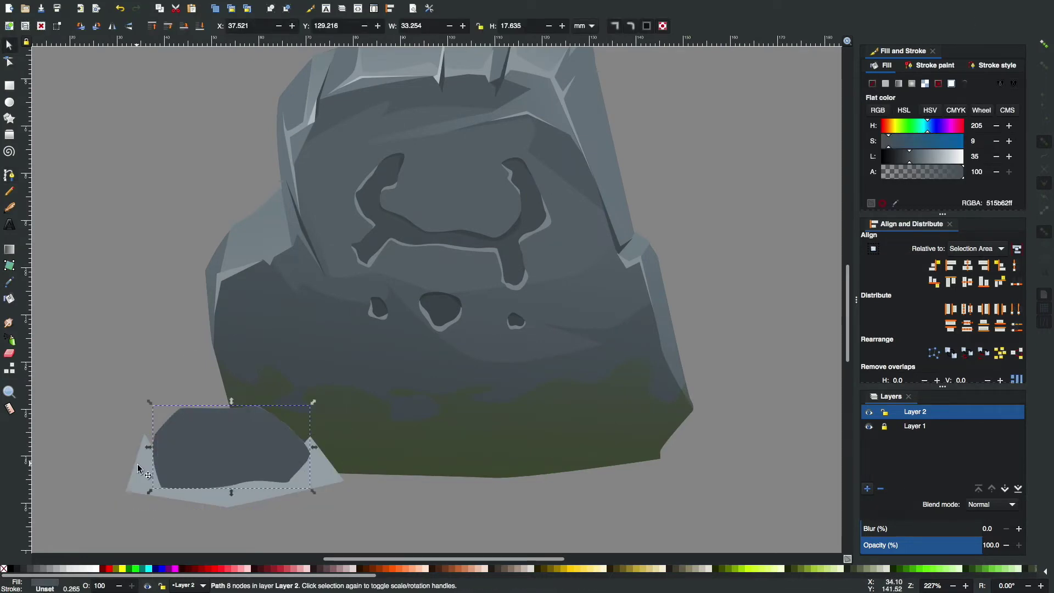
pyautogui.hotkey('ctrl', '*')
pyautogui.click(899, 84)
pyautogui.click(893, 160)
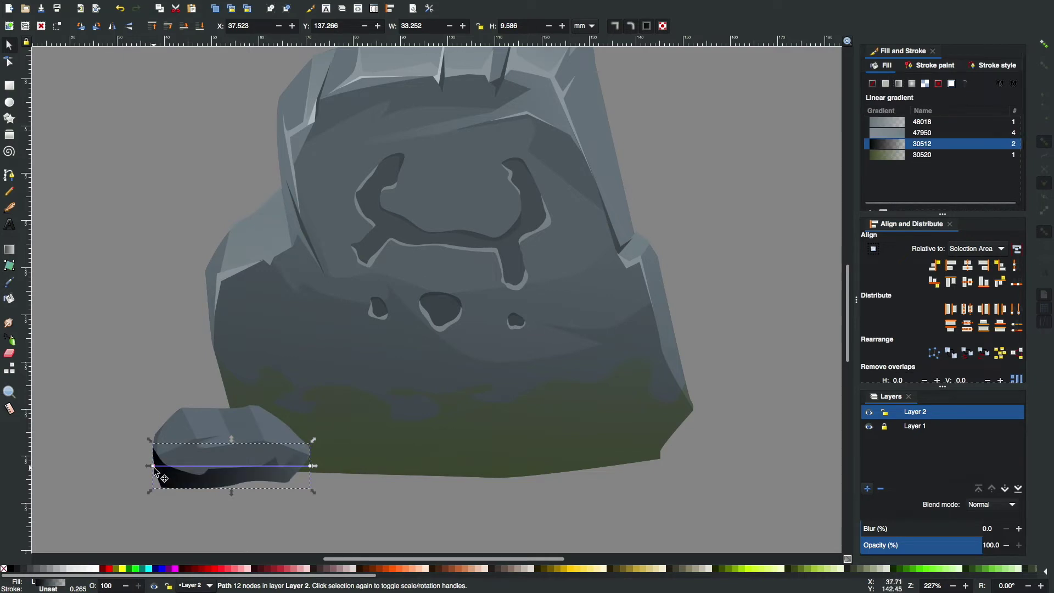
pyautogui.moveTo(152, 465); pyautogui.dragTo(220, 490)
pyautogui.moveTo(310, 465); pyautogui.dragTo(216, 427)
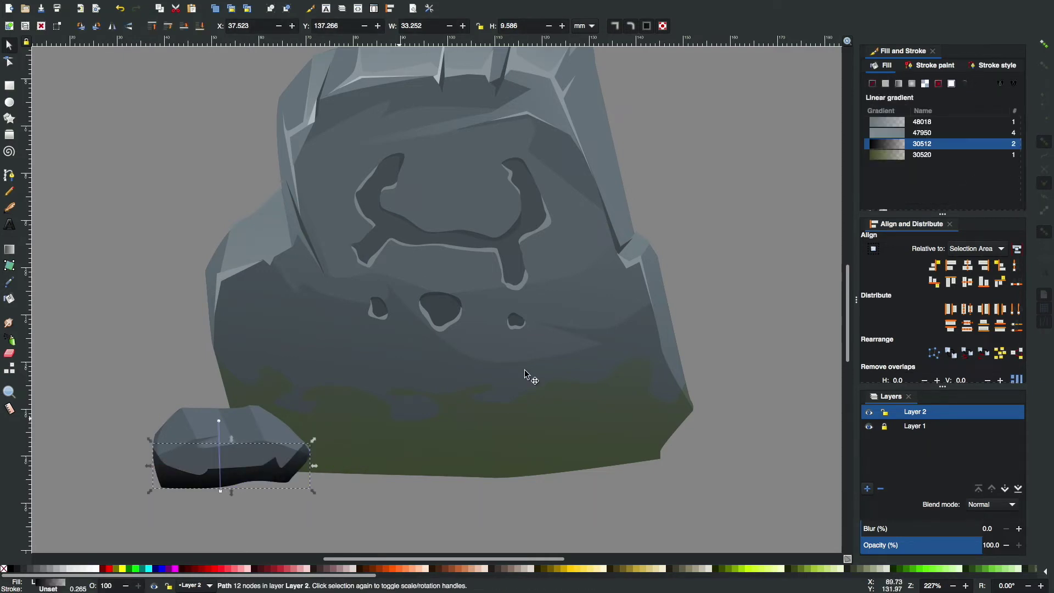
# Lower the pebble shadow's opacity to about 56% and preview it on the whole page.
pyautogui.scroll(-3, 942, 137)
pyautogui.moveTo(982, 200); pyautogui.dragTo(907, 203)
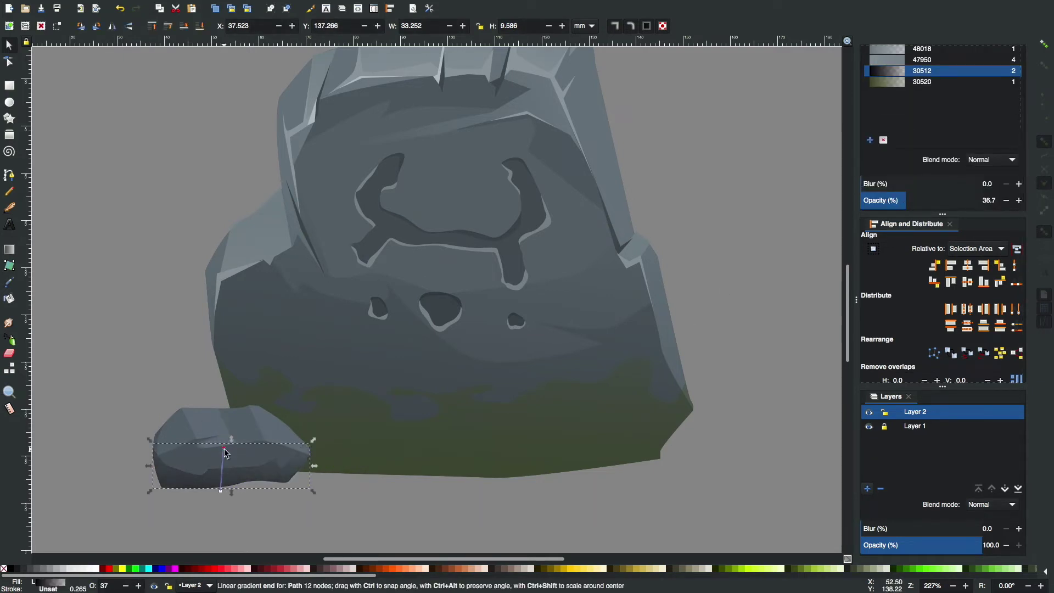
pyautogui.click(348, 486)
pyautogui.press('5')
pyautogui.press('`')
pyautogui.scroll(1, 348, 486)
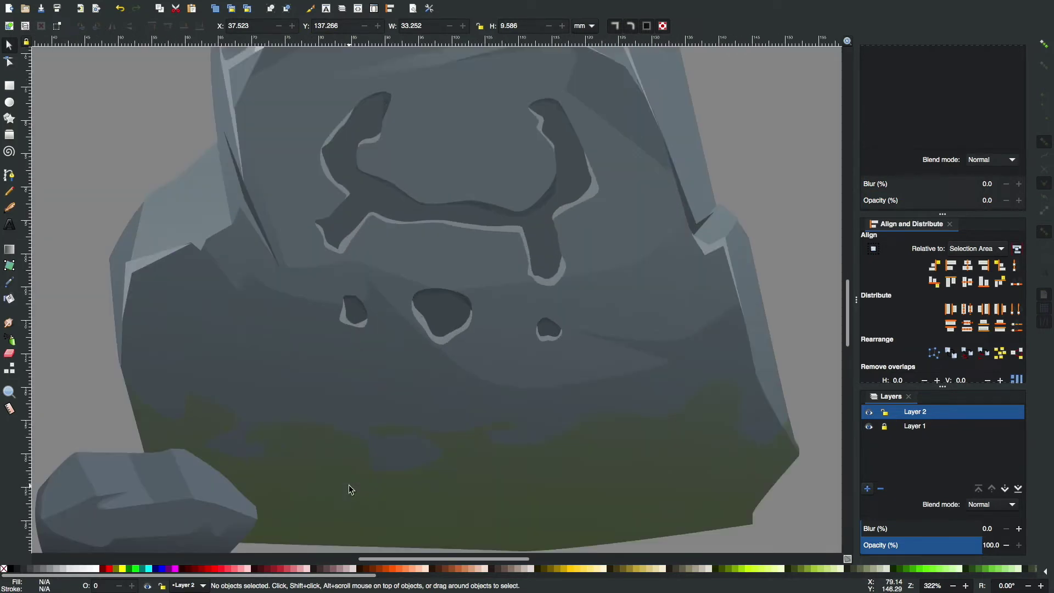
pyautogui.moveTo(348, 486); pyautogui.dragTo(469, 370)
# Draw two facet shapes on the small rock, the first fully opaque and slightly darker.
pyautogui.press('b')
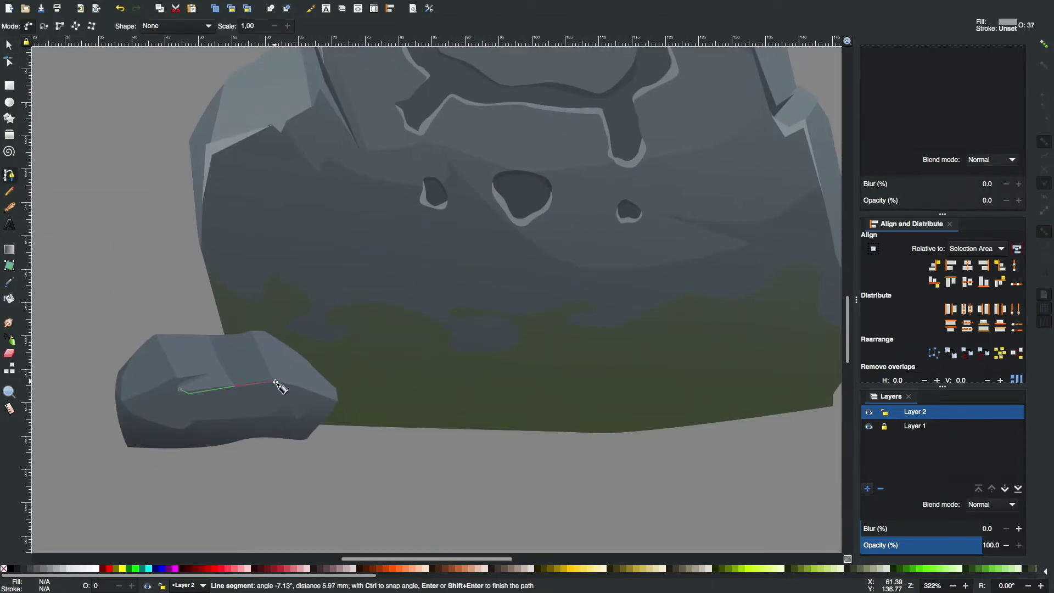
pyautogui.click(236, 387)
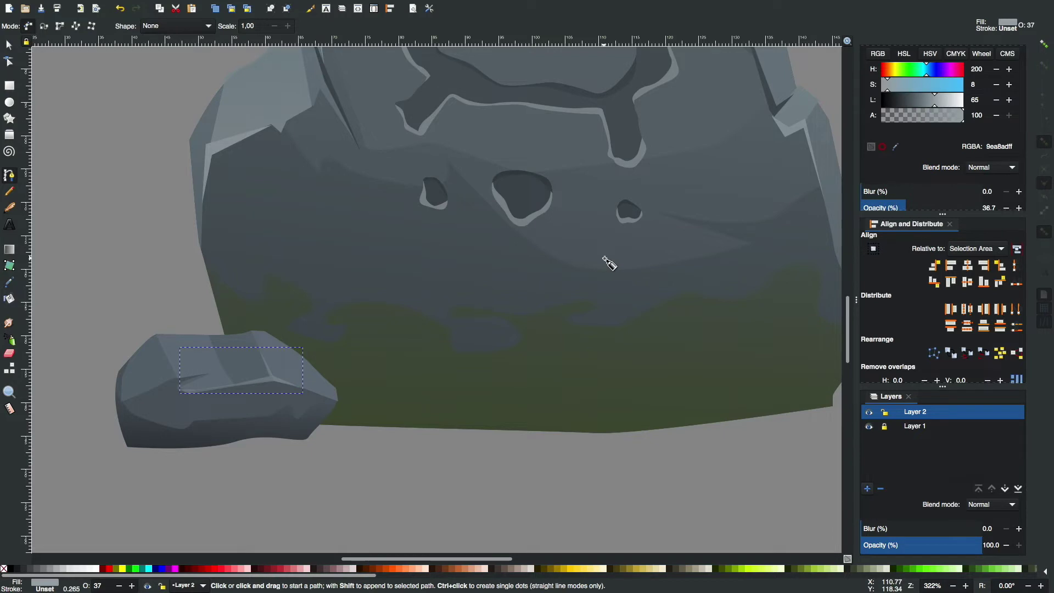
pyautogui.click(996, 200)
pyautogui.moveTo(955, 92); pyautogui.dragTo(929, 99)
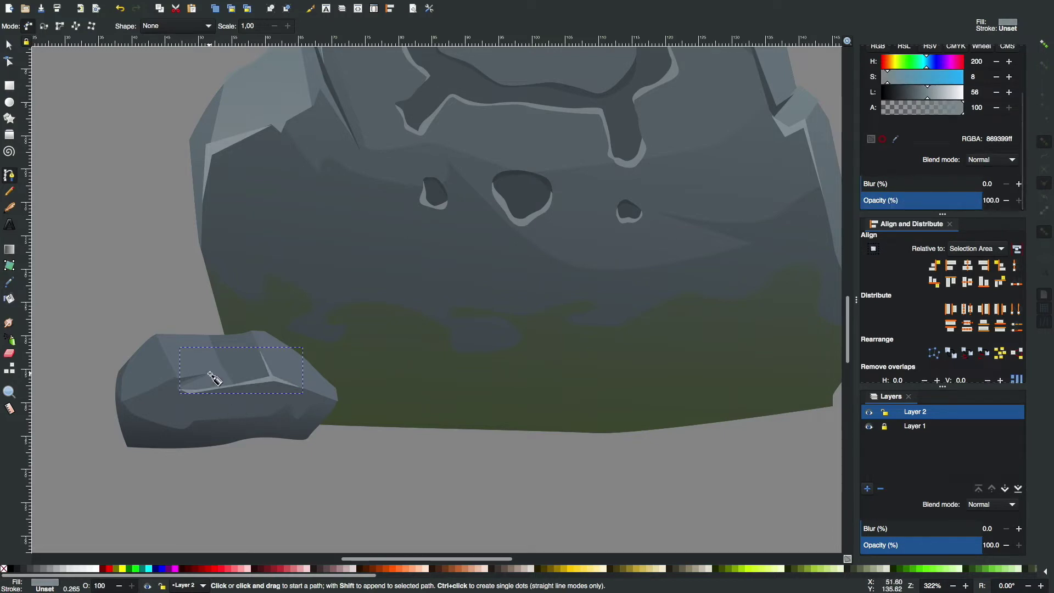
pyautogui.moveTo(173, 375); pyautogui.dragTo(164, 388)
pyautogui.press('Escape')
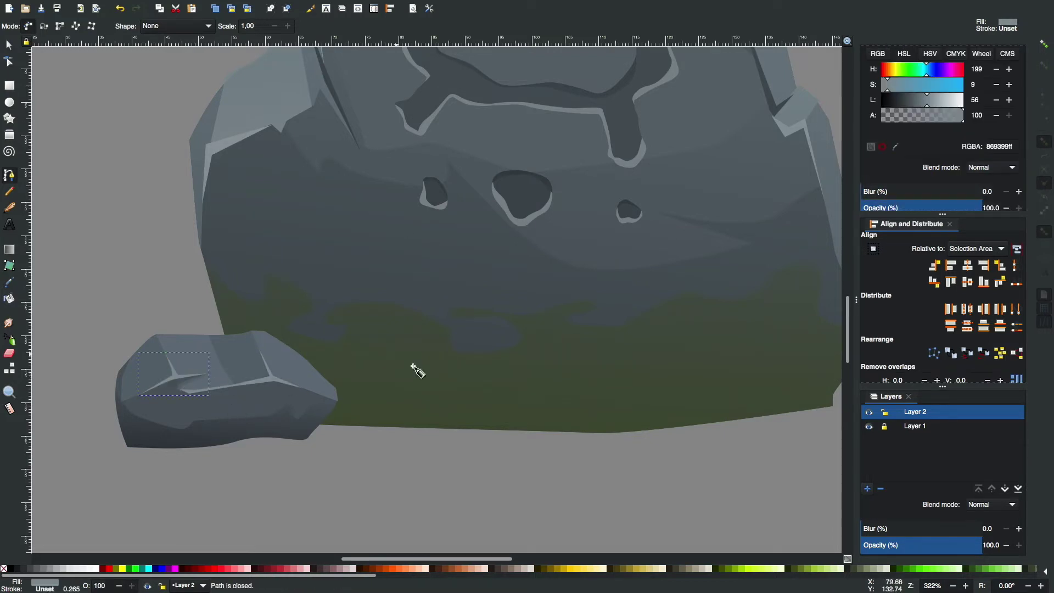
pyautogui.press('s')
pyautogui.click(314, 485)
# Select the small facet and zoom in closer on the little rock.
pyautogui.scroll(-2, 315, 485)
pyautogui.click(249, 386)
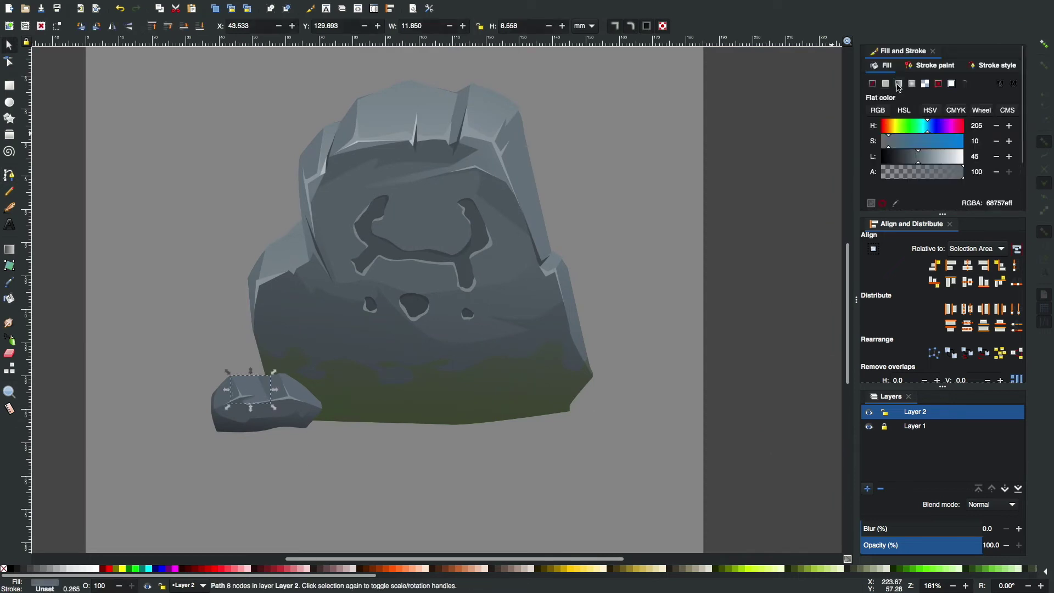
pyautogui.press('+')
pyautogui.press('+')
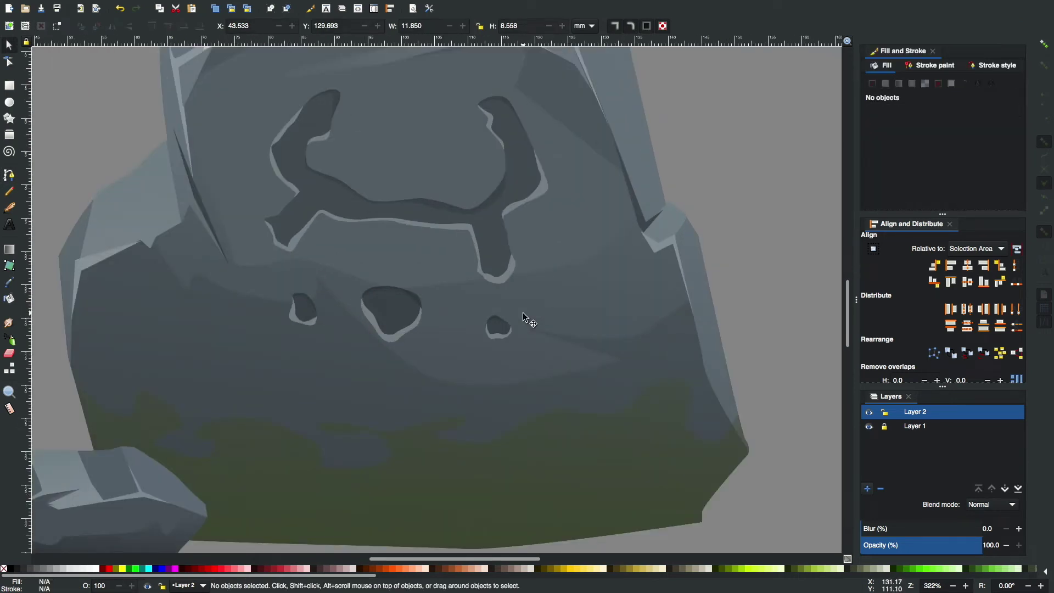
pyautogui.scroll(-4, 522, 312)
pyautogui.hscroll(-8, 523, 312)
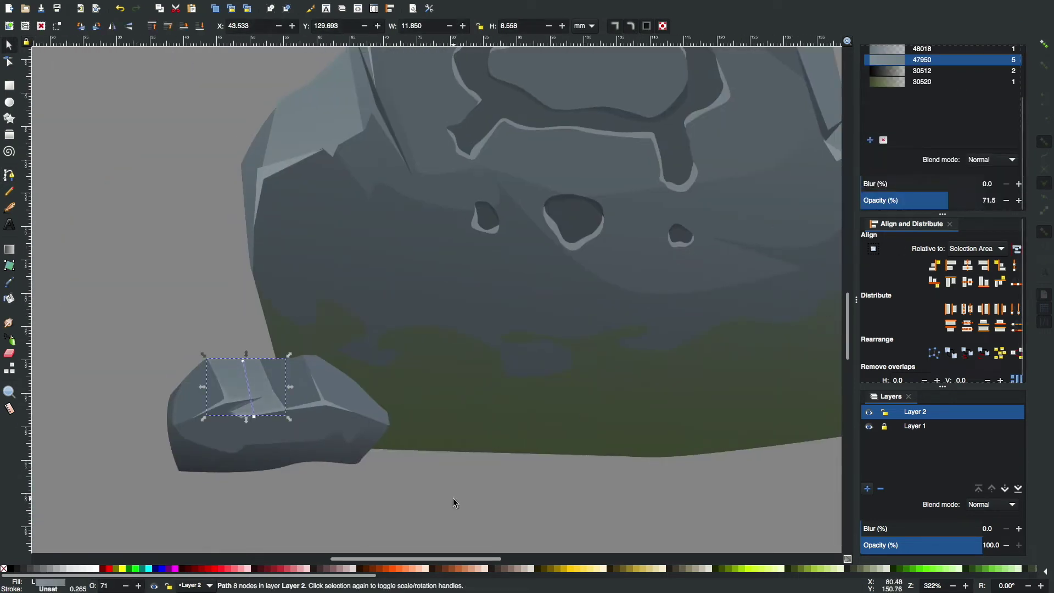
pyautogui.press('Escape')
pyautogui.press('5')
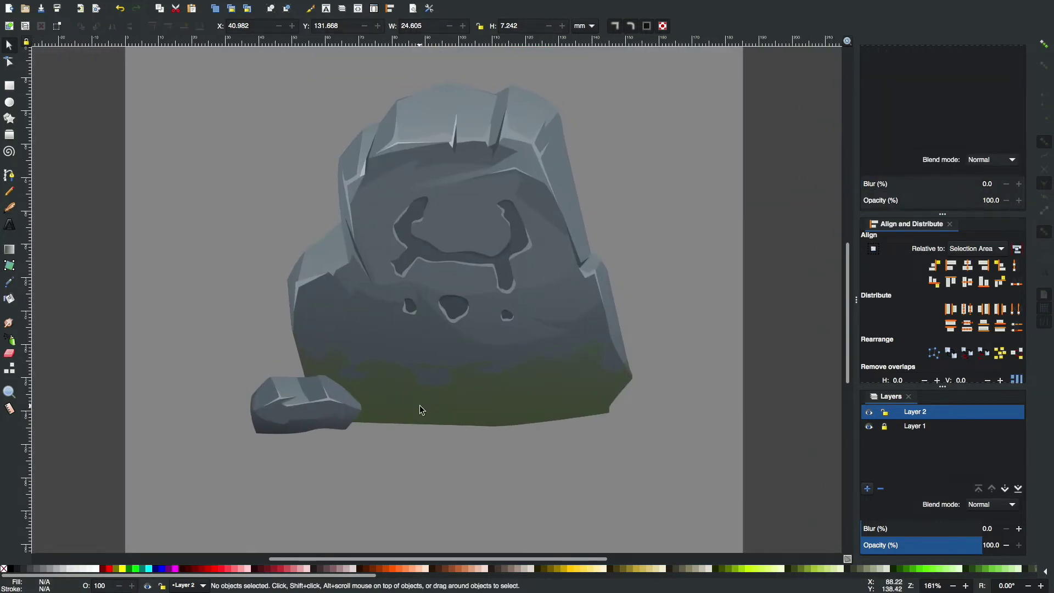
pyautogui.press('+')
pyautogui.press('+')
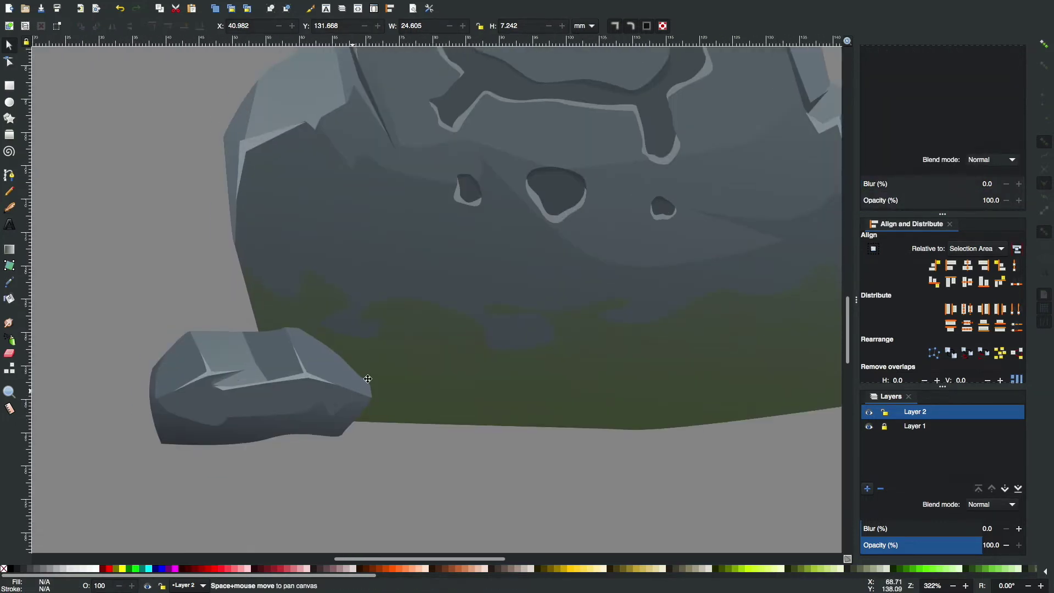
pyautogui.scroll(-1, 368, 379)
pyautogui.hscroll(-1, 367, 379)
# Outline the rock's lower half and intersect it with the rock to form a separate underside.
pyautogui.press('b')
pyautogui.click(377, 459)
pyautogui.click(400, 388)
pyautogui.click(163, 361)
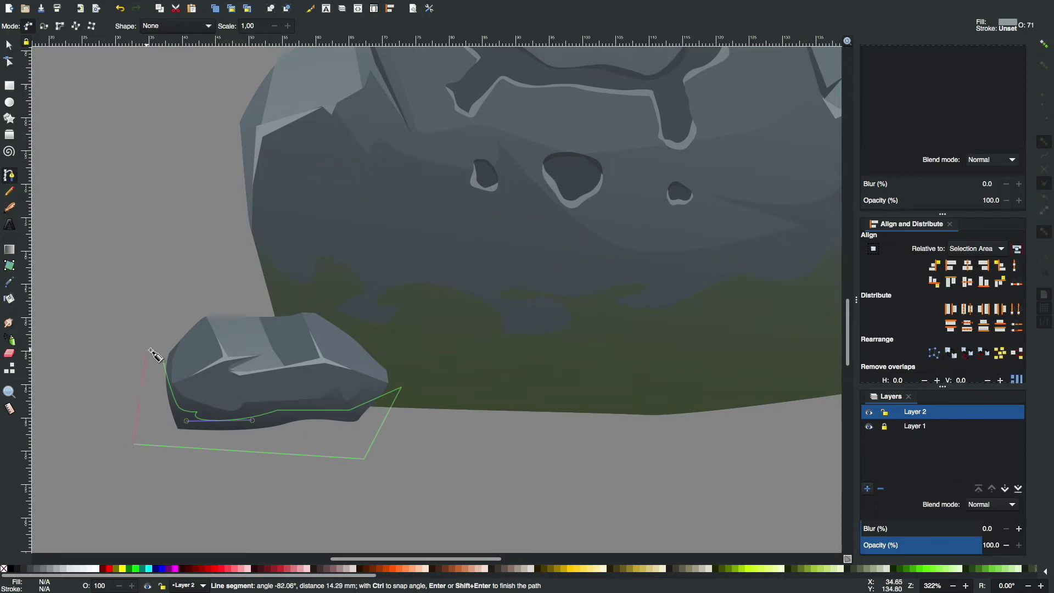
pyautogui.press('s')
pyautogui.keyDown('shift'); pyautogui.click(254, 376); pyautogui.keyUp('shift')
pyautogui.hotkey('ctrl', '*')
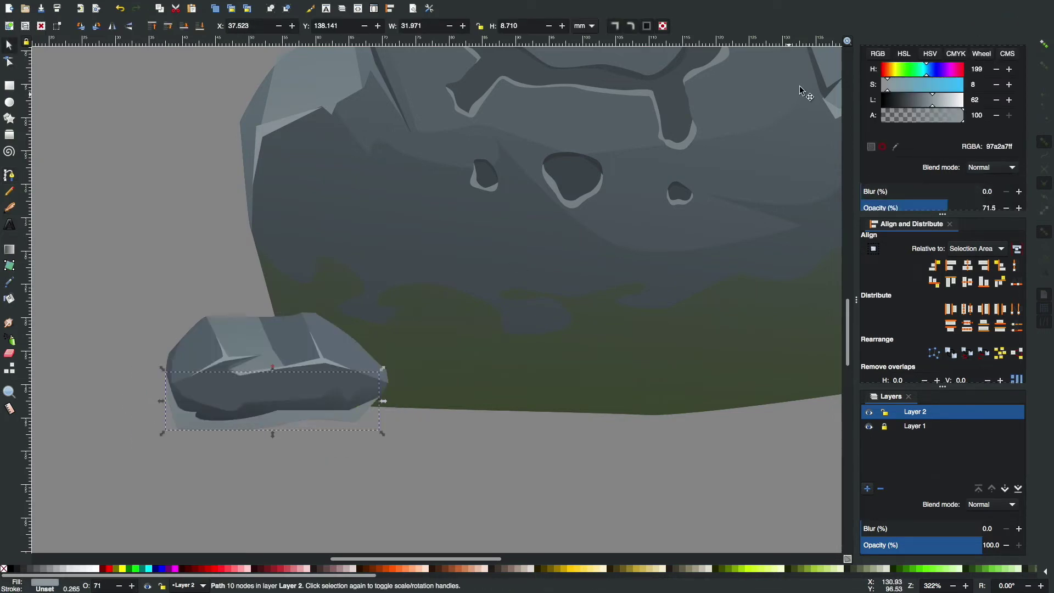
pyautogui.hotkey('ctrl', 'shift', 'f')
pyautogui.press('s')
pyautogui.click(334, 429)
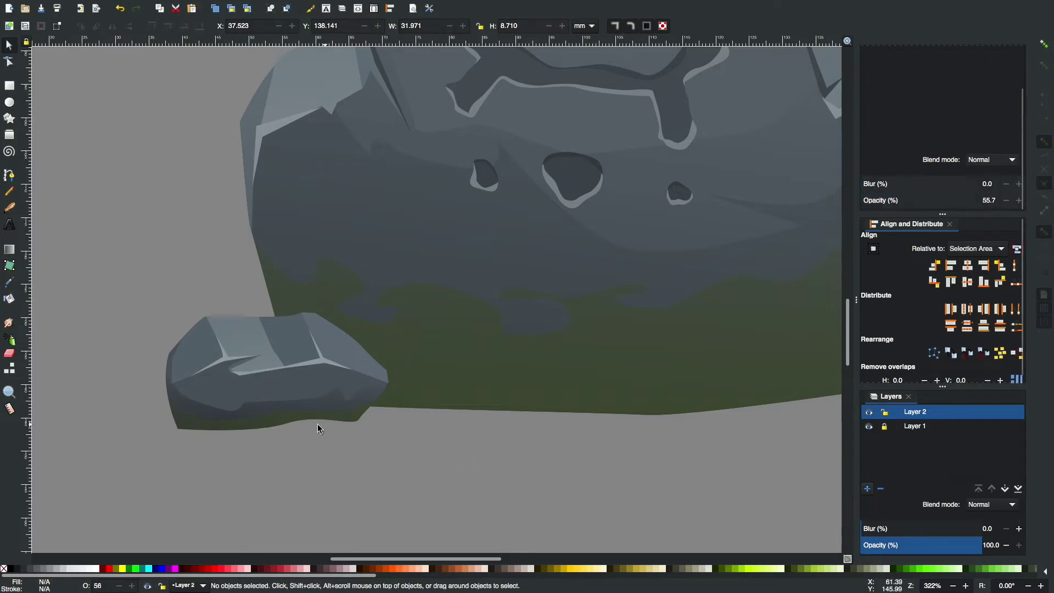
pyautogui.scroll(-2, 334, 423)
pyautogui.scroll(-1, 328, 384)
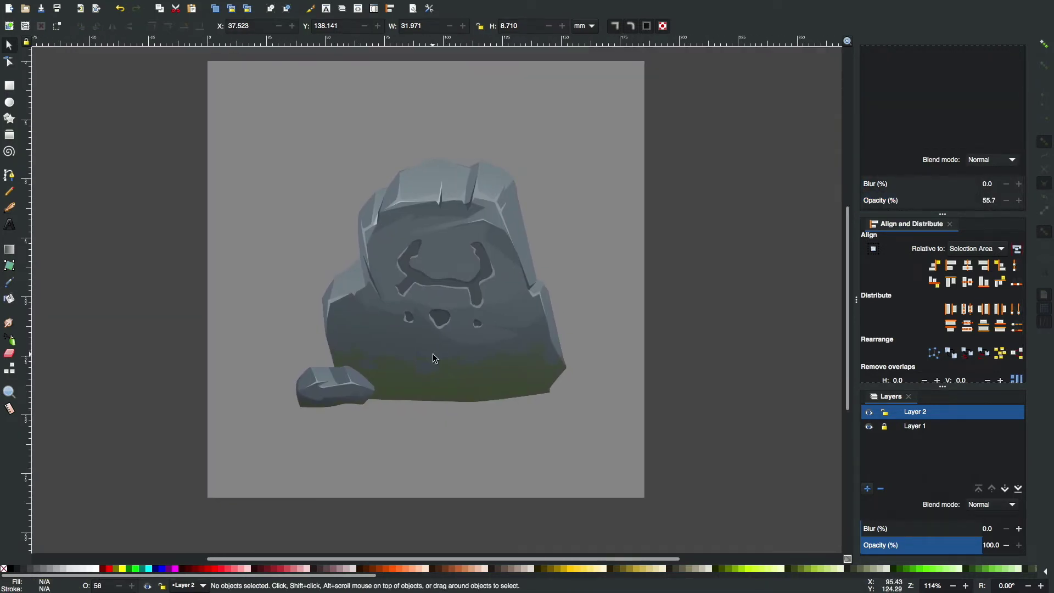
# Duplicate the small rock, shrink the copy to half size, mirror it, and set it beside the original.
pyautogui.scroll(1, 433, 356)
pyautogui.click(329, 428)
pyautogui.moveTo(339, 432); pyautogui.dragTo(309, 439)
pyautogui.scroll(-3, 583, 375)
pyautogui.hotkey('ctrl', 'd')
pyautogui.moveTo(365, 369); pyautogui.dragTo(551, 420)
pyautogui.moveTo(551, 348); pyautogui.dragTo(464, 366)
pyautogui.click(113, 27)
pyautogui.moveTo(436, 407); pyautogui.dragTo(201, 359)
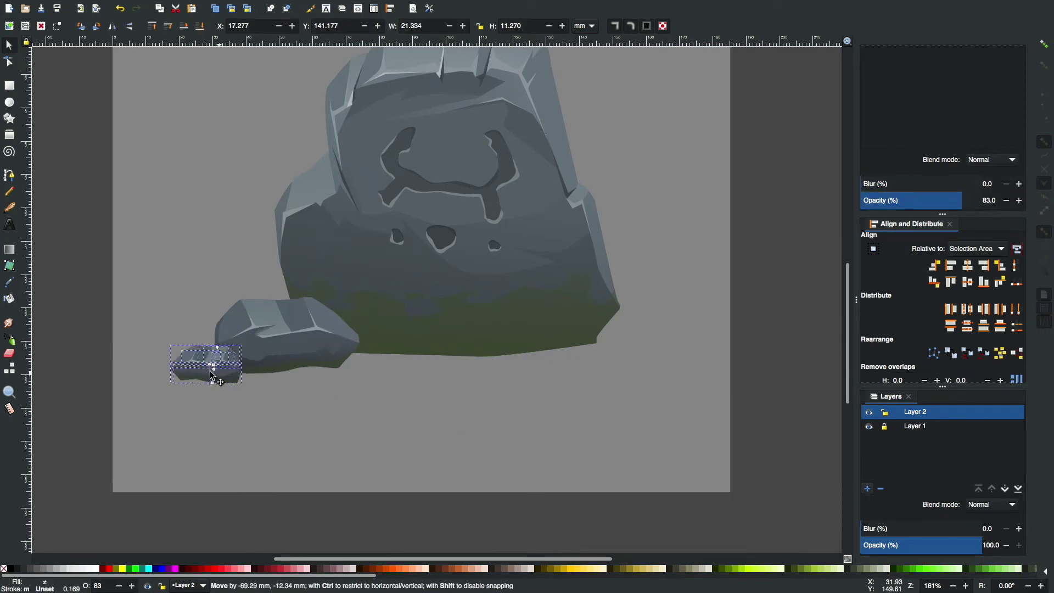
pyautogui.click(578, 386)
# Move the small pebble over to the big rock's right side.
pyautogui.press('-')
pyautogui.scroll(1, 534, 385)
pyautogui.scroll(2, 591, 337)
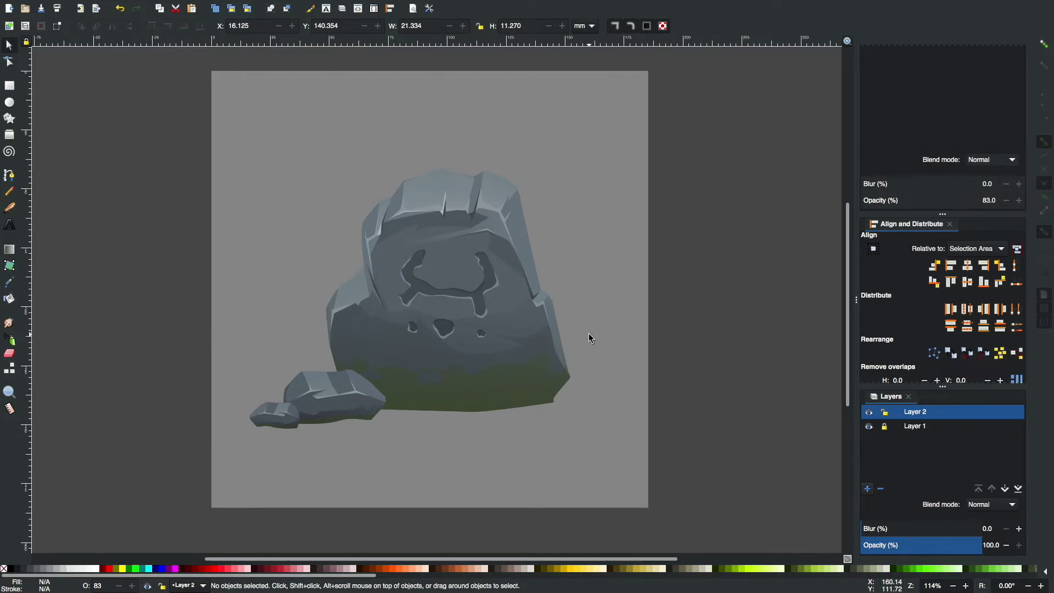
pyautogui.moveTo(318, 396); pyautogui.dragTo(572, 410)
pyautogui.press('+')
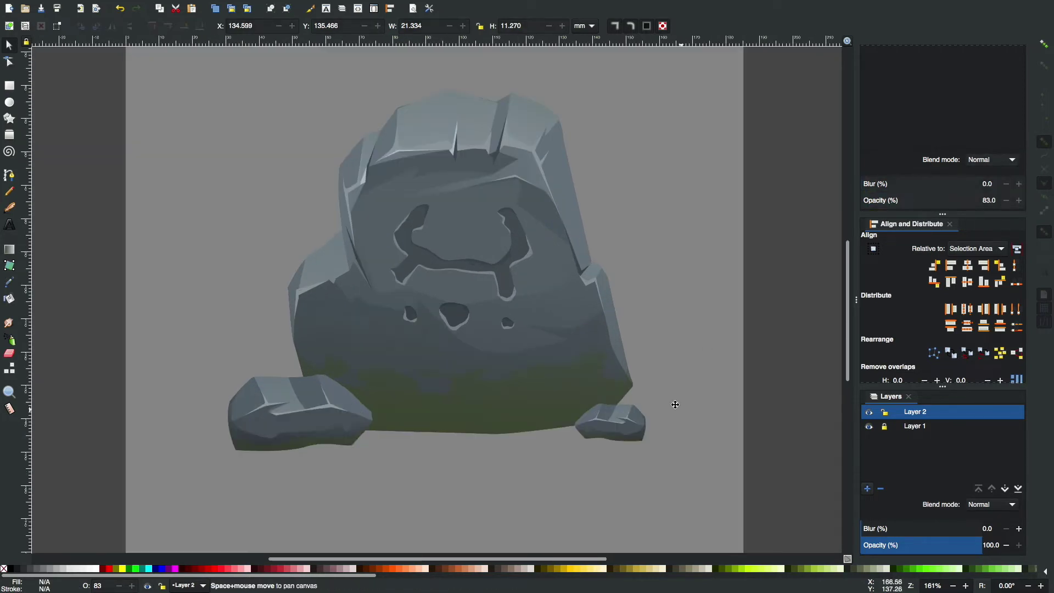
# Copy the left small rock, paste it at right, and send it behind the big rock.
pyautogui.moveTo(176, 455); pyautogui.dragTo(378, 332)
pyautogui.hotkey('ctrl', 'c')
pyautogui.hotkey('ctrl', 'v')
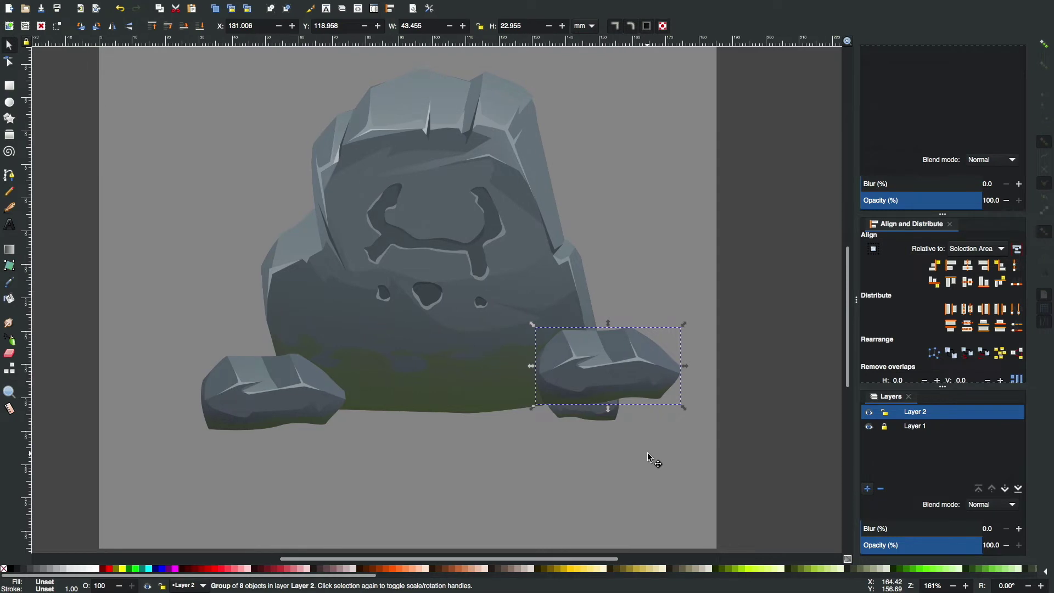
pyautogui.press('End')
pyautogui.moveTo(642, 390); pyautogui.dragTo(633, 388)
# Mirror the copied rock and stretch it into a tall boulder against the big rock's right.
pyautogui.press('-')
pyautogui.press('-')
pyautogui.press('+')
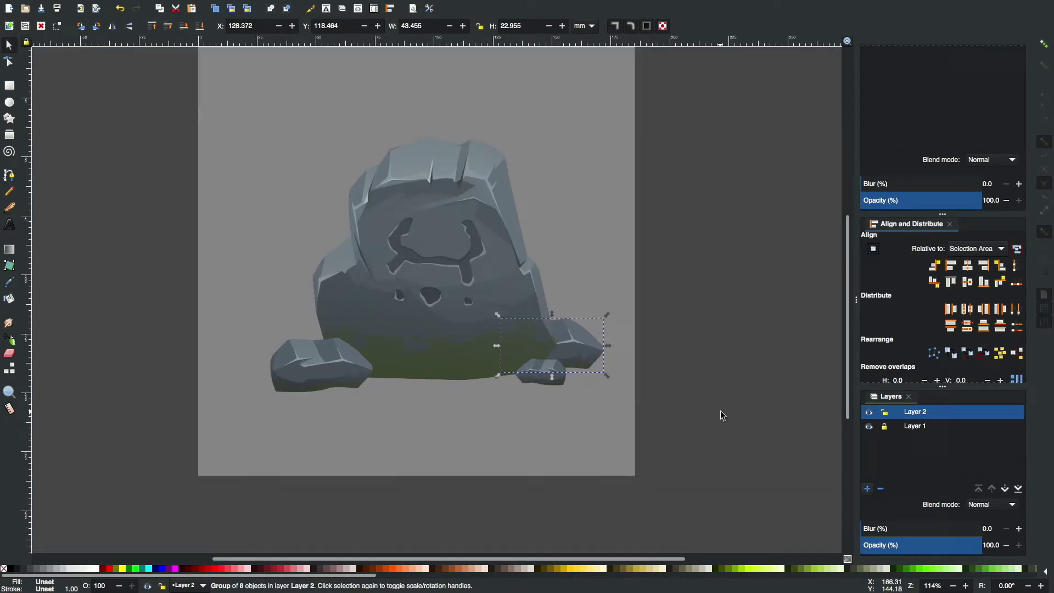
pyautogui.press('+')
pyautogui.click(113, 27)
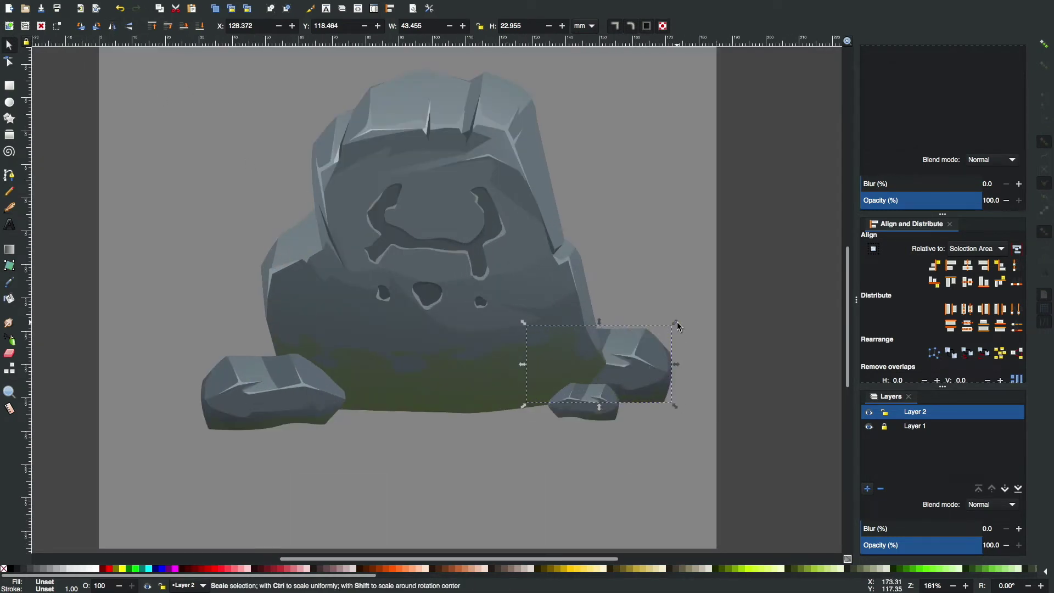
pyautogui.moveTo(599, 322); pyautogui.dragTo(602, 270)
pyautogui.moveTo(676, 269); pyautogui.dragTo(657, 277)
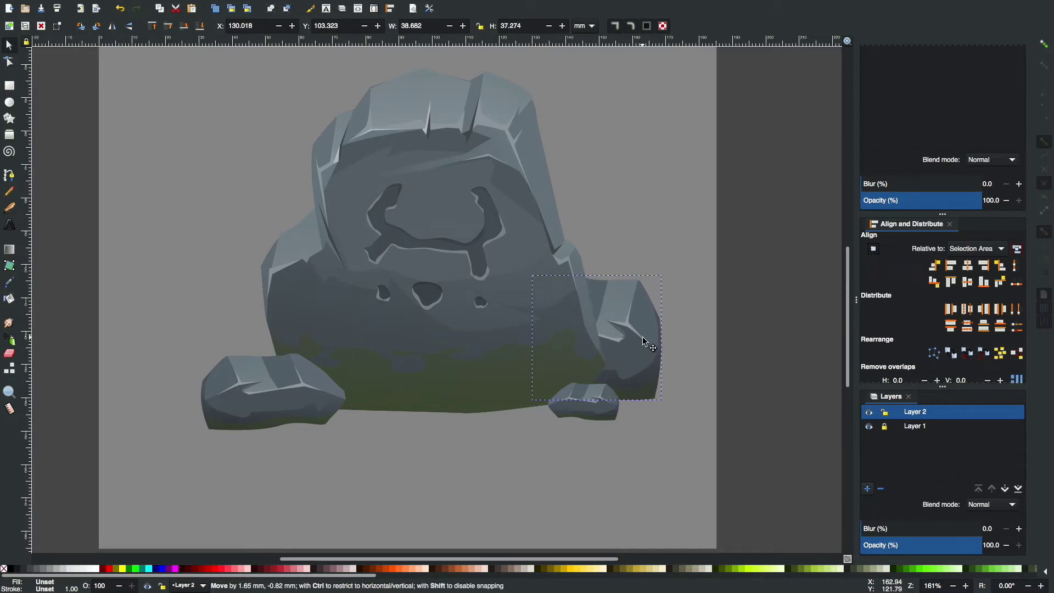
pyautogui.moveTo(639, 339); pyautogui.dragTo(652, 342)
pyautogui.click(747, 333)
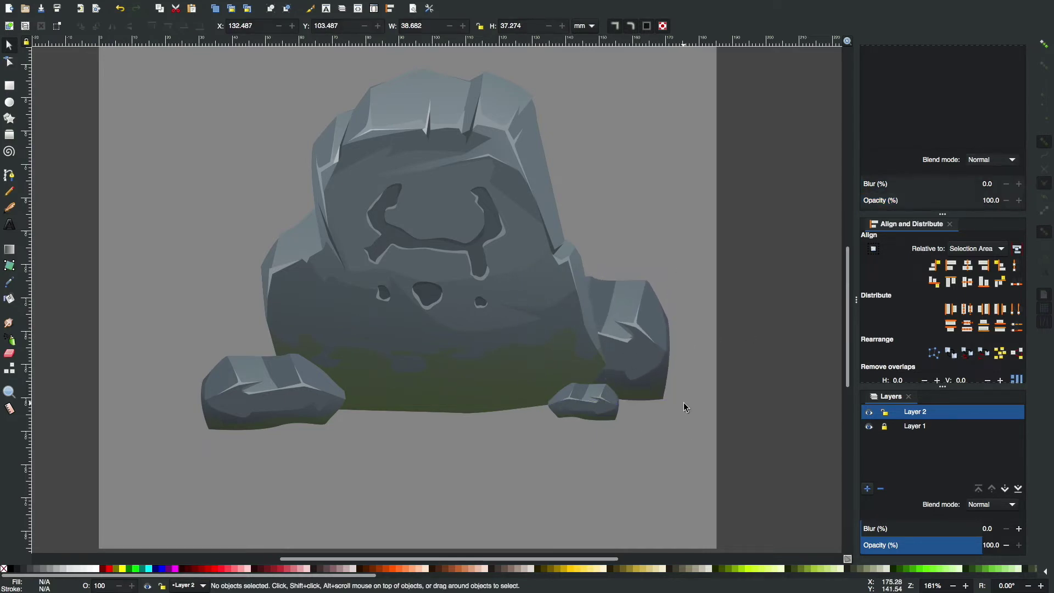
# Shrink the bottom-right pebble to about half size and shift it slightly left.
pyautogui.click(597, 412)
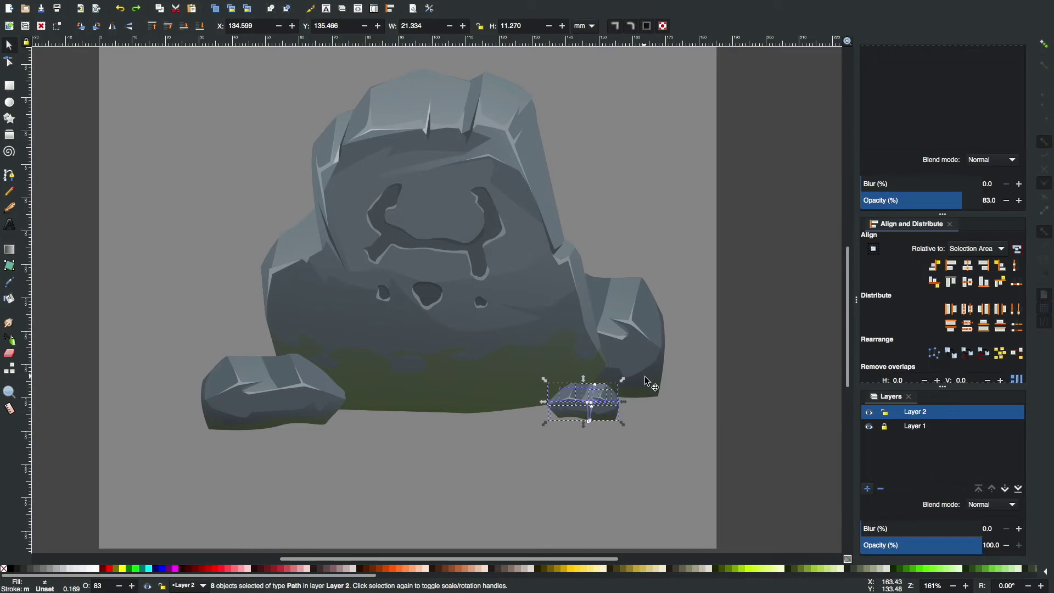
pyautogui.moveTo(626, 383); pyautogui.dragTo(528, 416)
pyautogui.click(561, 401)
pyautogui.press('Escape')
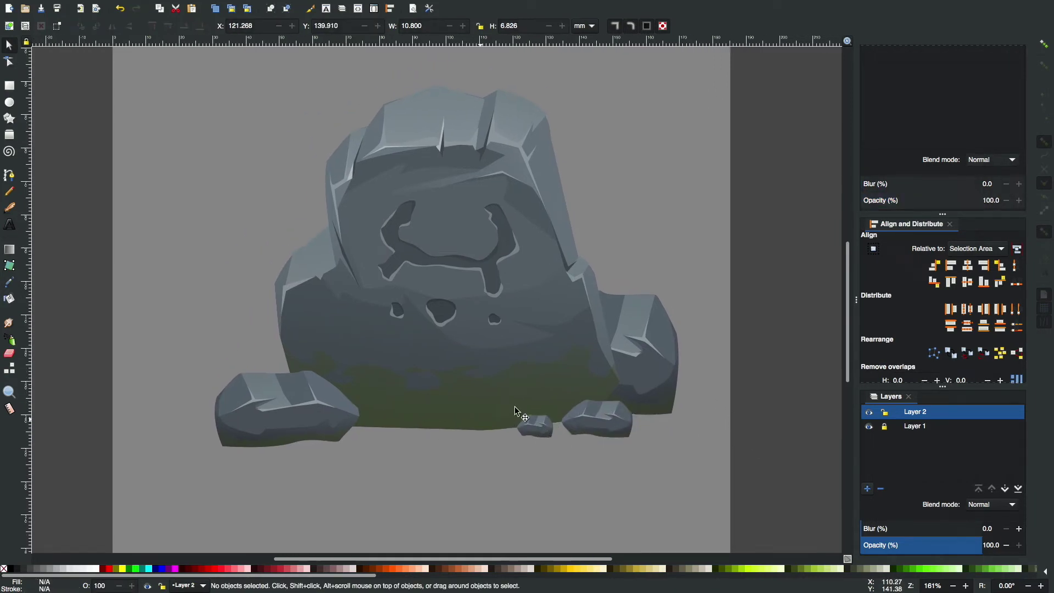
# Draw a left-to-right gradient shadow on the tall rock, then start a ground shape under the rocks.
pyautogui.press('b')
pyautogui.click(614, 295)
pyautogui.moveTo(651, 395); pyautogui.dragTo(667, 407)
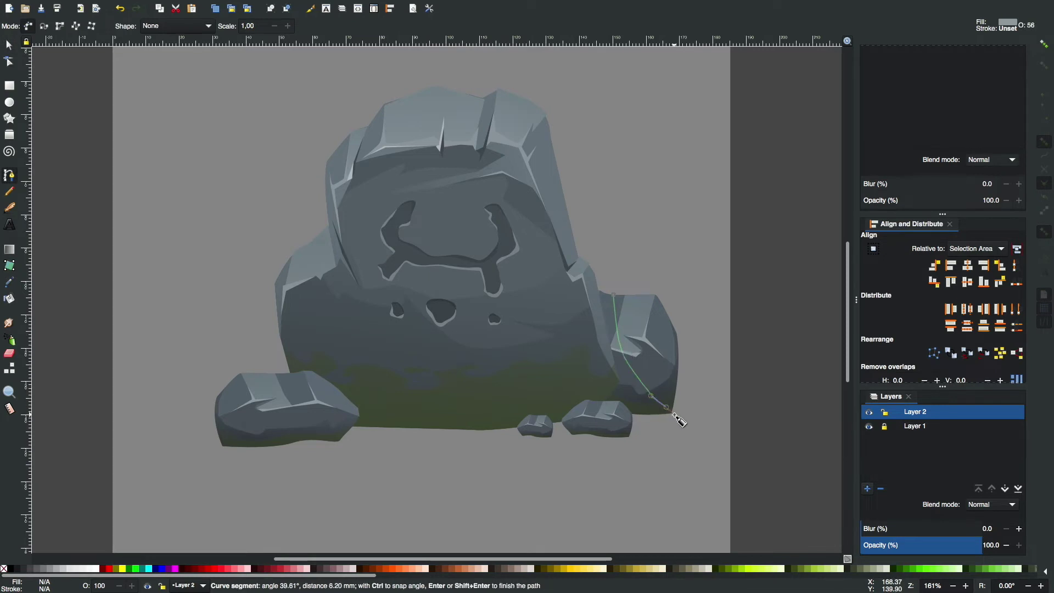
pyautogui.click(568, 415)
pyautogui.click(568, 282)
pyautogui.click(613, 294)
pyautogui.press('s')
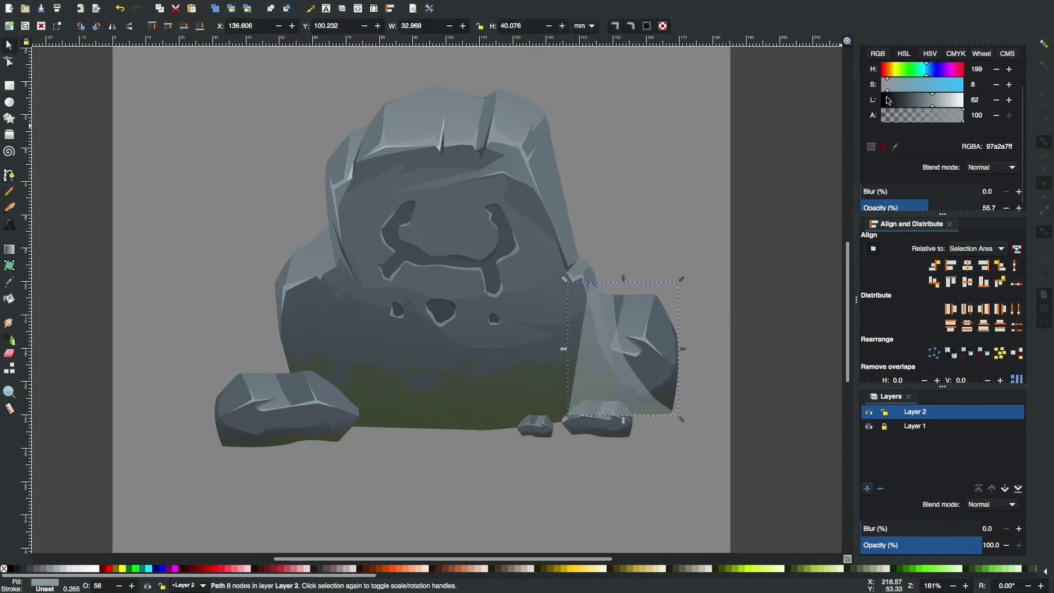
pyautogui.press('g')
pyautogui.moveTo(564, 347); pyautogui.dragTo(657, 346)
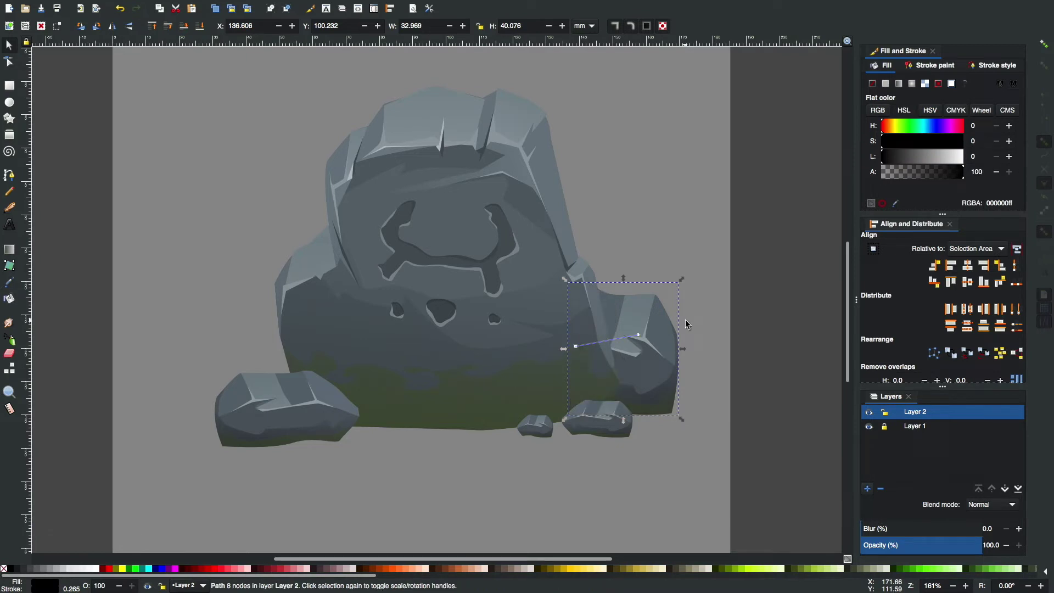
pyautogui.click(747, 303)
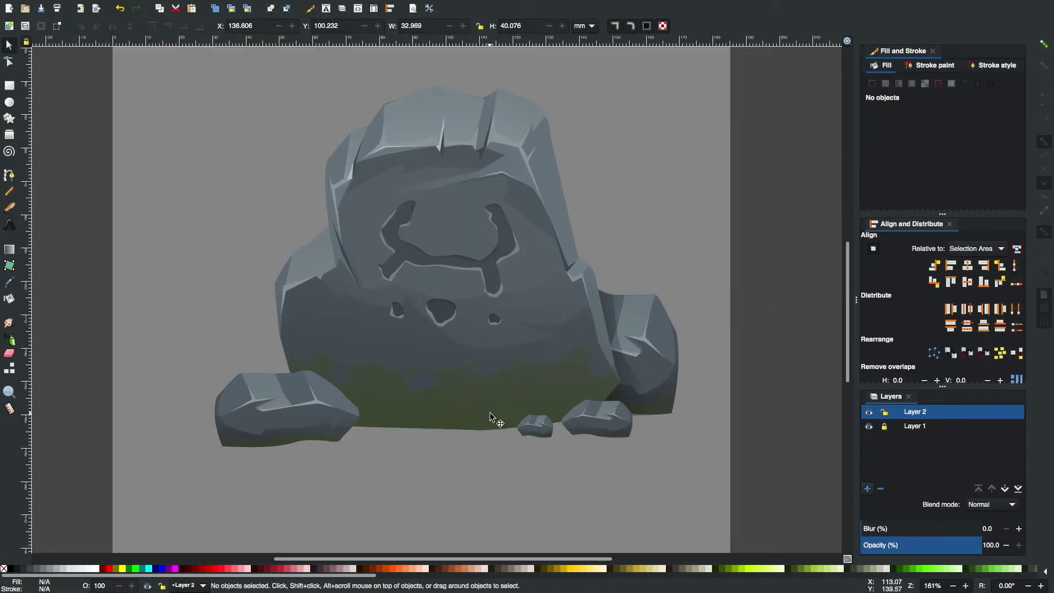
pyautogui.press('b')
pyautogui.click(365, 404)
# Finish outlining the ground shape along the bottom of the rocks.
pyautogui.click(295, 407)
pyautogui.moveTo(172, 441); pyautogui.dragTo(182, 446)
pyautogui.moveTo(527, 456); pyautogui.dragTo(604, 453)
pyautogui.moveTo(720, 420); pyautogui.dragTo(717, 409)
pyautogui.moveTo(364, 405); pyautogui.dragTo(694, 393)
pyautogui.scroll(-3, 934, 137)
# Make the ground shape fully opaque, lower it behind the small rocks, and fill it dark green (586f3e).
pyautogui.click(980, 200)
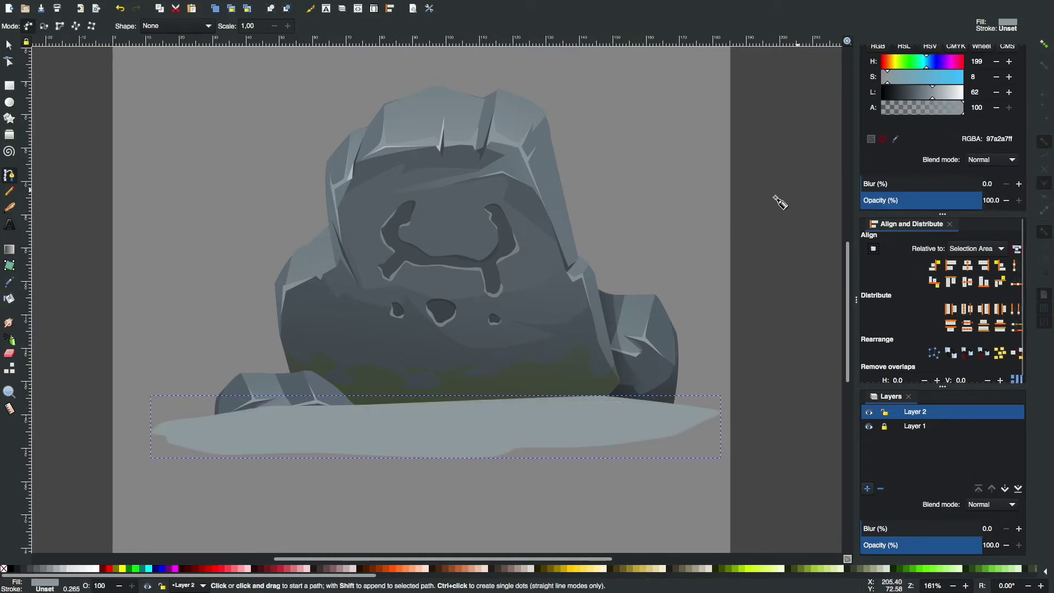
pyautogui.press('pagedown')
pyautogui.click(902, 61)
pyautogui.click(906, 77)
pyautogui.moveTo(934, 92); pyautogui.dragTo(911, 99)
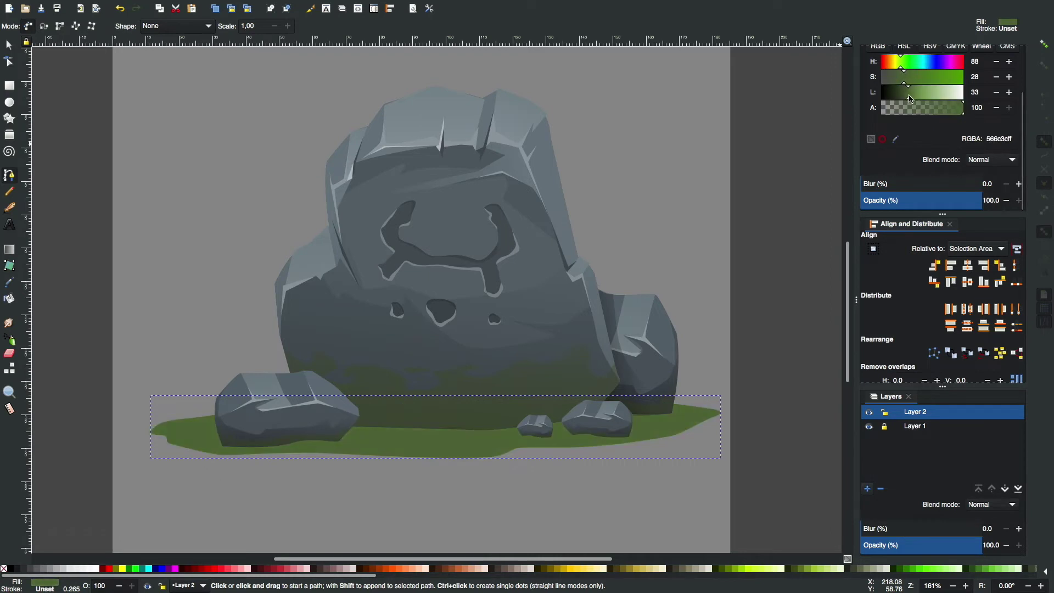
pyautogui.press('s')
pyautogui.scroll(-2, 457, 477)
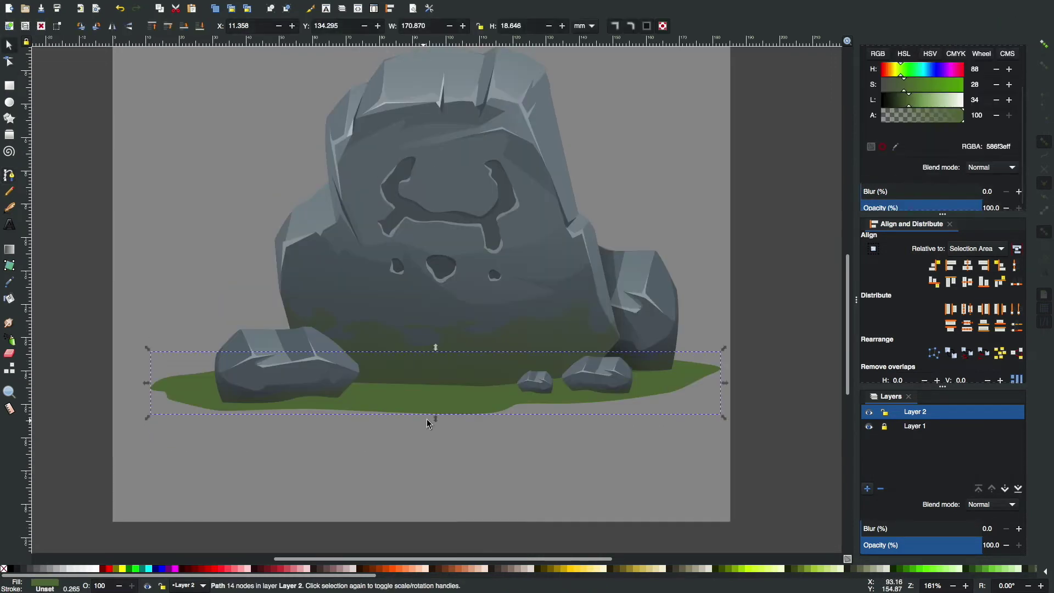
pyautogui.press('Escape')
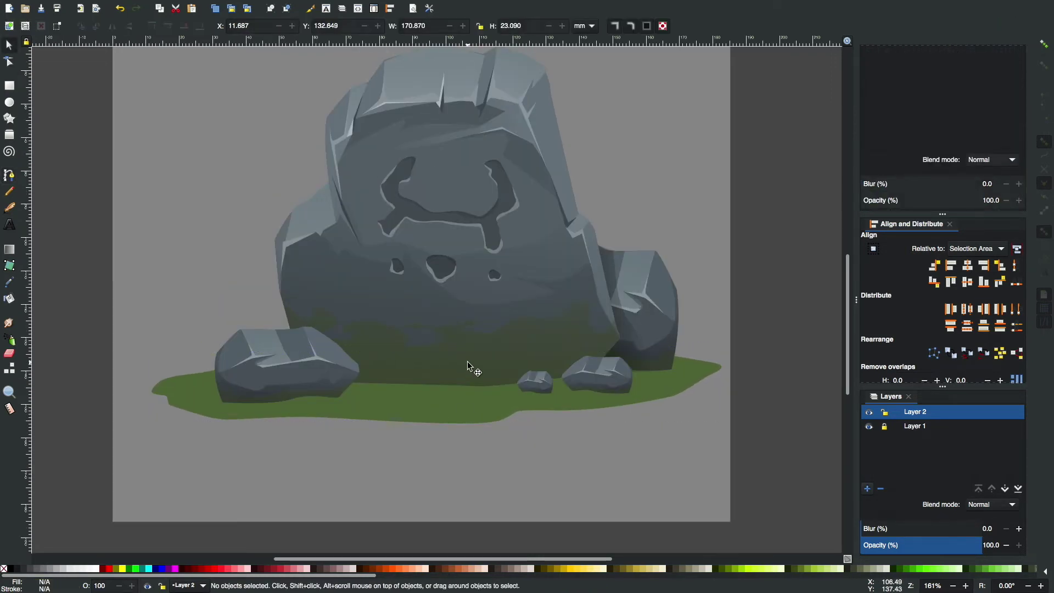
# Draw a lighter green (647e46) grass layer along the ground and lower it behind all rocks.
pyautogui.press('b')
pyautogui.click(226, 373)
pyautogui.moveTo(207, 377); pyautogui.dragTo(200, 400)
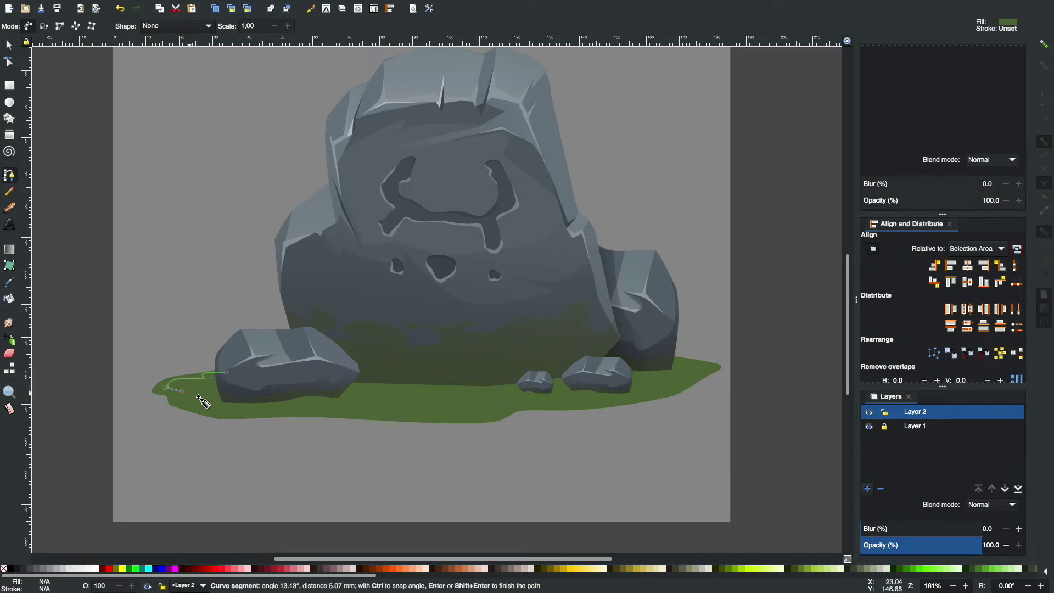
pyautogui.moveTo(287, 411); pyautogui.dragTo(351, 417)
pyautogui.moveTo(624, 400); pyautogui.dragTo(652, 397)
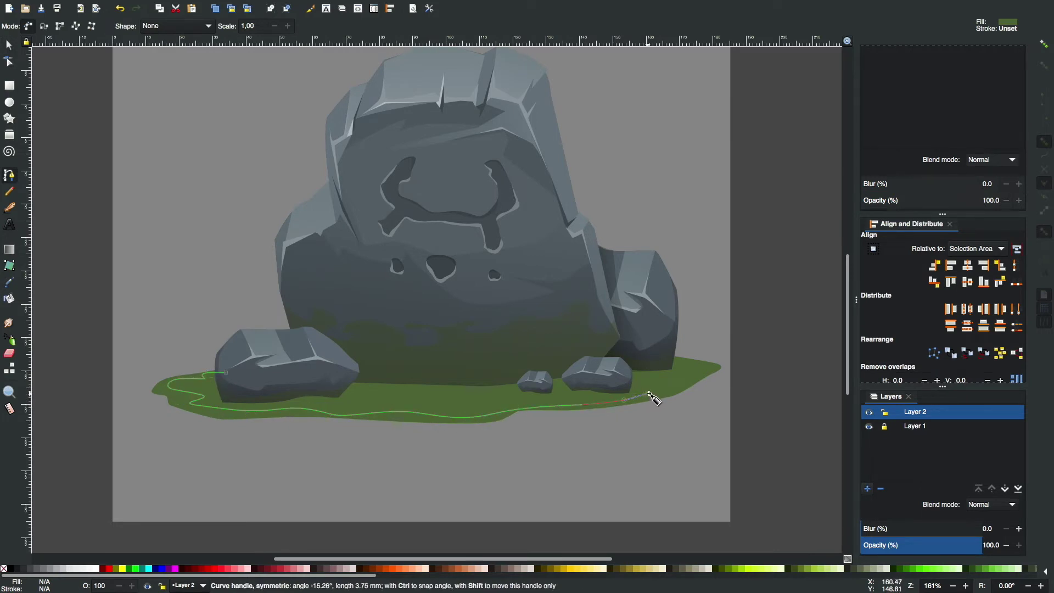
pyautogui.click(226, 372)
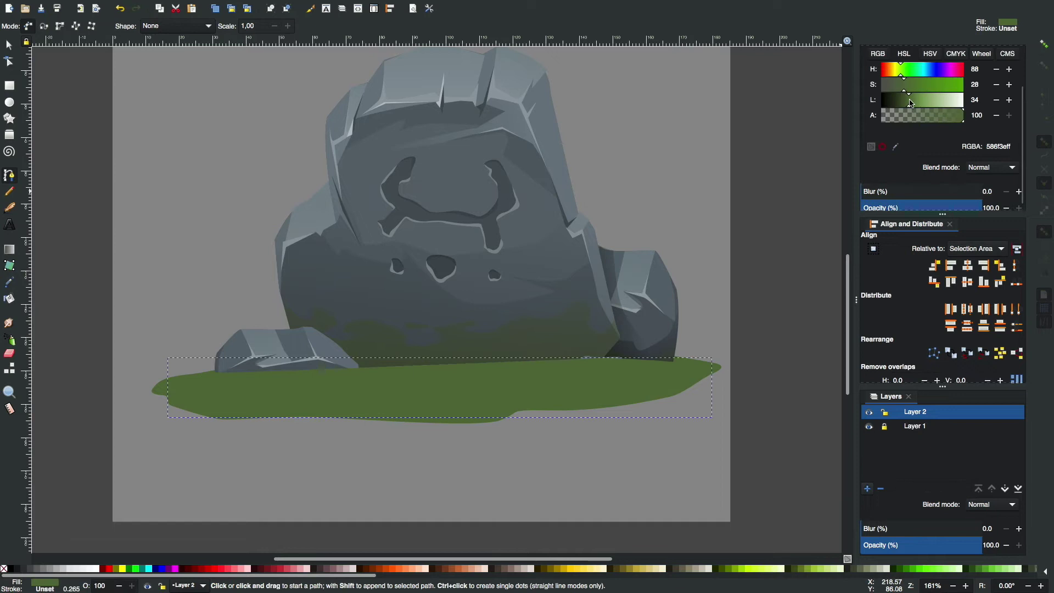
pyautogui.click(915, 104)
pyautogui.press('s')
pyautogui.press('End')
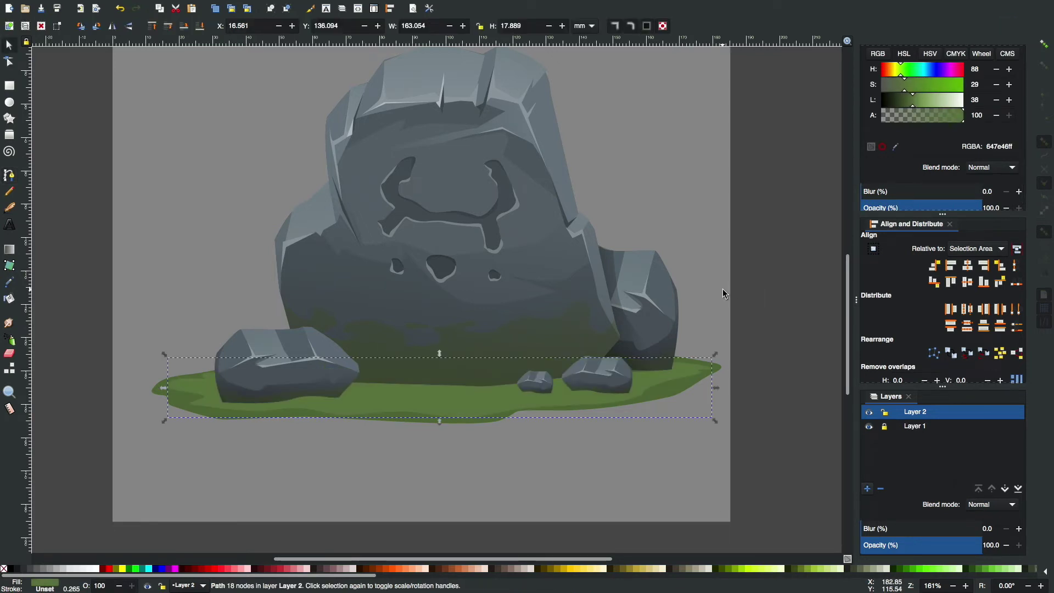
# Zoom out and box-select all the rock and grass objects.
pyautogui.click(752, 288)
pyautogui.scroll(4, 752, 289)
pyautogui.press('-')
pyautogui.press('-')
pyautogui.moveTo(635, 166); pyautogui.dragTo(244, 412)
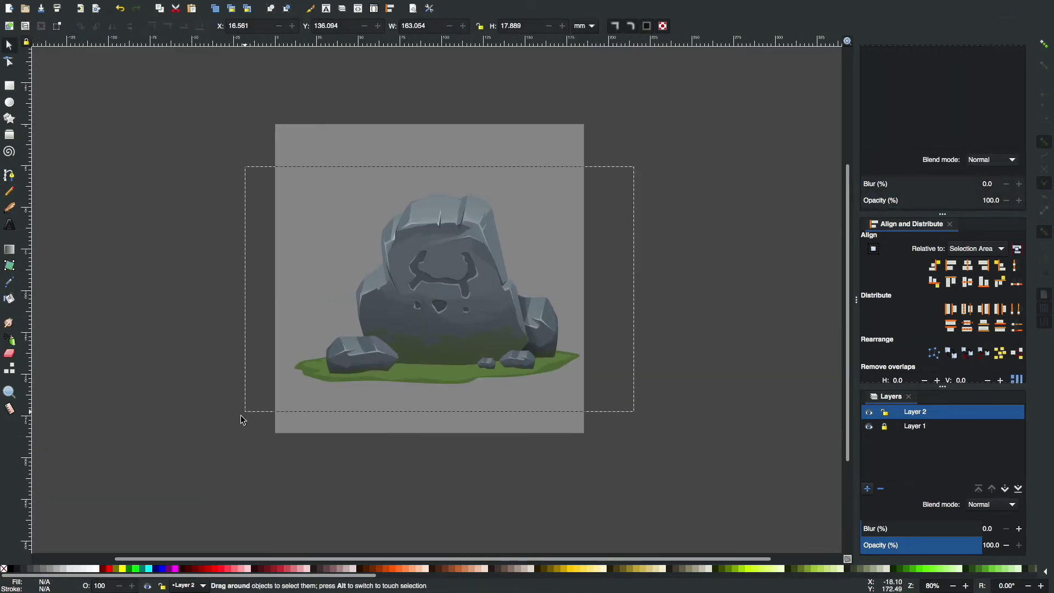
# Nudge the artwork slightly and draw the first grass tuft beside the left rock.
pyautogui.moveTo(460, 333); pyautogui.dragTo(453, 329)
pyautogui.click(664, 310)
pyautogui.press('+')
pyautogui.press('+')
pyautogui.press('+')
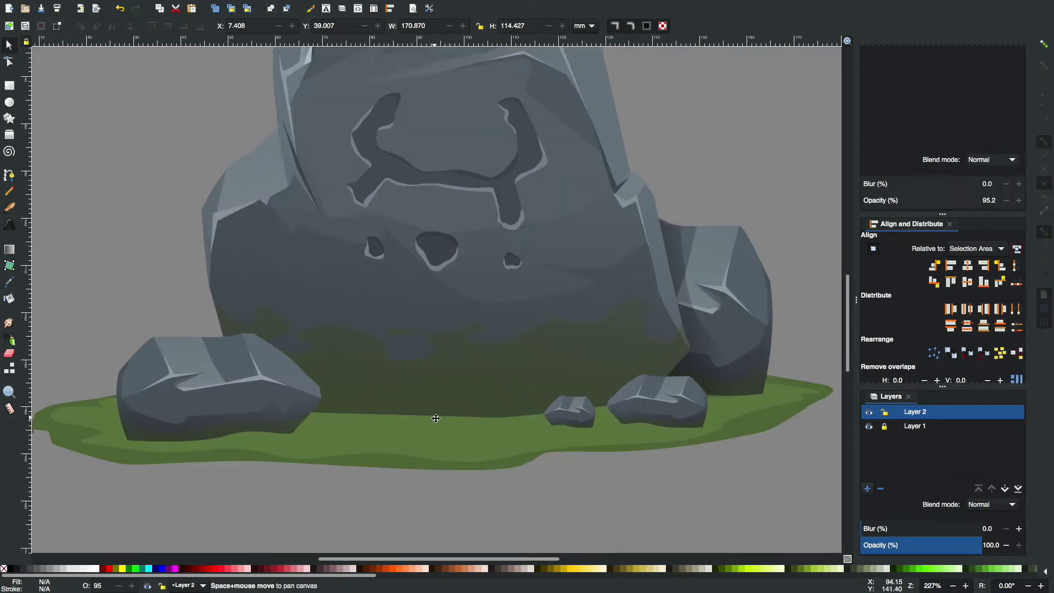
pyautogui.press('b')
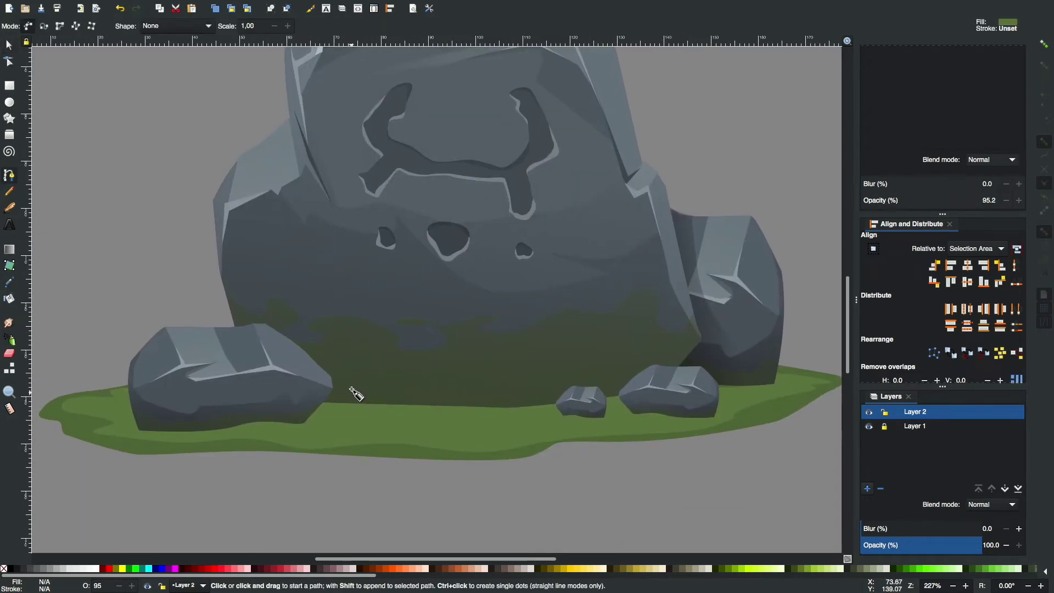
pyautogui.click(320, 394)
pyautogui.moveTo(341, 345); pyautogui.dragTo(344, 333)
pyautogui.click(350, 396)
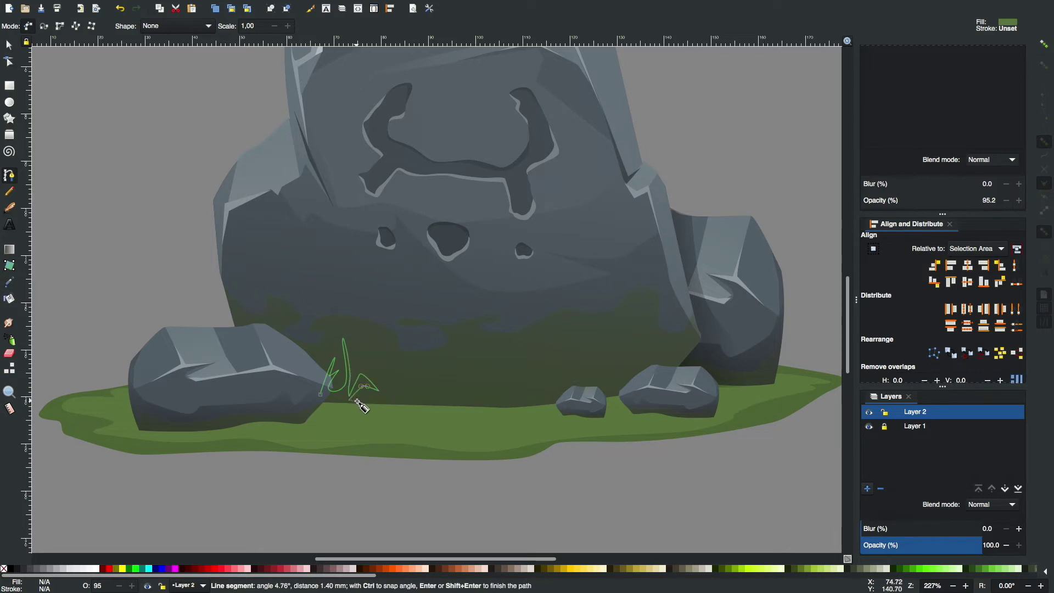
pyautogui.click(322, 395)
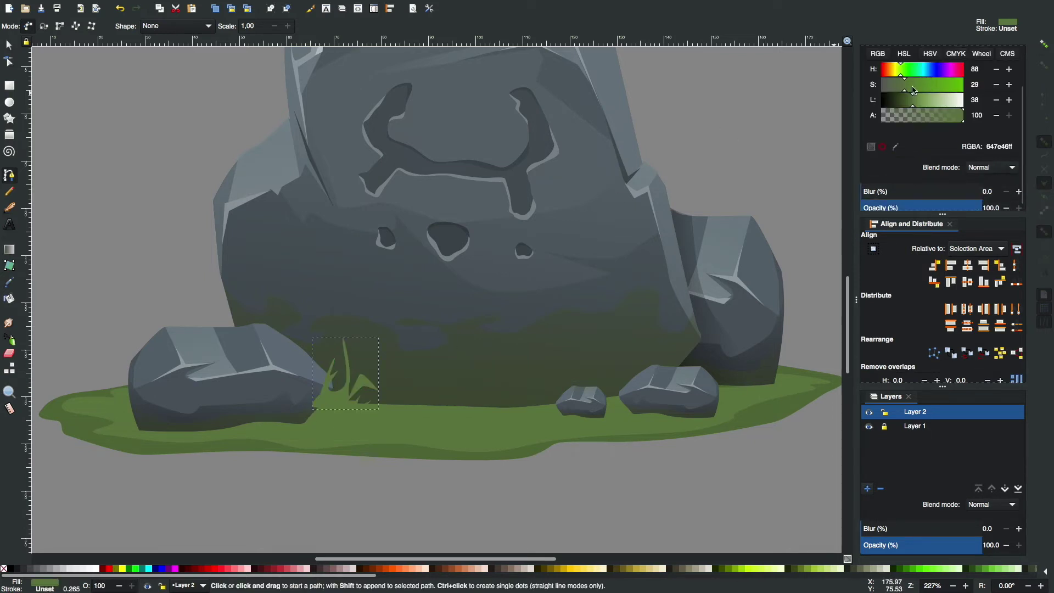
# Fill the first grass tuft dark green (495327).
pyautogui.press('s')
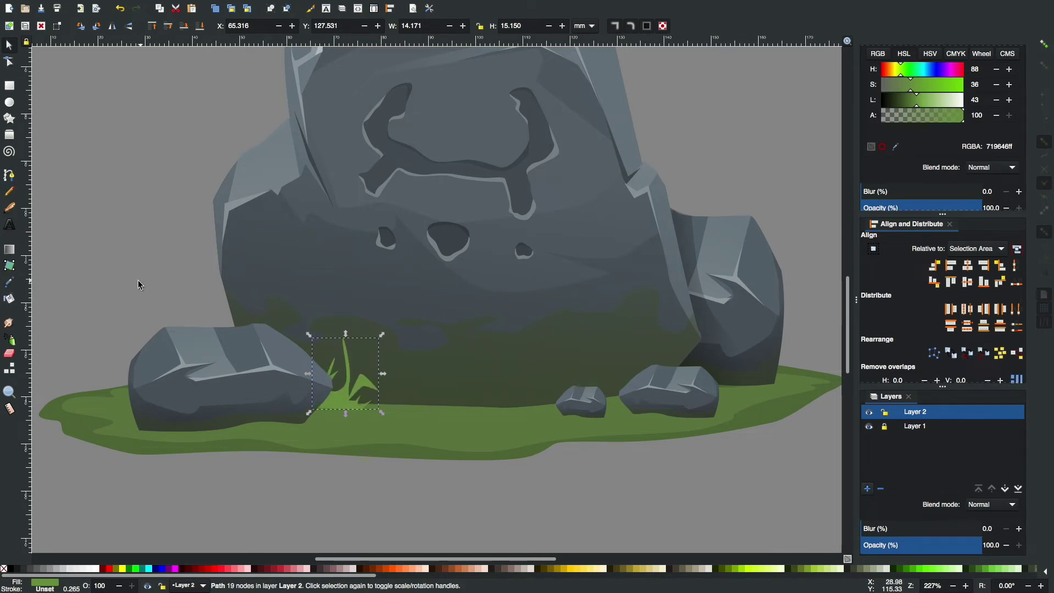
pyautogui.click(231, 374)
pyautogui.click(341, 478)
pyautogui.press('5')
pyautogui.press('`')
pyautogui.hotkey('shift', 'Tab')
pyautogui.moveTo(917, 102); pyautogui.dragTo(897, 105)
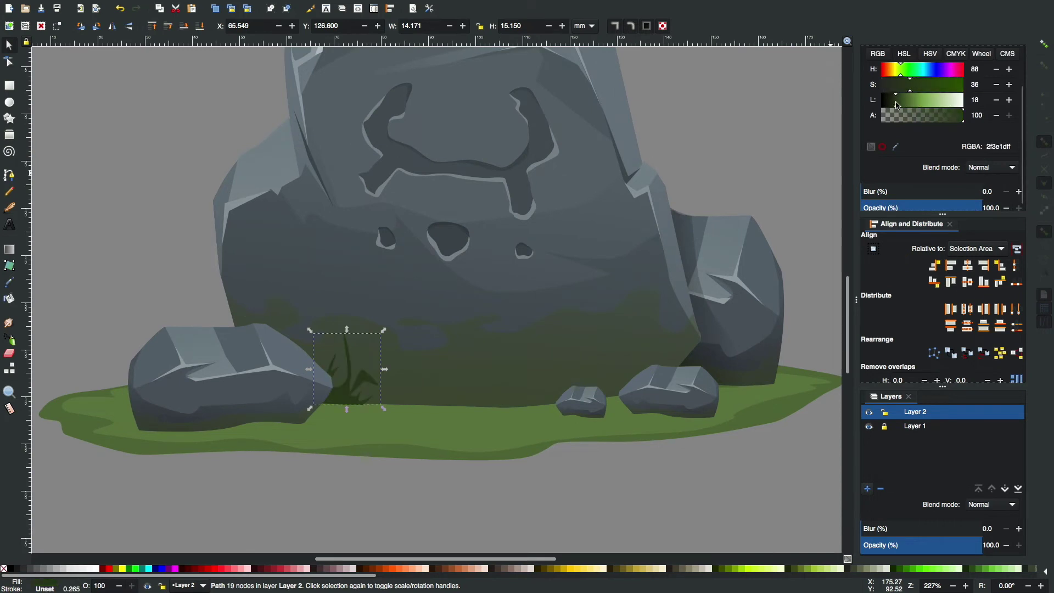
pyautogui.click(449, 505)
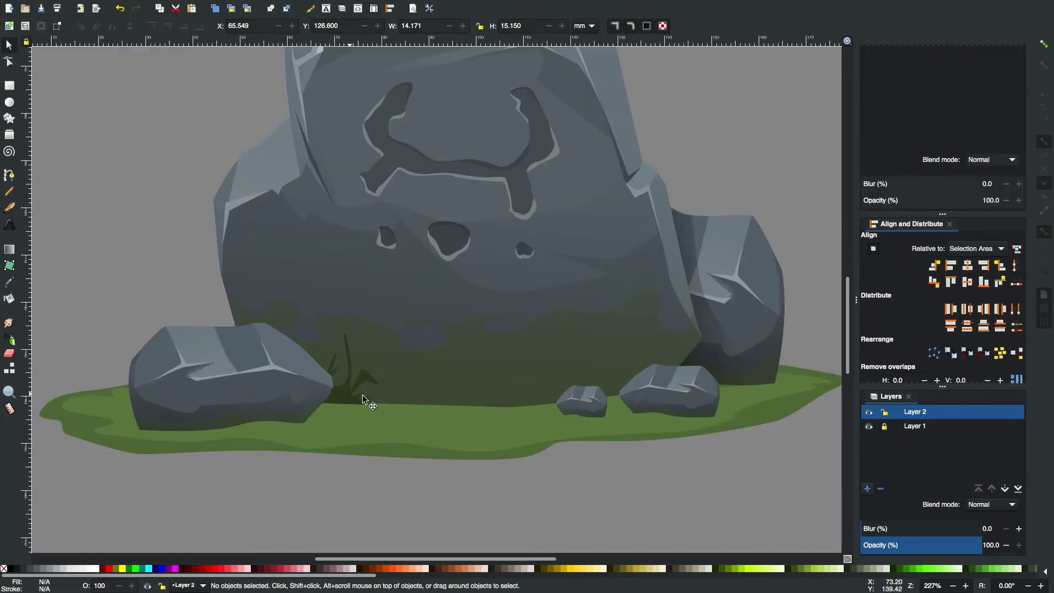
# Draw a second curved grass tuft above the left rock and fill it dark green.
pyautogui.press('b')
pyautogui.click(247, 339)
pyautogui.moveTo(227, 300); pyautogui.dragTo(197, 269)
pyautogui.moveTo(222, 311); pyautogui.dragTo(205, 303)
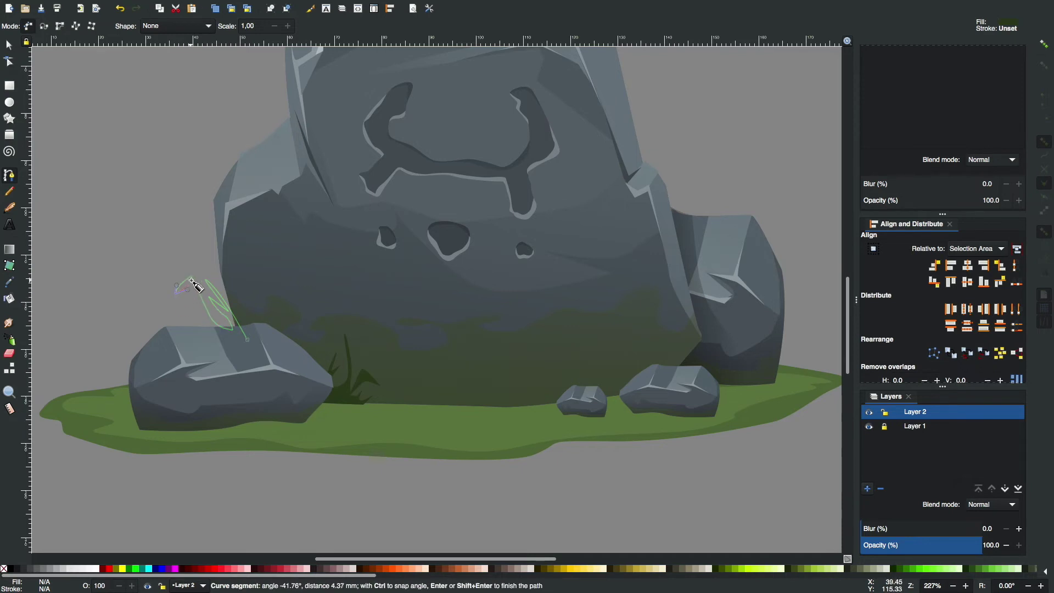
pyautogui.moveTo(210, 323); pyautogui.dragTo(201, 301)
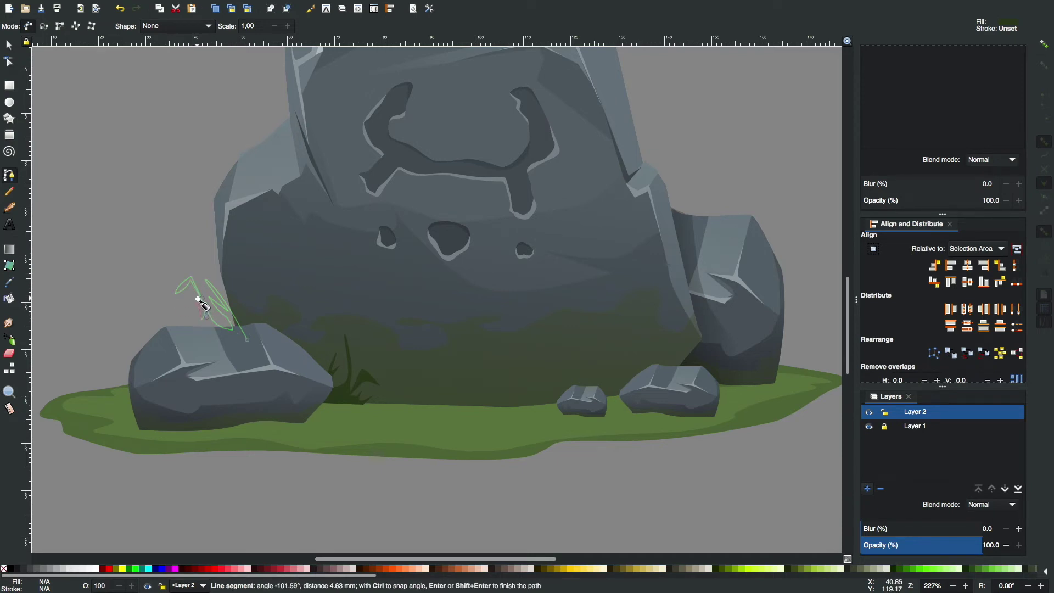
pyautogui.click(247, 339)
# Nudge the second tuft up-left, lower it behind the left rock and adjust its green.
pyautogui.press('s')
pyautogui.press('Up')
pyautogui.press('Up')
pyautogui.press('Up')
pyautogui.press('Left')
pyautogui.press('pagedown')
pyautogui.click(901, 107)
pyautogui.press('Escape')
pyautogui.press('5')
pyautogui.press('`')
# Draw a third grass tuft at the left end of the grass.
pyautogui.press('b')
pyautogui.moveTo(161, 382); pyautogui.dragTo(232, 383)
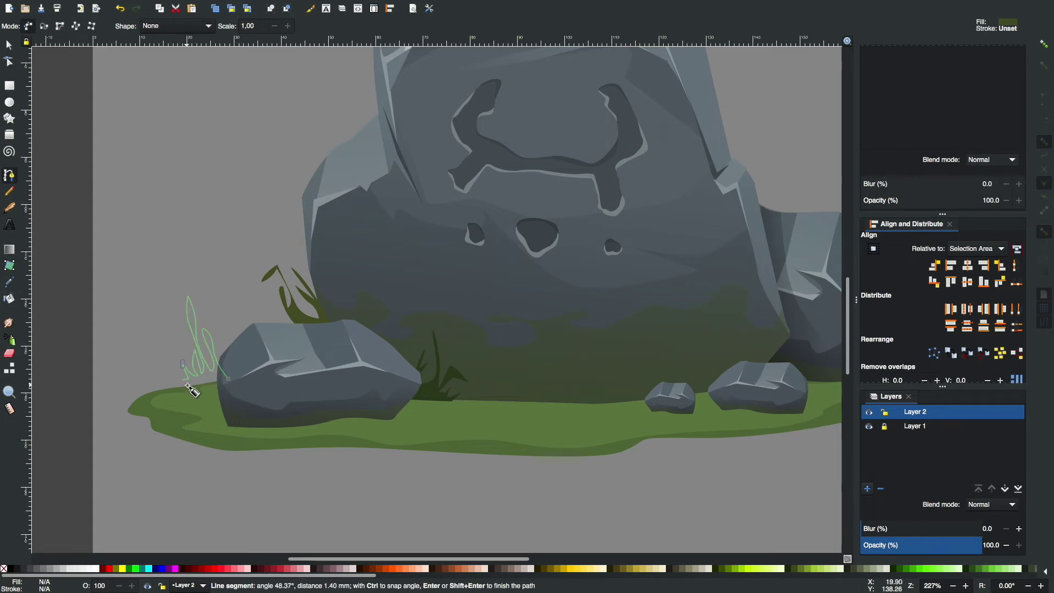
pyautogui.press('Return')
pyautogui.press('s')
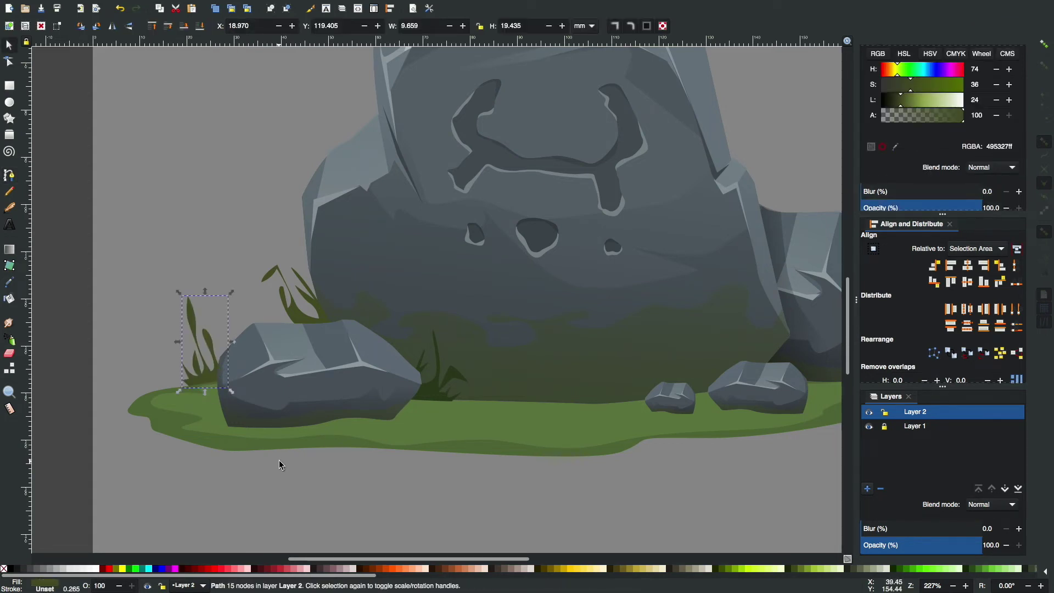
pyautogui.press('Escape')
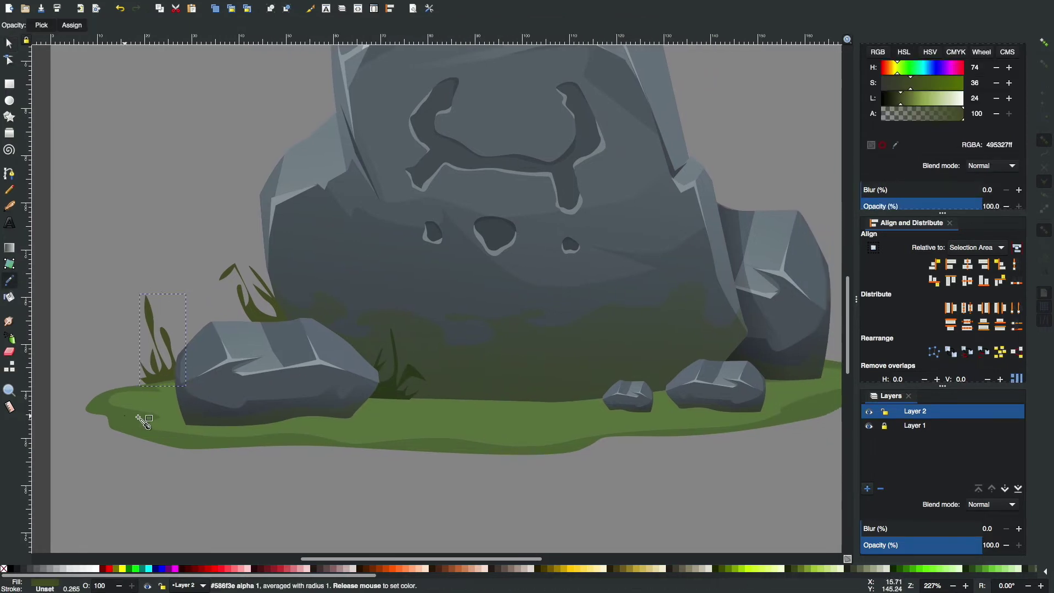
pyautogui.press('+')
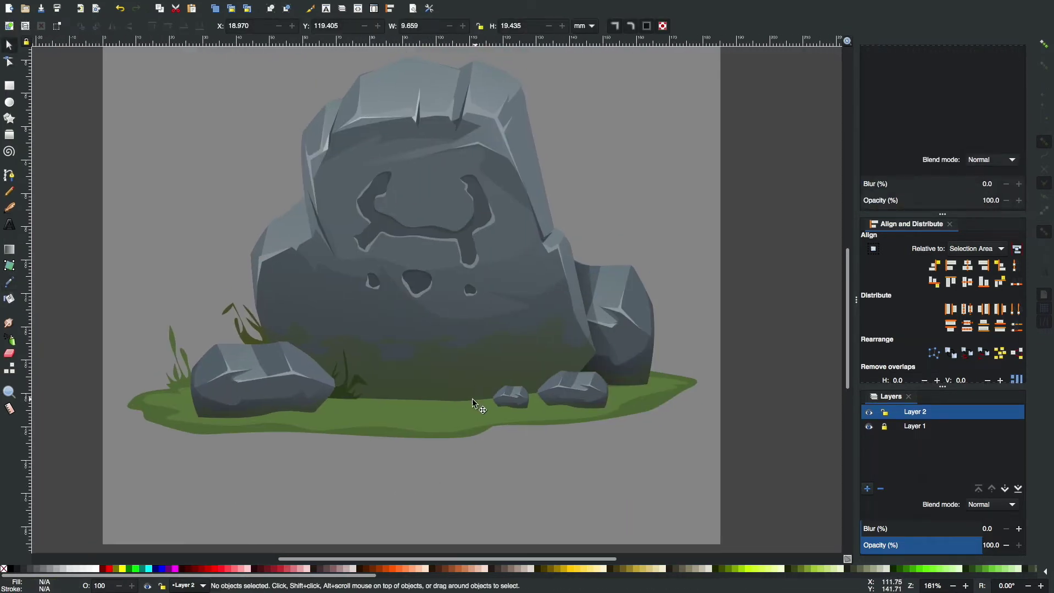
# Begin outlining a shadow shape under the main rock.
pyautogui.press('b')
pyautogui.click(255, 345)
pyautogui.moveTo(305, 339); pyautogui.dragTo(312, 341)
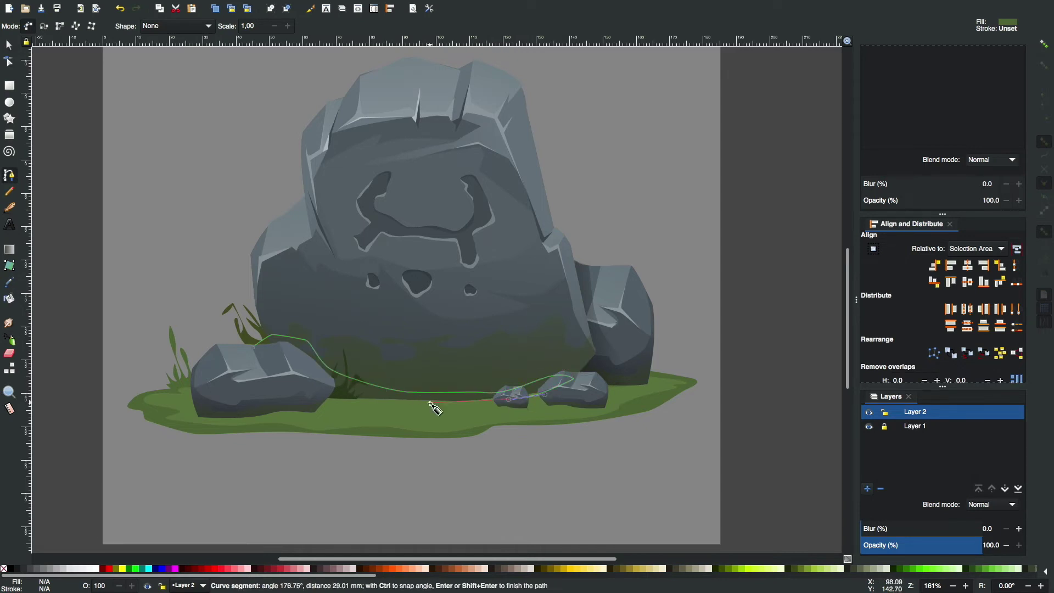
# Finish the shadow path and give it a fading, lower-opacity linear gradient fill.
pyautogui.doubleClick(324, 403)
pyautogui.press('s')
pyautogui.hotkey('ctrl', 'shift', 'f')
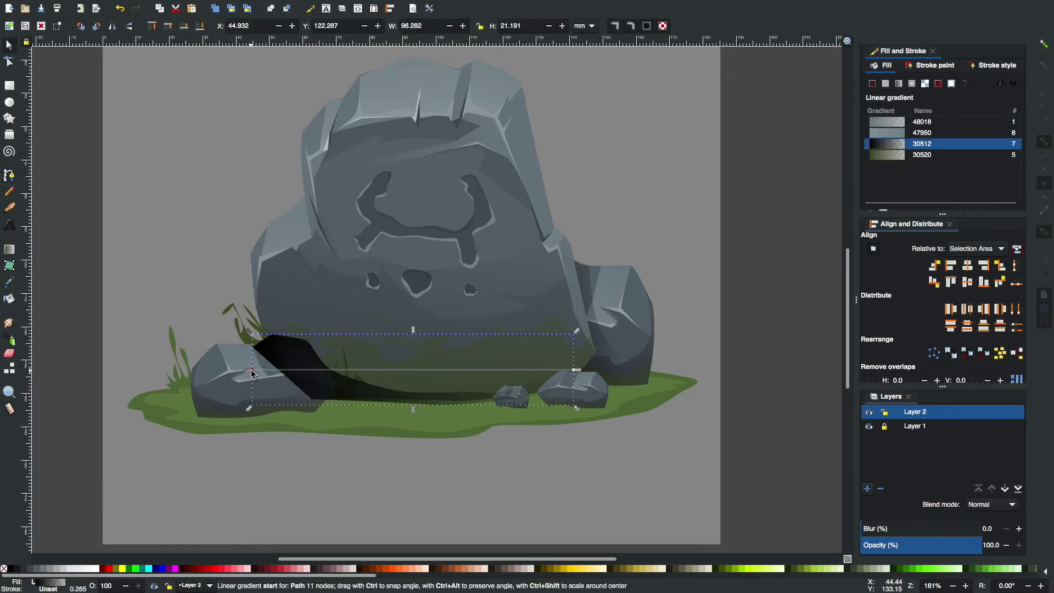
pyautogui.click(898, 83)
pyautogui.scroll(-5, 942, 137)
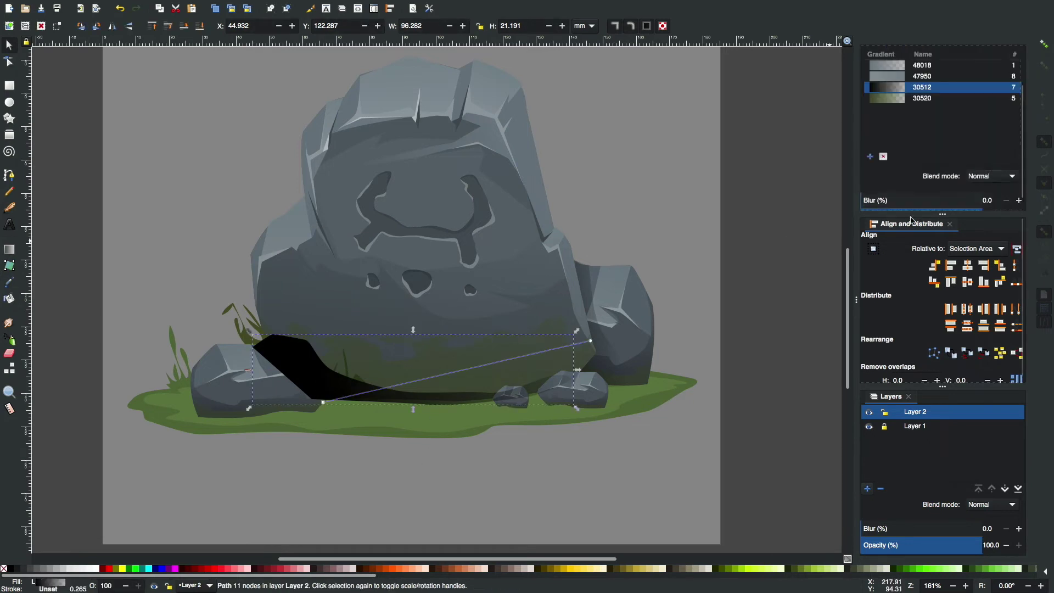
pyautogui.moveTo(980, 200); pyautogui.dragTo(933, 205)
pyautogui.moveTo(484, 345); pyautogui.dragTo(355, 331)
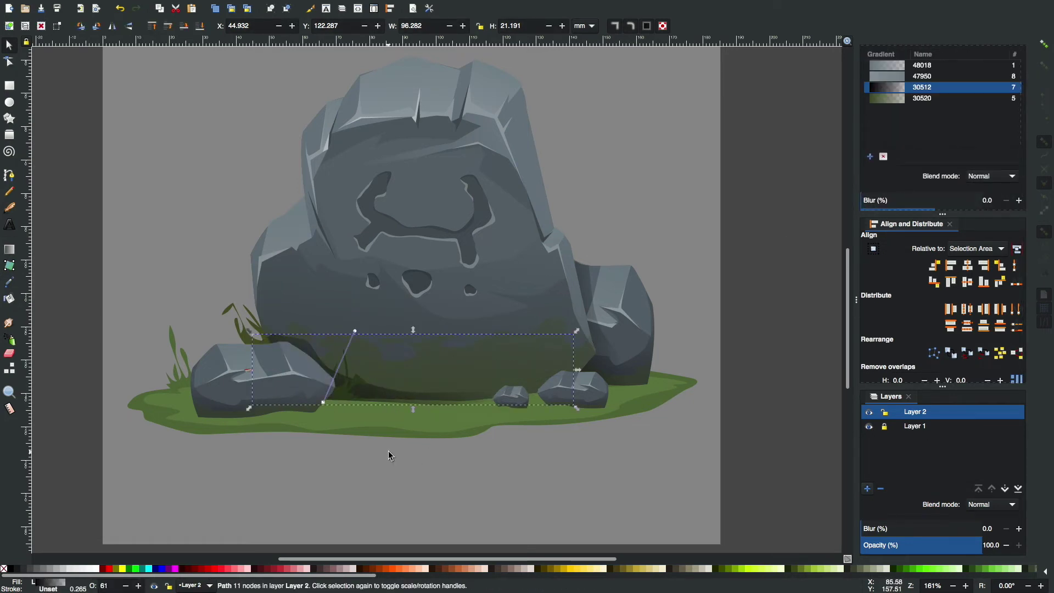
# Refine where the shadow's fade ends and move a grass tuft below the ground patch.
pyautogui.click(354, 394)
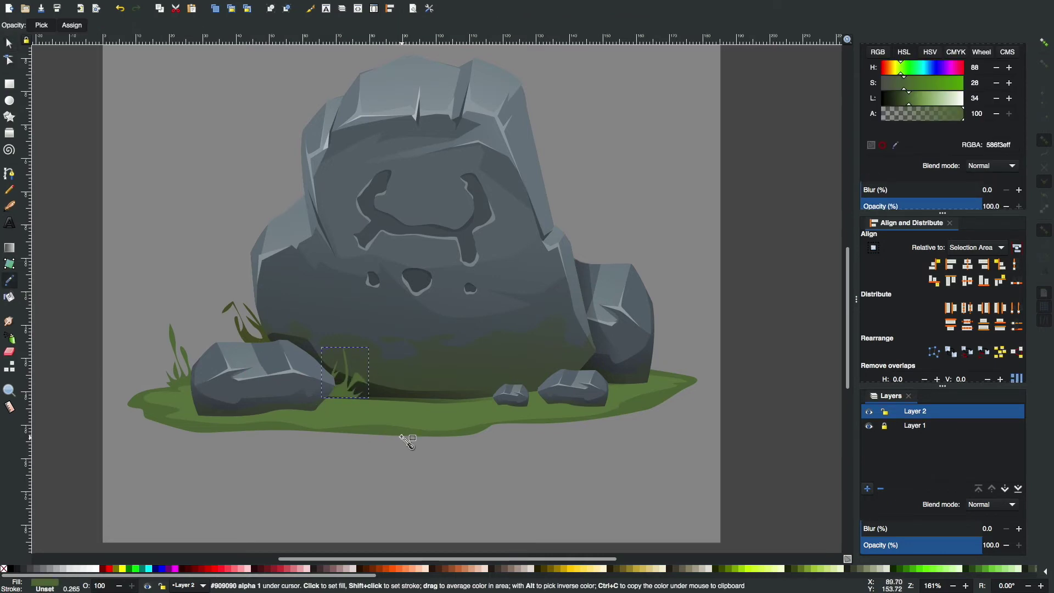
pyautogui.click(452, 460)
pyautogui.click(341, 395)
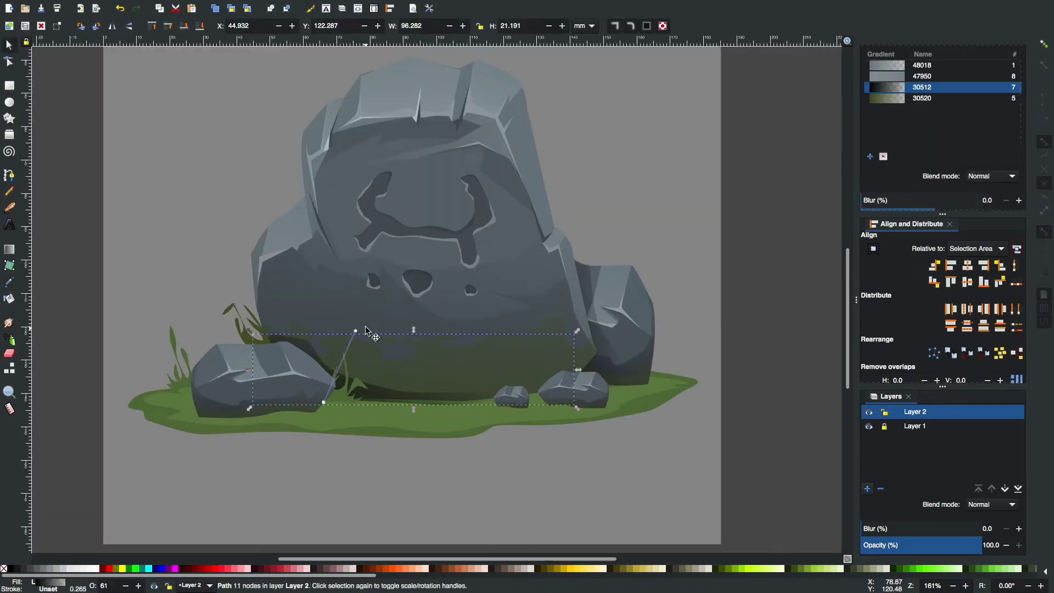
pyautogui.moveTo(355, 330); pyautogui.dragTo(341, 333)
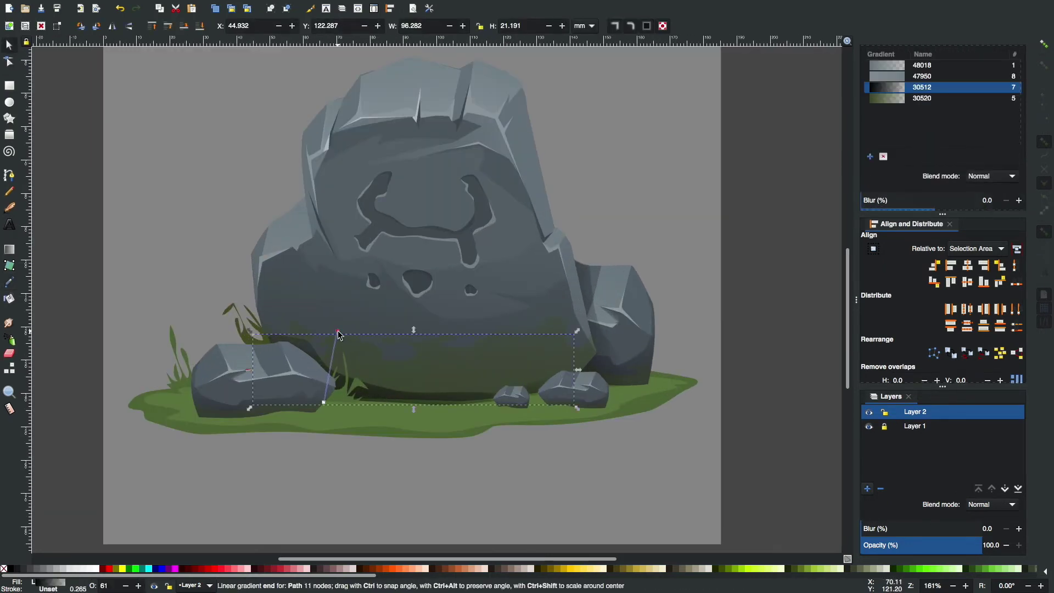
pyautogui.moveTo(174, 394); pyautogui.dragTo(422, 511)
# Shrink a grass tuft, combine two grass pieces and place the clump beside the right rock.
pyautogui.moveTo(441, 448); pyautogui.dragTo(450, 466)
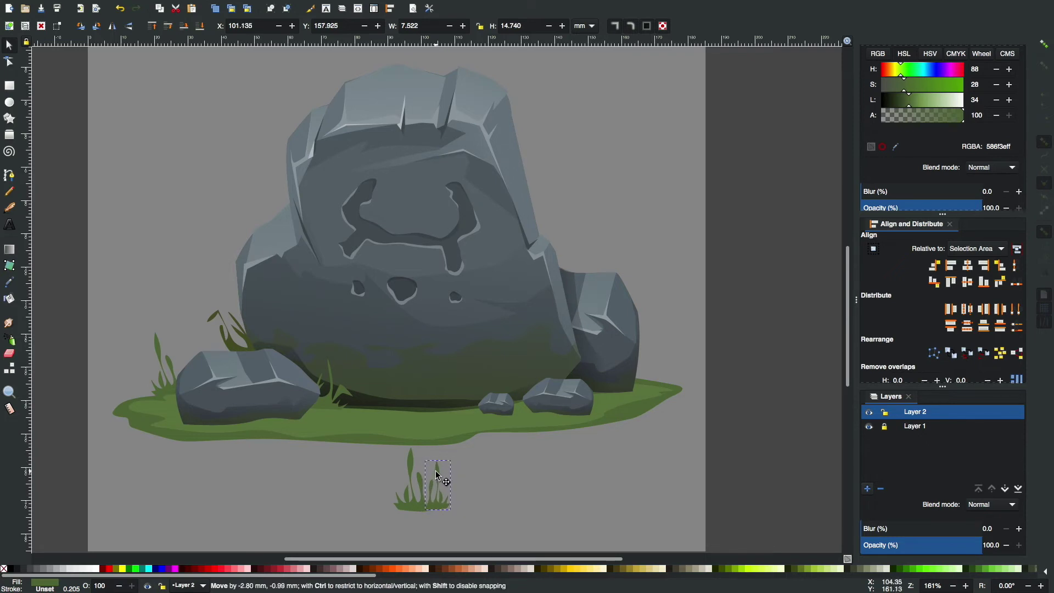
pyautogui.moveTo(382, 437); pyautogui.dragTo(483, 528)
pyautogui.hotkey('ctrl', 'k')
pyautogui.moveTo(449, 483)
pyautogui.mouseDown()
pyautogui.moveTo(680, 356)
pyautogui.moveTo(654, 382)
pyautogui.mouseUp()
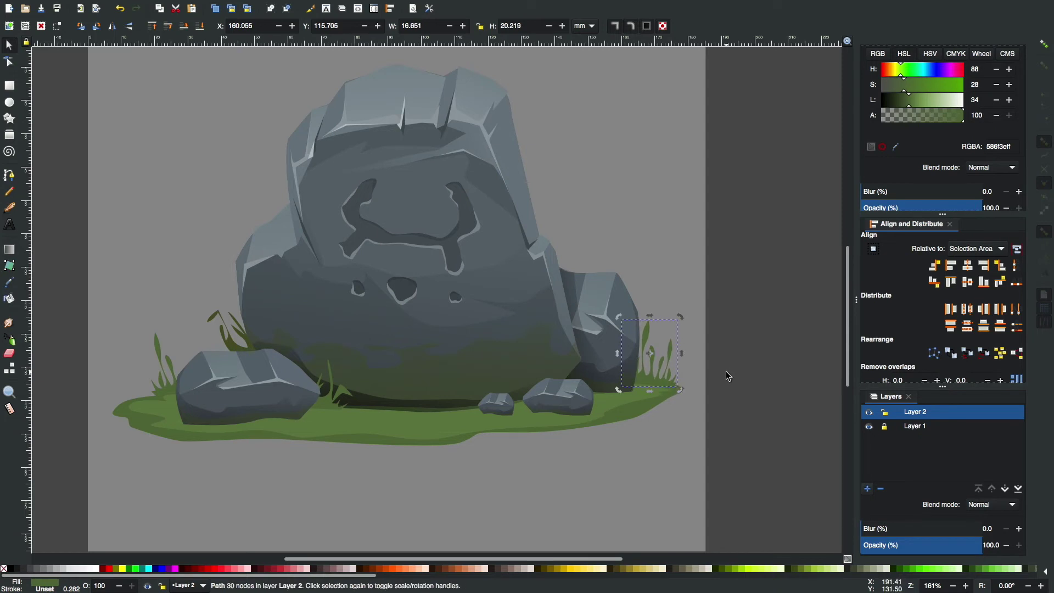
# Move another grass clump toward the pebbles and tilt it slightly.
pyautogui.click(653, 425)
pyautogui.press('-')
pyautogui.press('+')
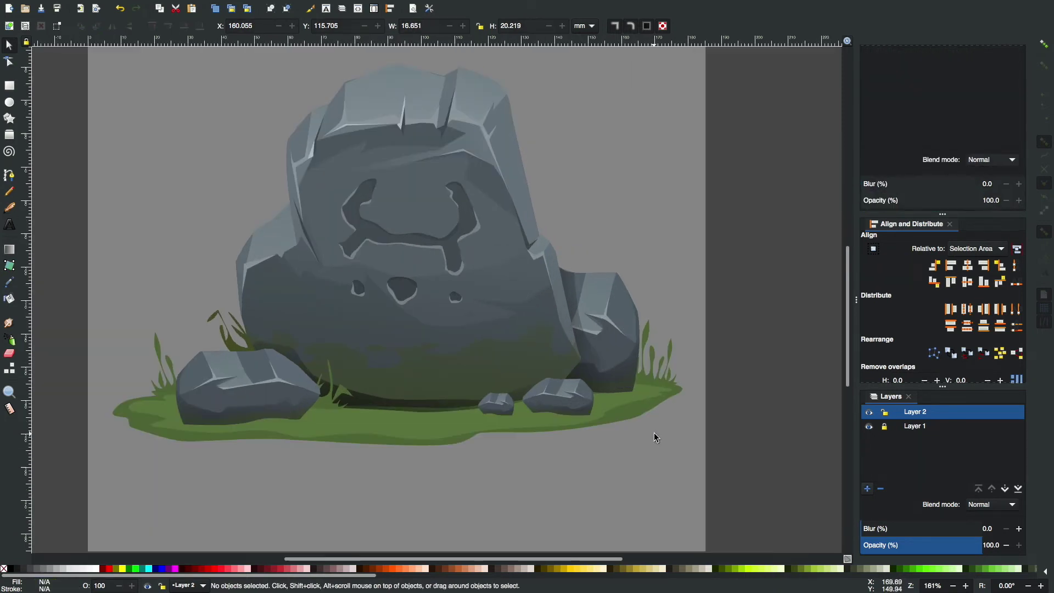
pyautogui.moveTo(239, 356)
pyautogui.mouseDown()
pyautogui.moveTo(523, 401)
pyautogui.moveTo(601, 395)
pyautogui.mouseUp()
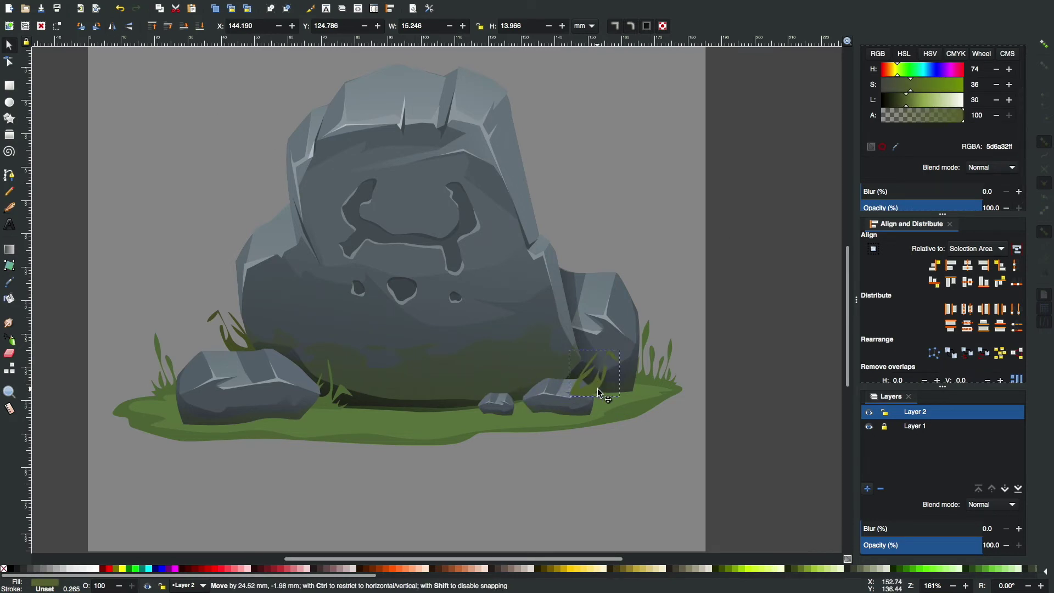
pyautogui.click(698, 407)
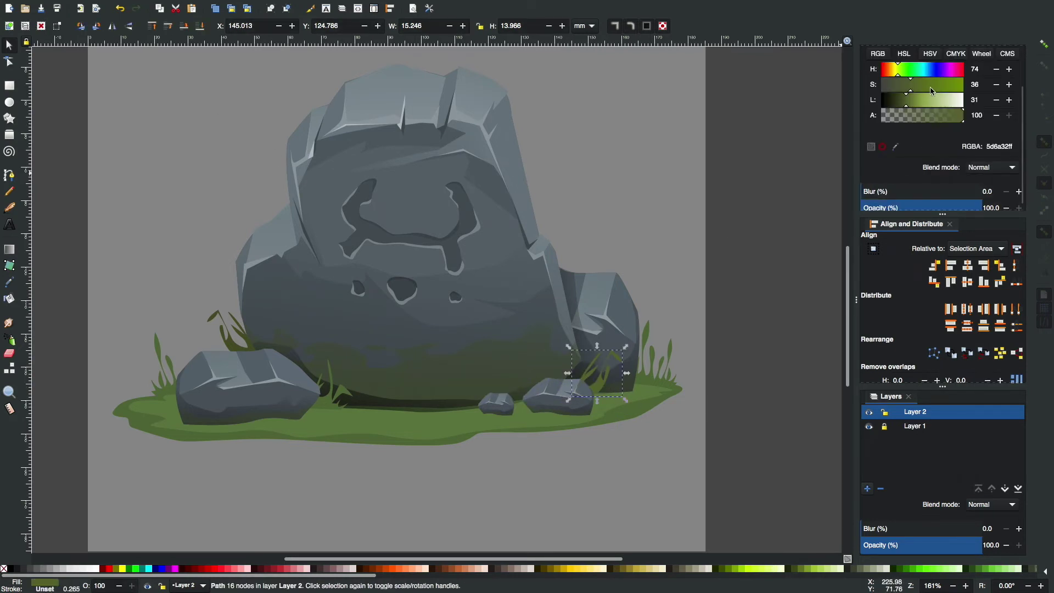
pyautogui.click(570, 423)
pyautogui.click(548, 405)
pyautogui.moveTo(567, 375); pyautogui.dragTo(573, 370)
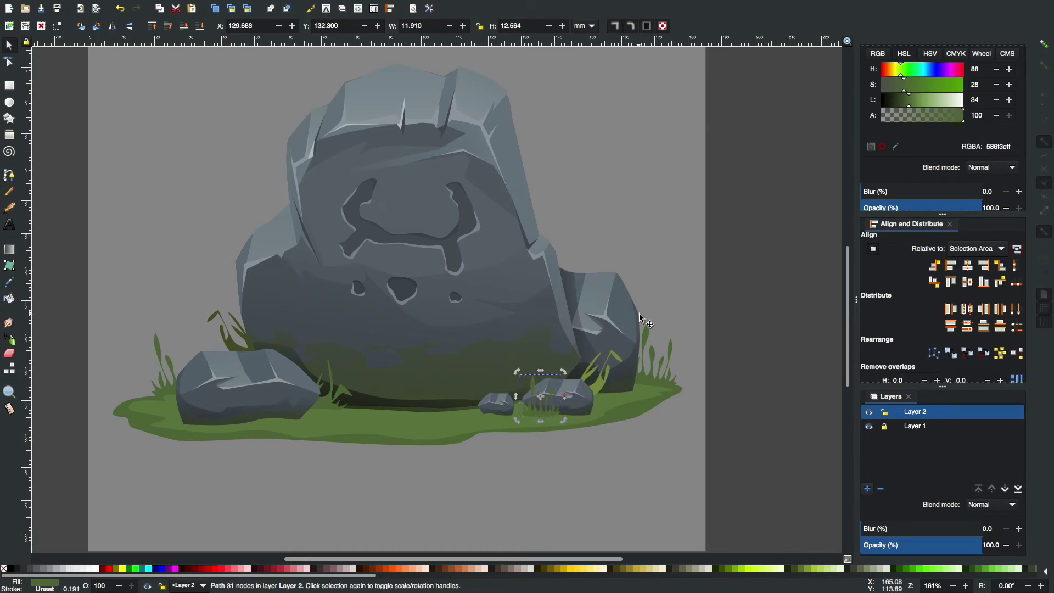
# Recolour the clump by the left rock to the lighter grass green (647e46).
pyautogui.click(648, 322)
pyautogui.click(331, 403)
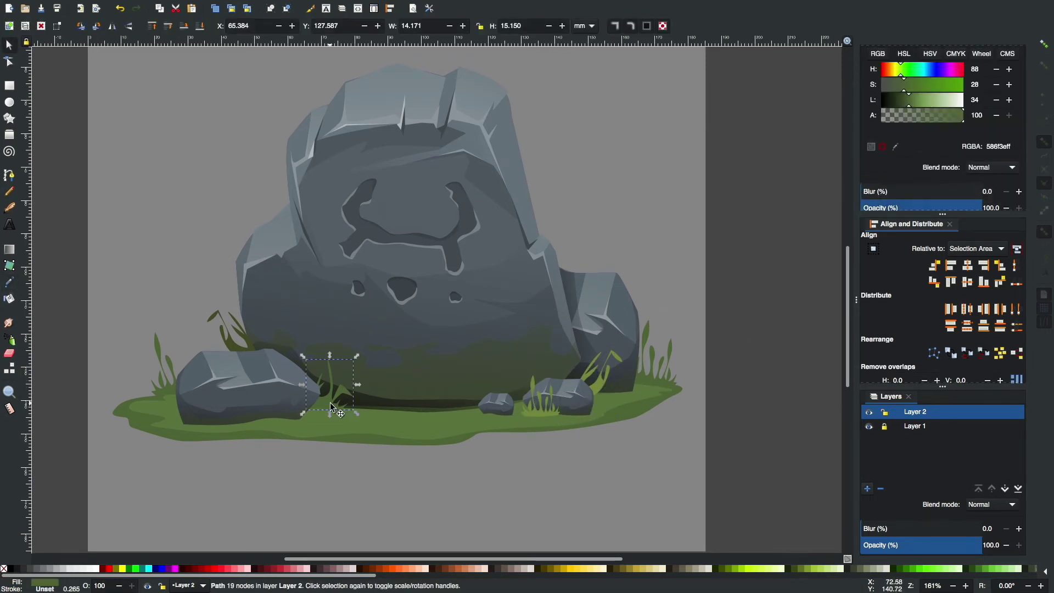
pyautogui.press('Tab')
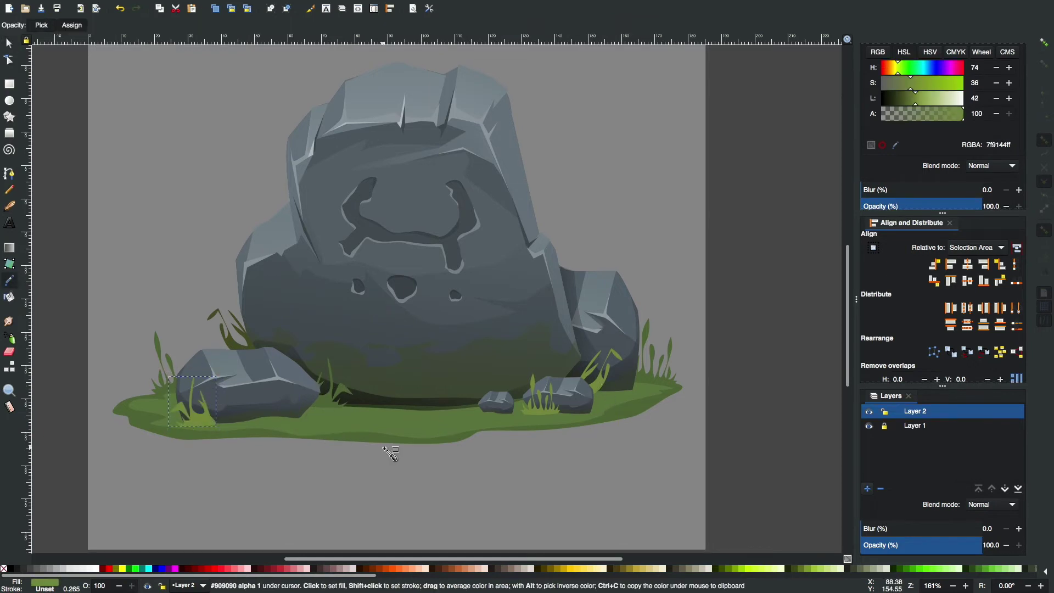
pyautogui.click(197, 424)
pyautogui.press('Escape')
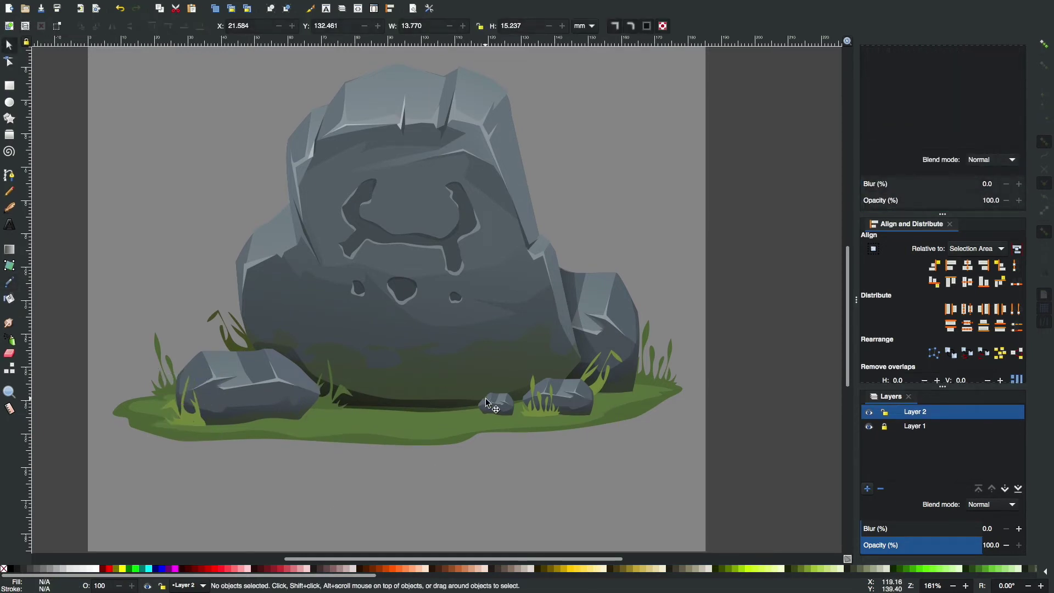
pyautogui.scroll(-1, 482, 400)
pyautogui.scroll(1, 482, 400)
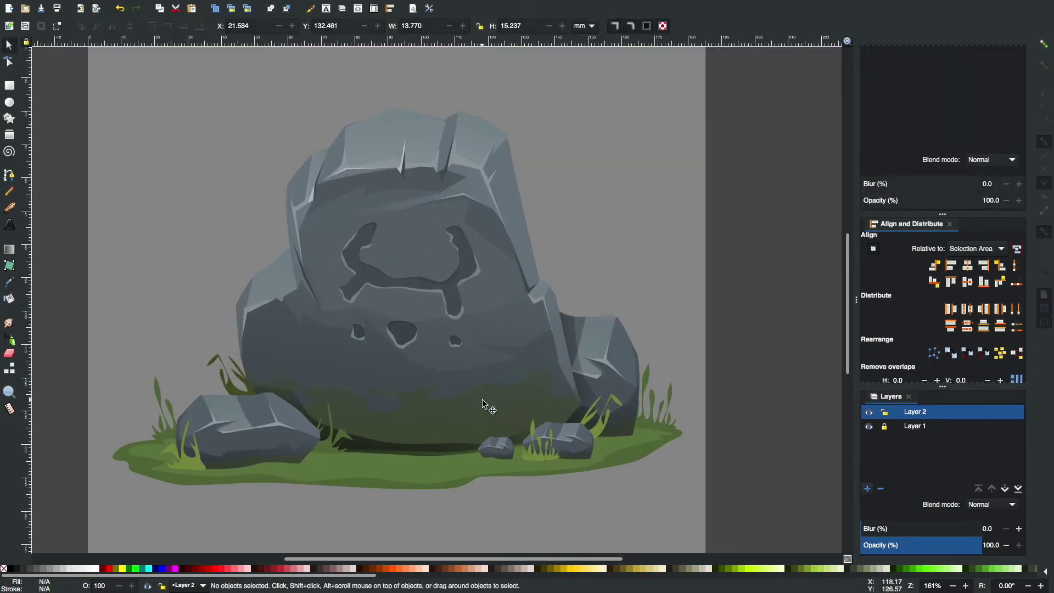
# Move a grass clump behind the small pebble and lower another tuft slightly.
pyautogui.click(548, 456)
pyautogui.moveTo(565, 456); pyautogui.dragTo(504, 453)
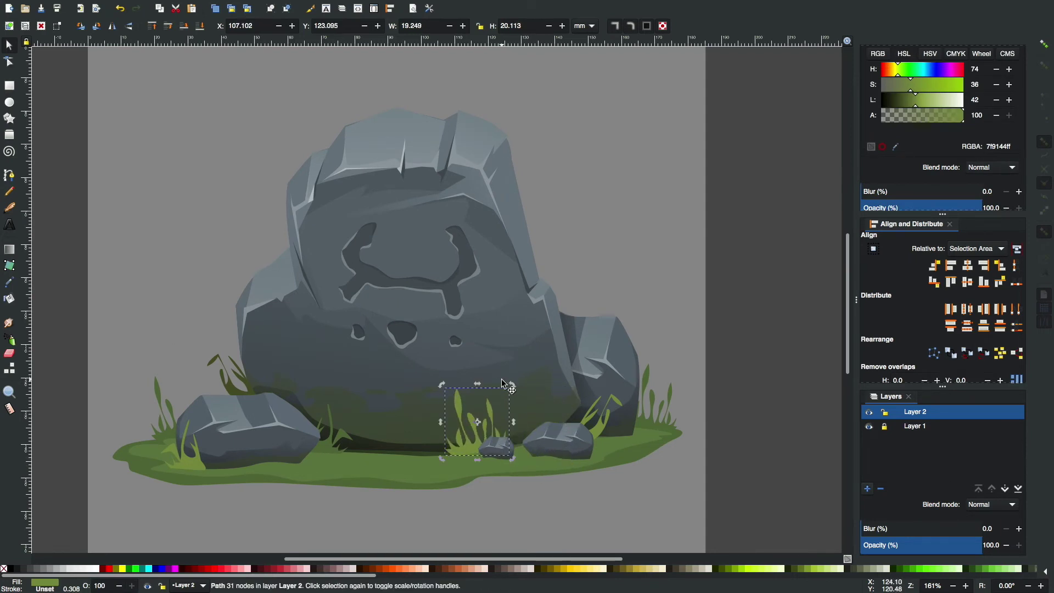
pyautogui.click(331, 445)
pyautogui.click(592, 499)
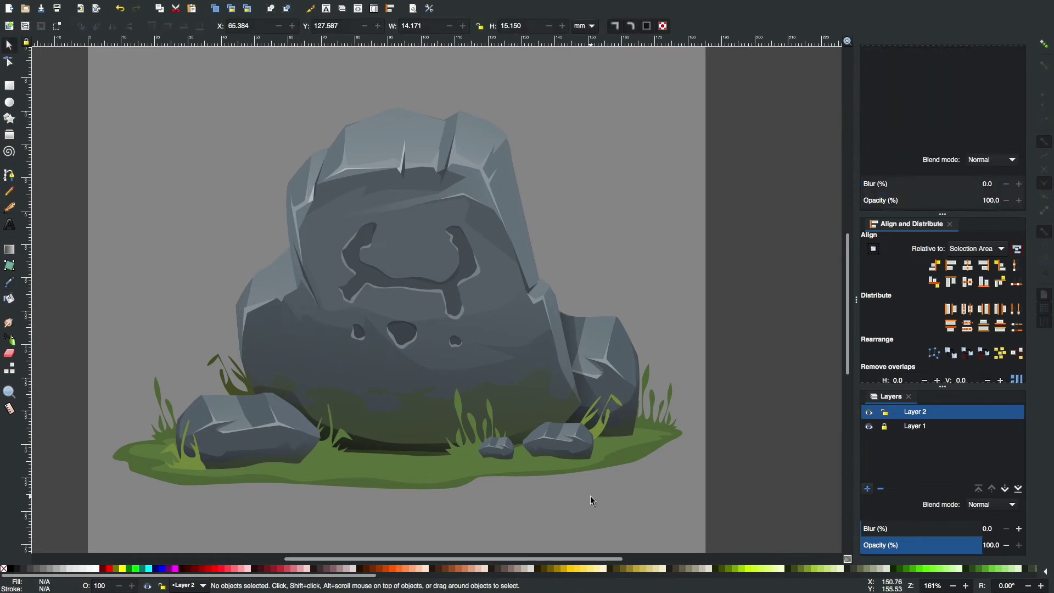
pyautogui.moveTo(385, 473); pyautogui.dragTo(452, 450)
pyautogui.click(435, 478)
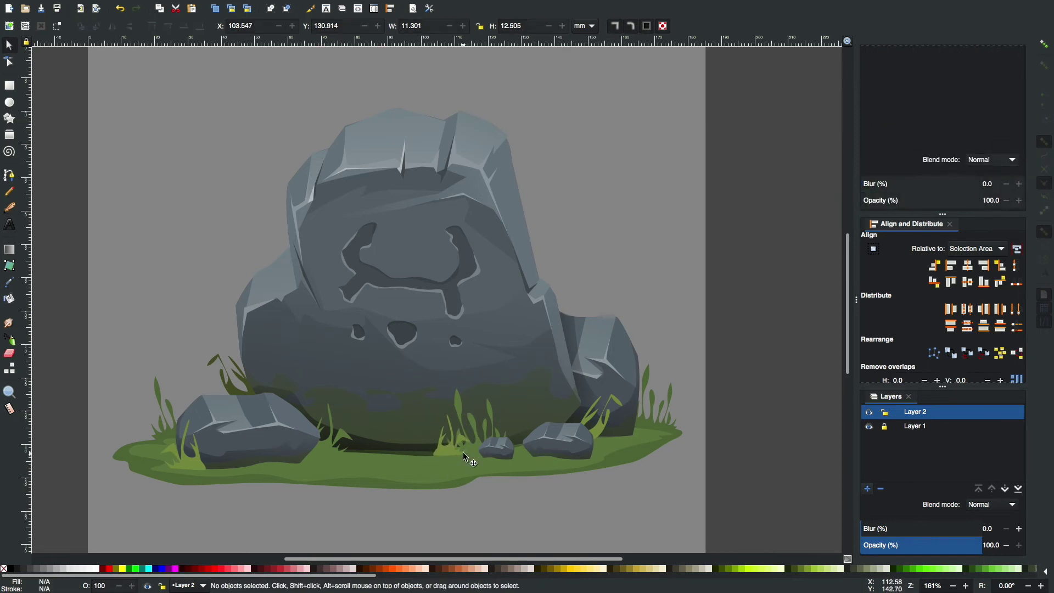
# Select the grass tuft under the rock and zoom in to inspect its placement.
pyautogui.press('d')
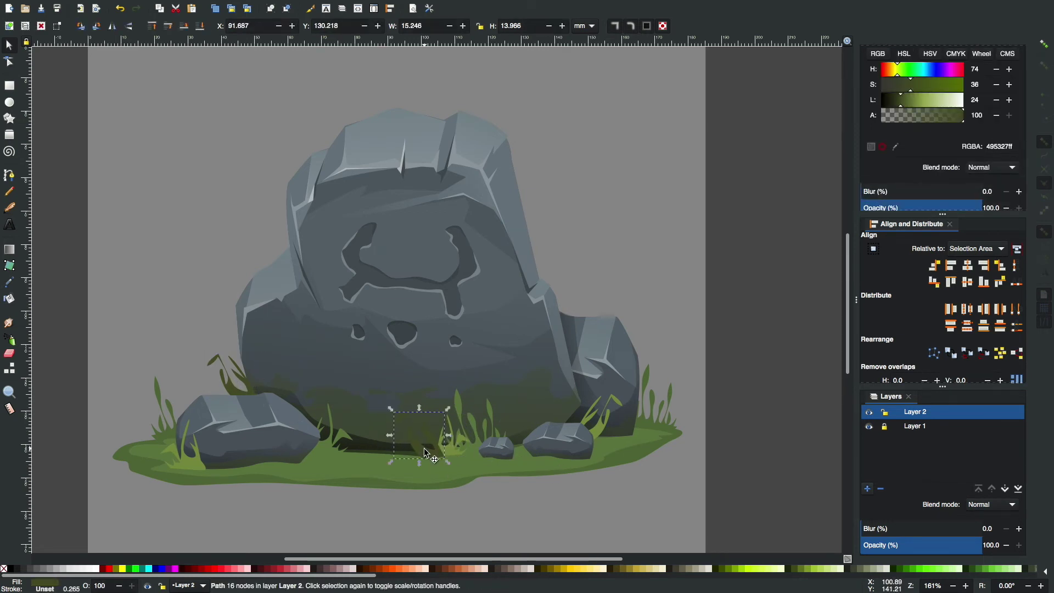
pyautogui.press('s')
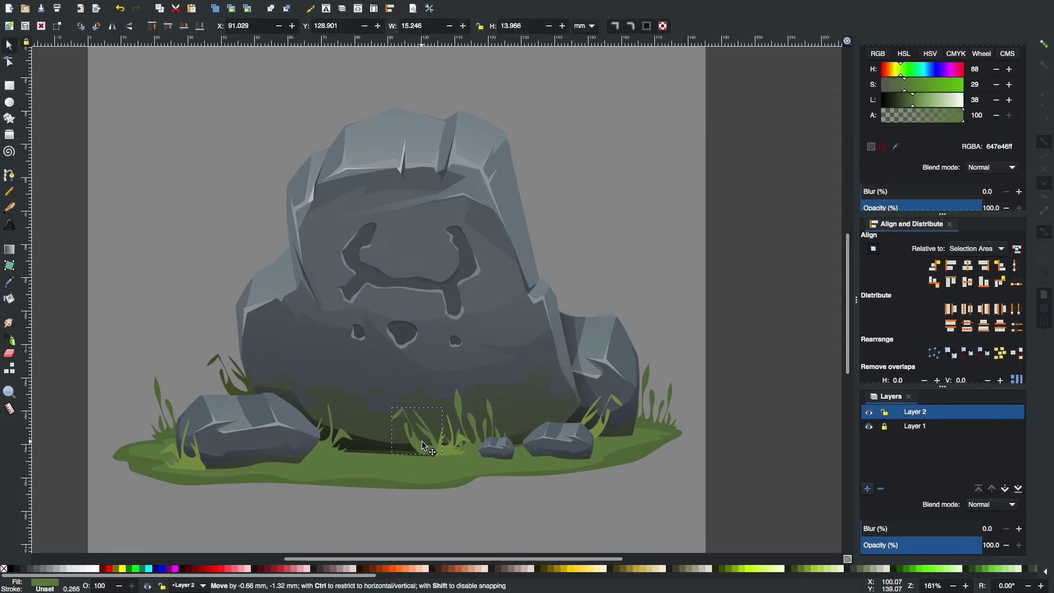
pyautogui.click(522, 509)
pyautogui.scroll(-1, 519, 485)
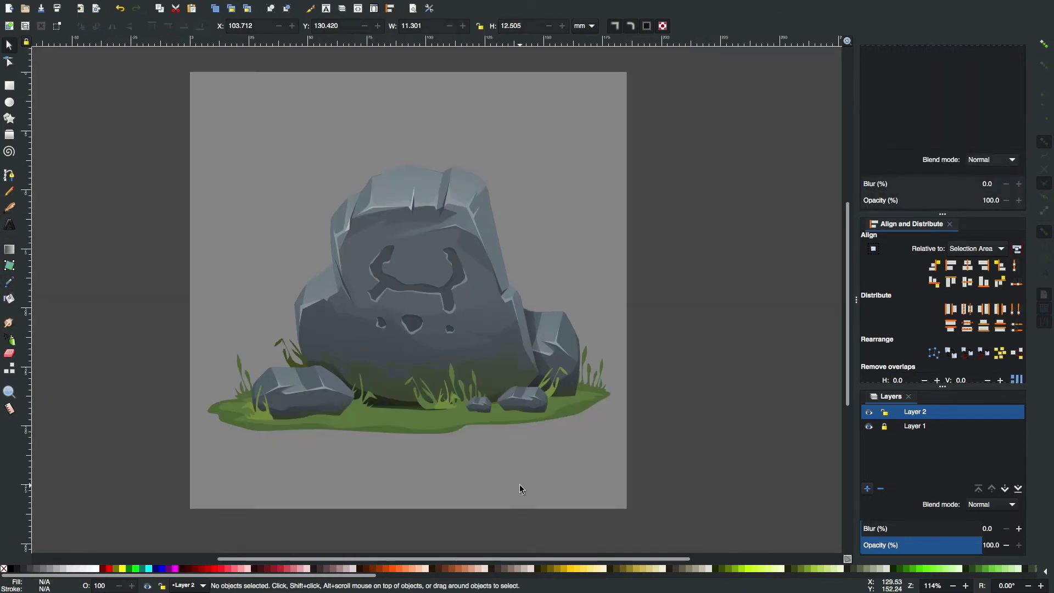
pyautogui.scroll(2, 526, 459)
pyautogui.scroll(-3, 444, 403)
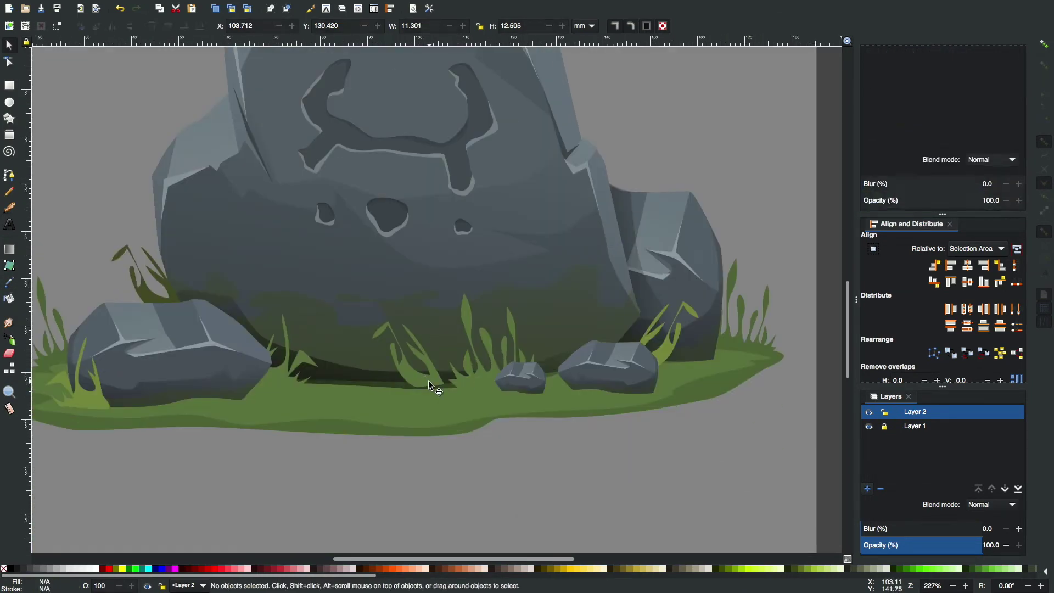
pyautogui.click(434, 384)
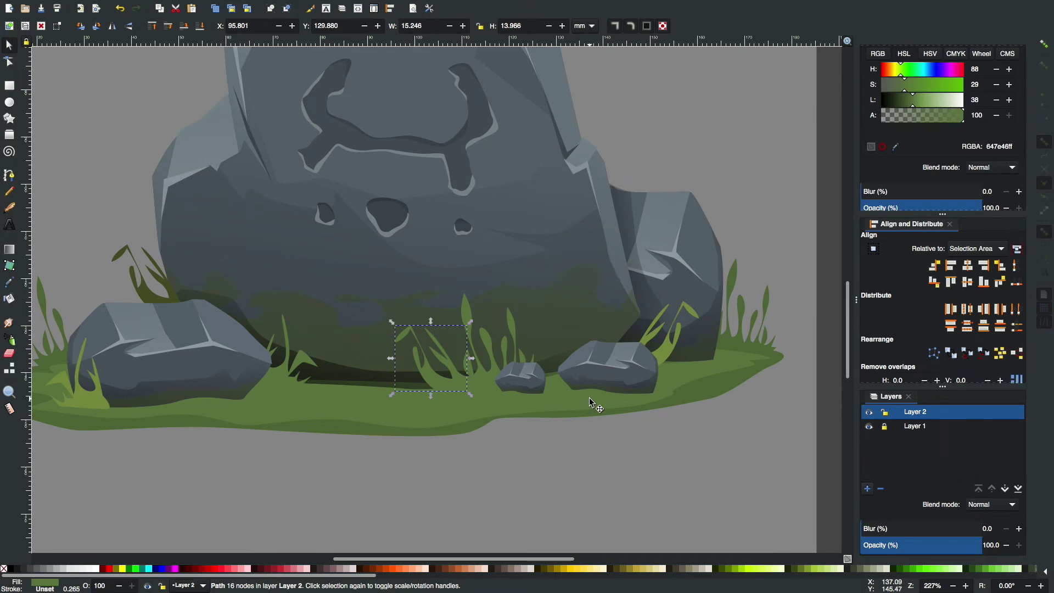
pyautogui.scroll(-1, 588, 397)
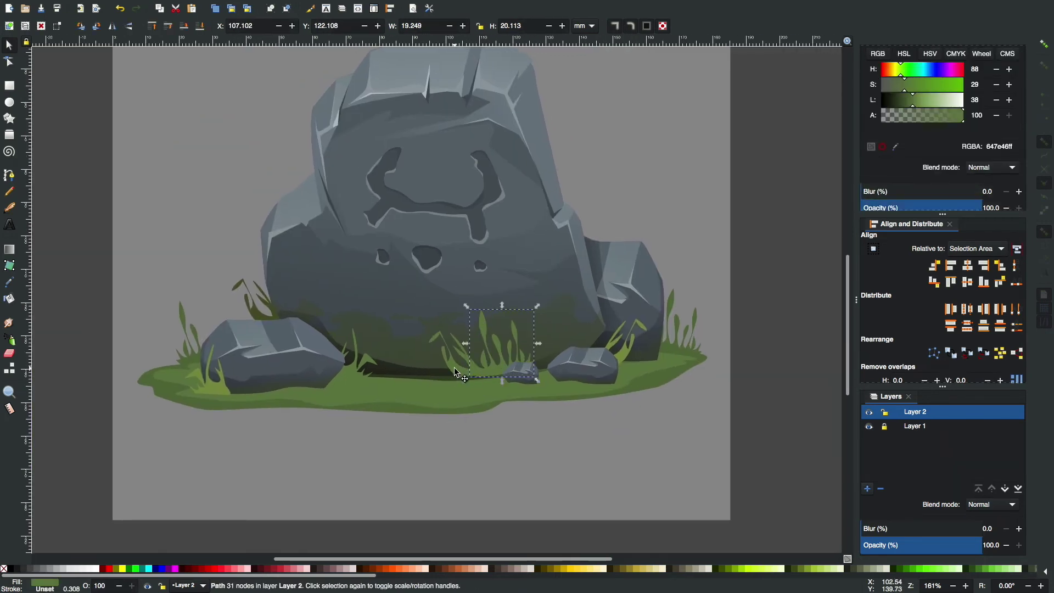
pyautogui.press('+')
pyautogui.press('+')
pyautogui.press('Escape')
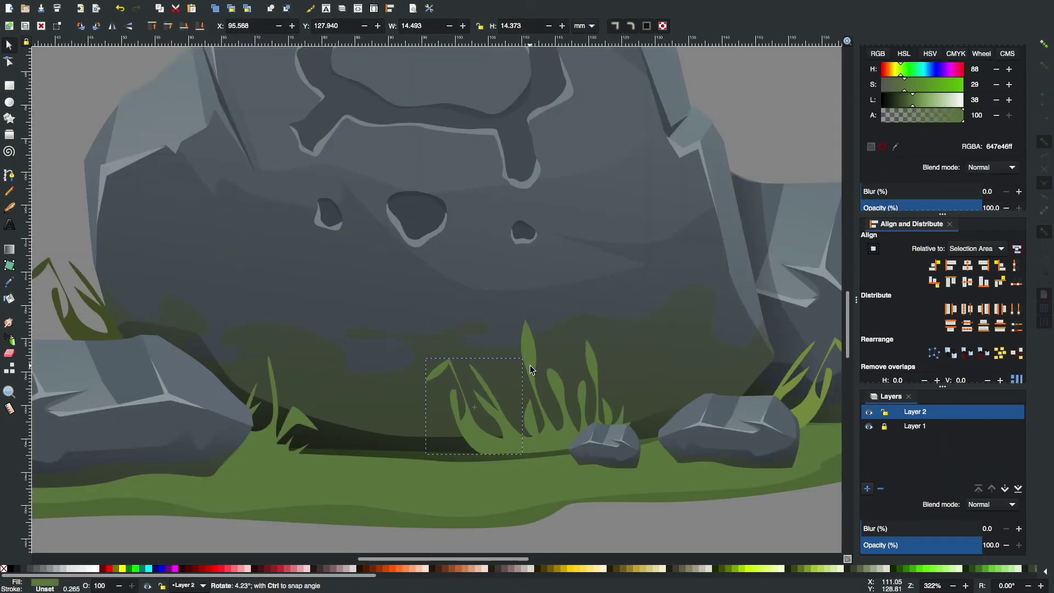
pyautogui.scroll(-2, 621, 515)
pyautogui.scroll(-1, 570, 414)
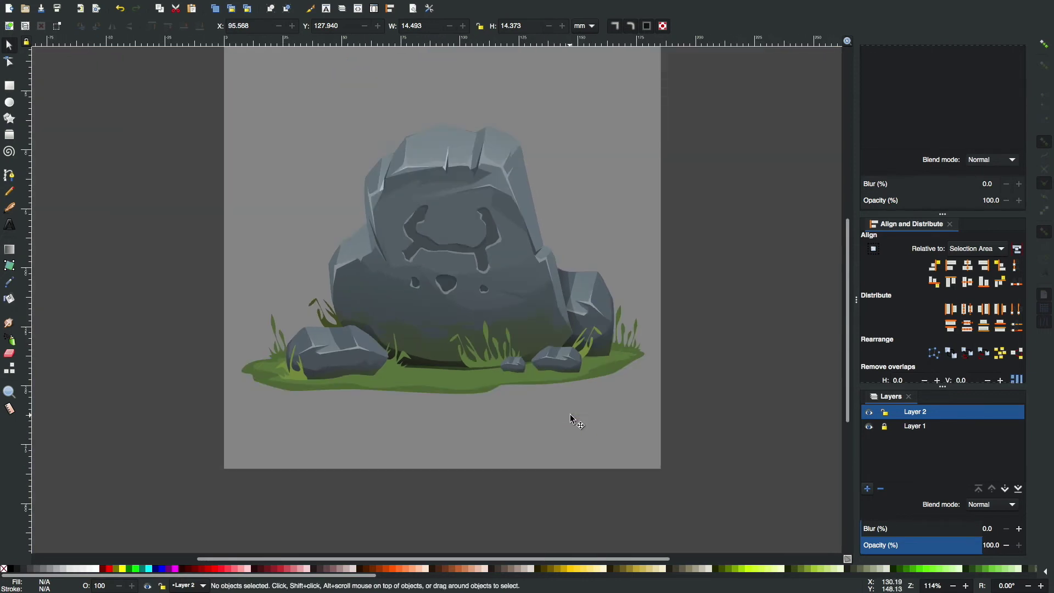
pyautogui.scroll(2, 570, 414)
# Draw a closed shadow shape under the left rock and set its gradient direction.
pyautogui.press('b')
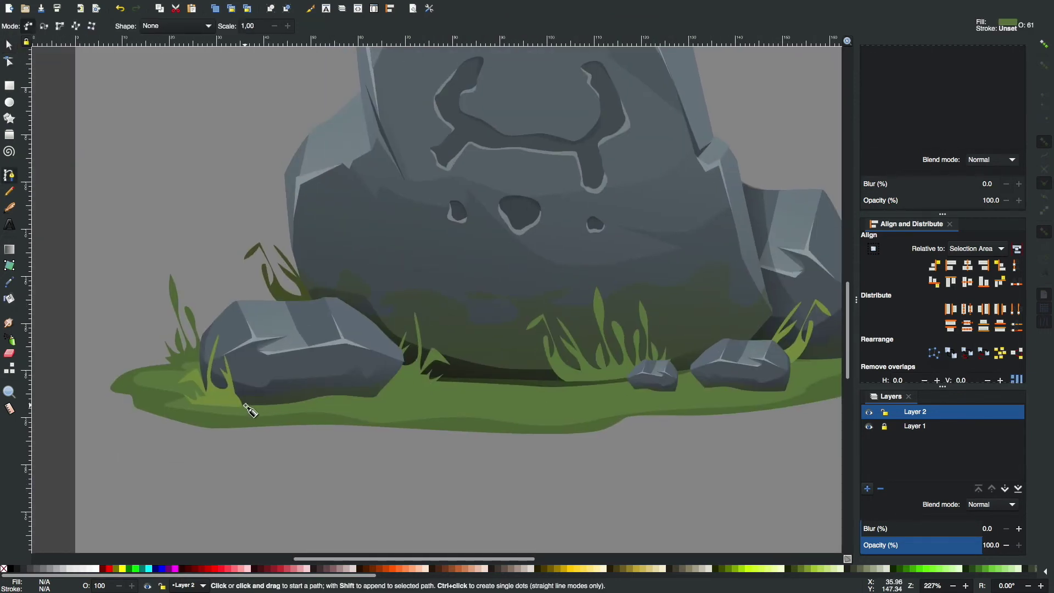
pyautogui.moveTo(245, 408); pyautogui.dragTo(346, 396)
pyautogui.click(431, 394)
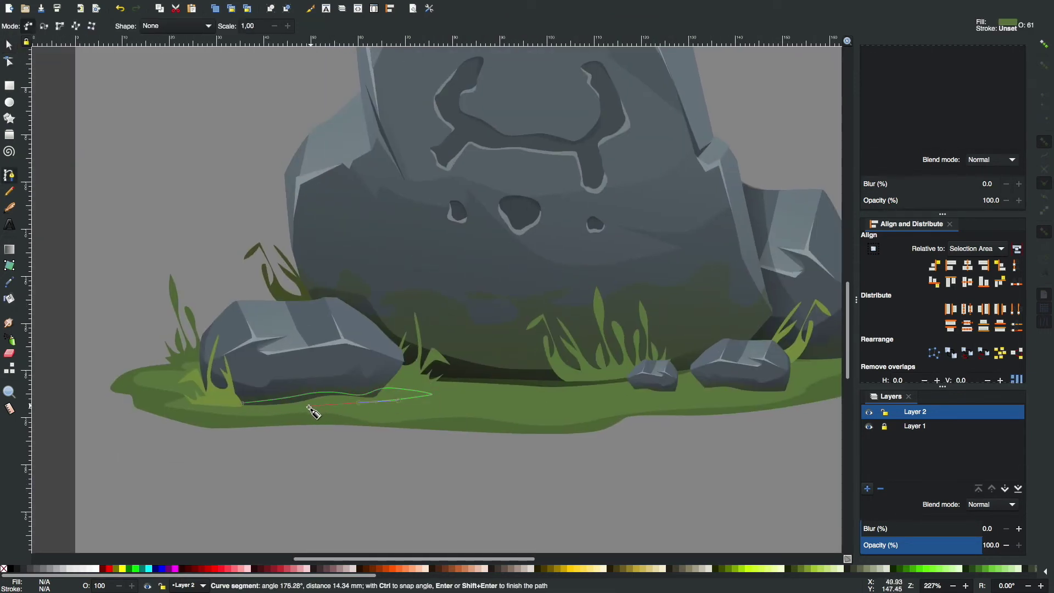
pyautogui.click(246, 407)
pyautogui.hotkey('ctrl', 'shift', 'f')
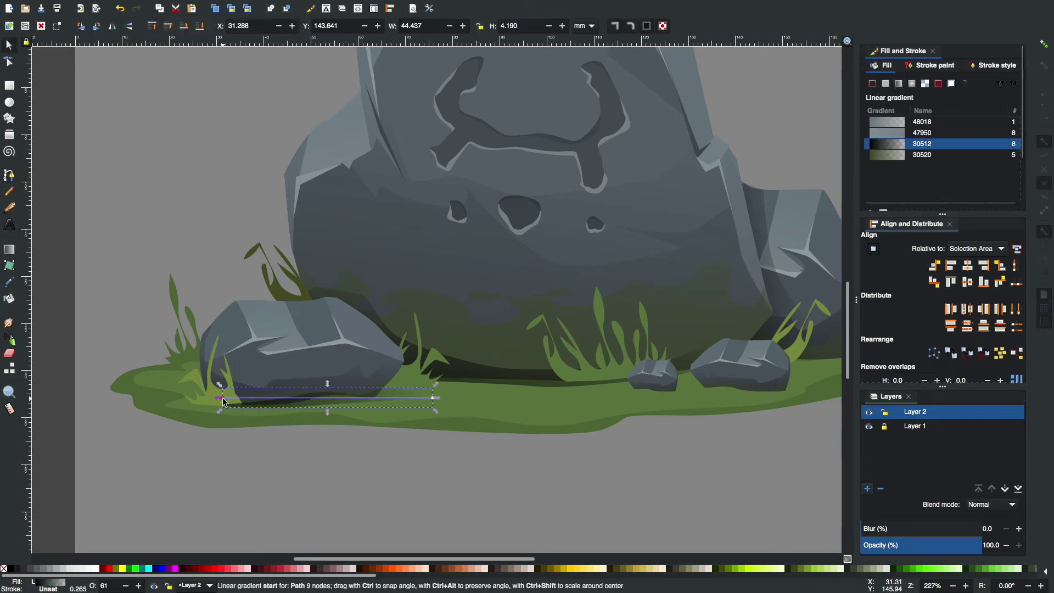
pyautogui.click(329, 392)
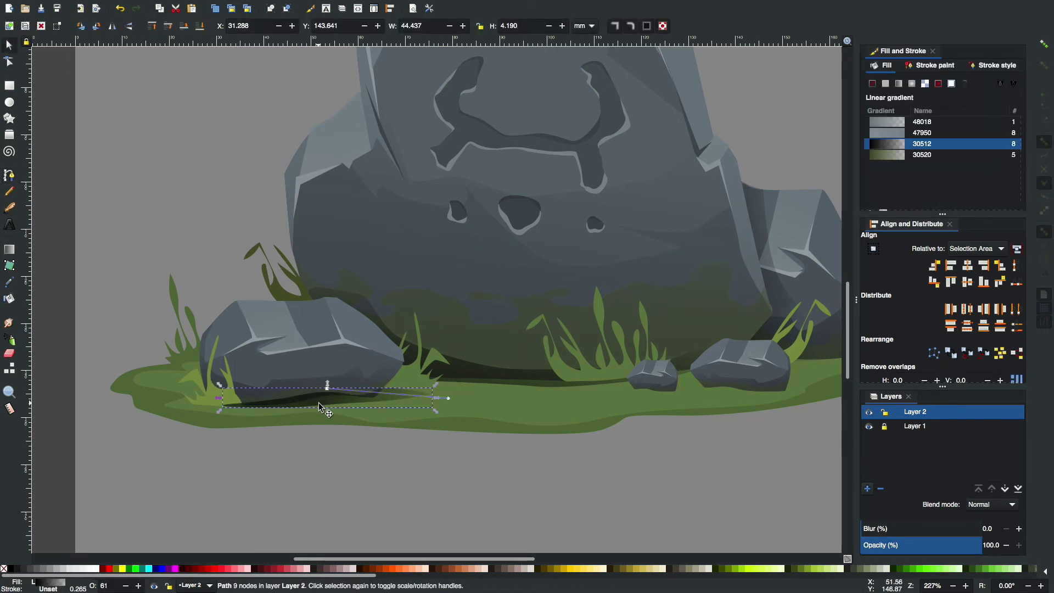
# Draw a closed shadow path beneath the pebbles.
pyautogui.press('5')
pyautogui.press('`')
pyautogui.hscroll(5, 438, 429)
pyautogui.press('b')
pyautogui.moveTo(467, 370); pyautogui.dragTo(432, 378)
pyautogui.click(537, 382)
pyautogui.click(636, 374)
pyautogui.click(466, 370)
pyautogui.press('s')
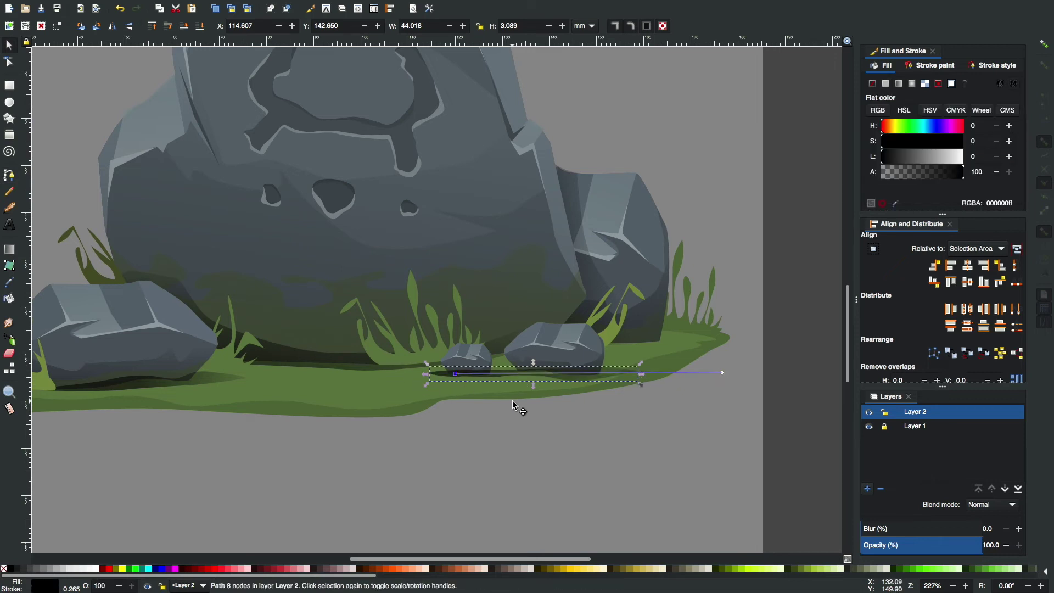
# Check the pebble shadow and the small and larger pebbles by selecting each.
pyautogui.click(550, 449)
pyautogui.scroll(-1, 550, 449)
pyautogui.scroll(2, 526, 404)
pyautogui.click(525, 404)
pyautogui.click(647, 457)
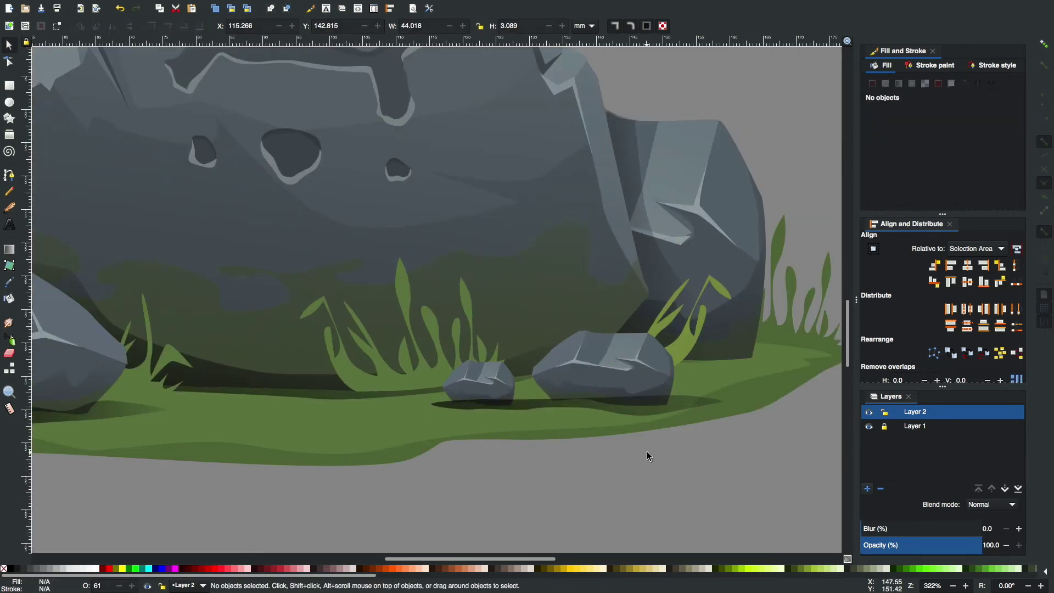
pyautogui.click(489, 383)
pyautogui.click(611, 453)
pyautogui.click(631, 380)
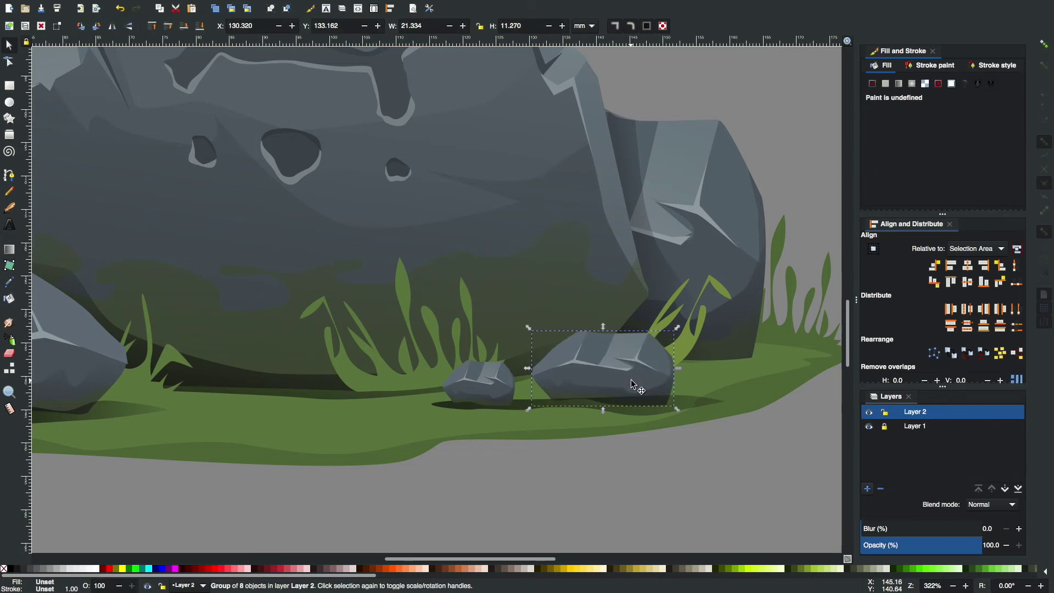
pyautogui.click(565, 449)
# Zoom in and reshape the shadow under the pebbles by editing its nodes.
pyautogui.scroll(-2, 564, 450)
pyautogui.press('+')
pyautogui.press('+')
pyautogui.click(480, 388)
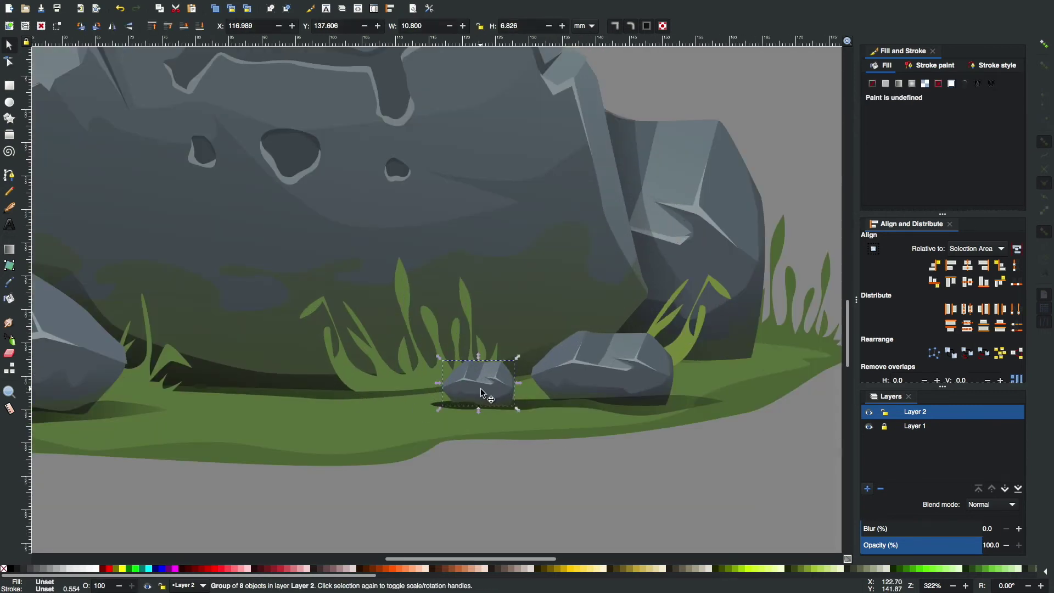
pyautogui.click(530, 407)
pyautogui.click(587, 451)
pyautogui.press('+')
pyautogui.press('+')
pyautogui.click(549, 379)
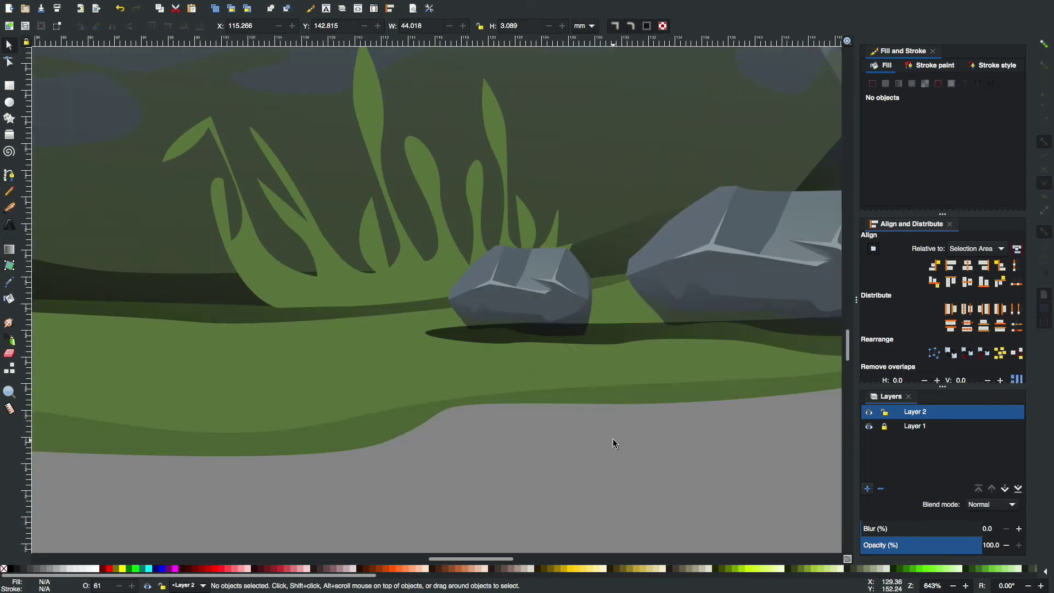
pyautogui.press('n')
pyautogui.moveTo(656, 376); pyautogui.dragTo(428, 376)
pyautogui.press('Escape')
pyautogui.press('s')
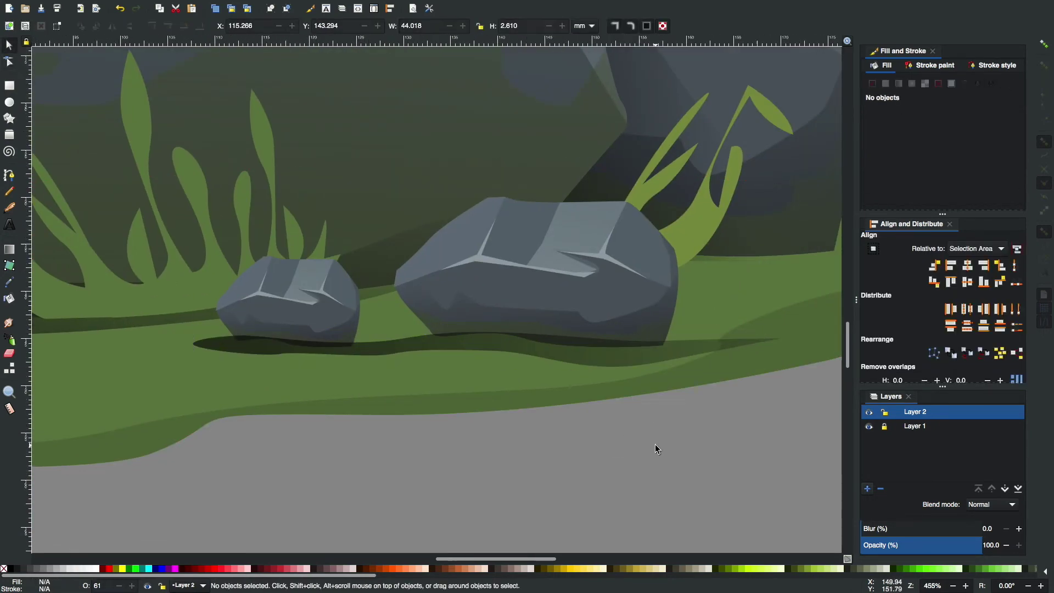
# Give the shadow beside the right rock a linear gradient fading rightward.
pyautogui.press('5')
pyautogui.scroll(4, 209, 345)
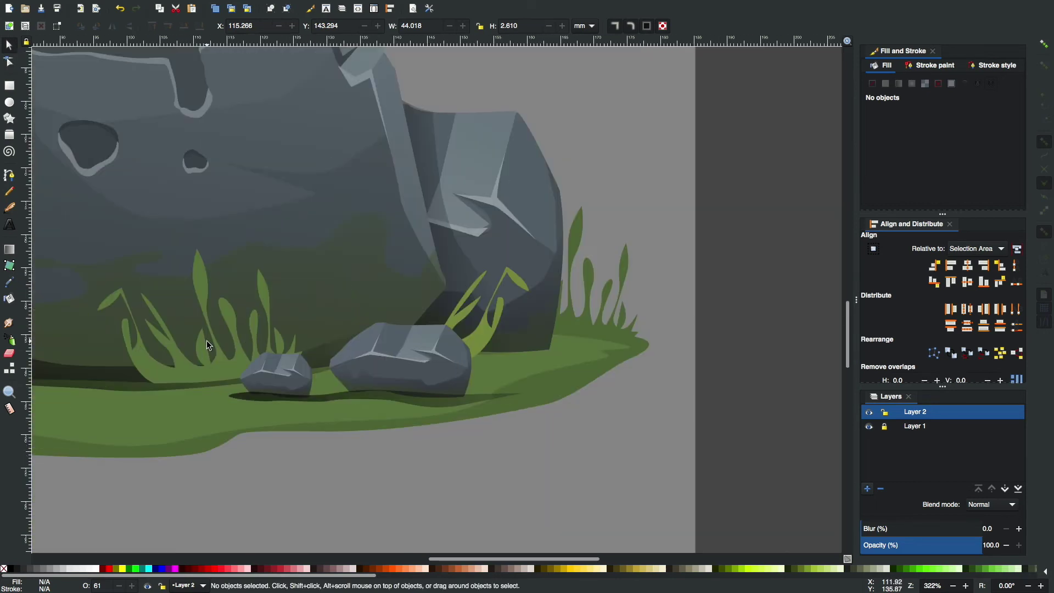
pyautogui.click(464, 354)
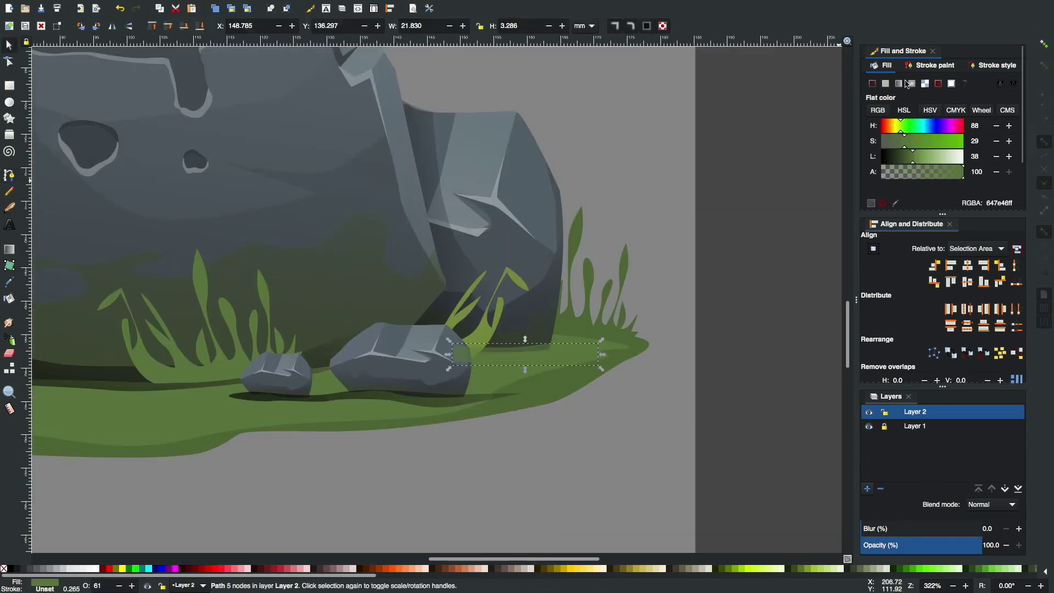
pyautogui.click(905, 84)
pyautogui.moveTo(604, 355); pyautogui.dragTo(682, 355)
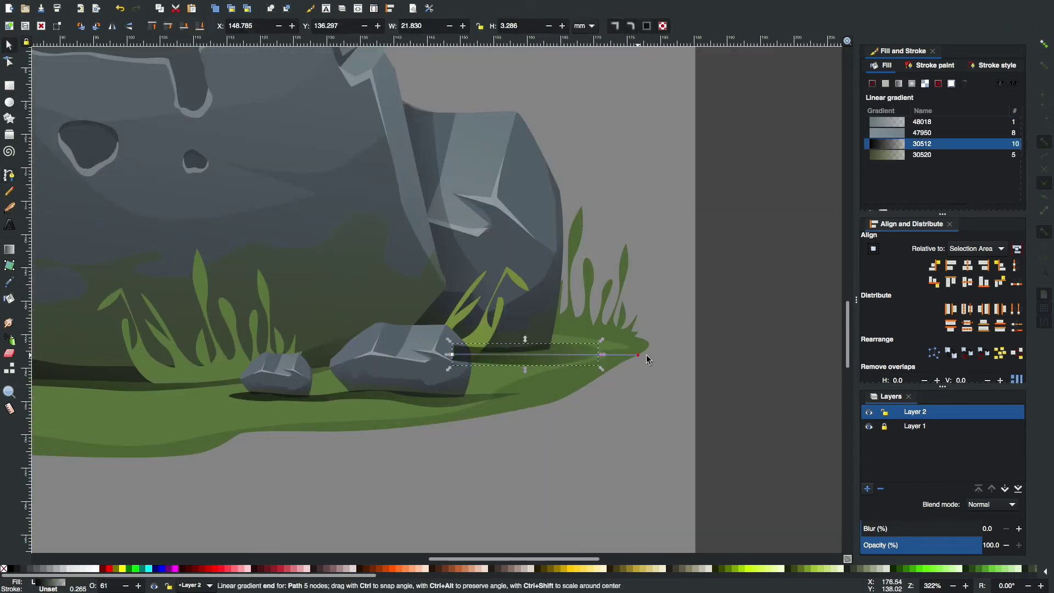
pyautogui.click(594, 413)
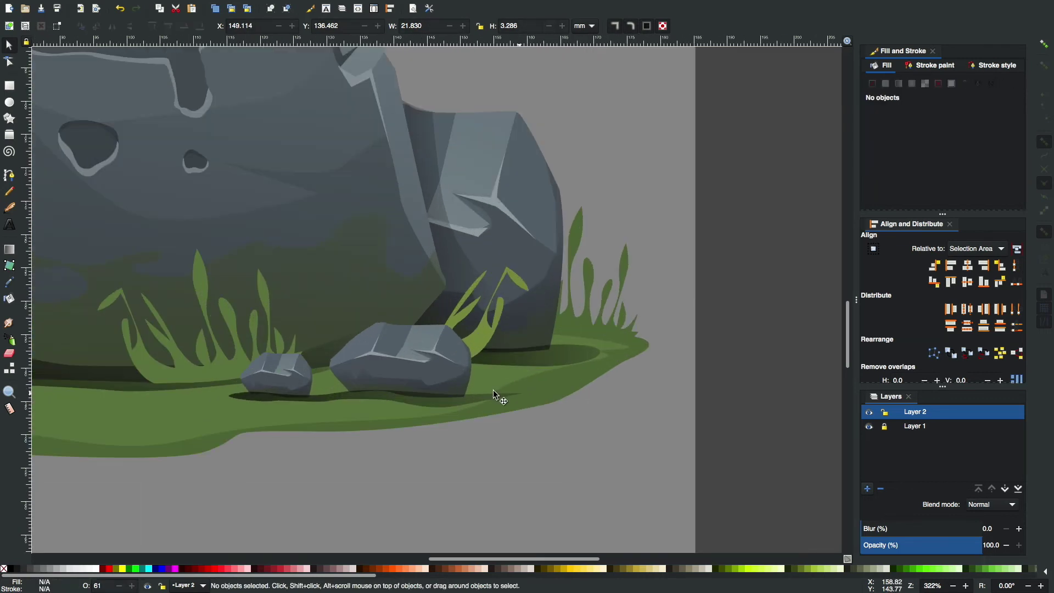
pyautogui.click(493, 390)
# Draw a new ground path along the underside of the grass patch.
pyautogui.press('Escape')
pyautogui.scroll(-3, 565, 456)
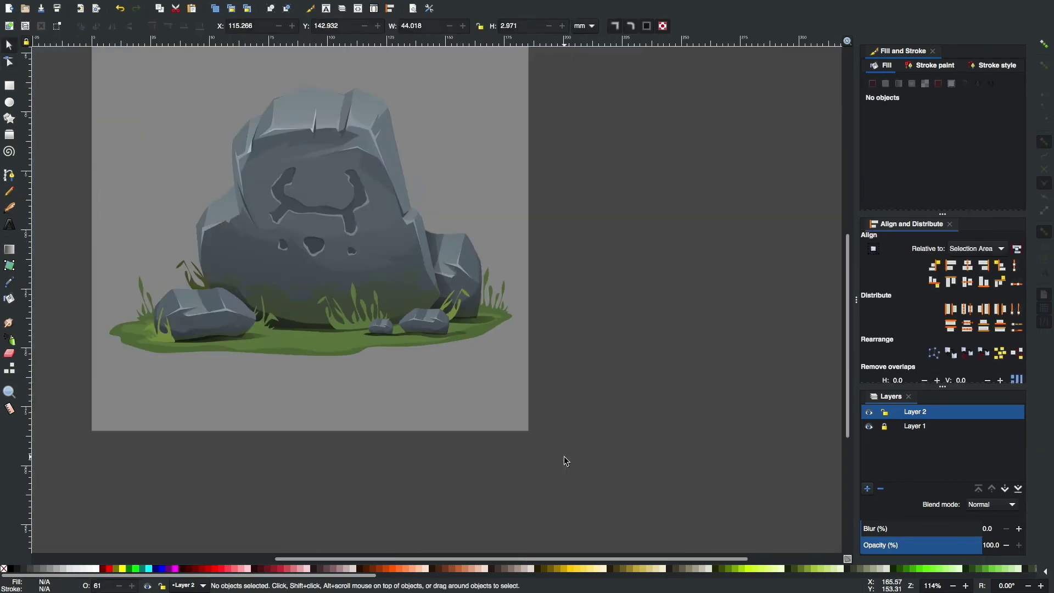
pyautogui.hscroll(-5, 565, 456)
pyautogui.scroll(3, 535, 453)
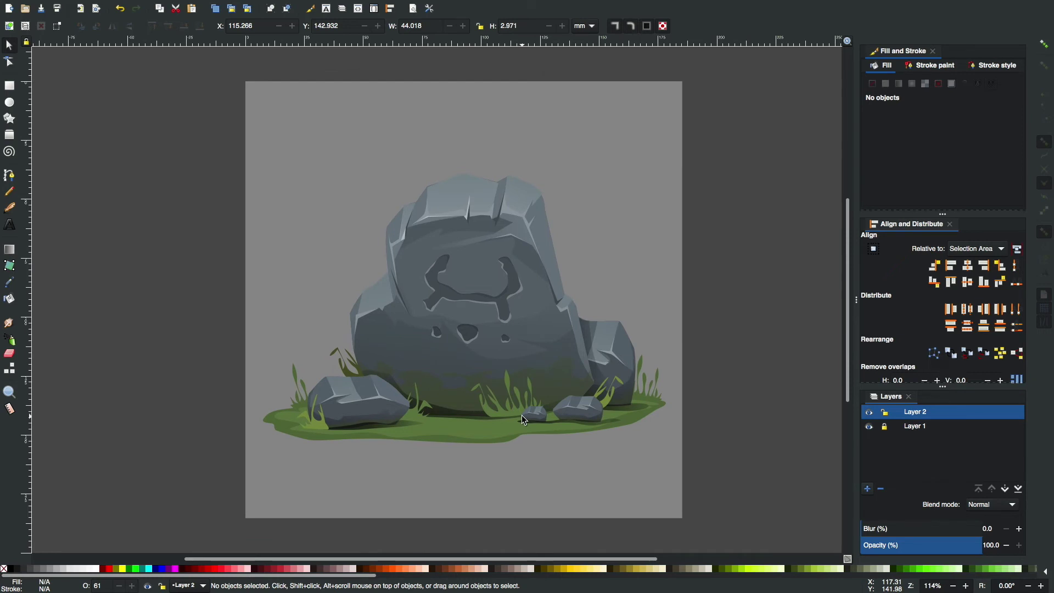
pyautogui.scroll(1, 523, 415)
pyautogui.press('b')
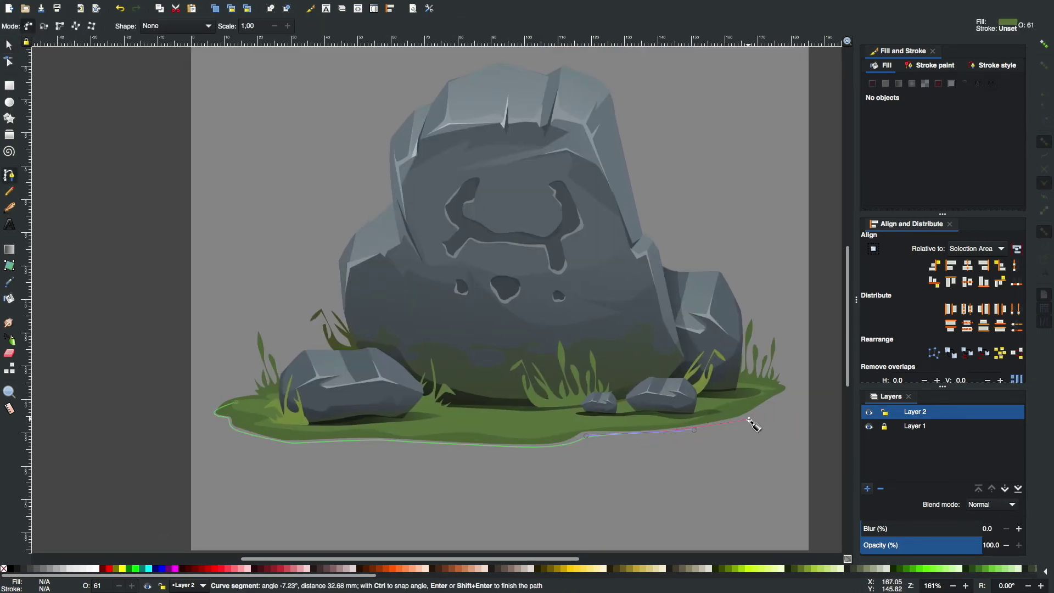
pyautogui.press('Return')
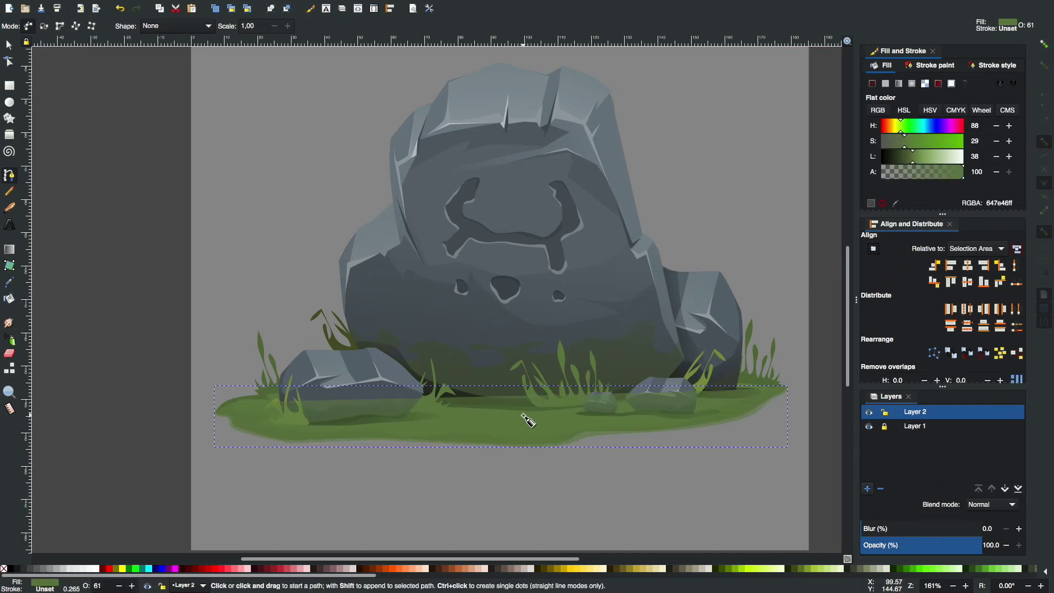
pyautogui.press('s')
# Make the ground path 100% opaque, send it to the bottom and darken its green.
pyautogui.scroll(-3, 910, 175)
pyautogui.click(992, 200)
pyautogui.press('End')
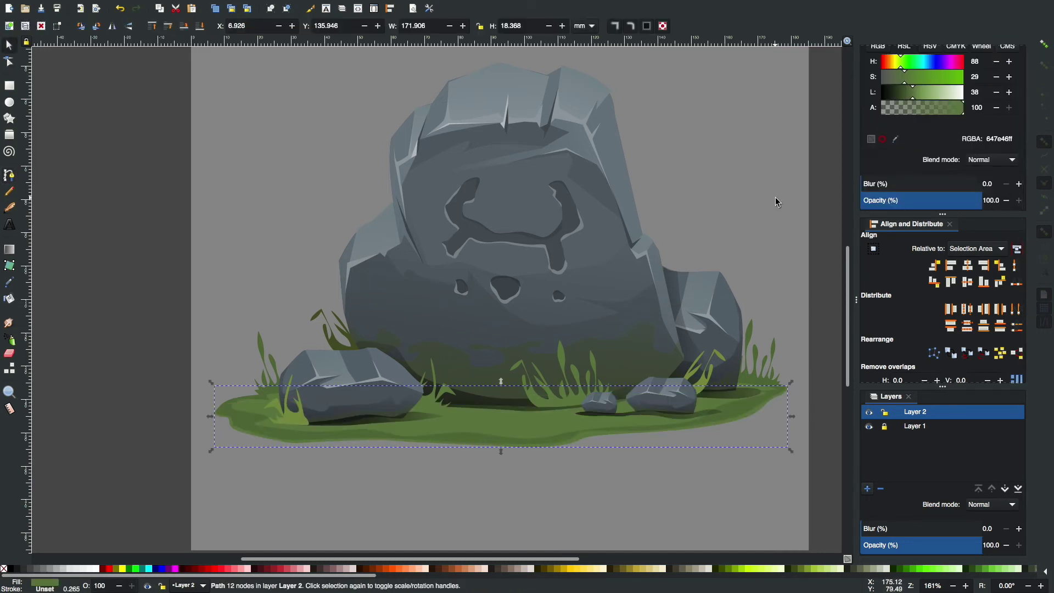
pyautogui.click(906, 97)
pyautogui.click(703, 483)
pyautogui.scroll(-3, 704, 484)
pyautogui.scroll(4, 546, 394)
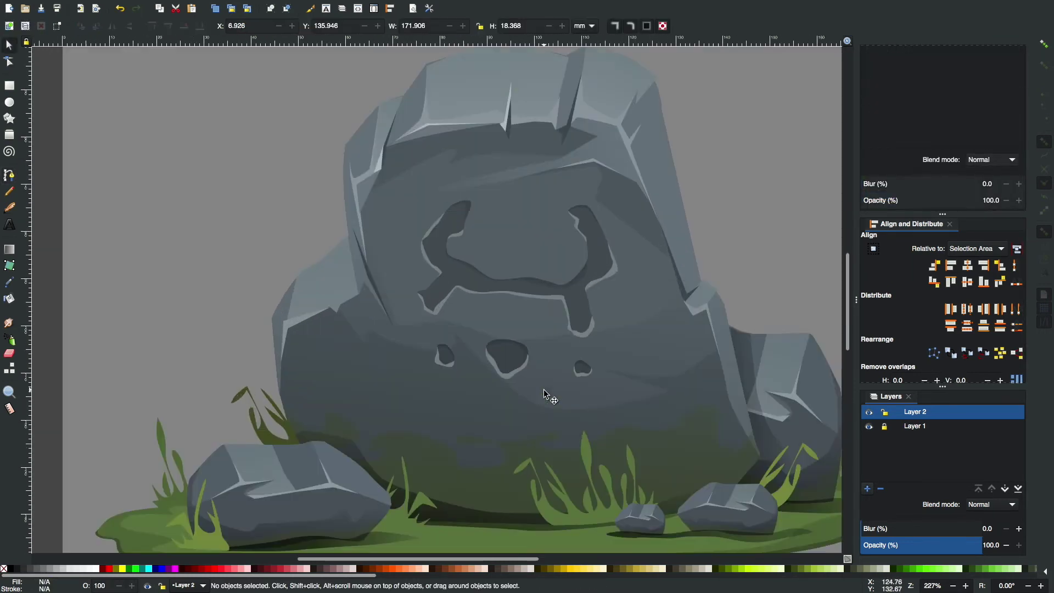
pyautogui.scroll(-3, 517, 383)
pyautogui.press('b')
pyautogui.scroll(-5, 384, 437)
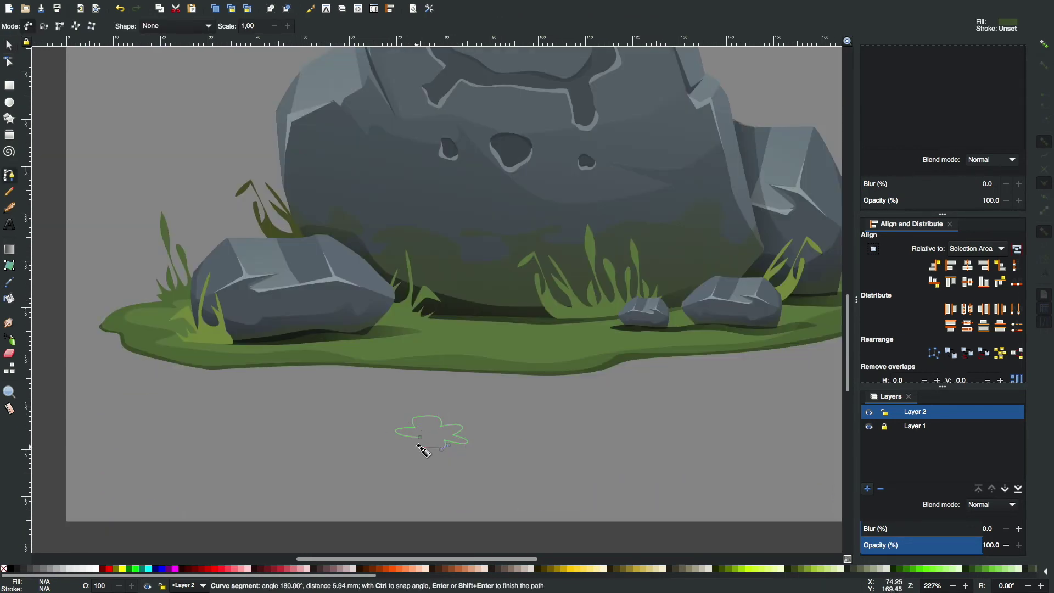
# Close the daisy petal outline, colour it near white and enlarge it.
pyautogui.moveTo(416, 449); pyautogui.dragTo(417, 447)
pyautogui.press('s')
pyautogui.click(898, 95)
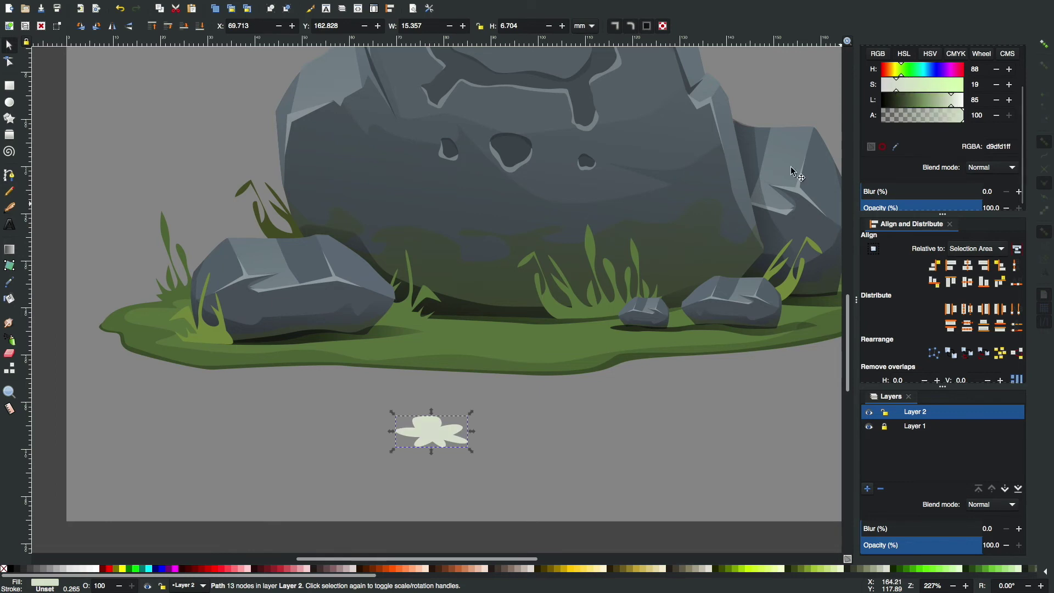
pyautogui.moveTo(466, 421); pyautogui.dragTo(518, 405)
# Add a green flower centre, group it with the petals and shrink to daisy size.
pyautogui.press('b')
pyautogui.click(431, 420)
pyautogui.click(464, 424)
pyautogui.doubleClick(442, 435)
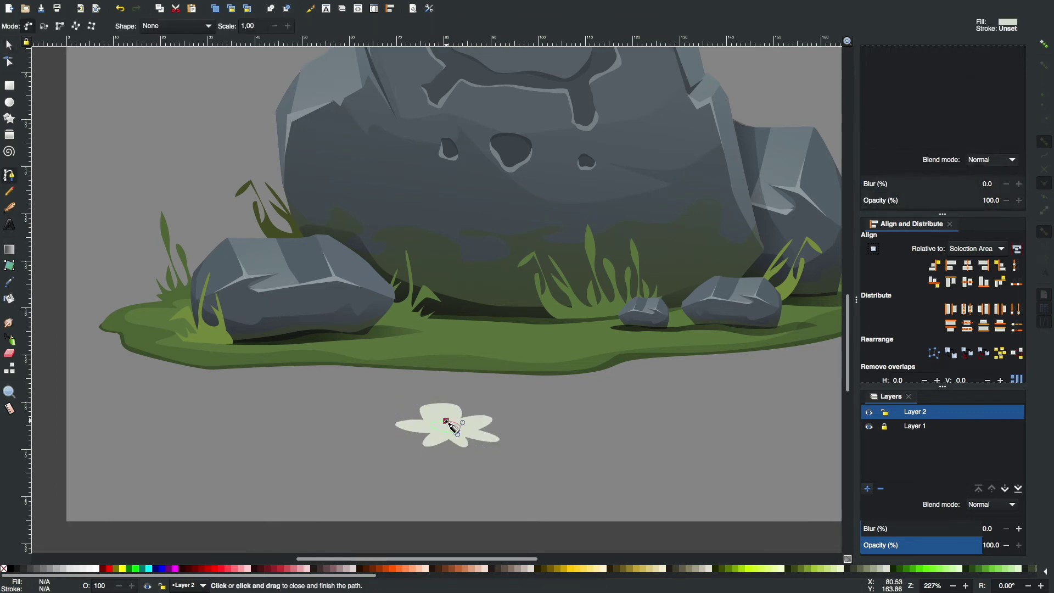
pyautogui.press('s')
pyautogui.moveTo(952, 100); pyautogui.dragTo(930, 100)
pyautogui.moveTo(528, 393); pyautogui.dragTo(341, 482)
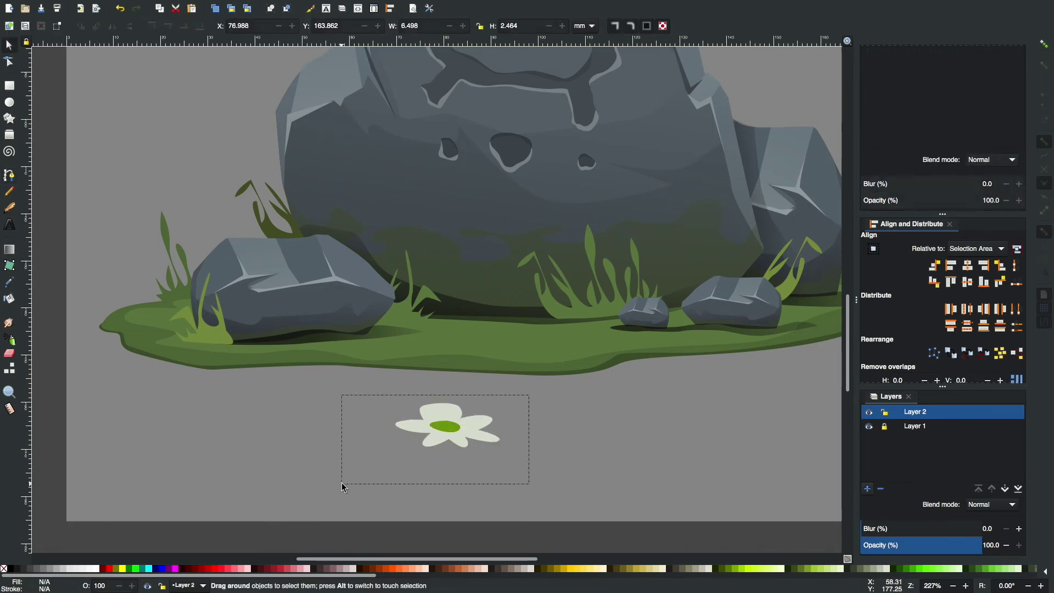
pyautogui.hotkey('ctrl', 'g')
pyautogui.moveTo(503, 425); pyautogui.dragTo(428, 428)
# Duplicate the daisy, place a rotated copy beside the left rock and add another.
pyautogui.hotkey('ctrl', 'd')
pyautogui.moveTo(420, 284); pyautogui.dragTo(181, 302)
pyautogui.click(181, 301)
pyautogui.moveTo(203, 293); pyautogui.dragTo(214, 322)
pyautogui.hotkey('ctrl', 'd')
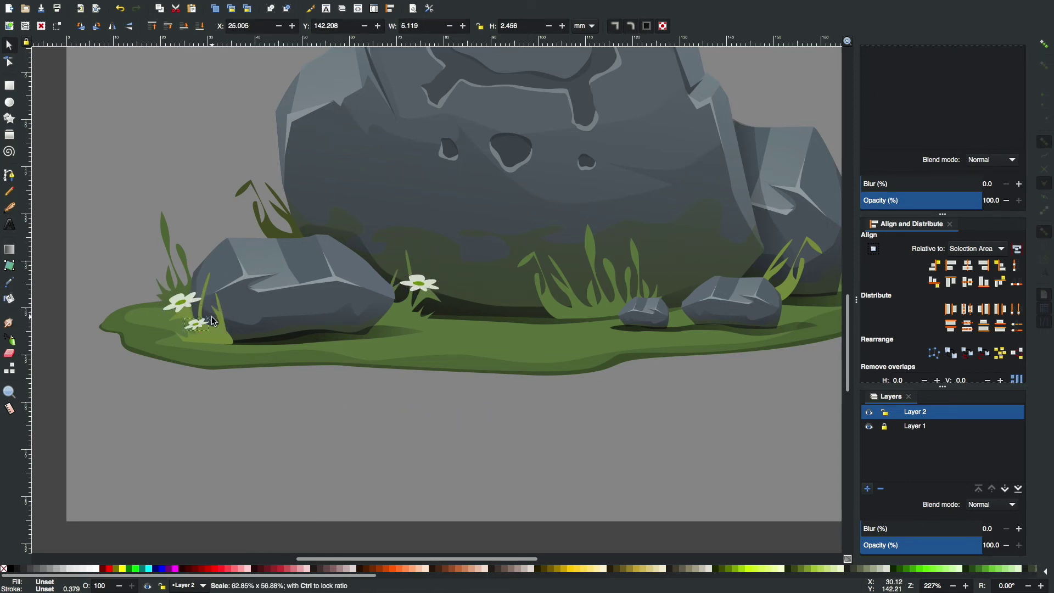
pyautogui.hscroll(4, 300, 395)
pyautogui.scroll(1, 299, 395)
pyautogui.moveTo(323, 335); pyautogui.dragTo(335, 332)
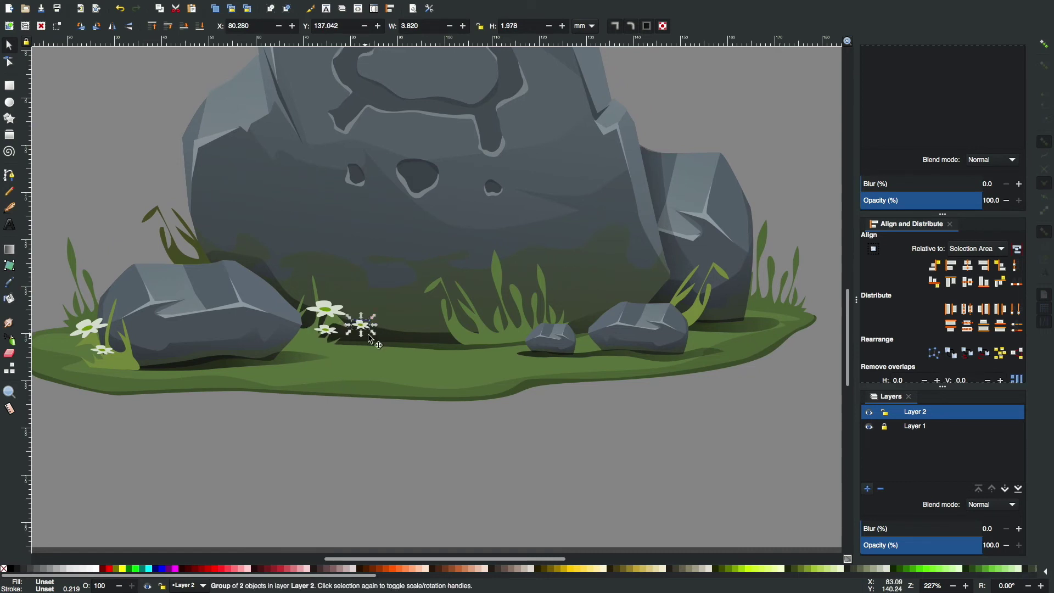
# Paste more daisies into the central grass and copy two onto the right-hand grass.
pyautogui.hotkey('ctrl', 'v')
pyautogui.click(621, 436)
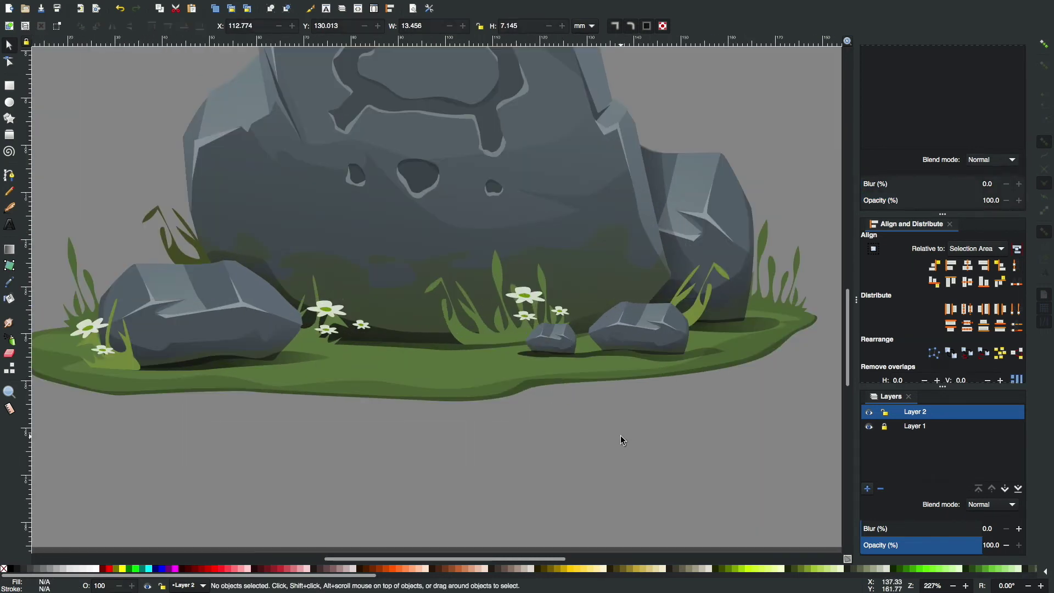
pyautogui.hscroll(3, 620, 435)
pyautogui.scroll(1, 620, 436)
pyautogui.click(438, 327)
pyautogui.keyDown('shift'); pyautogui.click(483, 326); pyautogui.keyUp('shift')
pyautogui.hotkey('ctrl', 'v')
pyautogui.click(696, 430)
pyautogui.press('5')
pyautogui.press('`')
# Scroll back and select the carved antler rune.
pyautogui.scroll(-1, 676, 413)
pyautogui.scroll(-1, 523, 358)
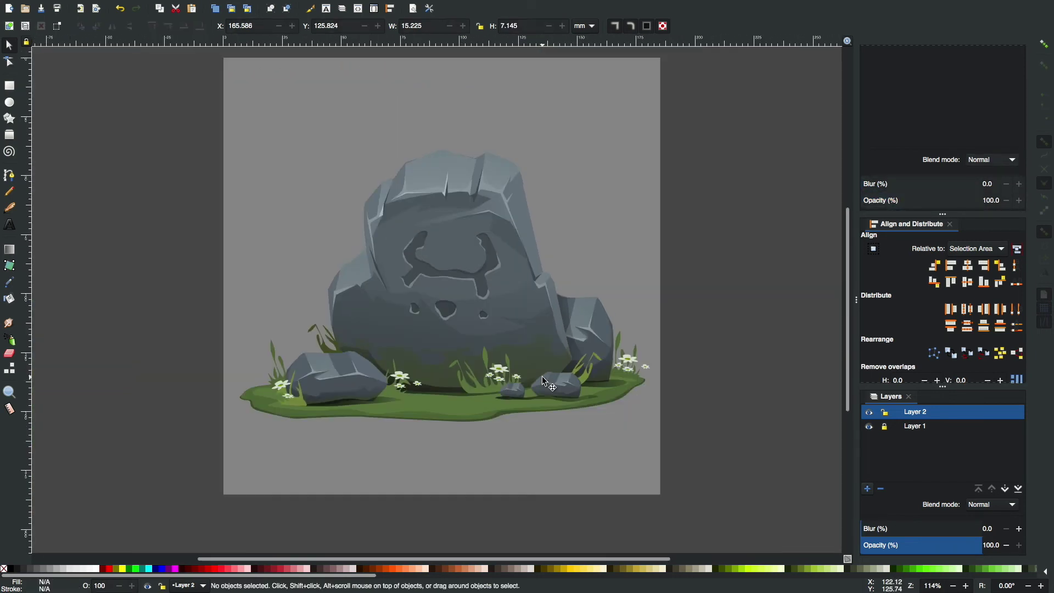
pyautogui.scroll(2, 512, 238)
pyautogui.click(515, 242)
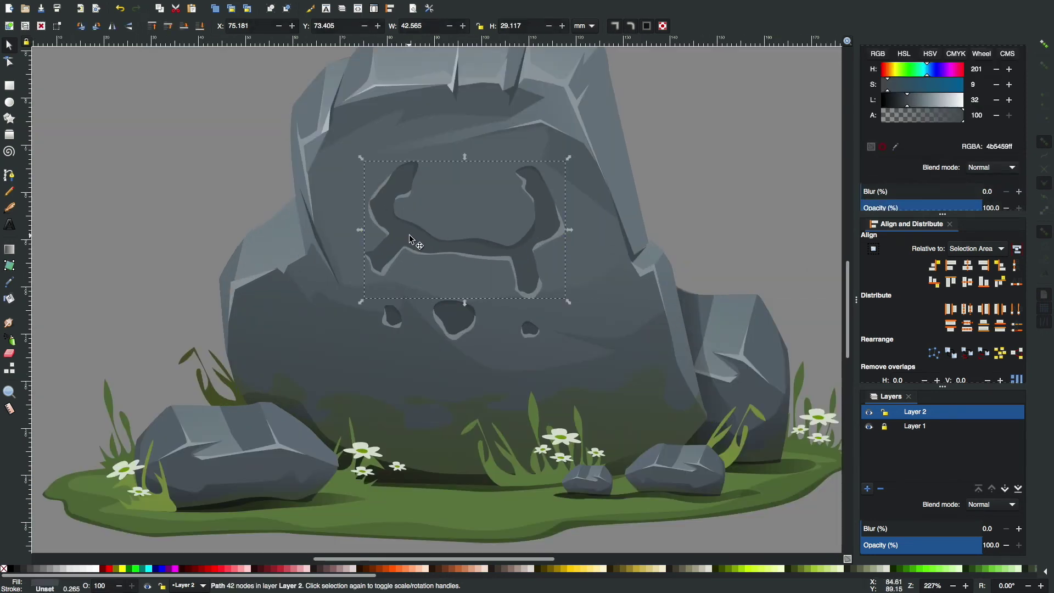
# Add the three small holes beneath the rune to the selection, dropping a stray shape.
pyautogui.keyDown('shift'); pyautogui.click(402, 317); pyautogui.keyUp('shift')
pyautogui.keyDown('shift'); pyautogui.click(461, 318); pyautogui.keyUp('shift')
pyautogui.keyDown('shift'); pyautogui.click(532, 330); pyautogui.keyUp('shift')
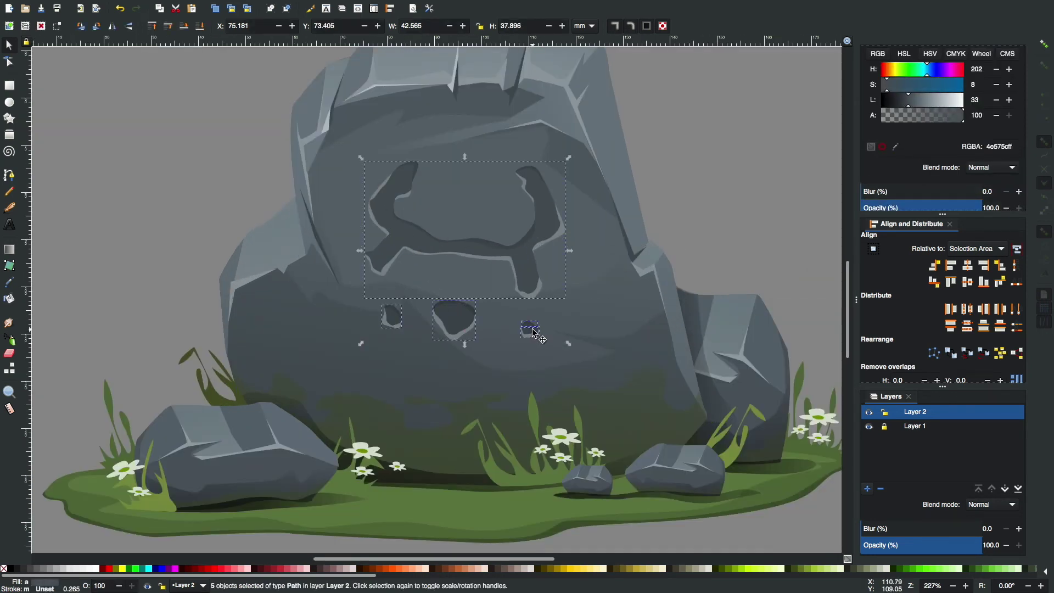
pyautogui.press('+')
pyautogui.press('+')
pyautogui.keyDown('shift'); pyautogui.click(610, 338); pyautogui.keyUp('shift')
pyautogui.press('-')
pyautogui.press('-')
pyautogui.press('-')
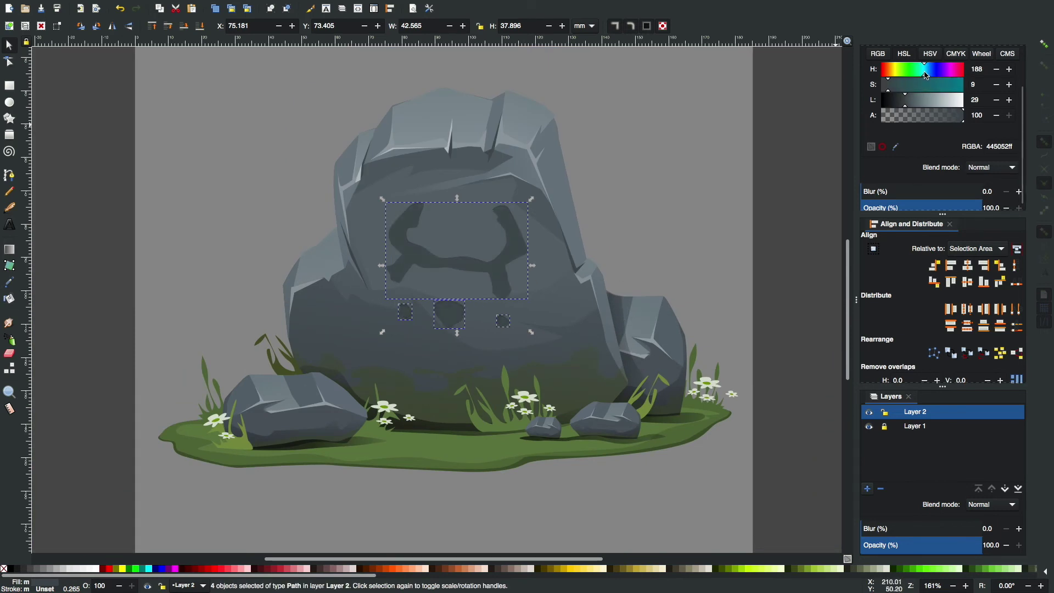
# Fill the rune and holes bright blue 169eff at about 45% opacity.
pyautogui.click(962, 85)
pyautogui.click(921, 100)
pyautogui.click(899, 208)
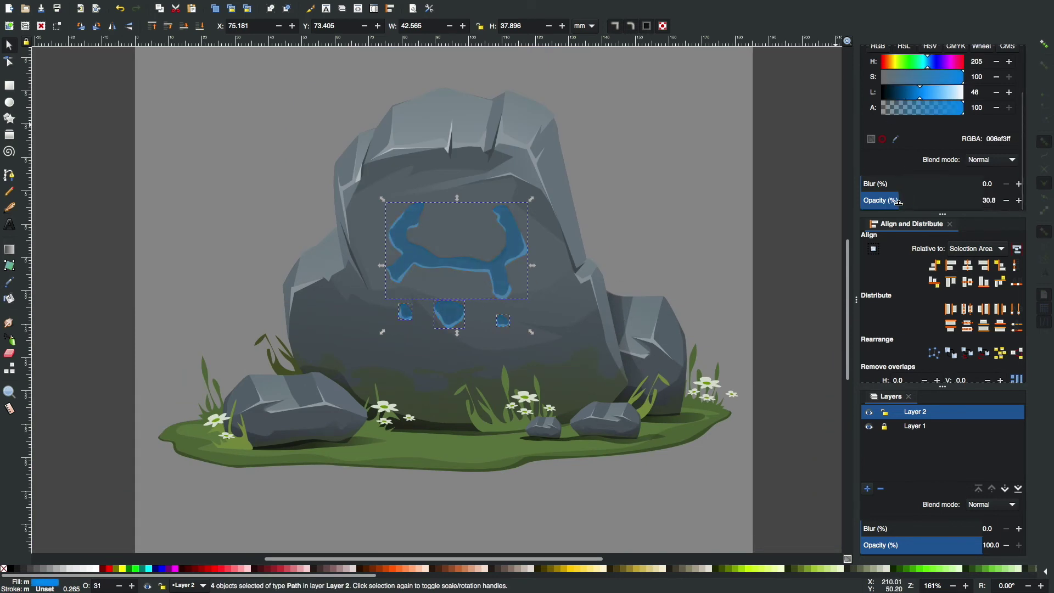
pyautogui.moveTo(925, 98); pyautogui.dragTo(928, 98)
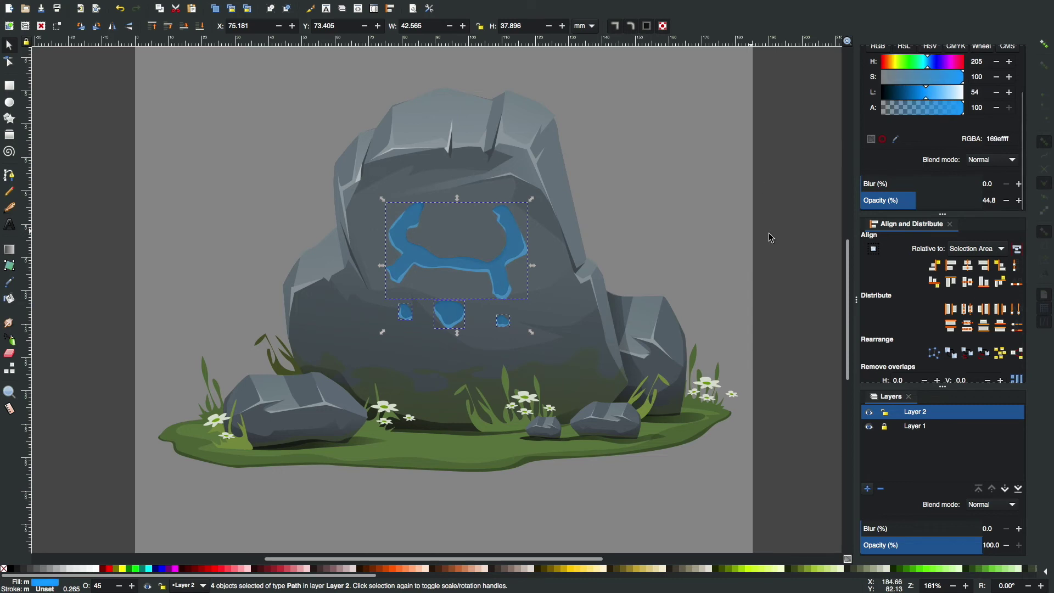
pyautogui.keyDown('shift'); pyautogui.click(503, 321); pyautogui.keyUp('shift')
pyautogui.keyDown('shift'); pyautogui.click(449, 314); pyautogui.keyUp('shift')
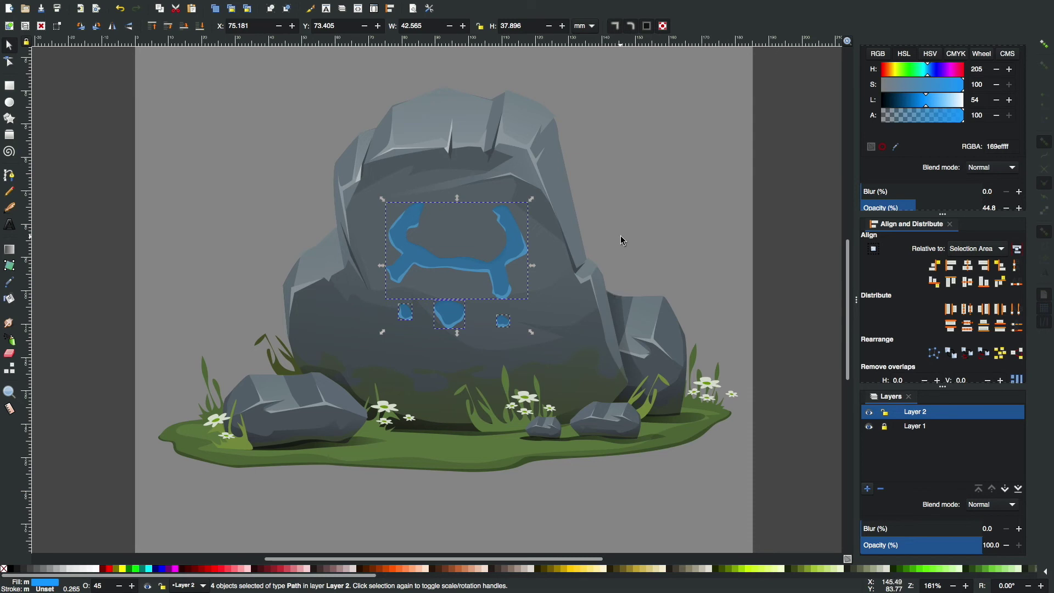
# Undo the accidental move of the rune shapes and restore their blue fill.
pyautogui.moveTo(422, 256); pyautogui.dragTo(494, 250)
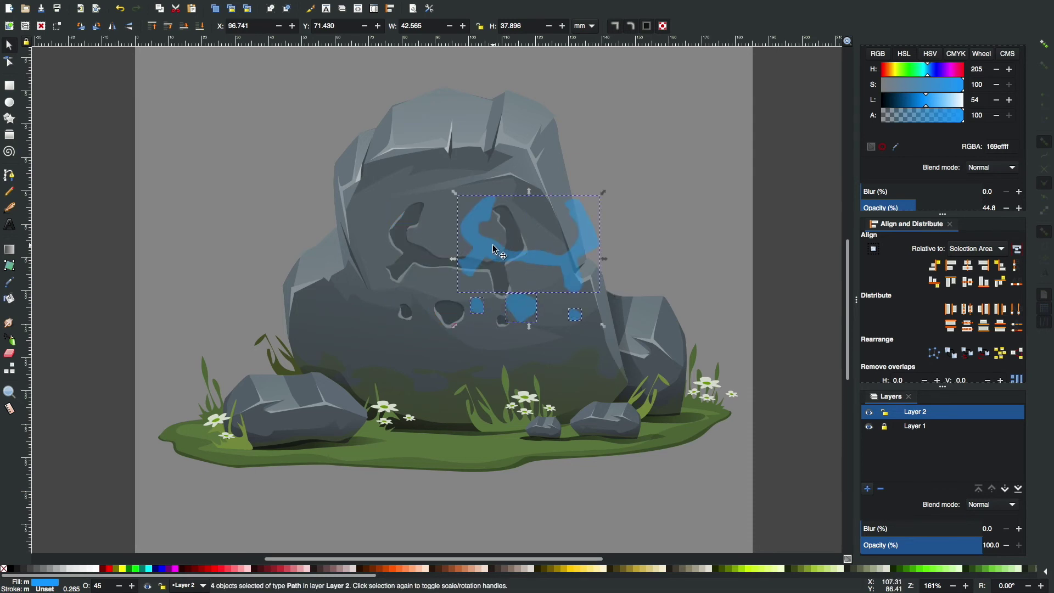
pyautogui.hotkey('ctrl', 'z')
pyautogui.hotkey('ctrl', 'z')
pyautogui.hotkey('ctrl', 'z')
pyautogui.press('+')
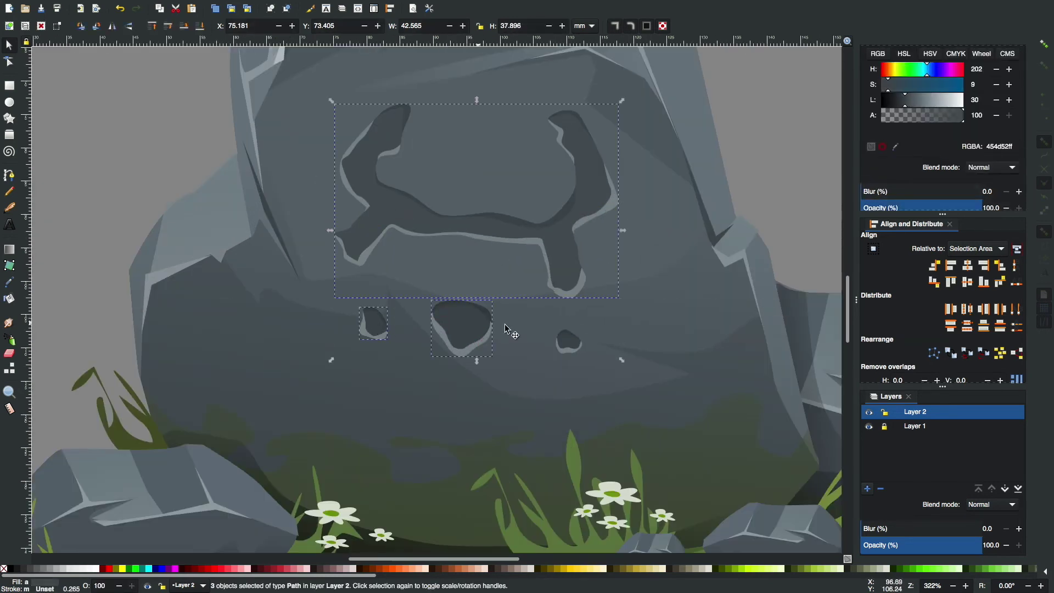
pyautogui.hotkey('ctrl', 'shift', 'z')
pyautogui.press('-')
pyautogui.press('-')
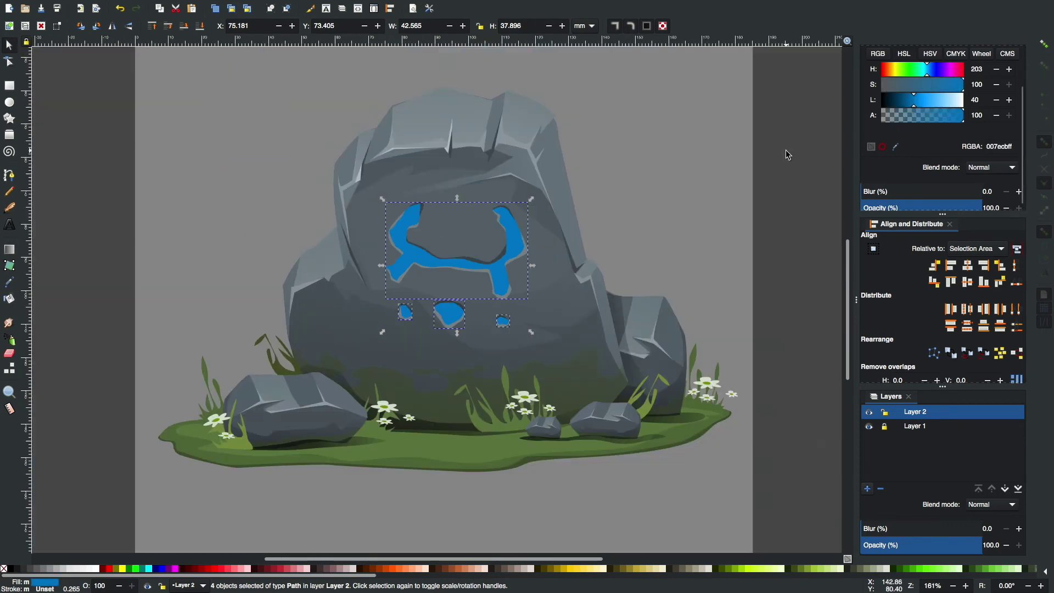
pyautogui.press('+')
# Select the rune edge pieces so they can take a lighter blue highlight.
pyautogui.click(420, 190)
pyautogui.press('+')
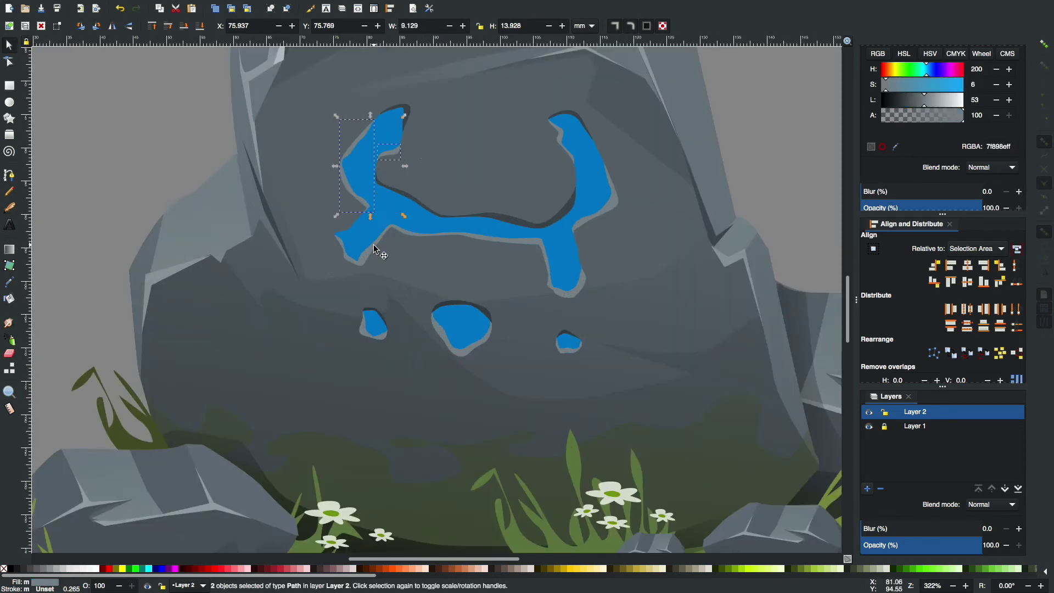
pyautogui.click(423, 228)
pyautogui.click(399, 112)
pyautogui.keyDown('shift'); pyautogui.click(580, 121); pyautogui.keyUp('shift')
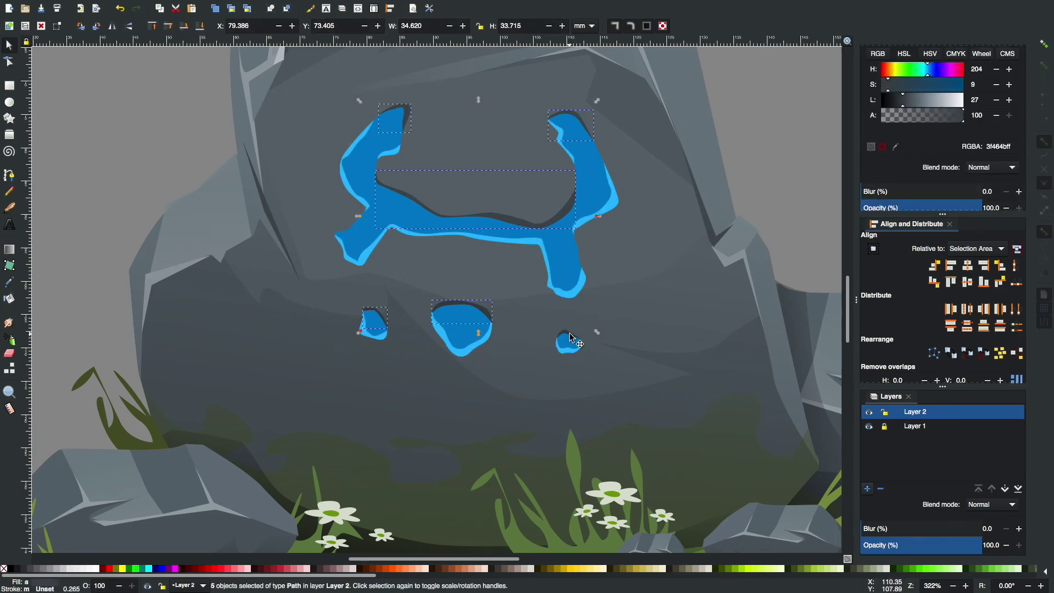
pyautogui.click(772, 144)
pyautogui.scroll(-3, 772, 143)
pyautogui.scroll(1, 772, 143)
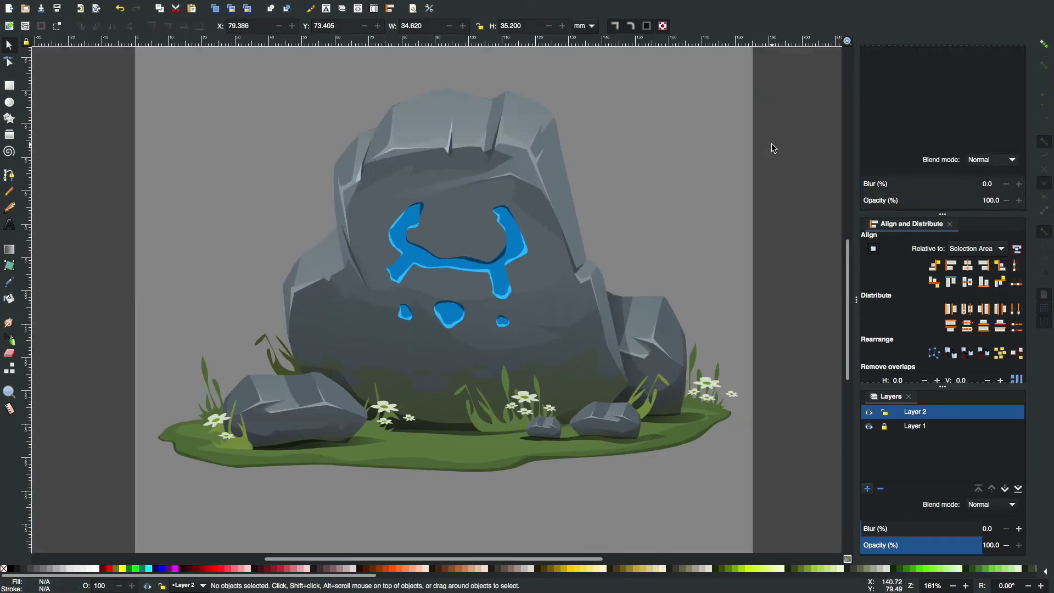
# Blur the blue rune paths to about 33% so they glow softly.
pyautogui.scroll(1, 407, 235)
pyautogui.hotkey('ctrl', 'a')
pyautogui.press('+')
pyautogui.press('+')
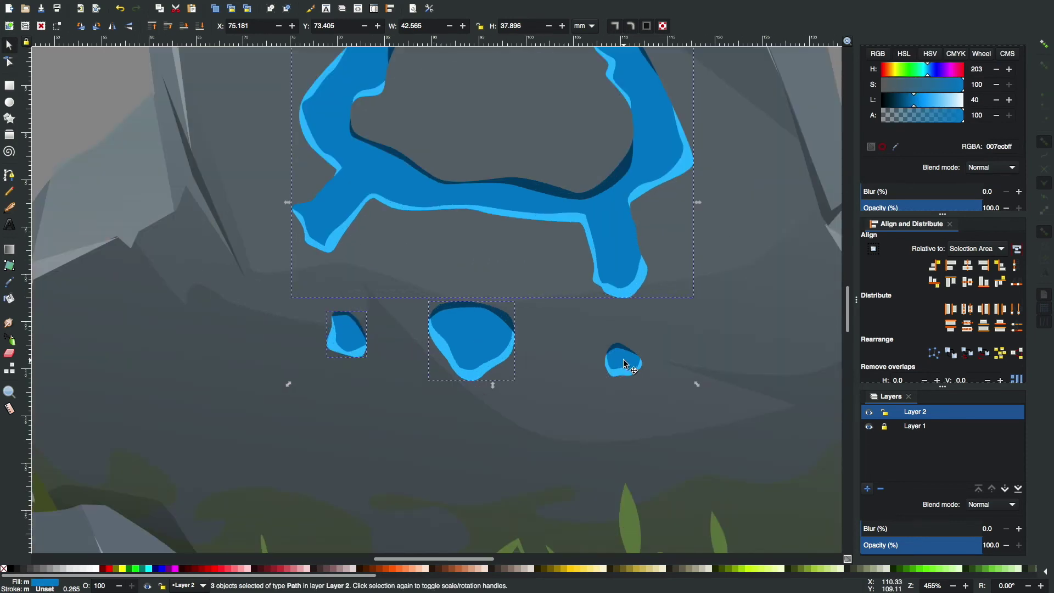
pyautogui.press('-')
pyautogui.press('-')
pyautogui.click(905, 192)
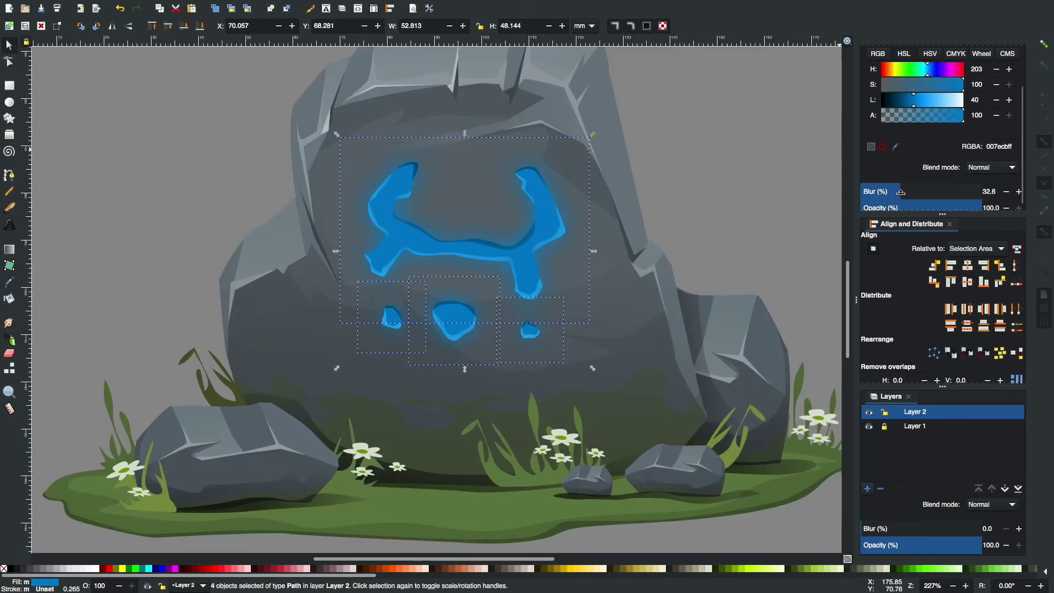
pyautogui.click(729, 164)
pyautogui.press('-')
pyautogui.press('-')
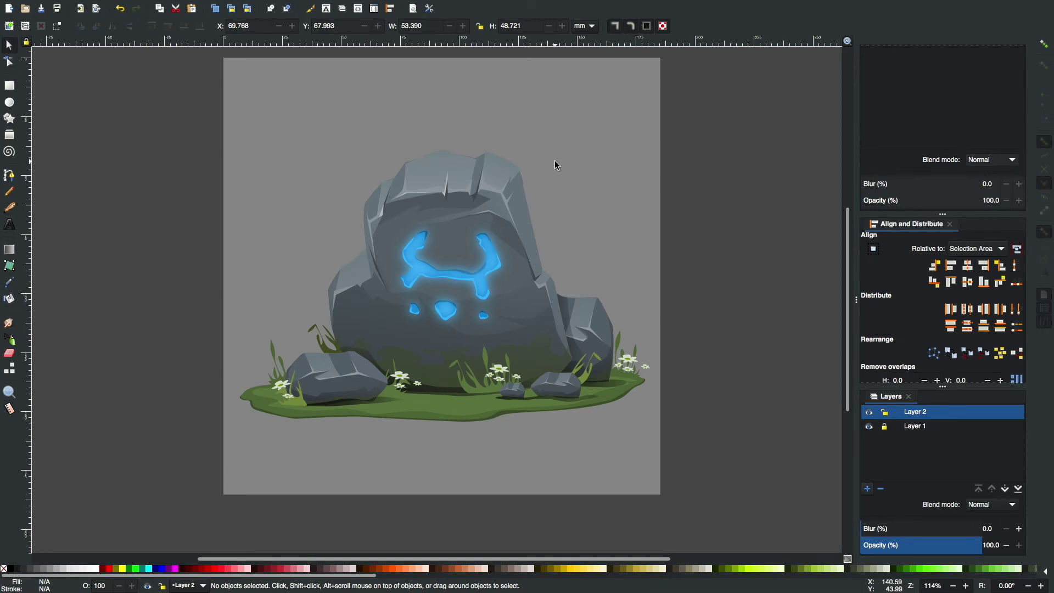
pyautogui.scroll(1, 557, 164)
# Draw a circle with a radial gradient fill and move it above the runes.
pyautogui.press('e')
pyautogui.moveTo(297, 158); pyautogui.dragTo(342, 198)
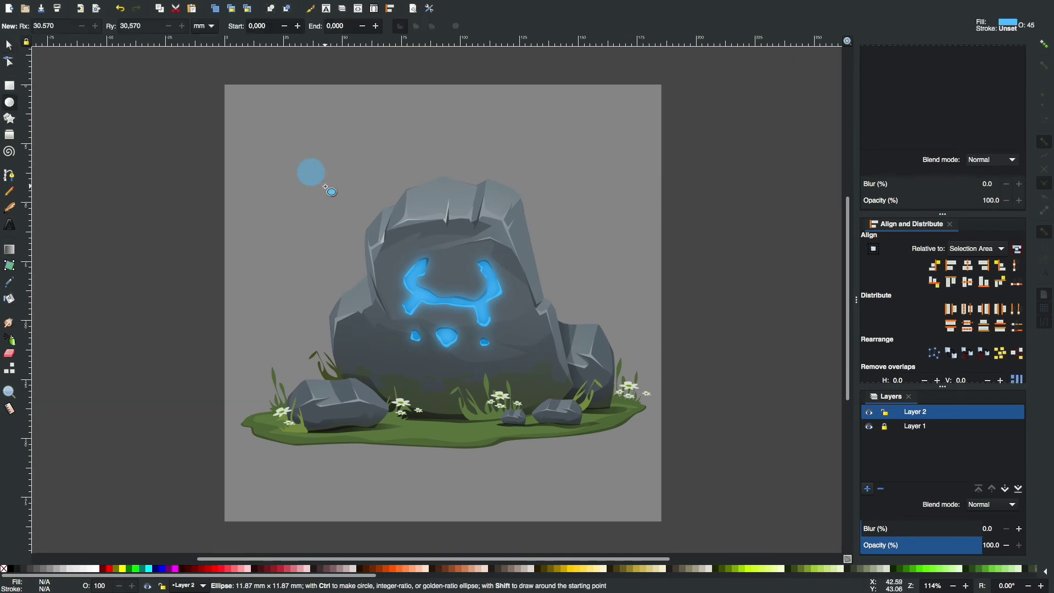
pyautogui.press('s')
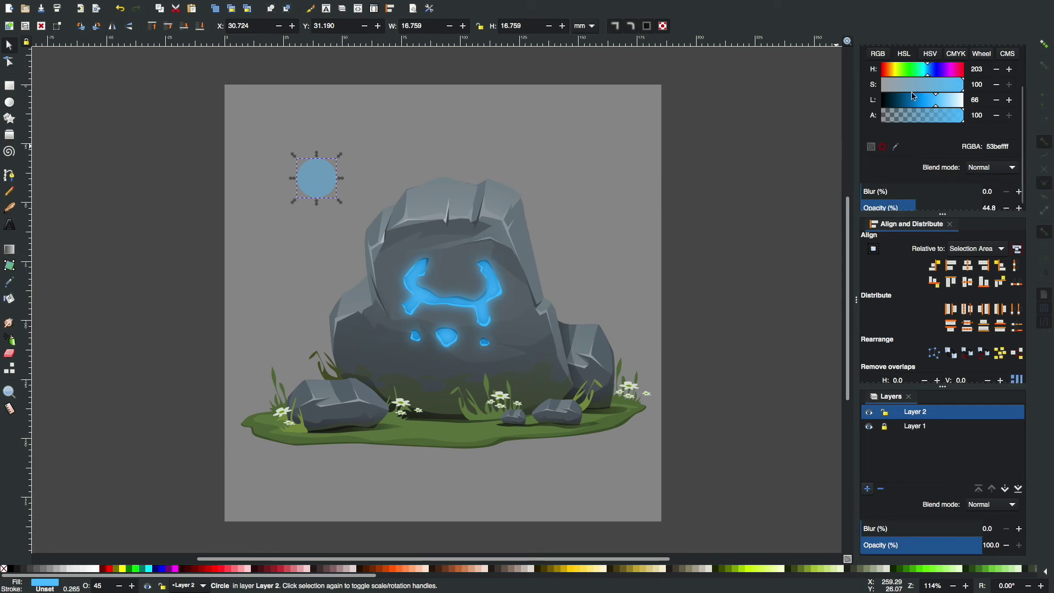
pyautogui.scroll(2, 921, 94)
pyautogui.click(912, 83)
pyautogui.moveTo(316, 179); pyautogui.dragTo(460, 244)
# Raise the glow circle's opacity and select its gradient's middle stop.
pyautogui.press('+')
pyautogui.press('+')
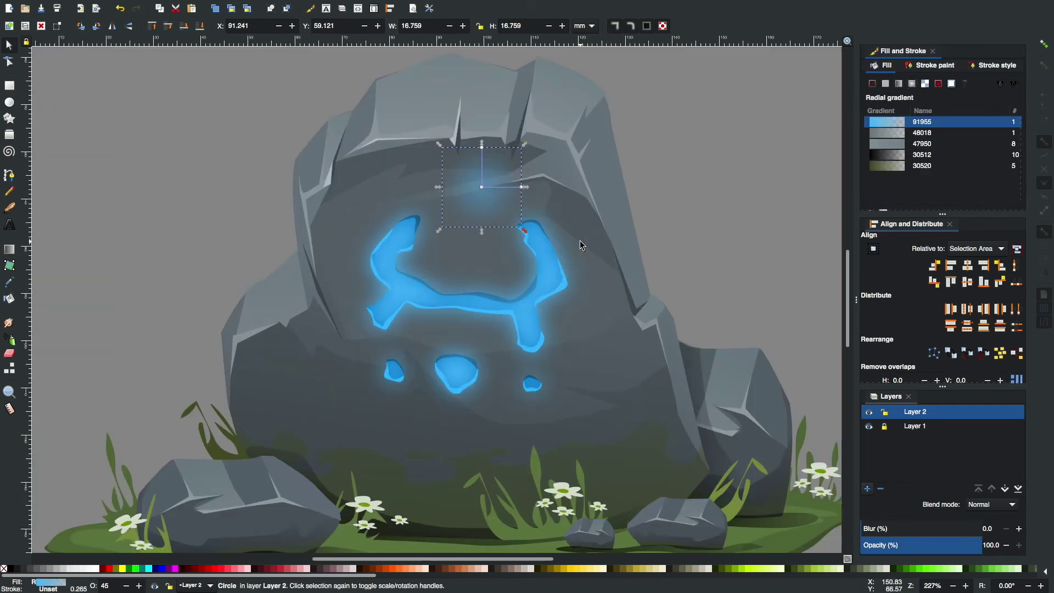
pyautogui.scroll(-3, 895, 177)
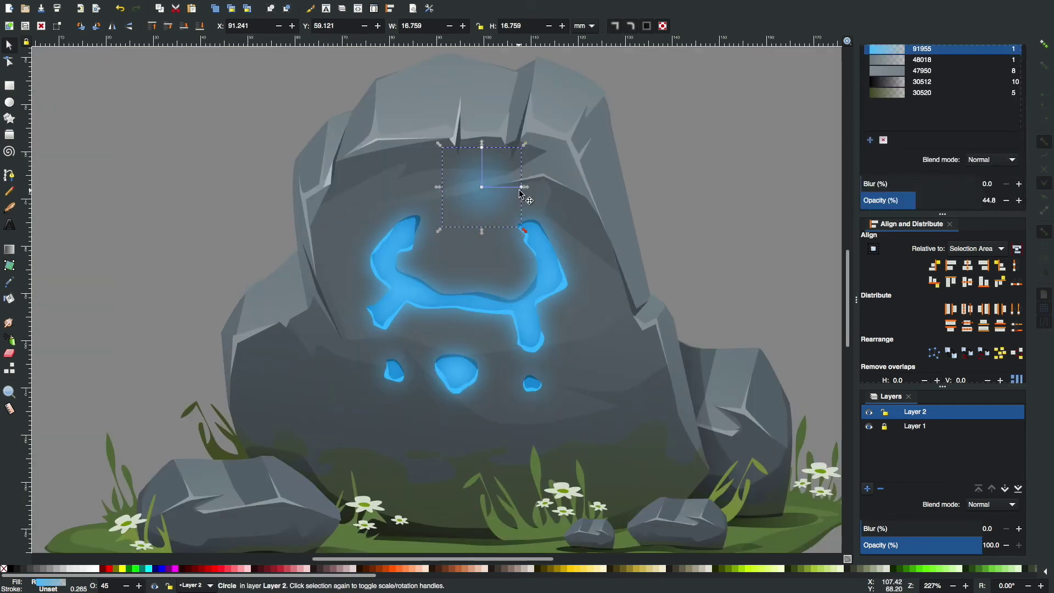
pyautogui.moveTo(526, 148); pyautogui.dragTo(521, 155)
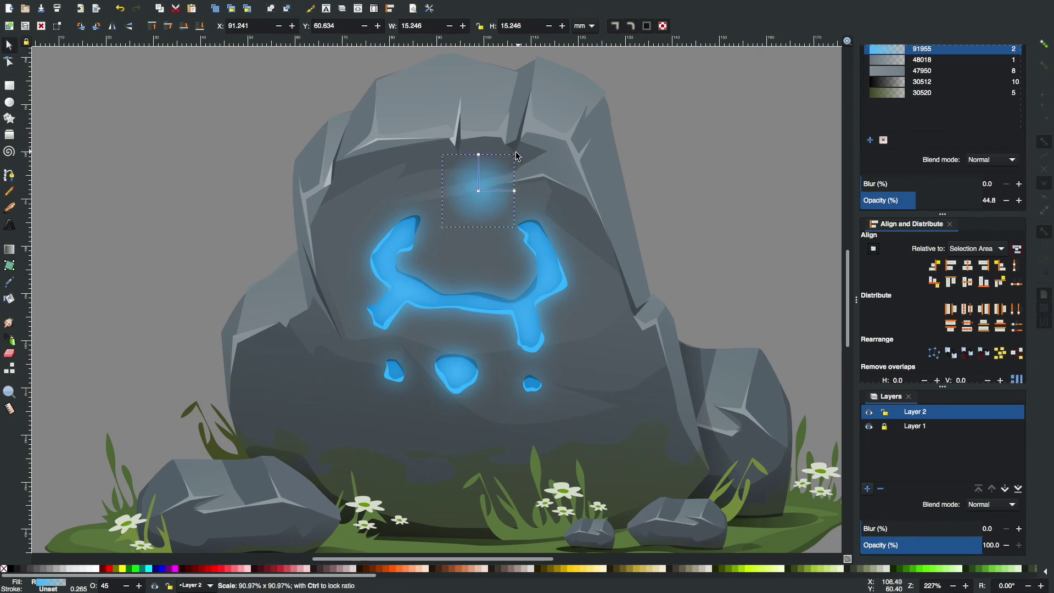
pyautogui.click(618, 163)
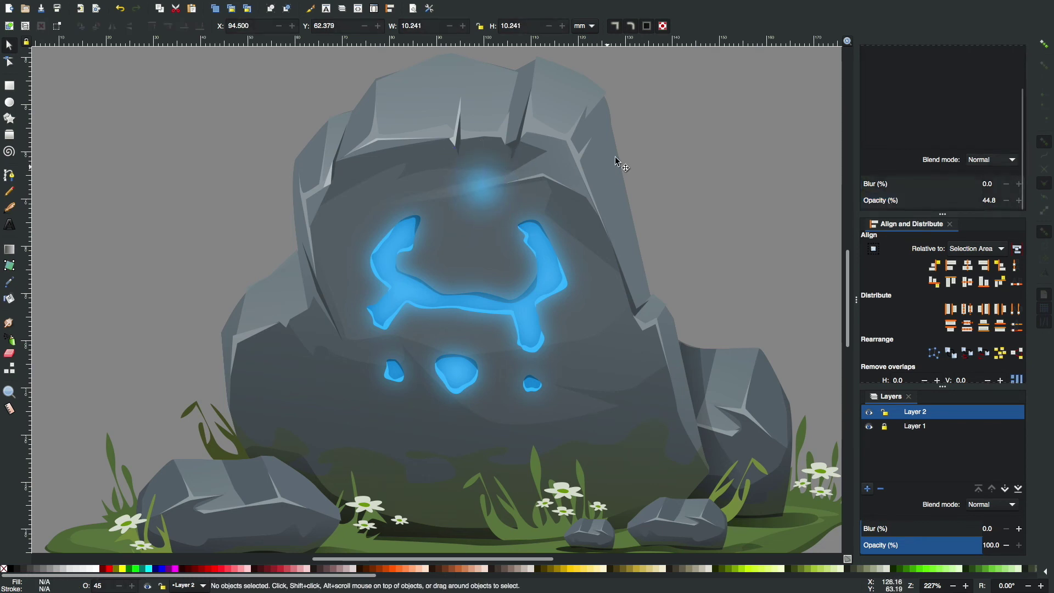
pyautogui.click(494, 193)
pyautogui.moveTo(919, 200); pyautogui.dragTo(959, 201)
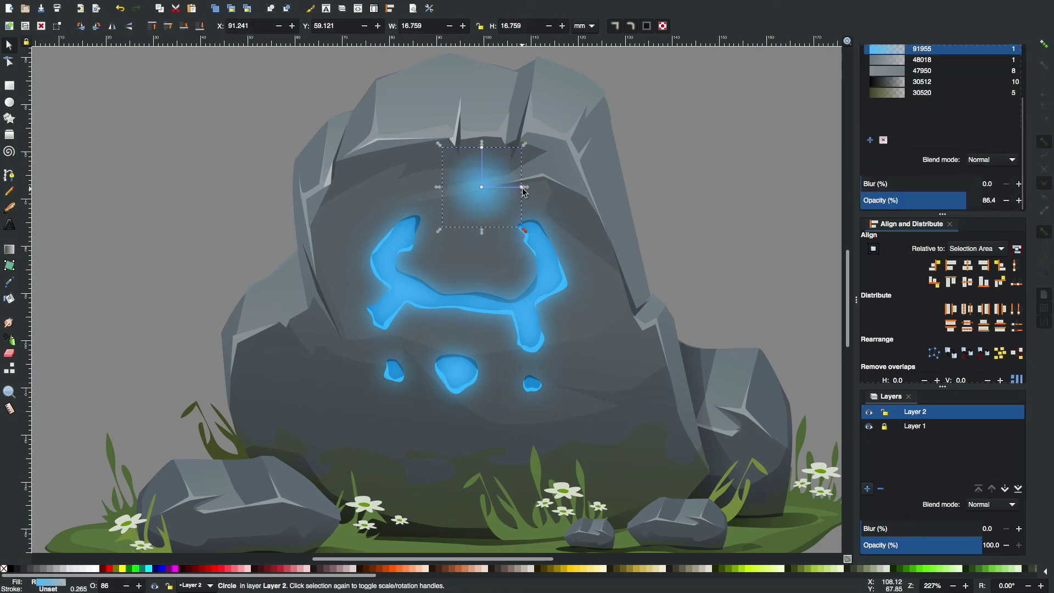
pyautogui.hotkey('ctrl', 'z')
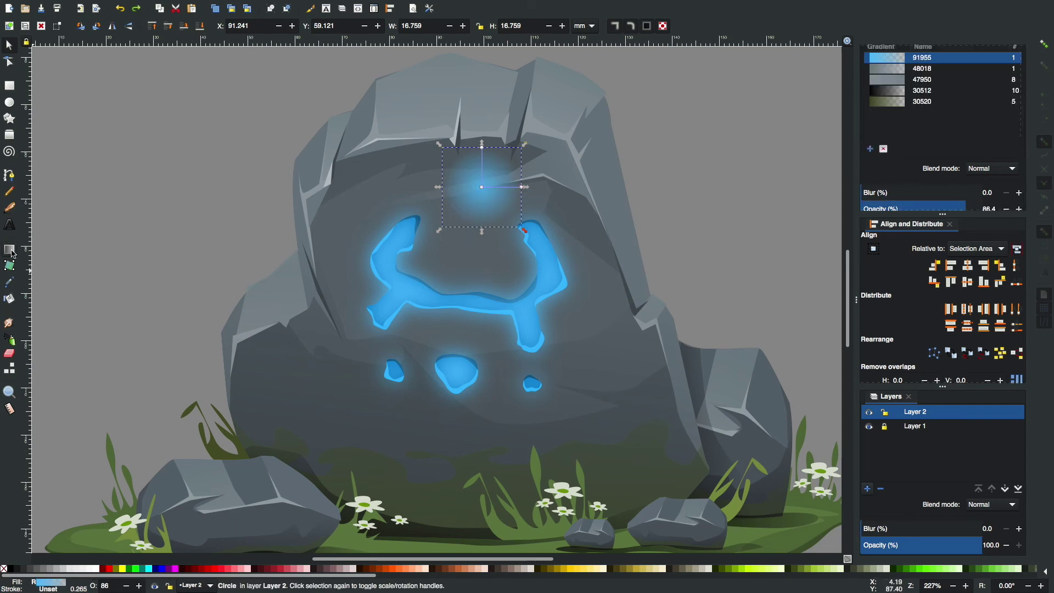
pyautogui.click(10, 249)
pyautogui.click(514, 187)
pyautogui.scroll(2, 542, 194)
# Pull the glow's middle gradient stop inward to tighten its falloff.
pyautogui.scroll(3, 587, 212)
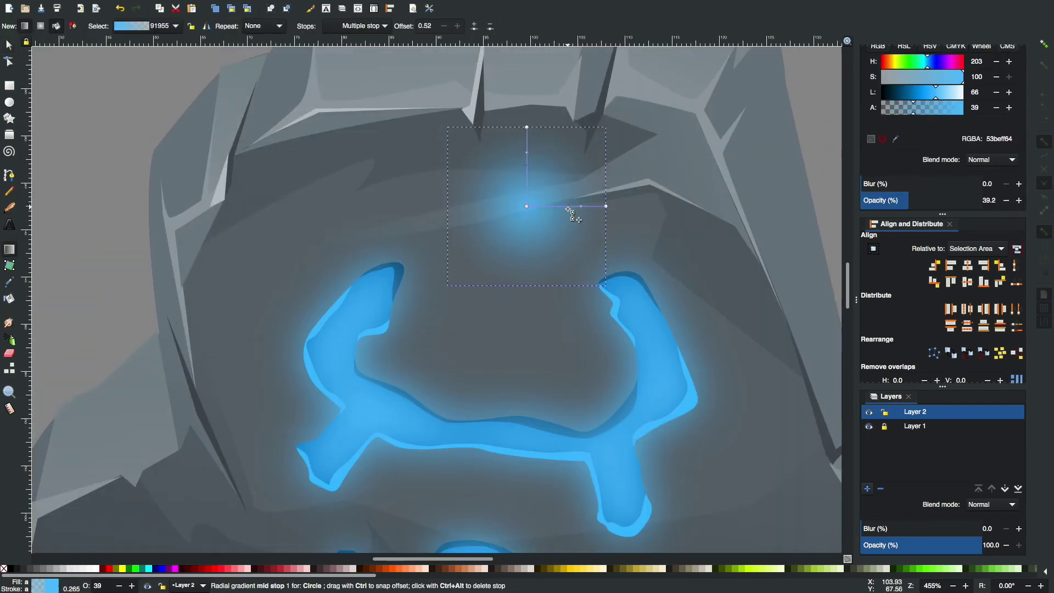
pyautogui.moveTo(568, 207); pyautogui.dragTo(560, 207)
pyautogui.press('s')
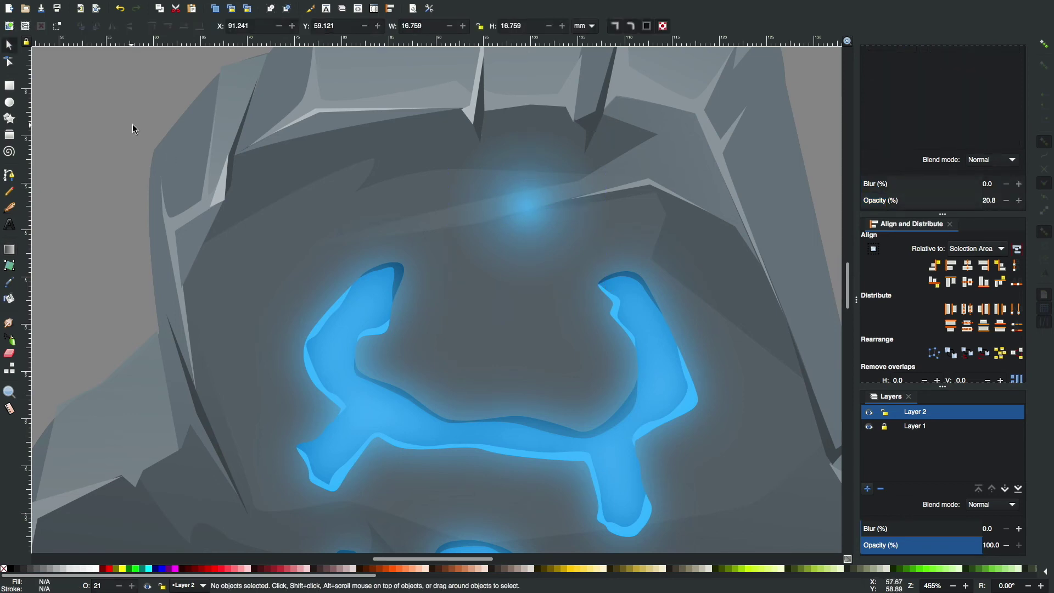
pyautogui.scroll(-4, 150, 123)
pyautogui.scroll(3, 377, 187)
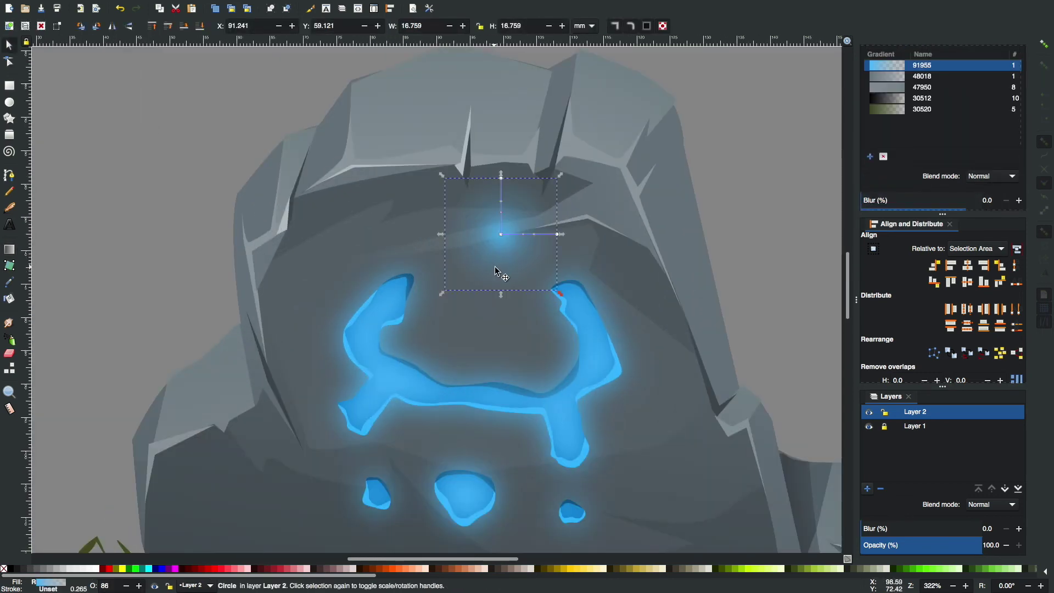
# Duplicate the glow, move the copy left and make its colour white.
pyautogui.hotkey('ctrl', 'd')
pyautogui.moveTo(502, 234); pyautogui.dragTo(383, 235)
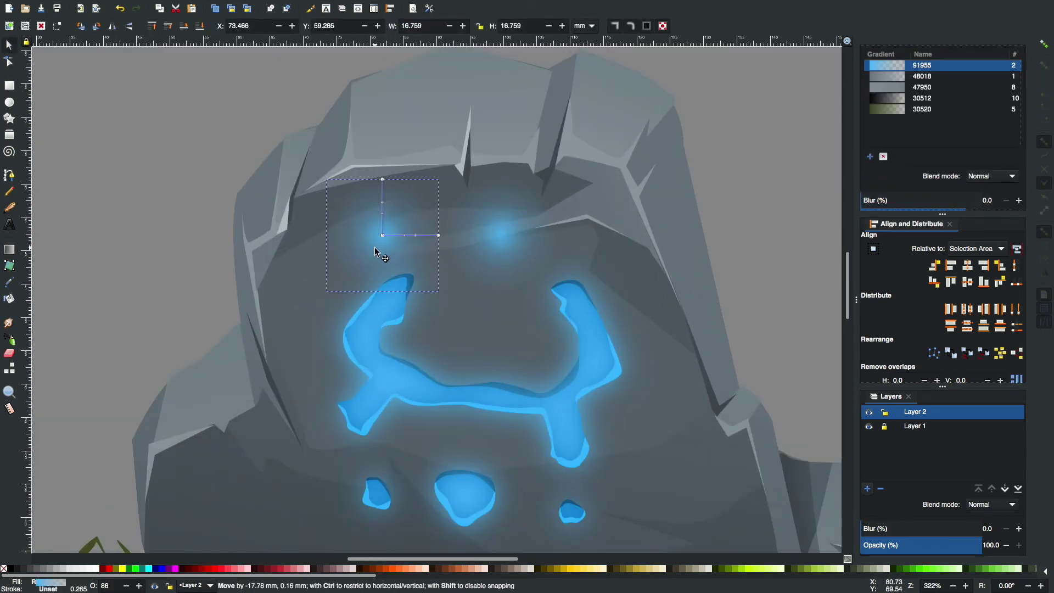
pyautogui.moveTo(950, 100)
pyautogui.mouseDown()
pyautogui.moveTo(978, 108)
pyautogui.moveTo(962, 122)
pyautogui.mouseUp()
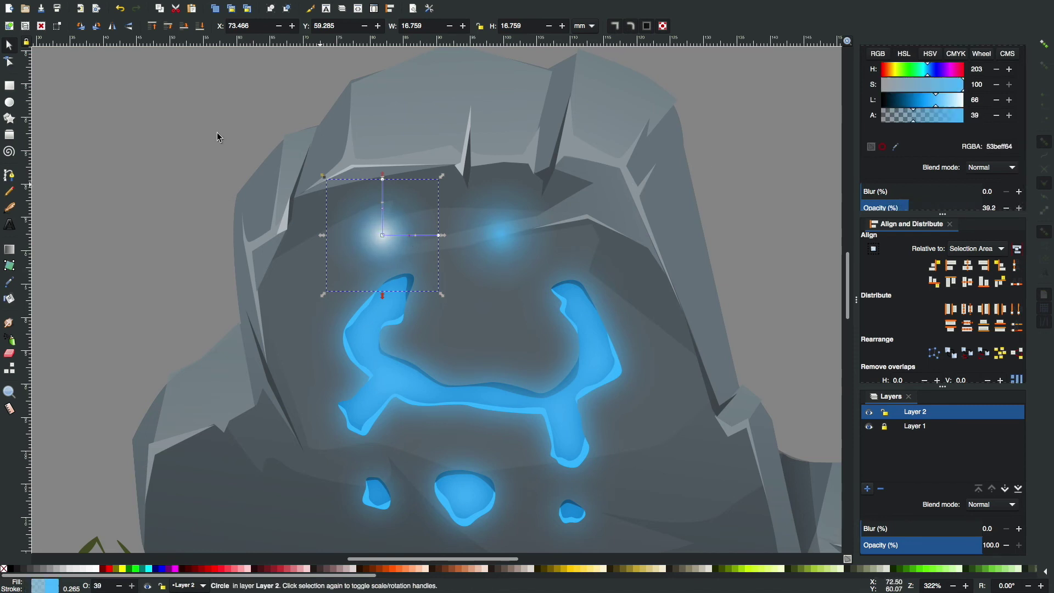
pyautogui.press('-')
pyautogui.press('-')
pyautogui.scroll(-1, 985, 199)
pyautogui.scroll(-1, 985, 200)
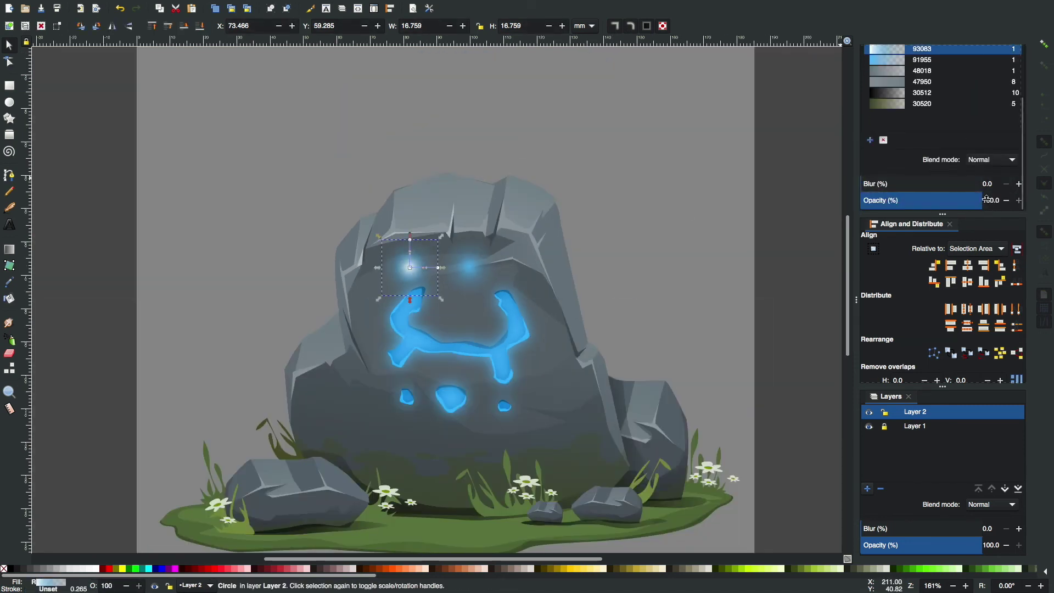
# Move one glow circle above the rock and another down onto it.
pyautogui.moveTo(410, 266); pyautogui.dragTo(409, 147)
pyautogui.click(927, 200)
pyautogui.click(472, 165)
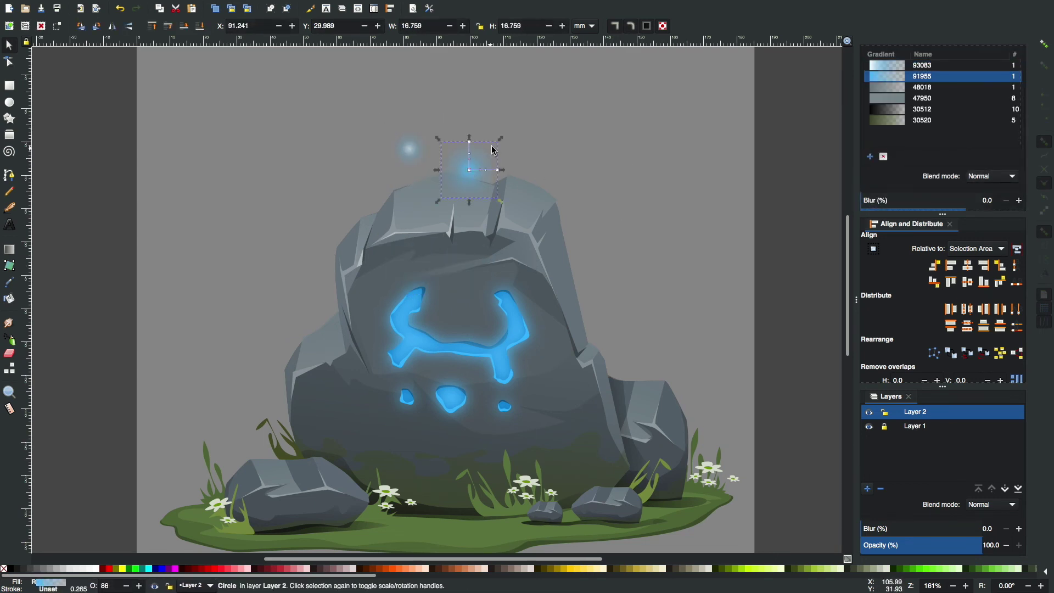
pyautogui.scroll(1, 630, 183)
pyautogui.scroll(-3, 631, 184)
pyautogui.moveTo(412, 110)
pyautogui.mouseDown()
pyautogui.moveTo(427, 245)
pyautogui.moveTo(513, 170)
pyautogui.mouseUp()
# Duplicate the glow circle and place a small glow on the rock.
pyautogui.hotkey('ctrl', 'd')
pyautogui.click(514, 171)
pyautogui.click(468, 122)
pyautogui.moveTo(468, 122); pyautogui.dragTo(404, 201)
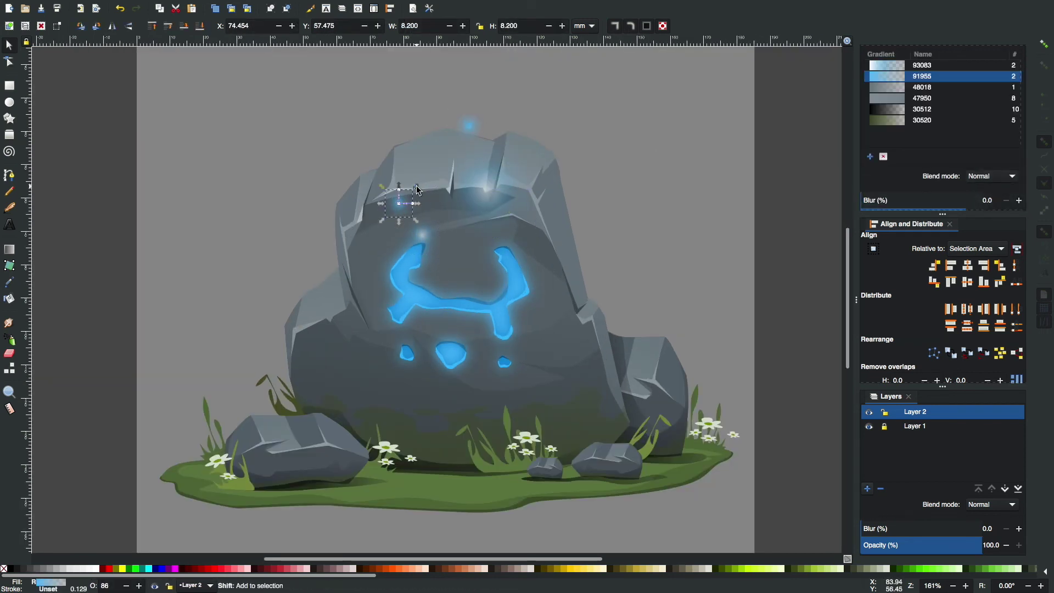
pyautogui.click(644, 160)
pyautogui.press('5')
# Raise the opacity of two glows near the rock top and enlarge the left-arm glow.
pyautogui.click(472, 221)
pyautogui.keyDown('shift'); pyautogui.click(461, 175); pyautogui.keyUp('shift')
pyautogui.moveTo(915, 203); pyautogui.dragTo(939, 198)
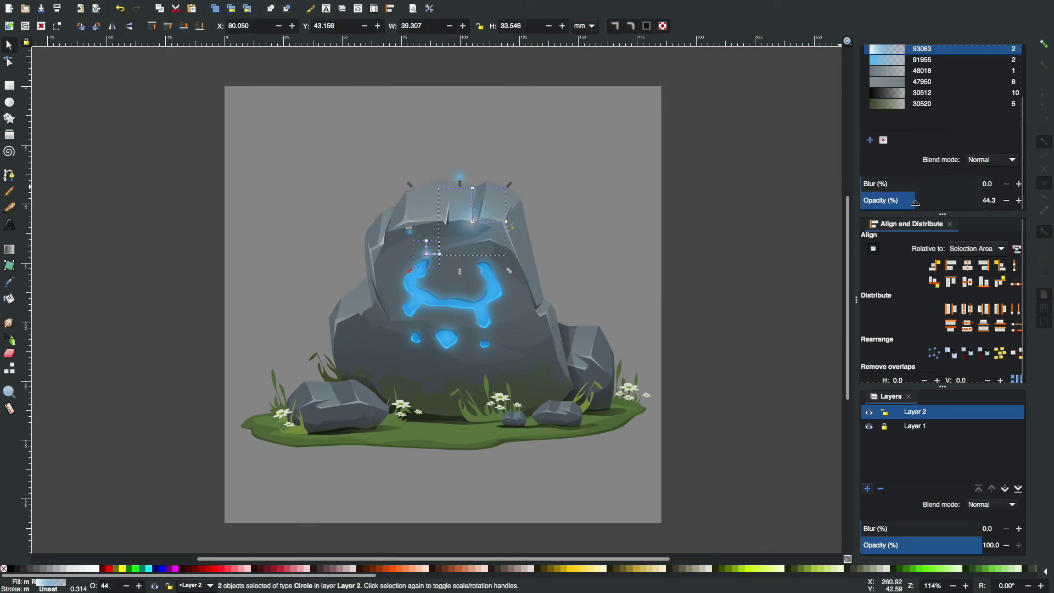
pyautogui.click(435, 256)
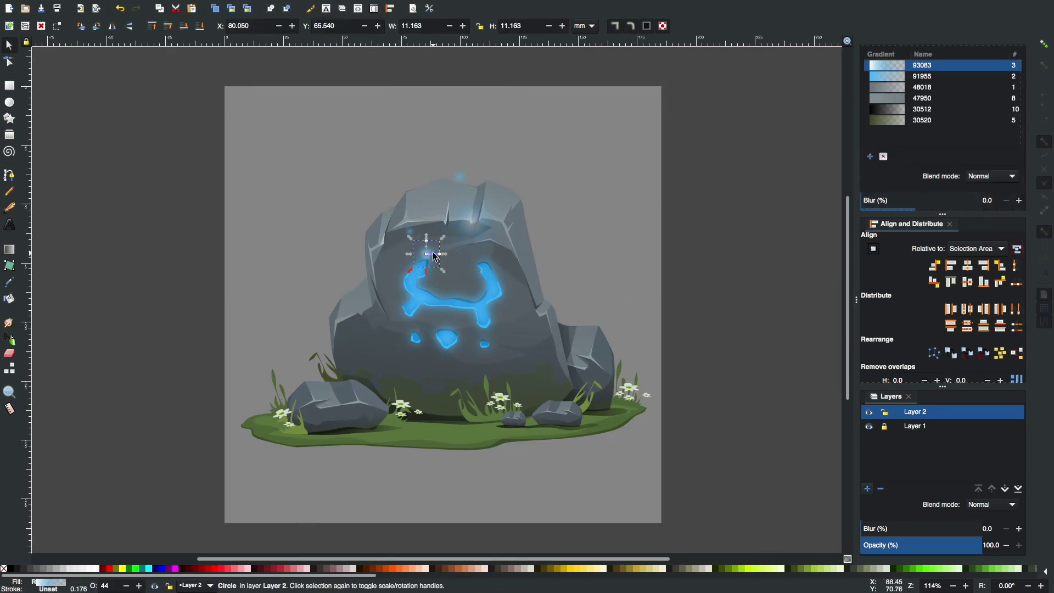
pyautogui.moveTo(486, 273); pyautogui.dragTo(448, 318)
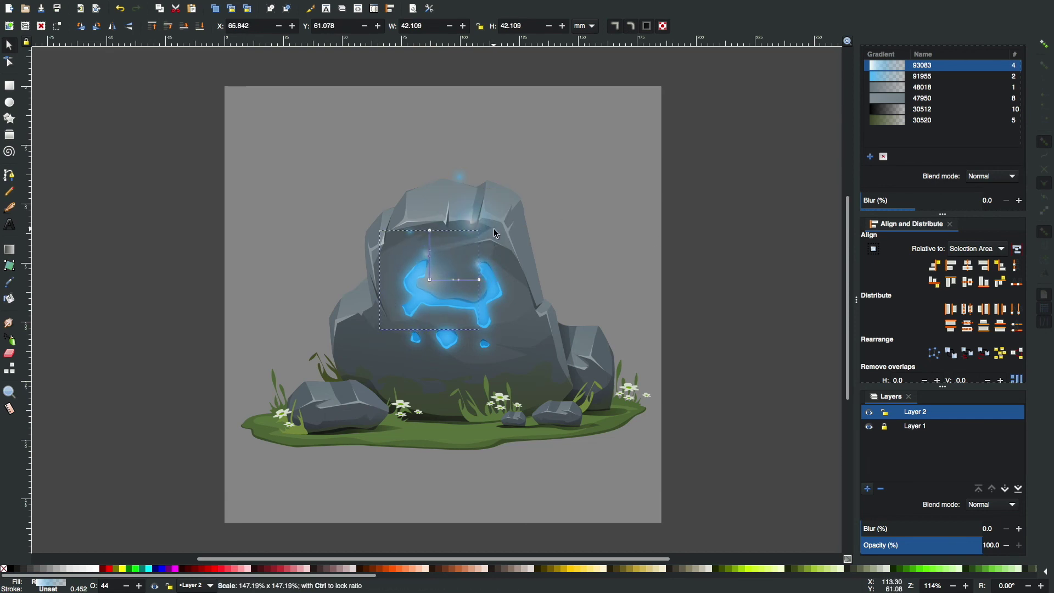
pyautogui.click(754, 179)
# Place small glow particles above the rock and shift the group slightly lower right.
pyautogui.moveTo(431, 262); pyautogui.dragTo(510, 202)
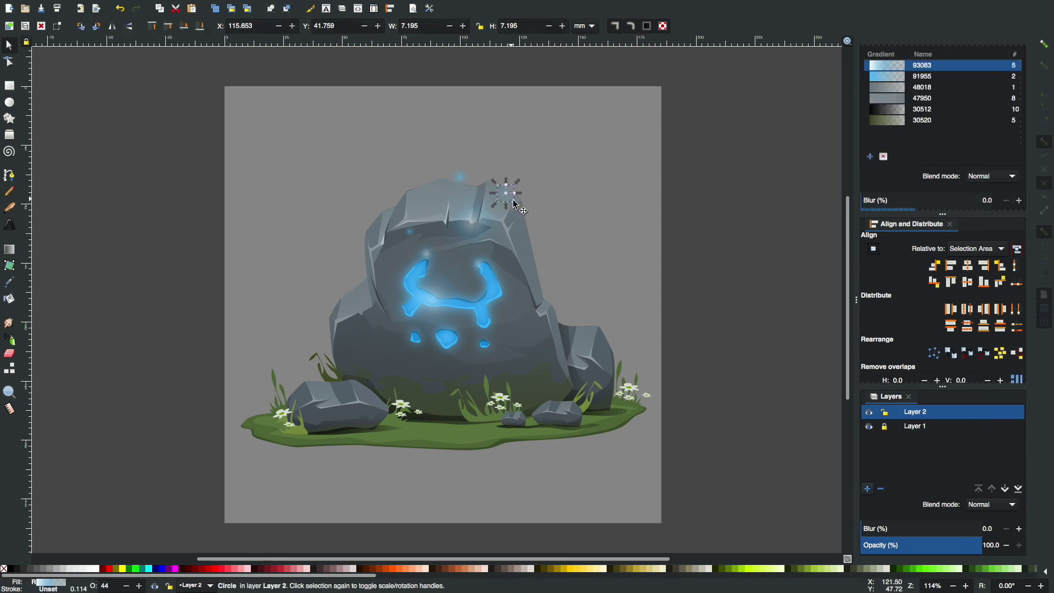
pyautogui.scroll(2, 568, 168)
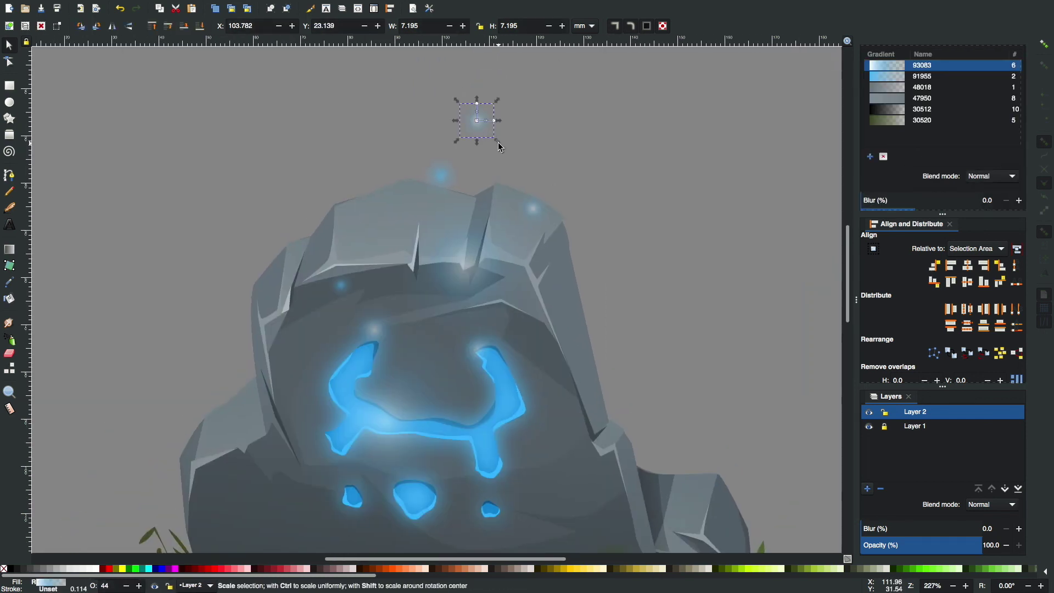
pyautogui.moveTo(441, 185); pyautogui.dragTo(429, 112)
pyautogui.keyDown('shift'); pyautogui.click(477, 120); pyautogui.keyUp('shift')
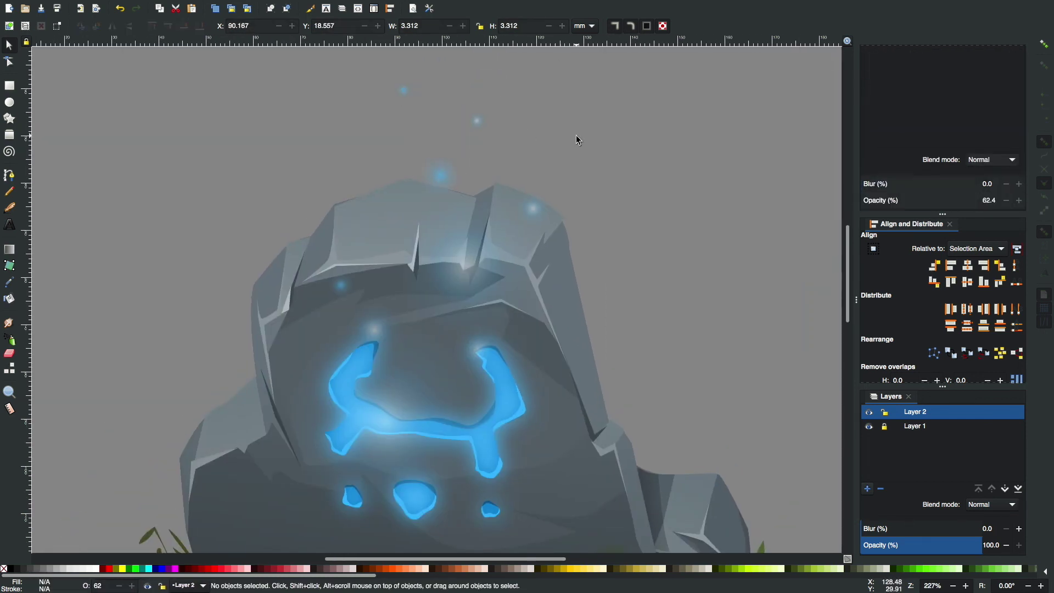
pyautogui.press('-')
pyautogui.press('-')
pyautogui.hotkey('ctrl', 'z')
pyautogui.moveTo(439, 221); pyautogui.dragTo(449, 231)
pyautogui.click(646, 206)
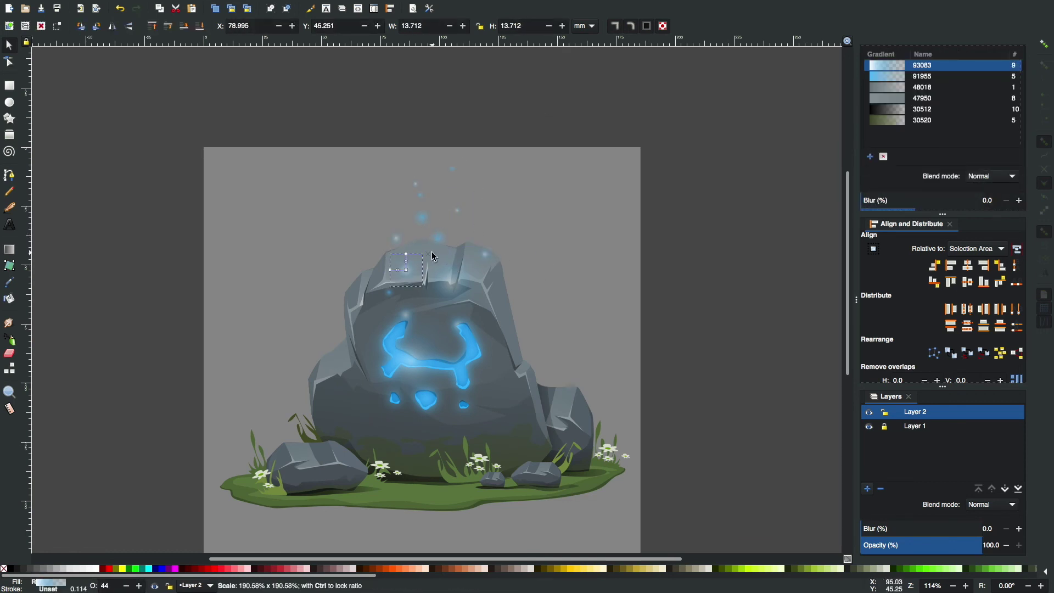
# Move the whole illustration slightly lower on the page.
pyautogui.scroll(-4, 694, 252)
pyautogui.keyDown('ctrl'); pyautogui.scroll(-1, 610, 95); pyautogui.keyUp('ctrl')
pyautogui.hotkey('ctrl', 'a')
pyautogui.moveTo(431, 268); pyautogui.dragTo(428, 284)
pyautogui.click(665, 253)
pyautogui.press('5')
# Nudge the rune glows into place, with the large one over the left rune arm.
pyautogui.click(489, 283)
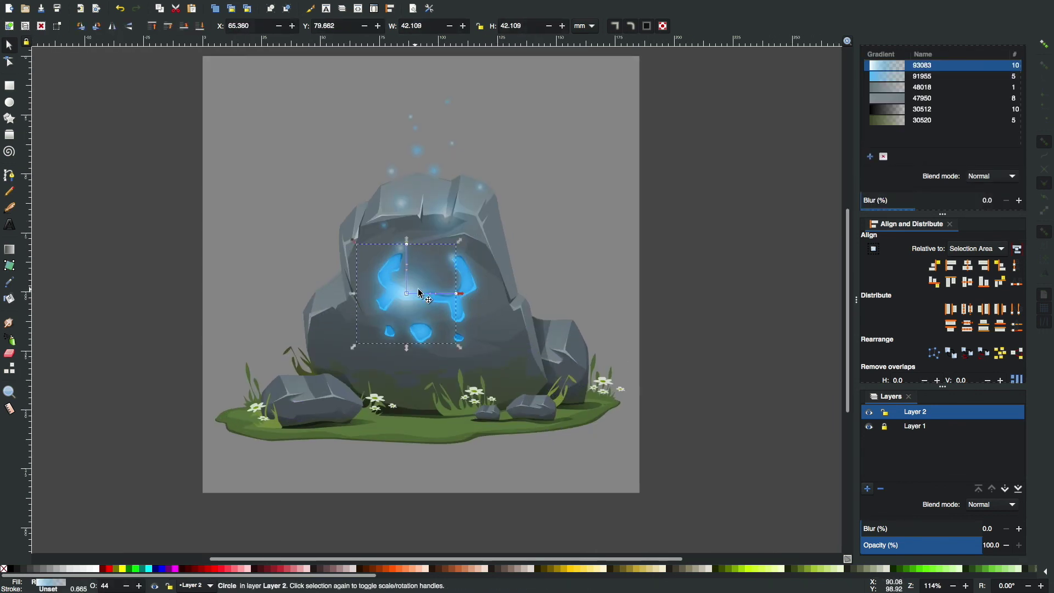
pyautogui.click(942, 200)
pyautogui.moveTo(501, 286); pyautogui.dragTo(502, 288)
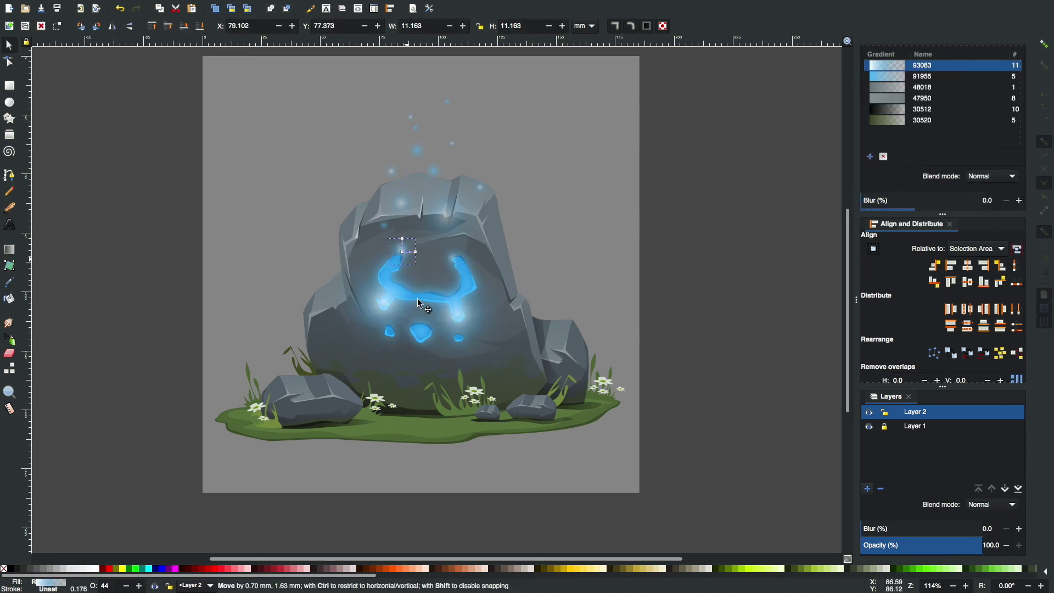
pyautogui.click(684, 301)
pyautogui.moveTo(428, 341); pyautogui.dragTo(421, 339)
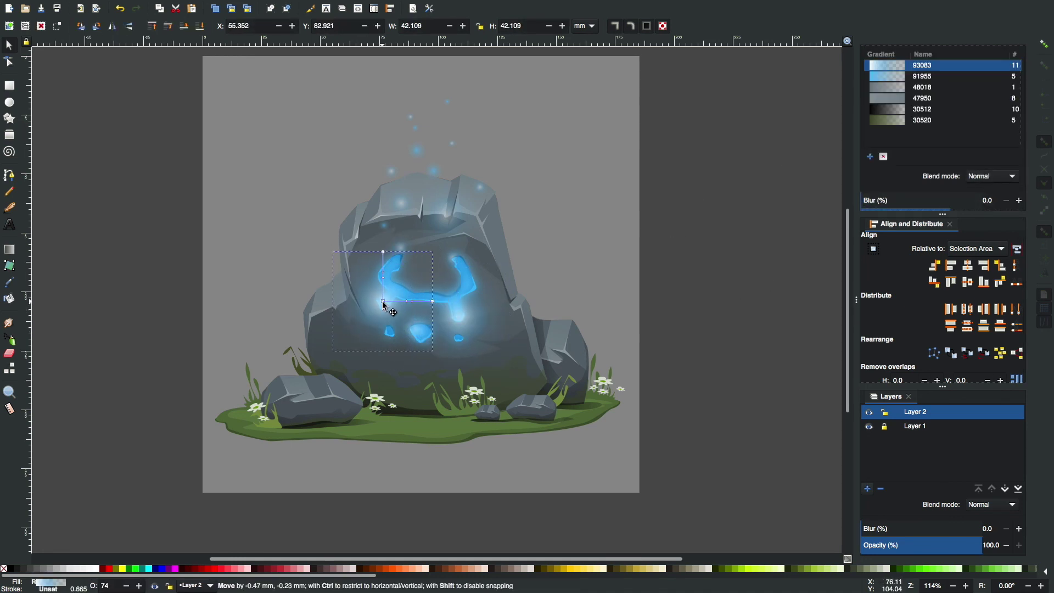
pyautogui.click(691, 240)
pyautogui.moveTo(505, 83)
pyautogui.mouseDown()
pyautogui.moveTo(418, 155)
pyautogui.moveTo(446, 218)
pyautogui.mouseUp()
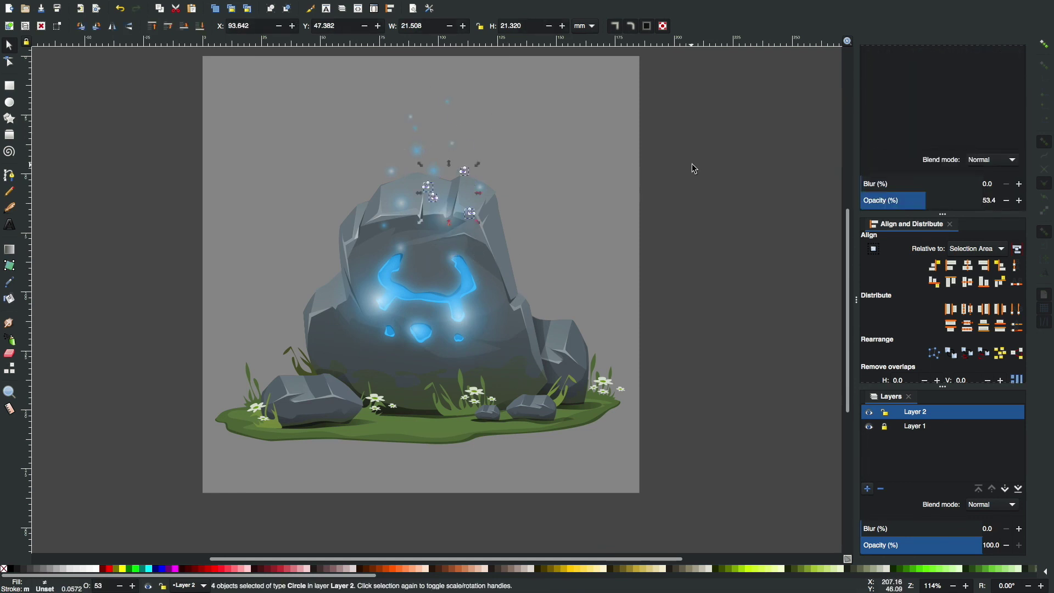
# Move four particles over the rock top and make them more opaque.
pyautogui.moveTo(548, 134); pyautogui.dragTo(483, 200)
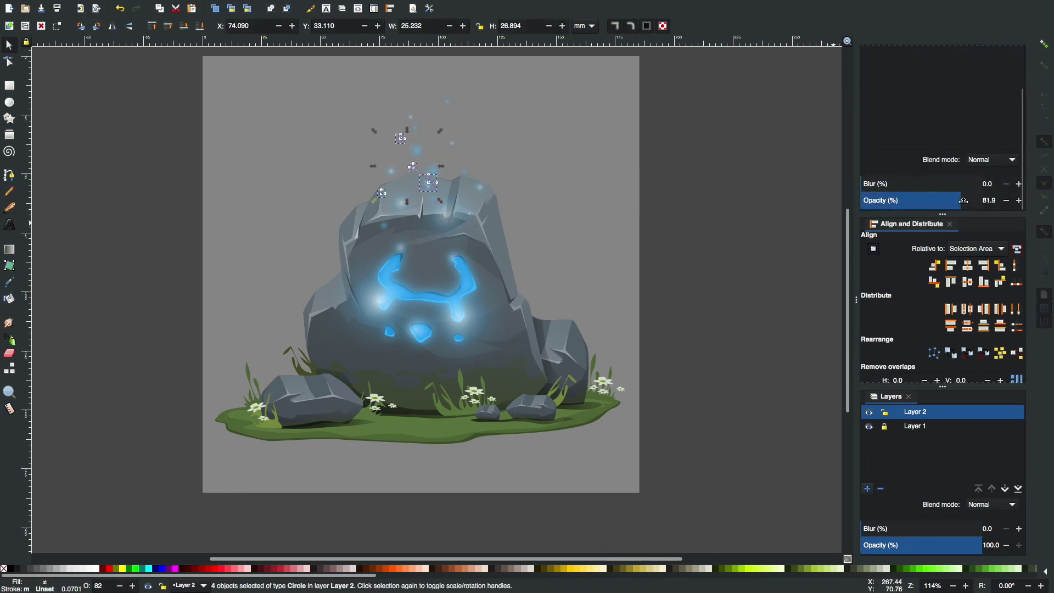
pyautogui.moveTo(960, 201); pyautogui.dragTo(975, 200)
pyautogui.click(713, 169)
pyautogui.moveTo(393, 149); pyautogui.dragTo(393, 149)
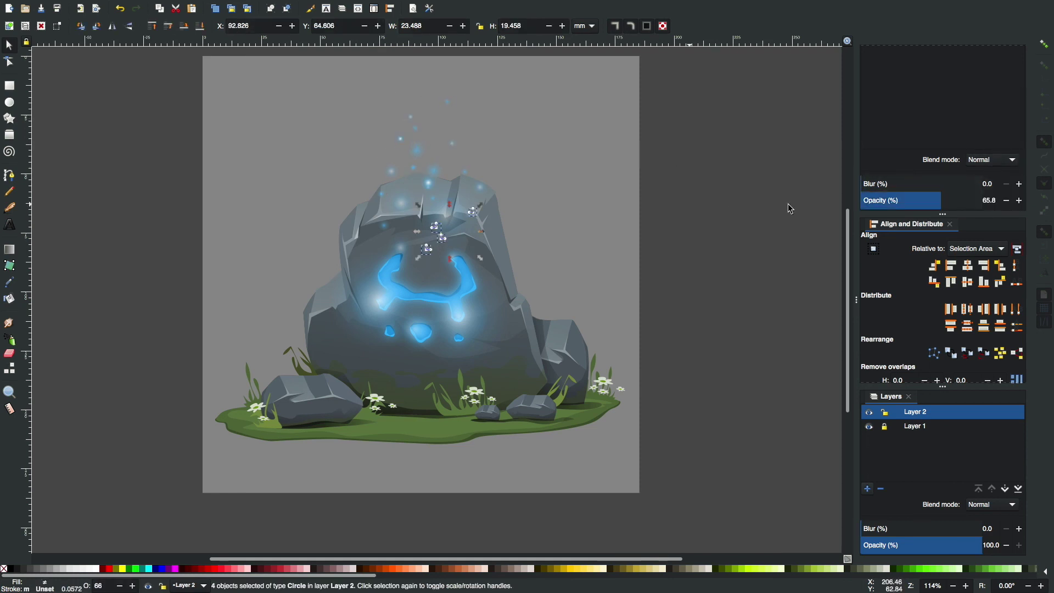
pyautogui.click(714, 172)
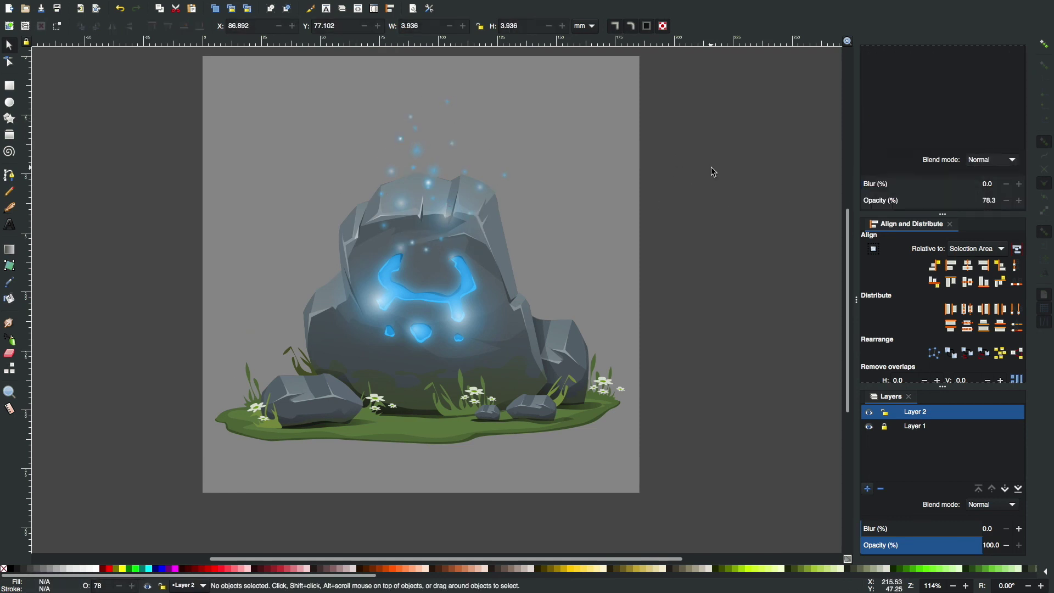
# Raise one particle higher and move three particles beside the rock's right side.
pyautogui.moveTo(435, 244); pyautogui.dragTo(423, 146)
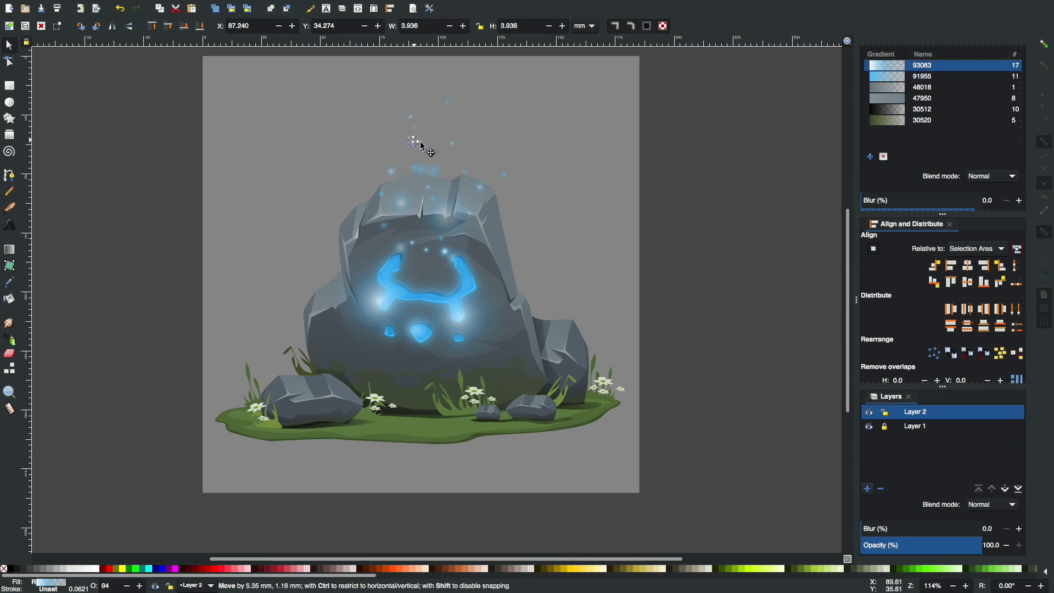
pyautogui.click(720, 159)
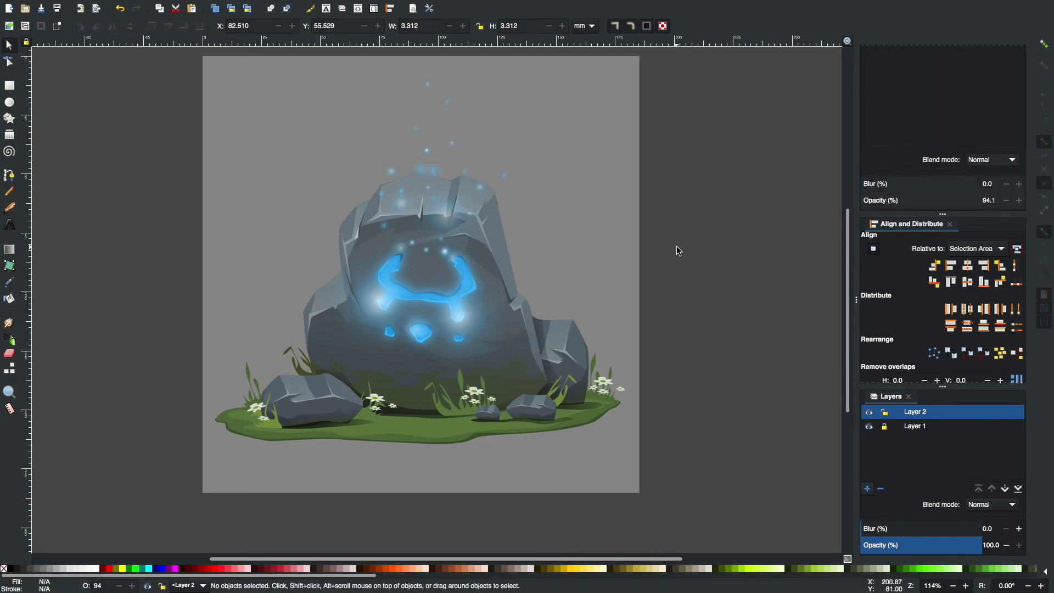
pyautogui.moveTo(419, 188); pyautogui.dragTo(424, 176)
pyautogui.moveTo(577, 241); pyautogui.dragTo(553, 283)
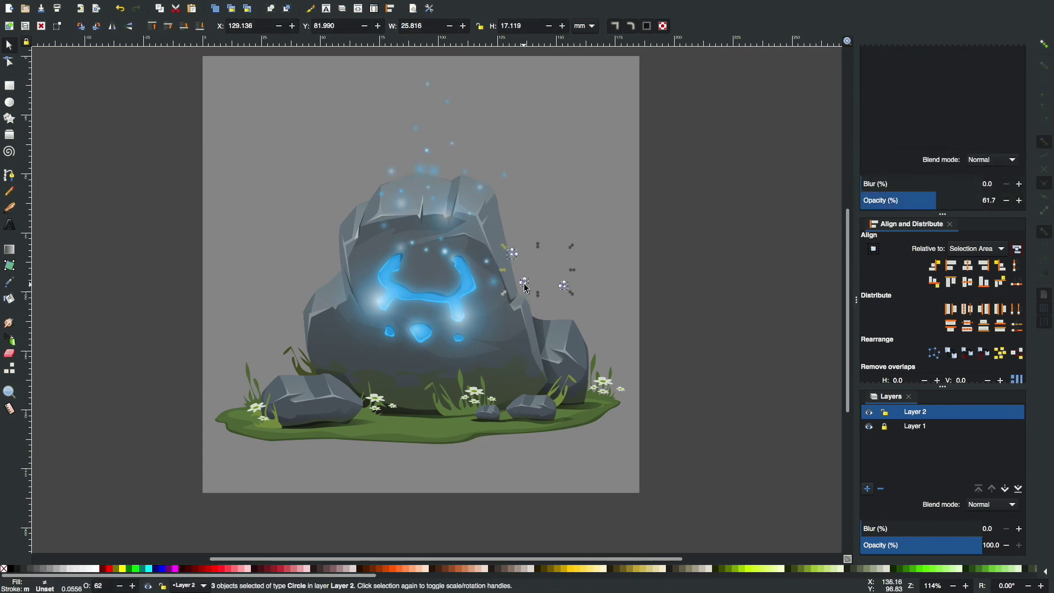
pyautogui.click(719, 215)
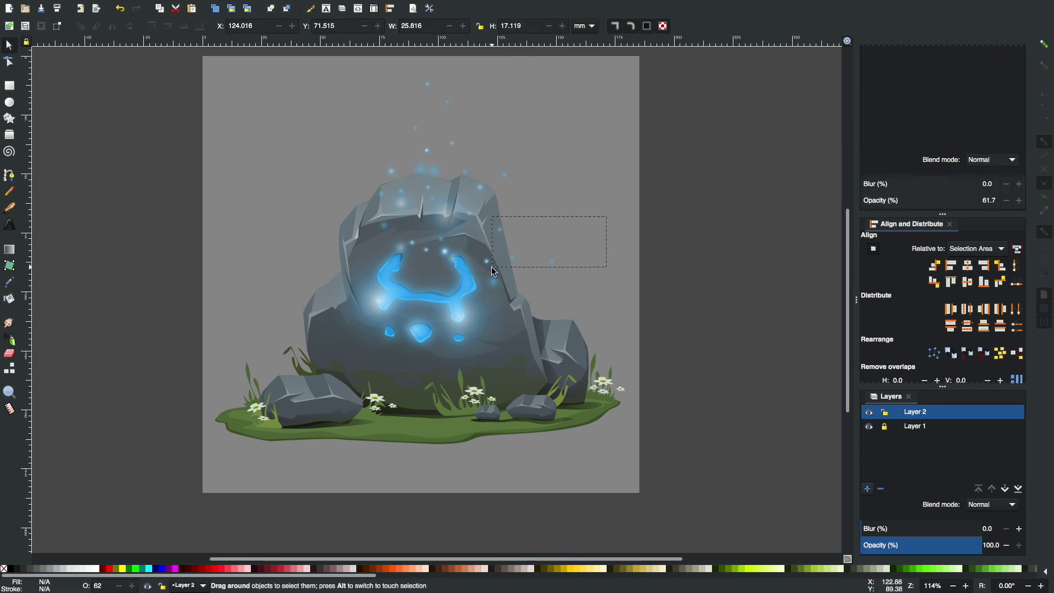
pyautogui.moveTo(494, 271); pyautogui.dragTo(519, 268)
pyautogui.click(724, 220)
pyautogui.press('-')
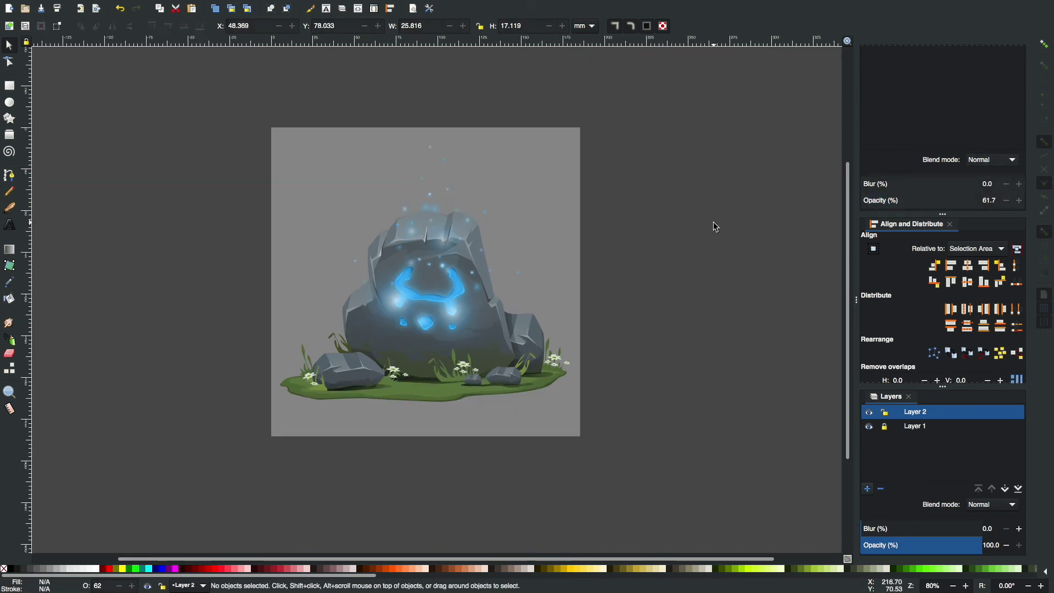
# Pick a glow circle to reuse and add a stop to its gradient.
pyautogui.press('+')
pyautogui.click(377, 269)
pyautogui.click(348, 367)
pyautogui.scroll(2, 348, 366)
pyautogui.press('g')
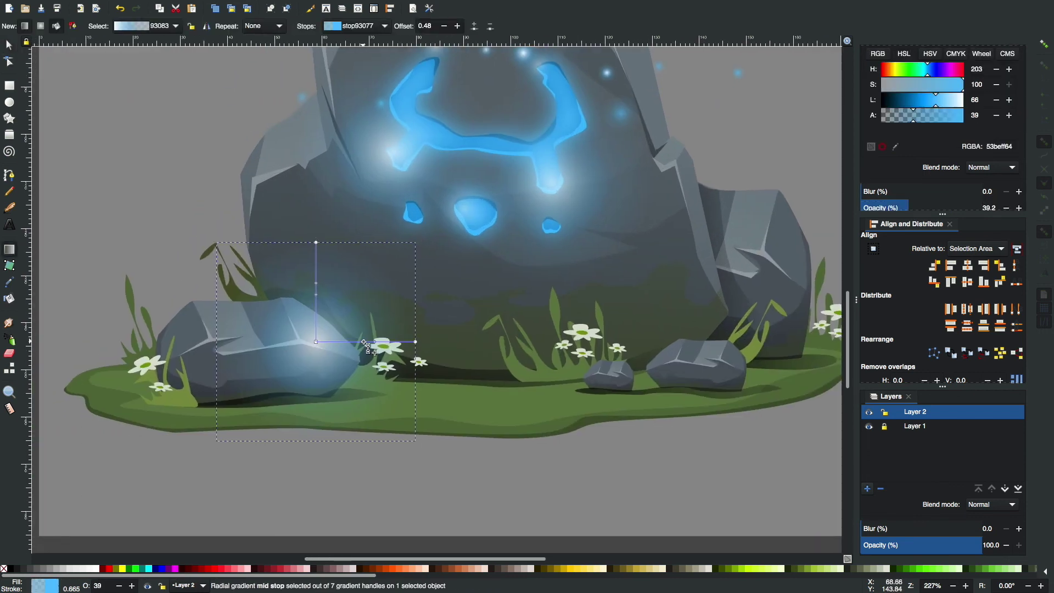
pyautogui.doubleClick(376, 342)
pyautogui.keyDown('ctrl'); pyautogui.keyDown('alt'); pyautogui.click(376, 342); pyautogui.keyUp('alt'); pyautogui.keyUp('ctrl')
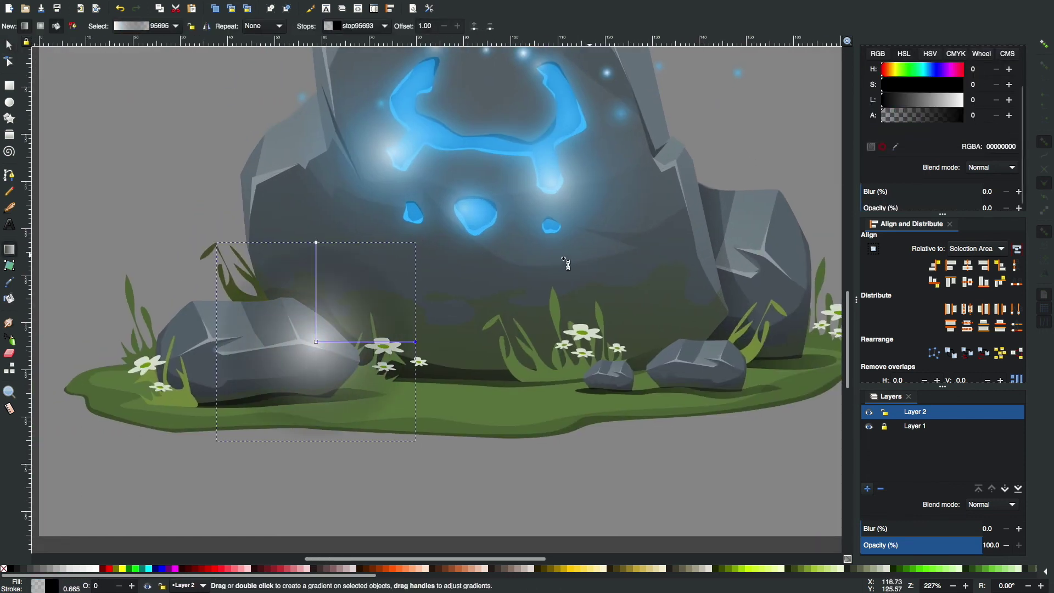
# Shrink the glow, make it white and place it on the flowers.
pyautogui.press('s')
pyautogui.moveTo(415, 242); pyautogui.dragTo(385, 273)
pyautogui.click(962, 100)
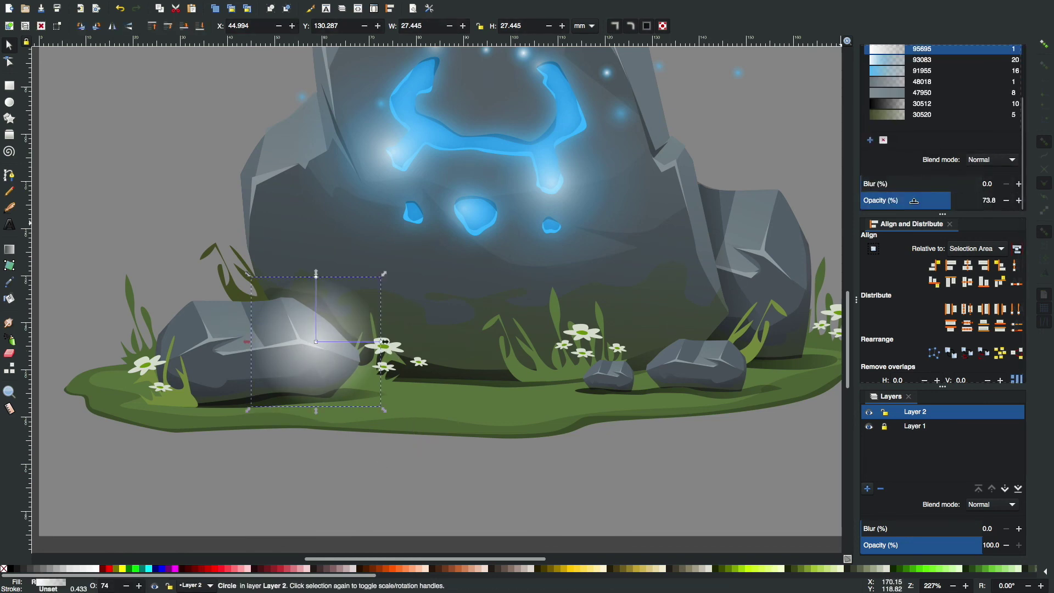
pyautogui.click(421, 457)
pyautogui.press('-')
pyautogui.press('-')
pyautogui.press('+')
pyautogui.press('+')
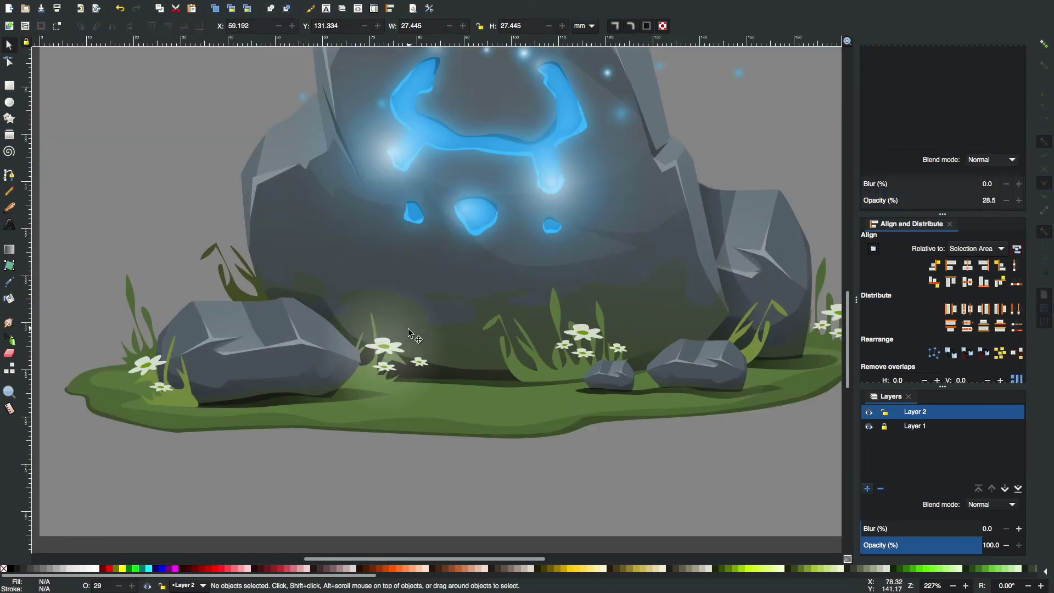
# Shrink the white flower glow slightly.
pyautogui.click(411, 329)
pyautogui.press('g')
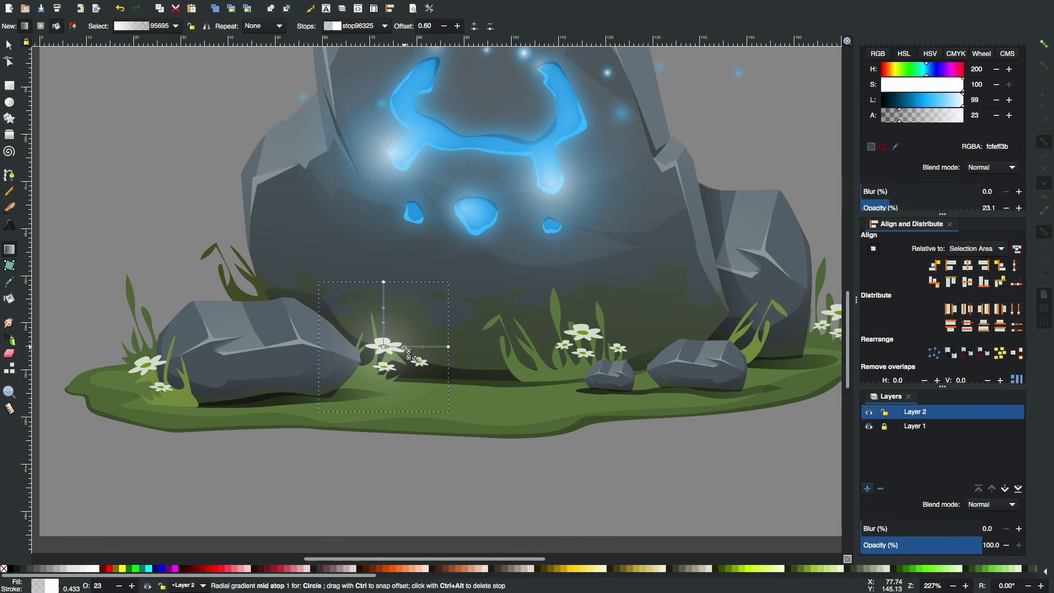
pyautogui.press('s')
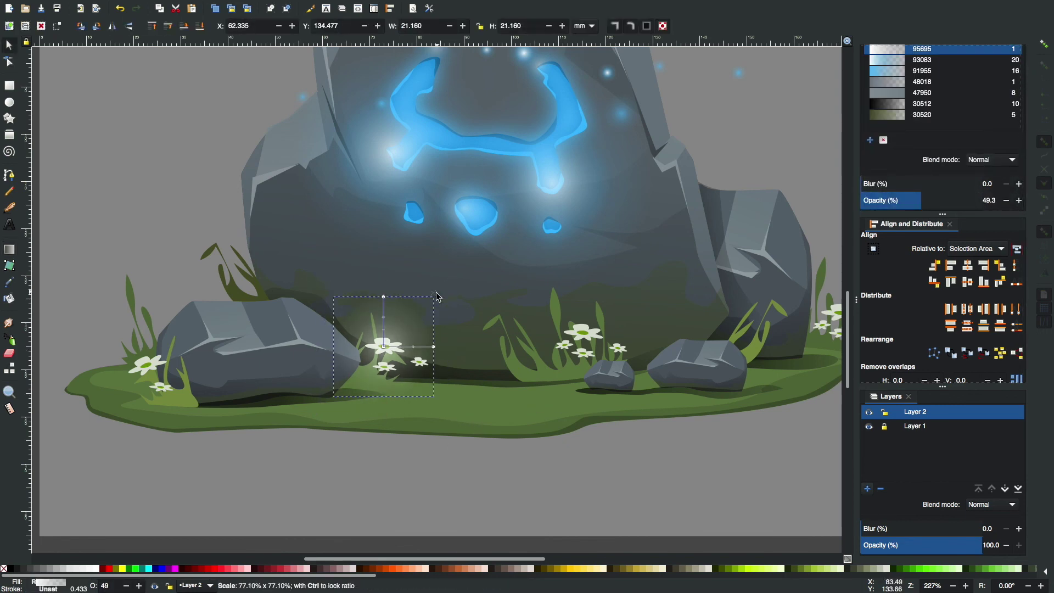
pyautogui.moveTo(439, 296); pyautogui.dragTo(434, 297)
pyautogui.press('-')
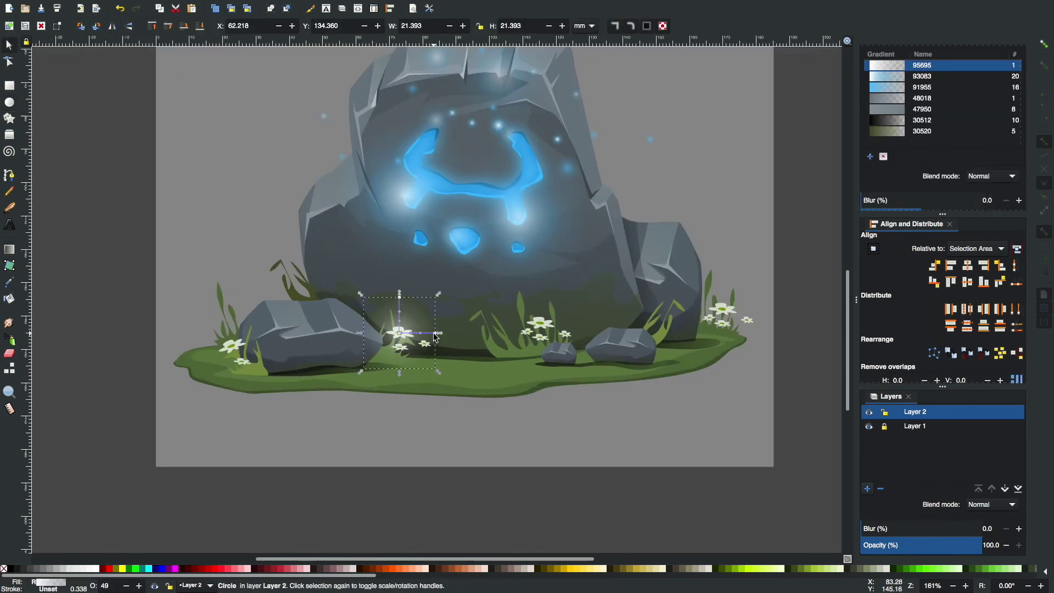
pyautogui.press('+')
pyautogui.press('+')
pyautogui.press('+')
# Tighten the white glow's middle stop and place a copy on the middle flowers.
pyautogui.moveTo(401, 394); pyautogui.dragTo(378, 394)
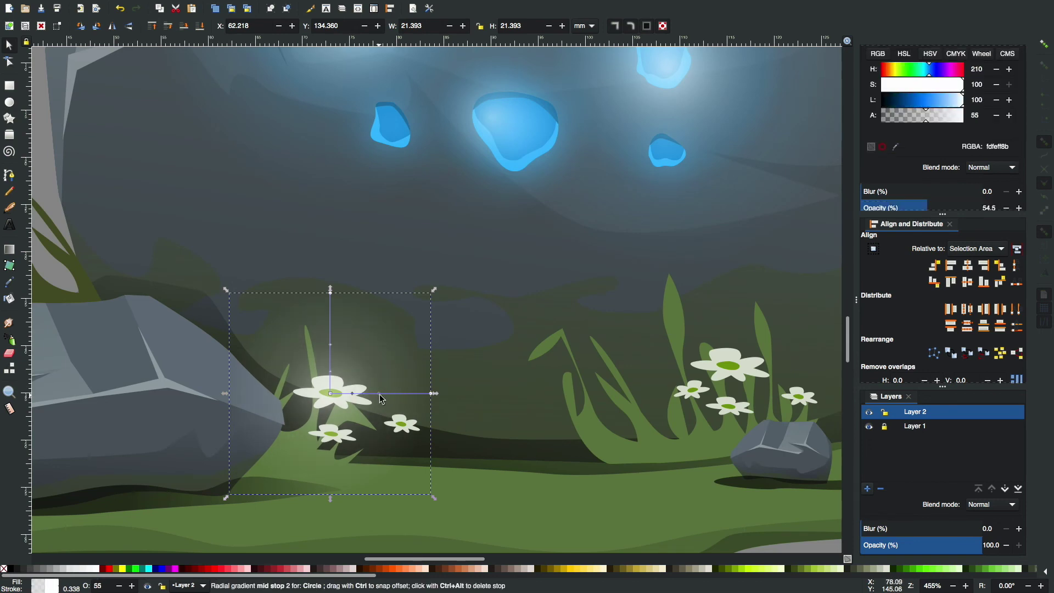
pyautogui.keyDown('shift'); pyautogui.click(423, 394); pyautogui.keyUp('shift')
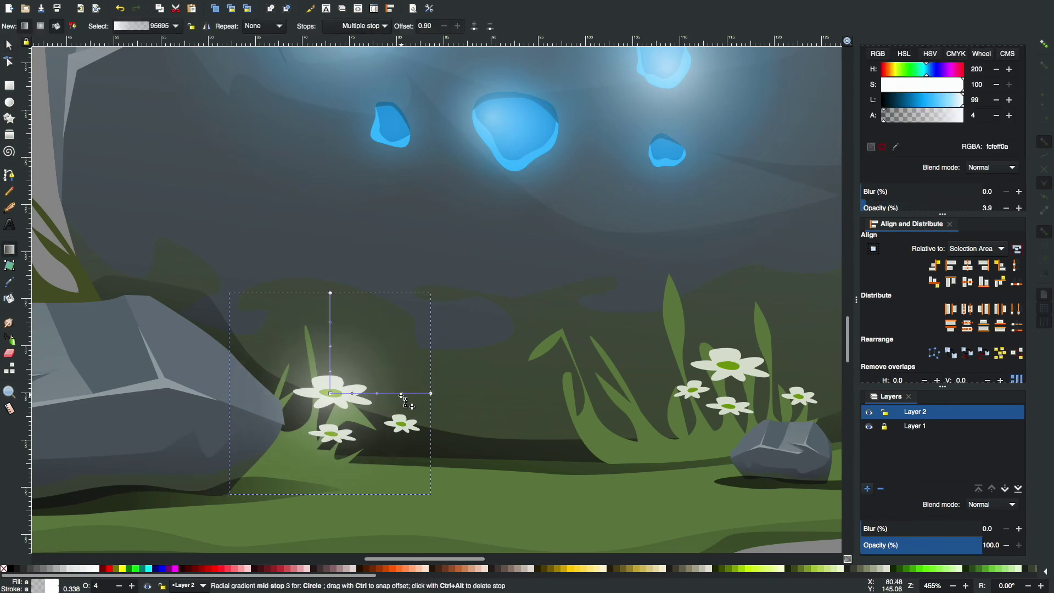
pyautogui.press('s')
pyautogui.press('-')
pyautogui.press('-')
pyautogui.press('-')
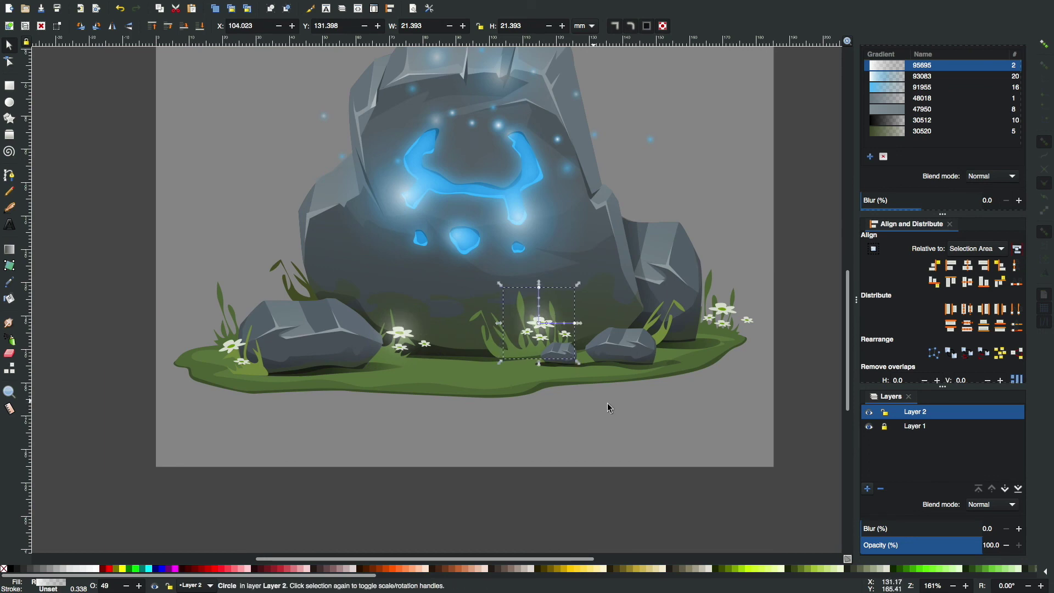
pyautogui.scroll(2, 609, 408)
pyautogui.moveTo(554, 361); pyautogui.dragTo(230, 393)
pyautogui.hscroll(2, 163, 403)
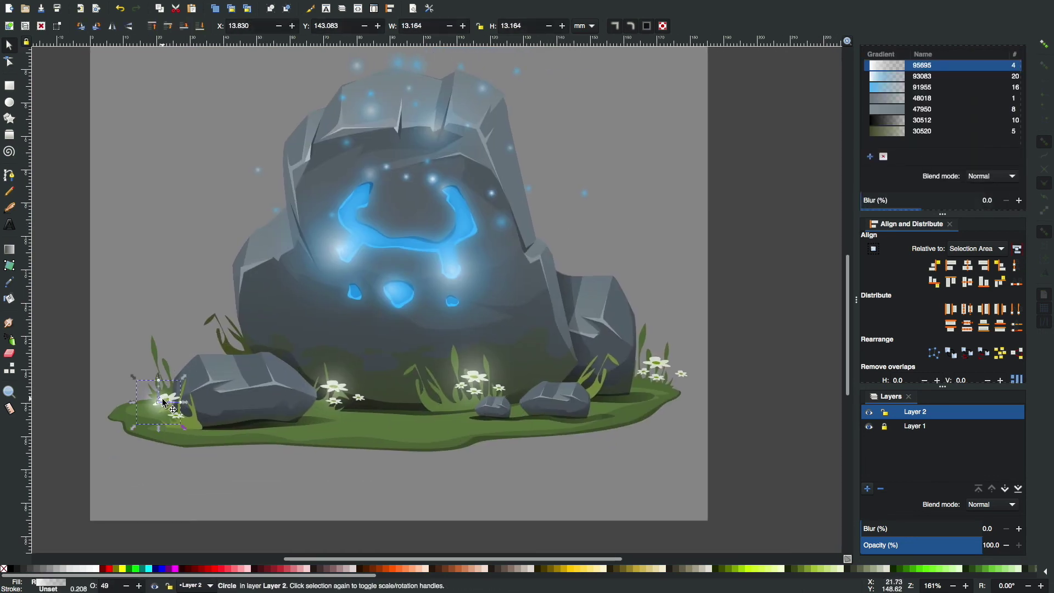